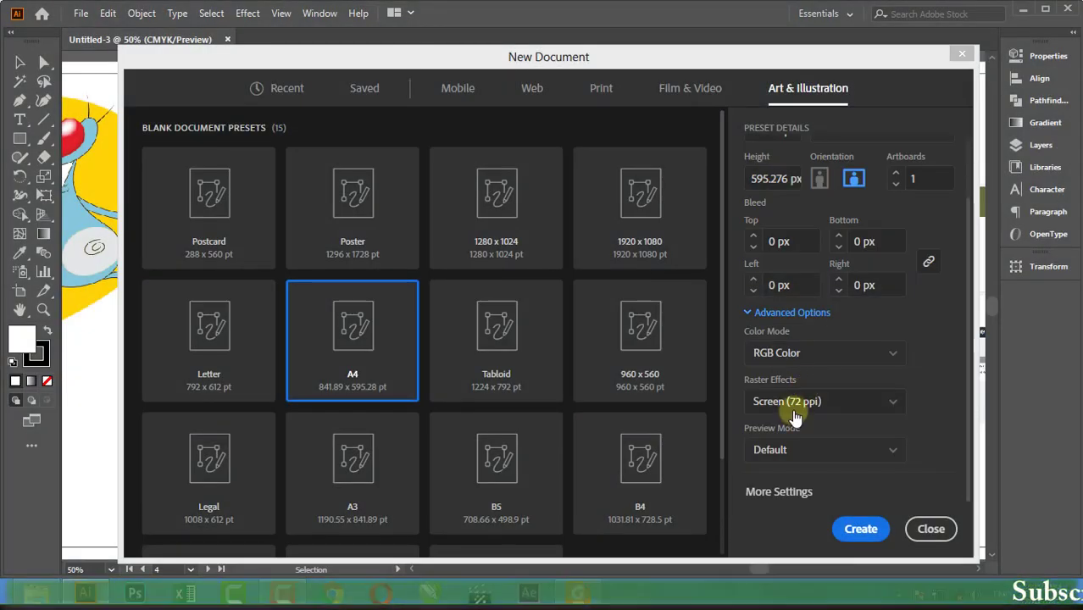
# Step: Create the A4 portrait document with High (300 ppi) raster effects, then return to the cat file
pyautogui.click(791, 406)
pyautogui.click(779, 425)
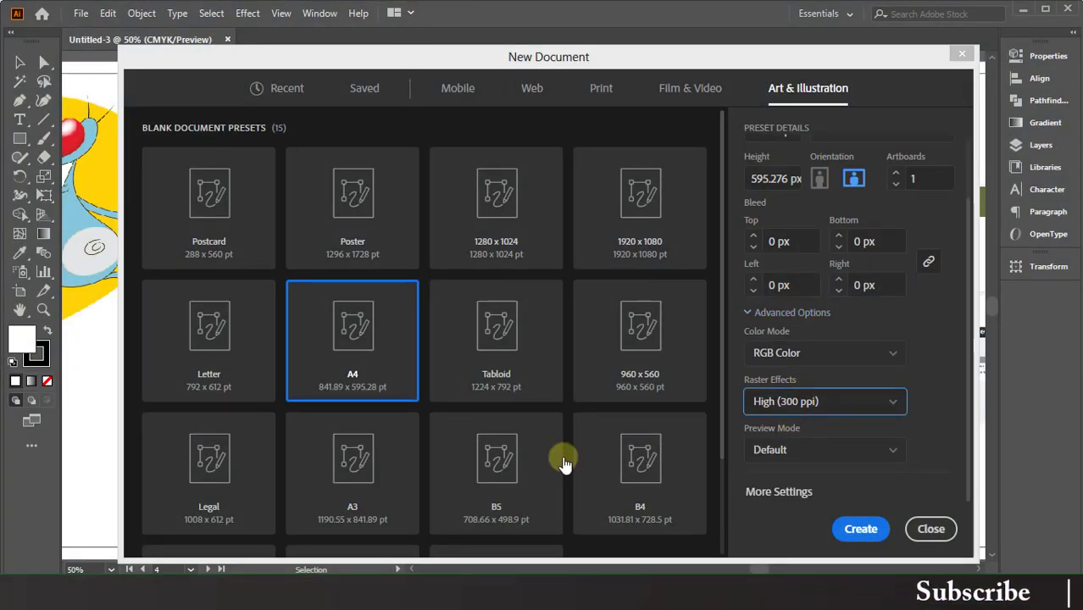
pyautogui.scroll(3, 832, 332)
pyautogui.scroll(-3, 836, 319)
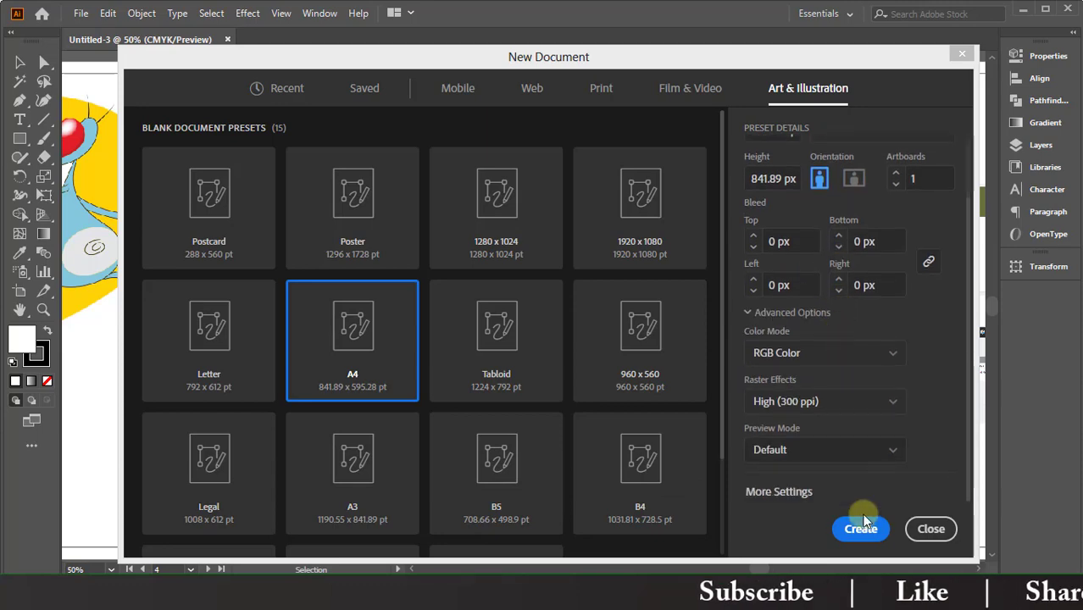
pyautogui.click(859, 528)
pyautogui.click(135, 40)
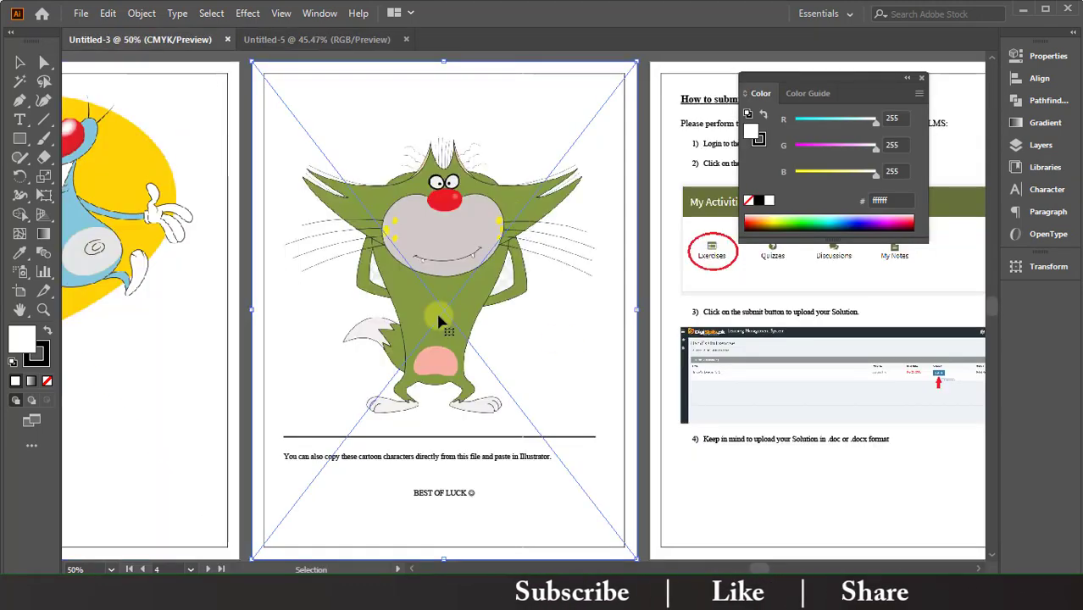
# Step: Copy the cat artwork onto the new artboard and centre it horizontally
pyautogui.click(314, 39)
pyautogui.moveTo(344, 157); pyautogui.dragTo(612, 305)
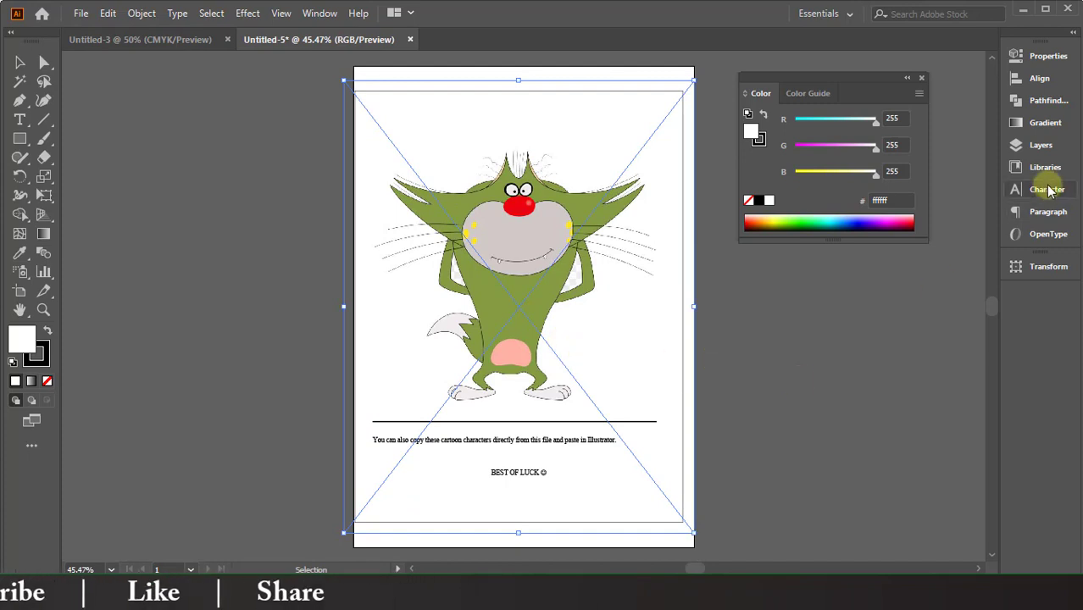
pyautogui.click(1040, 78)
pyautogui.click(857, 92)
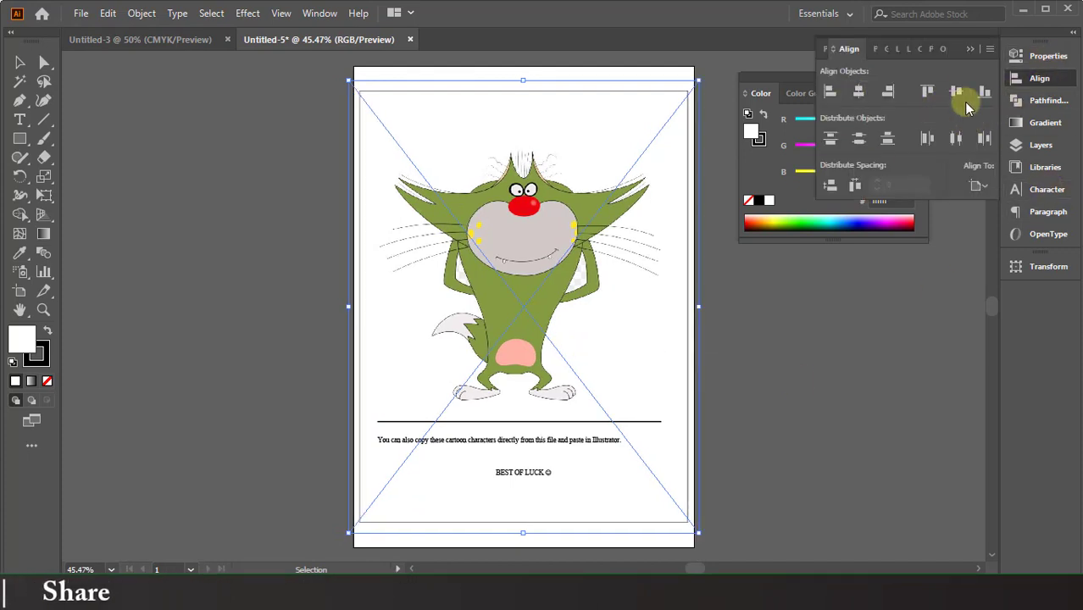
pyautogui.click(1068, 57)
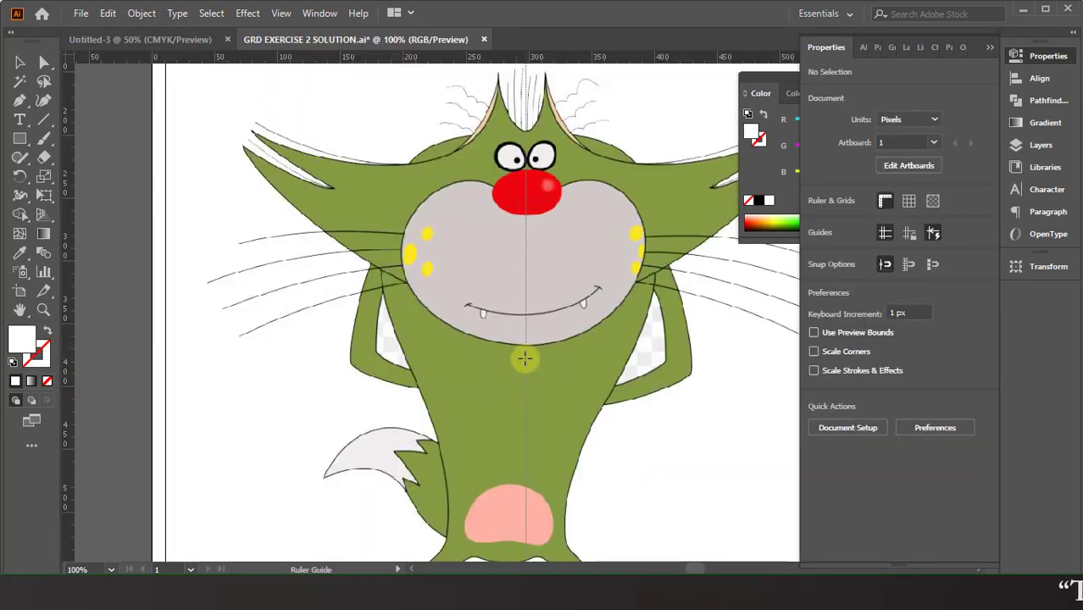
# Step: Nudge the vertical guide right to X 297.421 px through the cat's middle
pyautogui.click(523, 360)
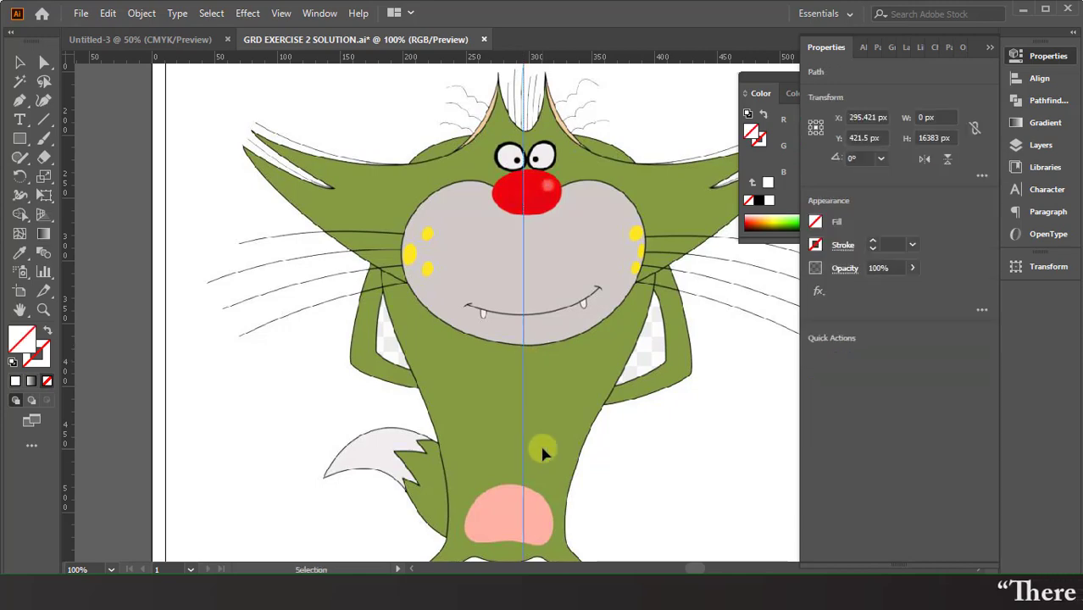
pyautogui.press('Right')
pyautogui.press('Right')
pyautogui.press('a')
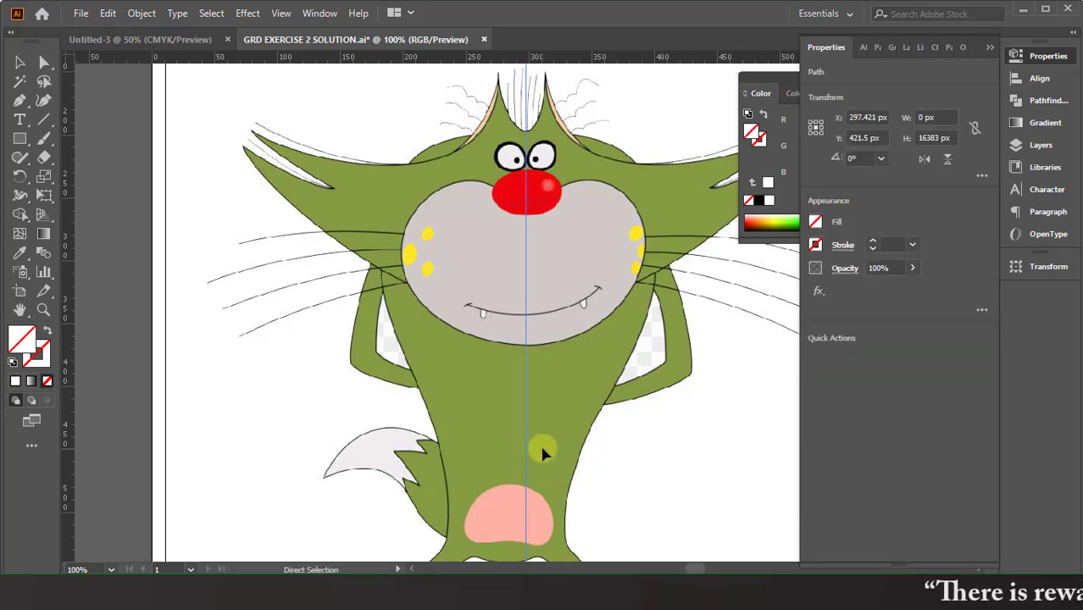
pyautogui.hotkey('ctrl', '-')
pyautogui.hotkey('ctrl', '+')
pyautogui.hotkey('ctrl', '+')
pyautogui.hotkey('ctrl', '+')
pyautogui.hotkey('ctrl', '+')
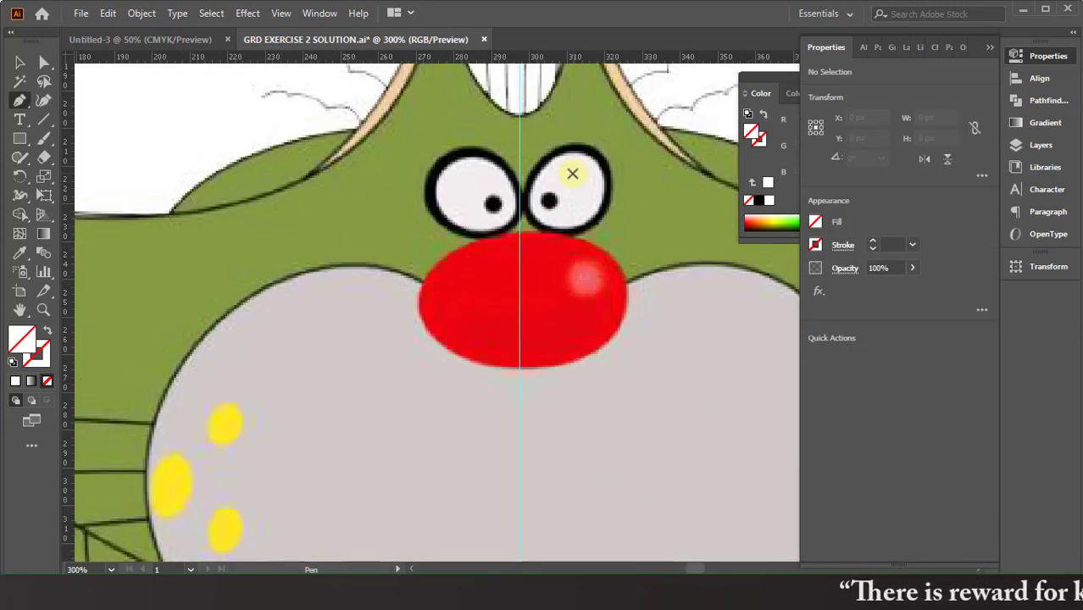
# Step: Pen-draw a black 1 pt hair strand from its tip down to the valley between the ears
pyautogui.scroll(2, 573, 174)
pyautogui.press('p')
pyautogui.hotkey('ctrl', 'shift', 'a')
pyautogui.hscroll(3, 547, 234)
pyautogui.scroll(2, 547, 234)
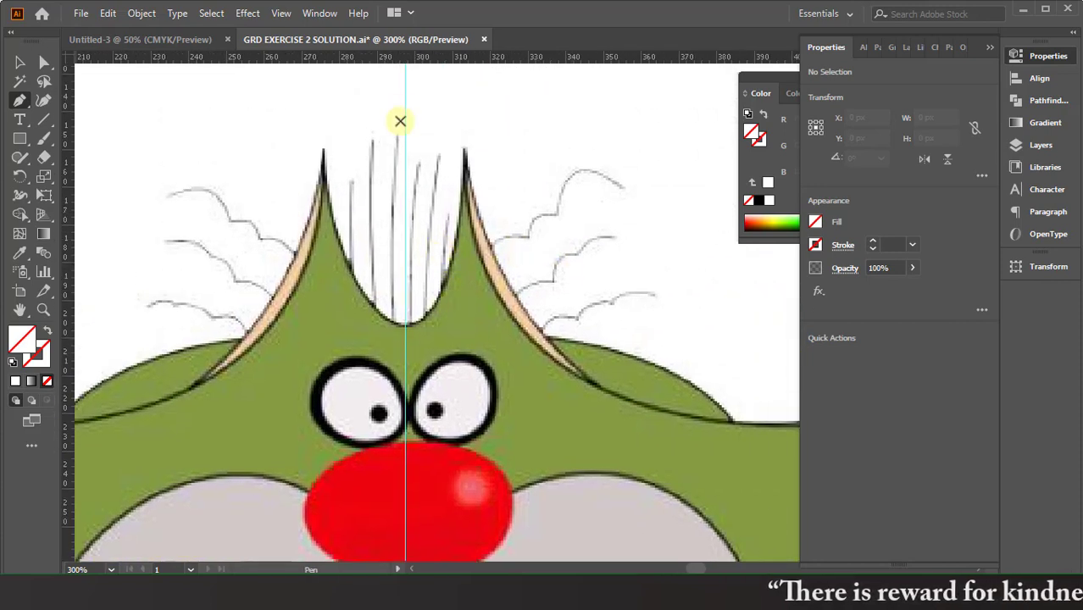
pyautogui.click(417, 164)
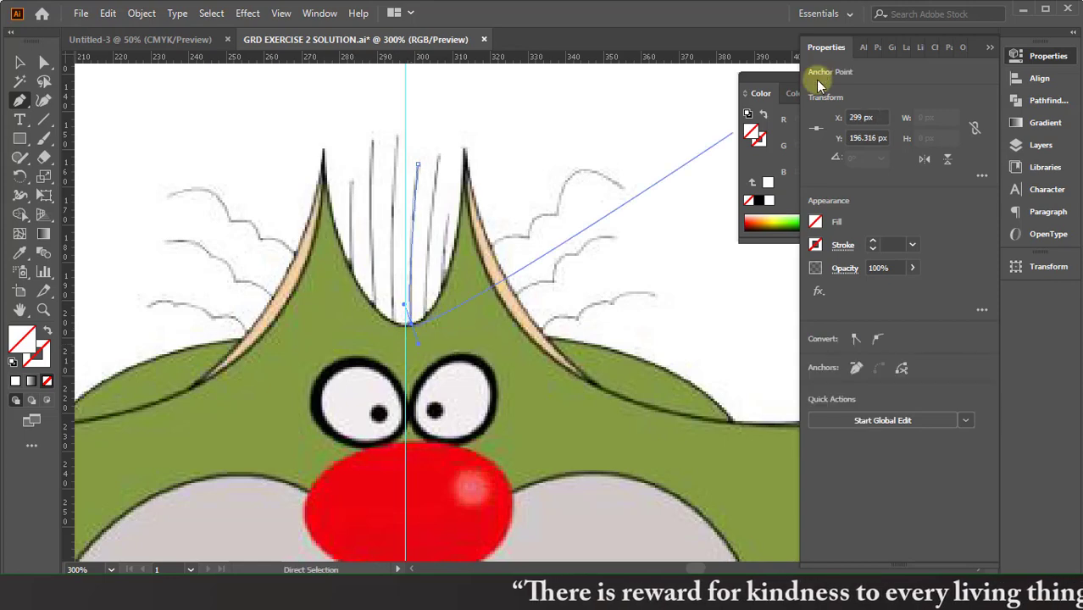
pyautogui.click(872, 241)
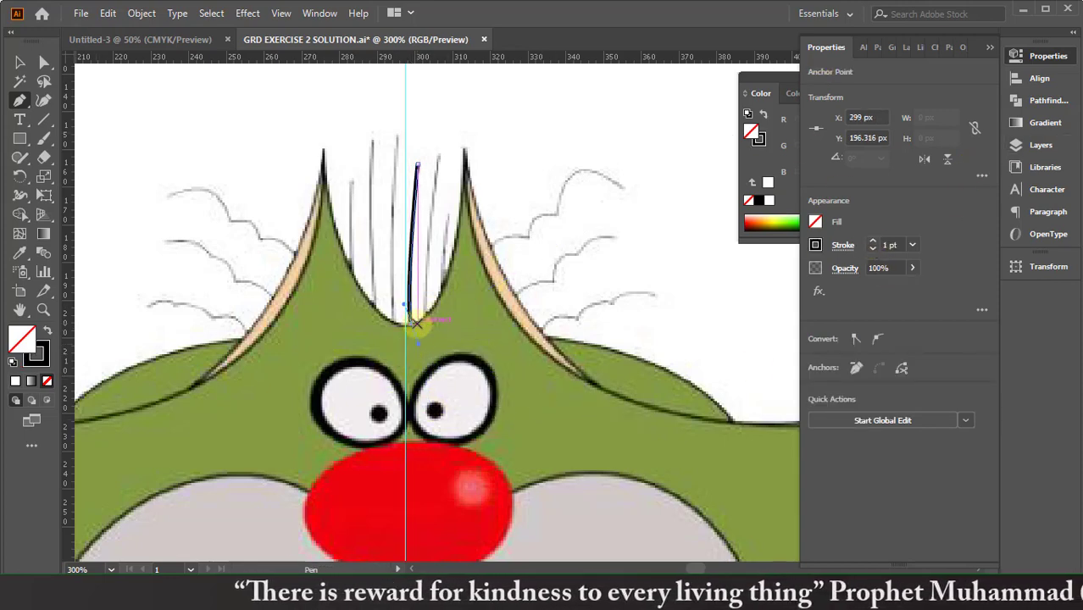
pyautogui.scroll(1, 415, 318)
pyautogui.scroll(1, 415, 321)
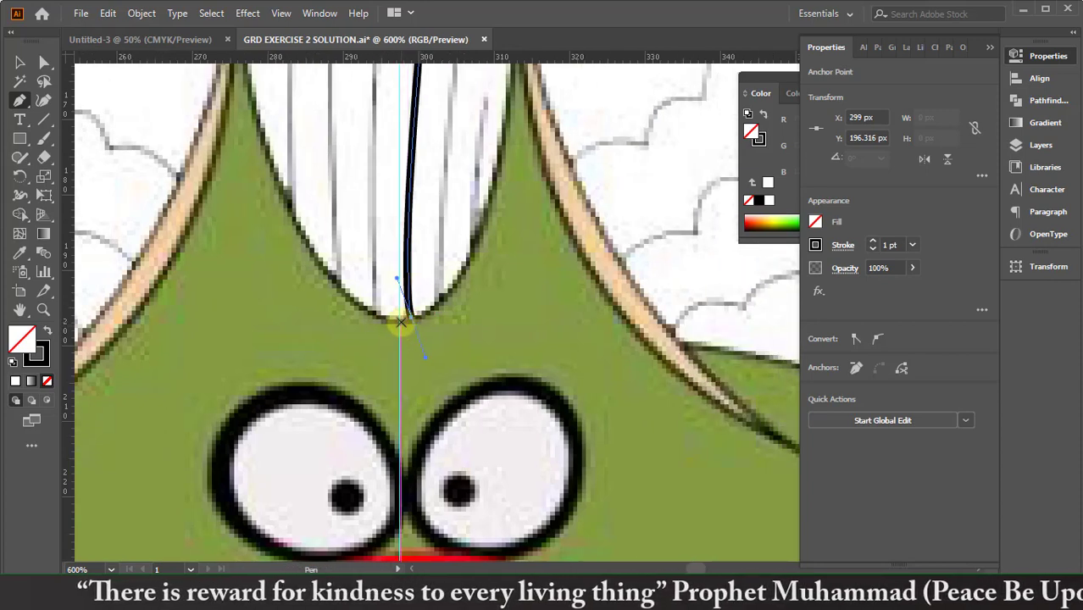
pyautogui.click(405, 316)
pyautogui.scroll(2, 457, 296)
pyautogui.scroll(1, 500, 229)
# Step: Trace an outline from the ear valley up the right ear toward the cheek spike
pyautogui.click(521, 170)
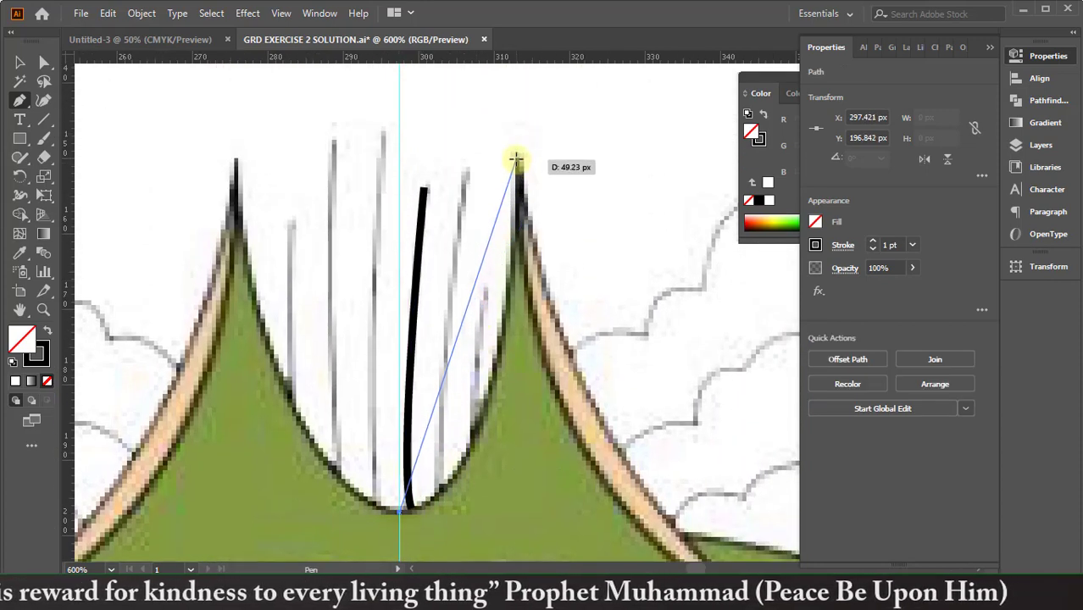
pyautogui.scroll(4, 515, 92)
pyautogui.scroll(3, 510, 75)
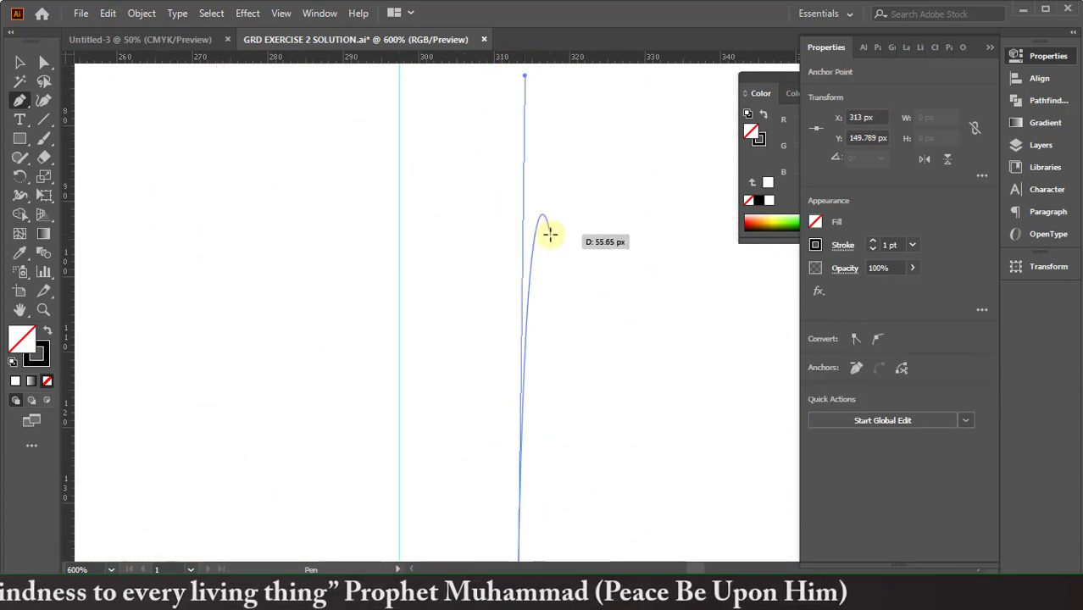
pyautogui.scroll(-2, 555, 364)
pyautogui.moveTo(473, 485); pyautogui.dragTo(494, 454)
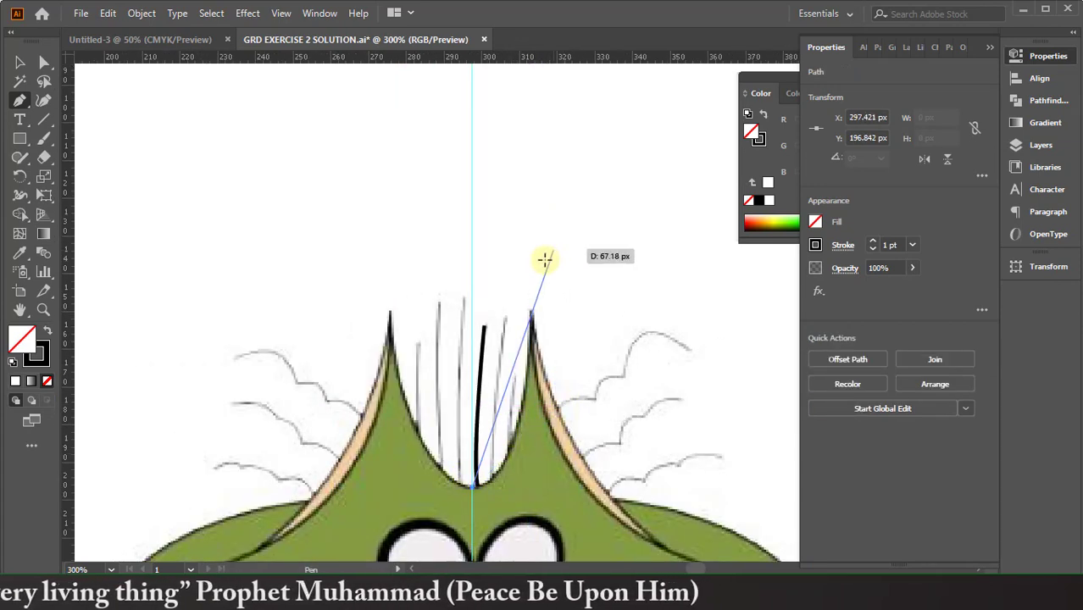
pyautogui.moveTo(531, 312); pyautogui.dragTo(535, 134)
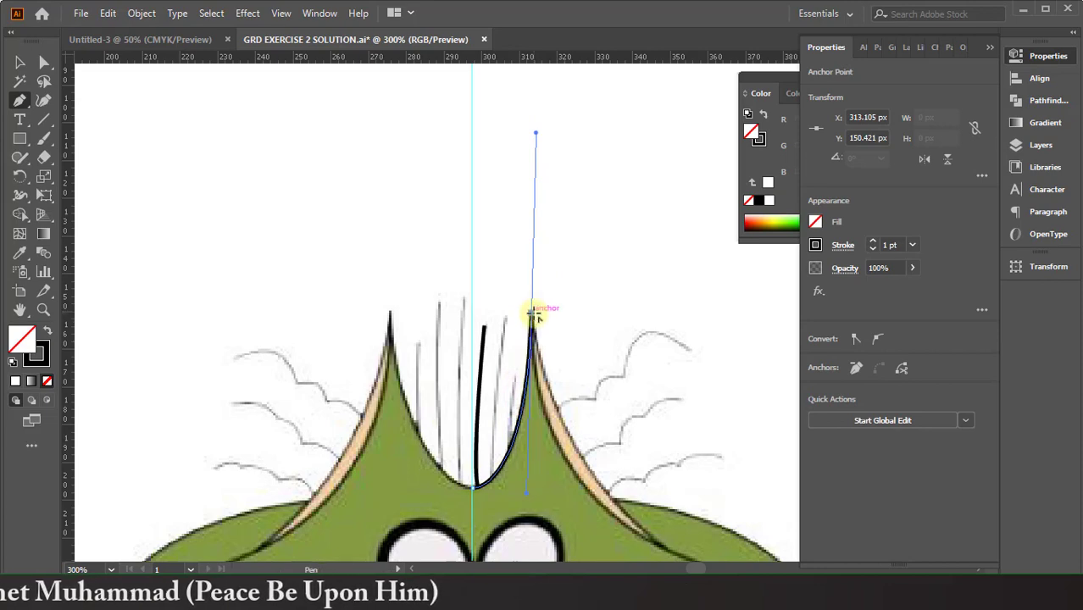
pyautogui.scroll(-3, 594, 372)
pyautogui.hscroll(2, 555, 394)
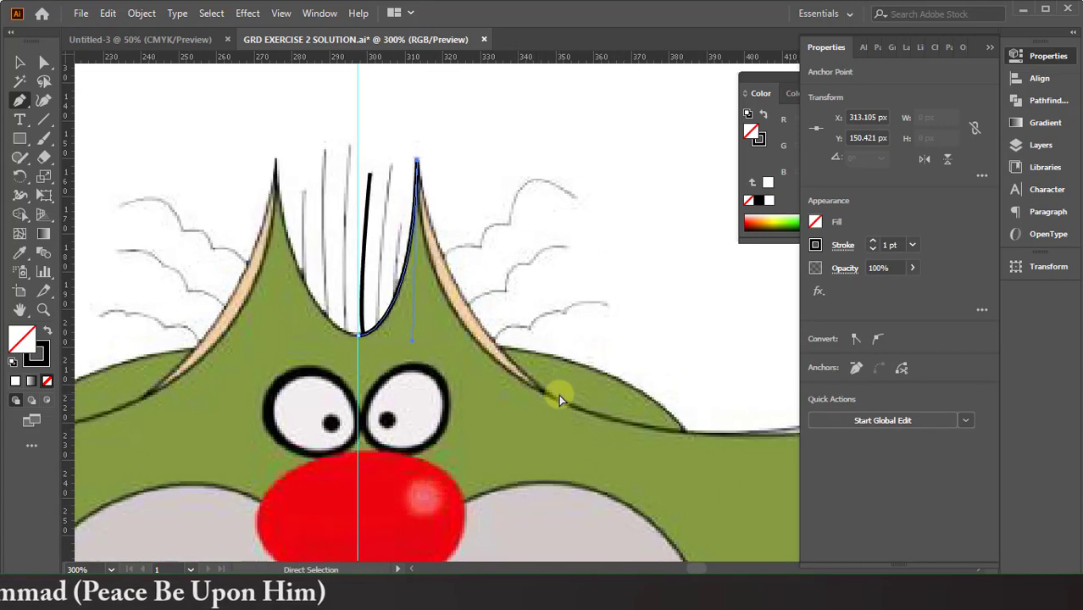
pyautogui.hscroll(2, 562, 399)
pyautogui.scroll(-1, 565, 404)
pyautogui.hscroll(2, 556, 392)
pyautogui.hscroll(1, 554, 387)
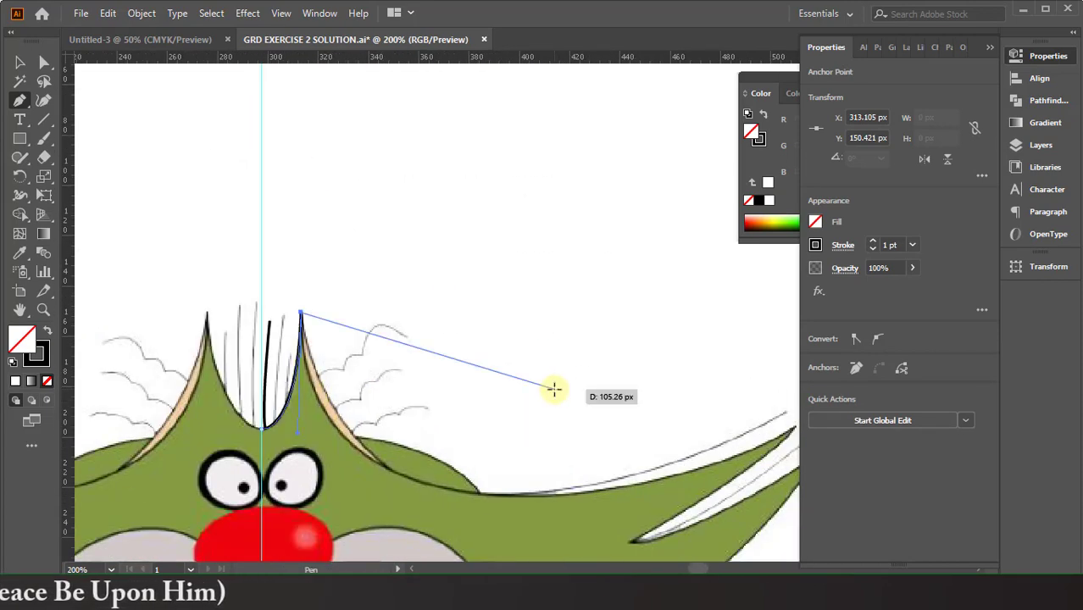
pyautogui.scroll(-2, 526, 373)
pyautogui.scroll(-1, 534, 390)
pyautogui.hscroll(2, 542, 398)
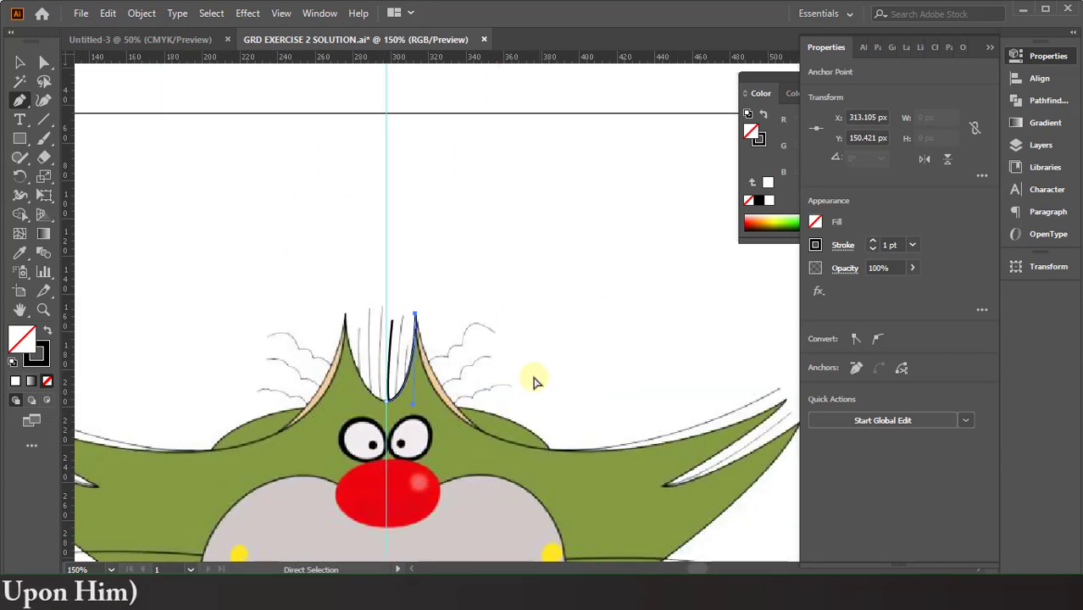
pyautogui.hscroll(2, 526, 423)
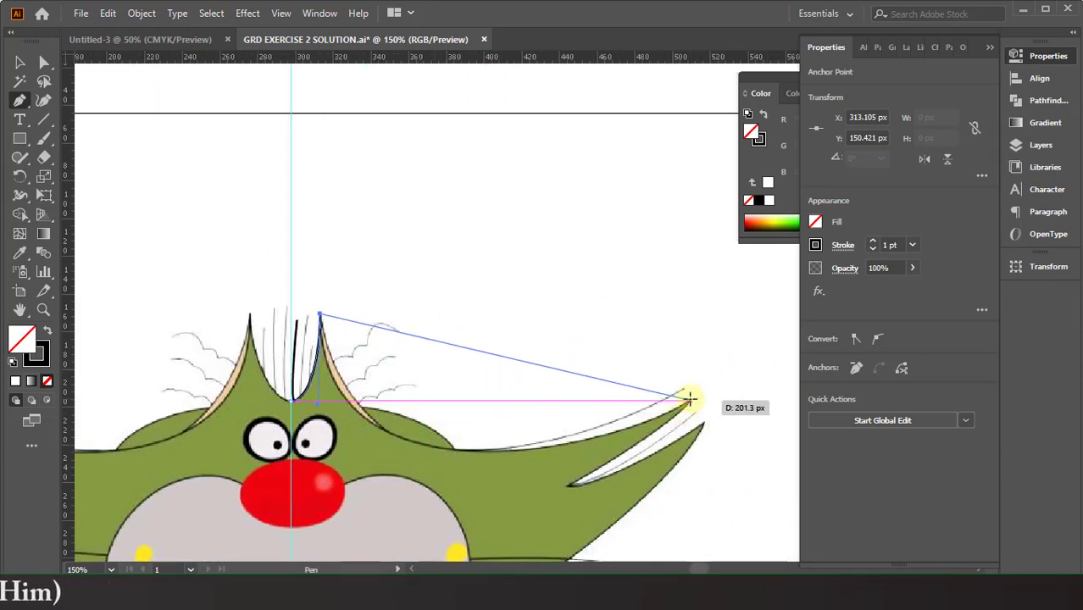
pyautogui.hscroll(2, 975, 250)
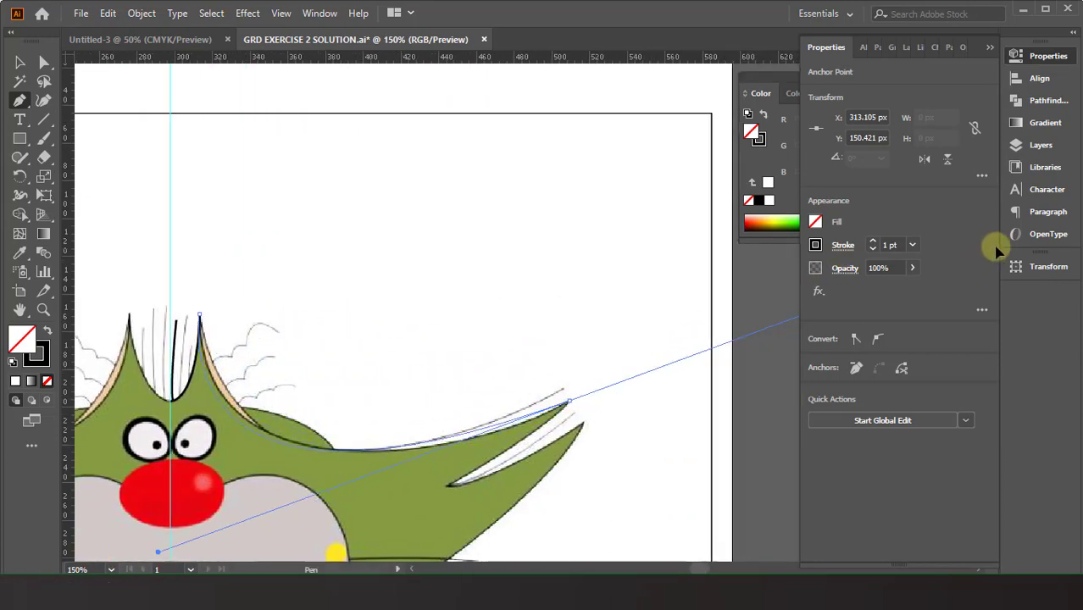
pyautogui.hscroll(1, 923, 245)
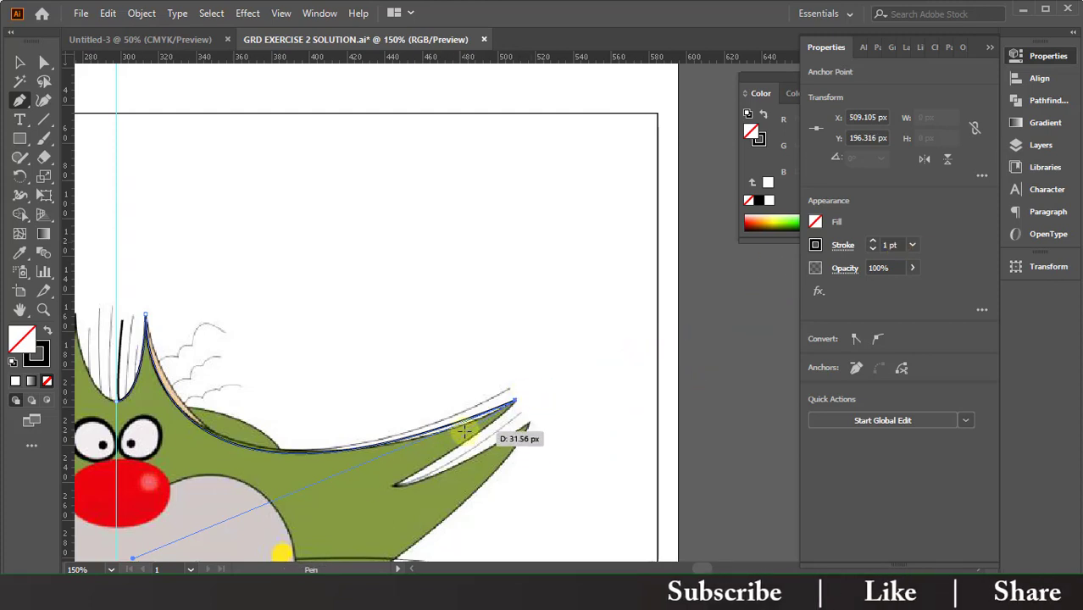
pyautogui.scroll(2, 536, 290)
pyautogui.scroll(-2, 534, 285)
pyautogui.scroll(-1, 534, 286)
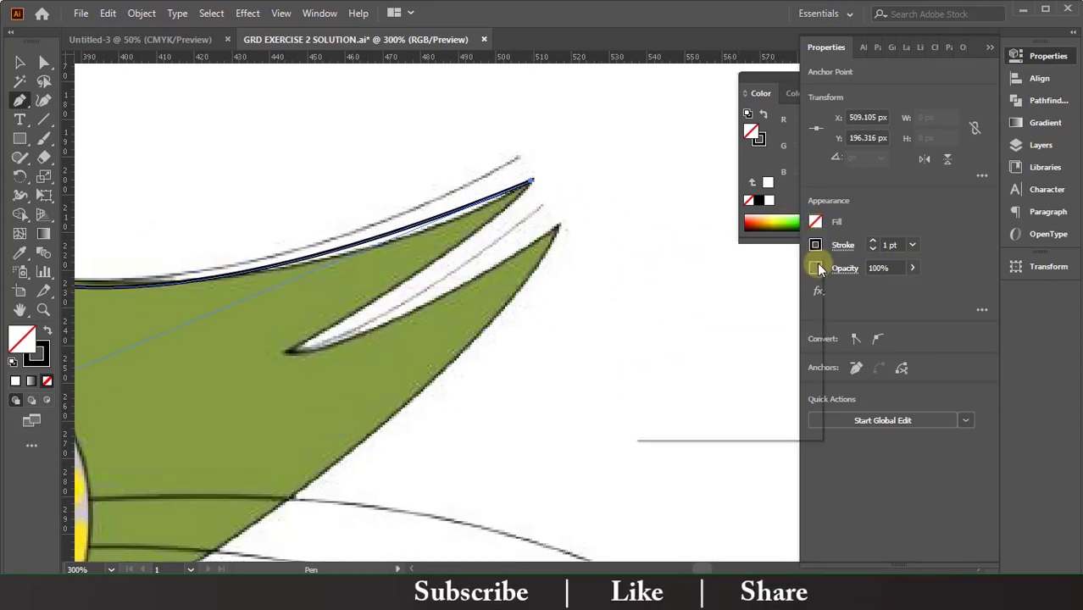
# Step: Give the traced outline a red stroke
pyautogui.click(815, 245)
pyautogui.click(686, 302)
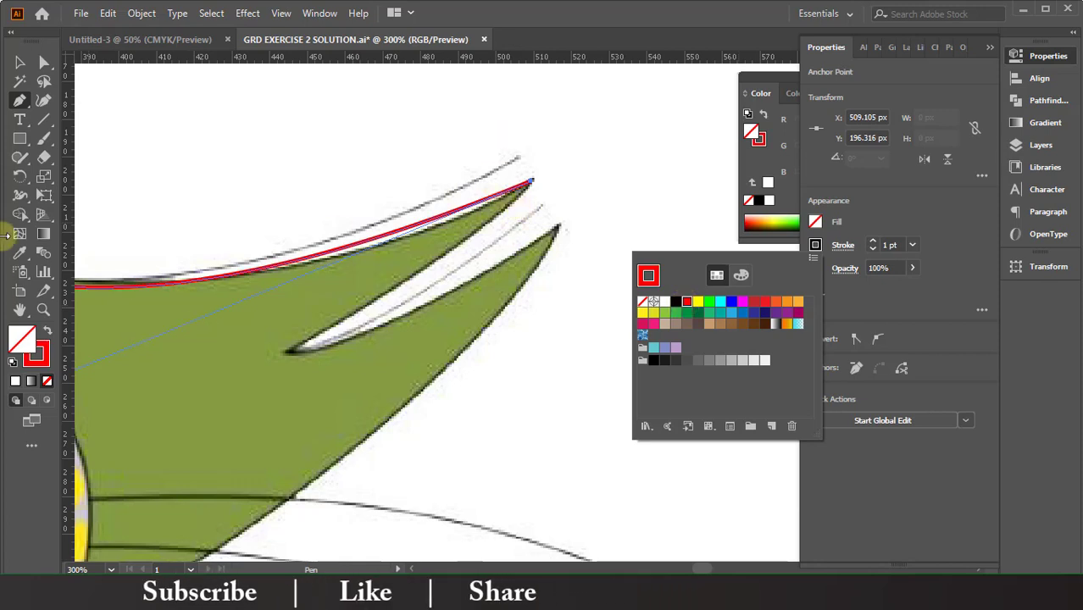
pyautogui.click(19, 100)
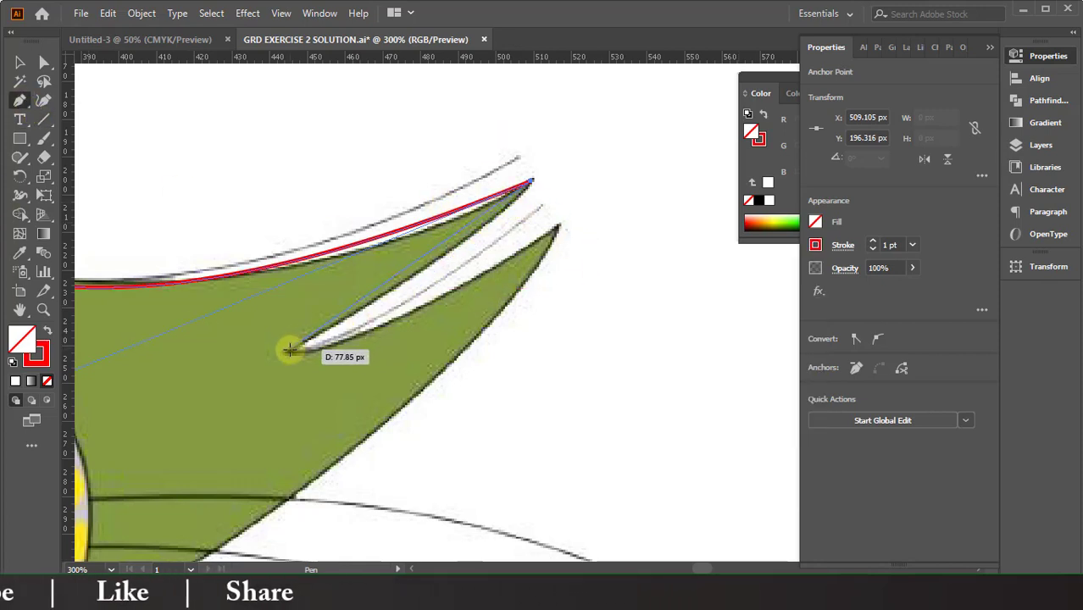
# Step: Continue the path into the notch and out to the second spike's tip
pyautogui.moveTo(192, 398); pyautogui.dragTo(170, 408)
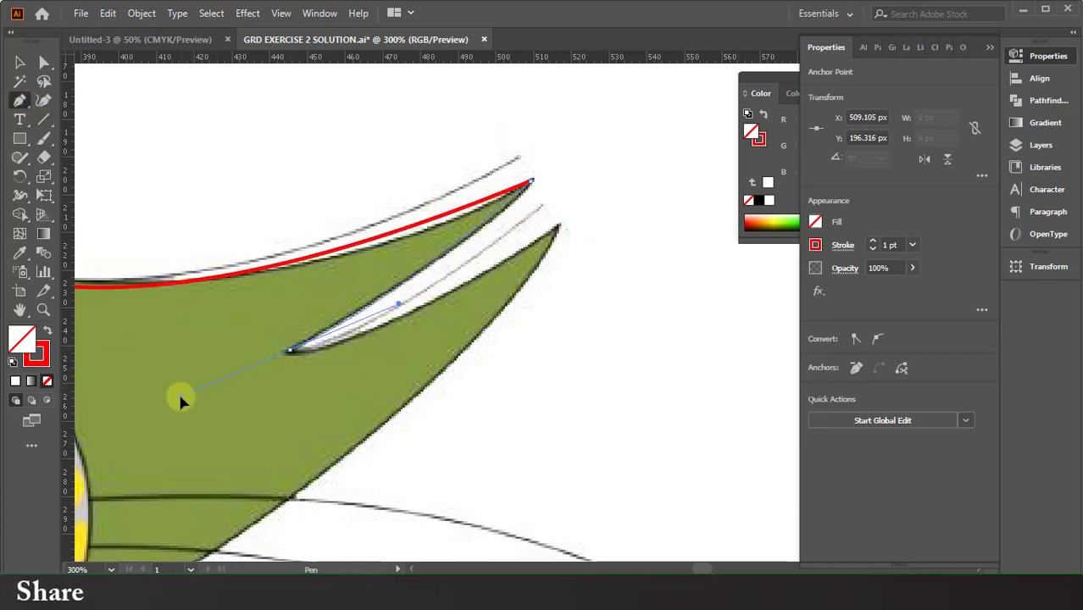
pyautogui.click(289, 350)
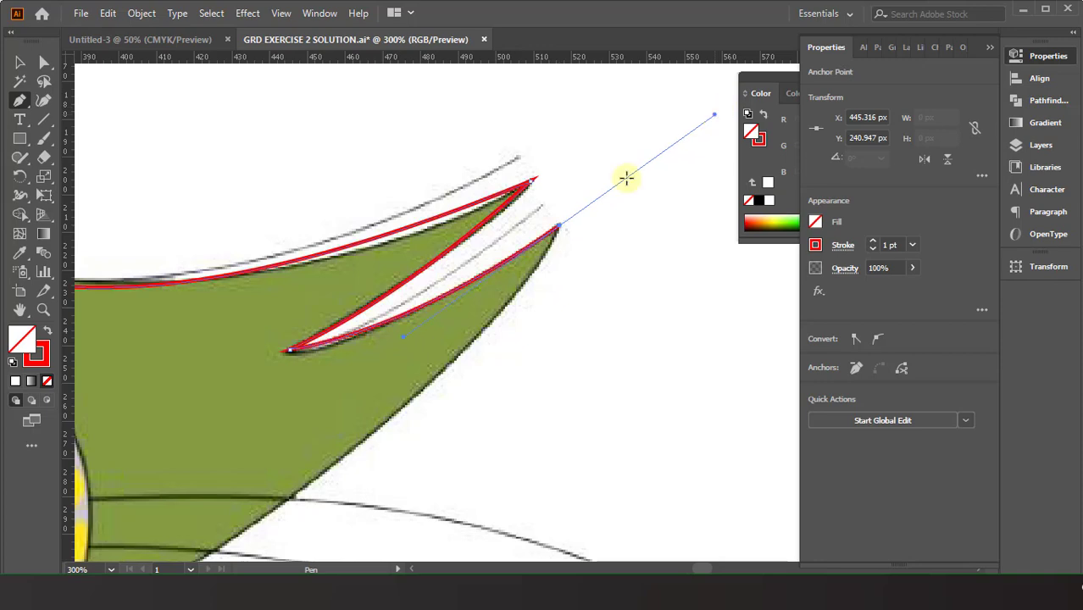
pyautogui.moveTo(557, 227); pyautogui.dragTo(169, 551)
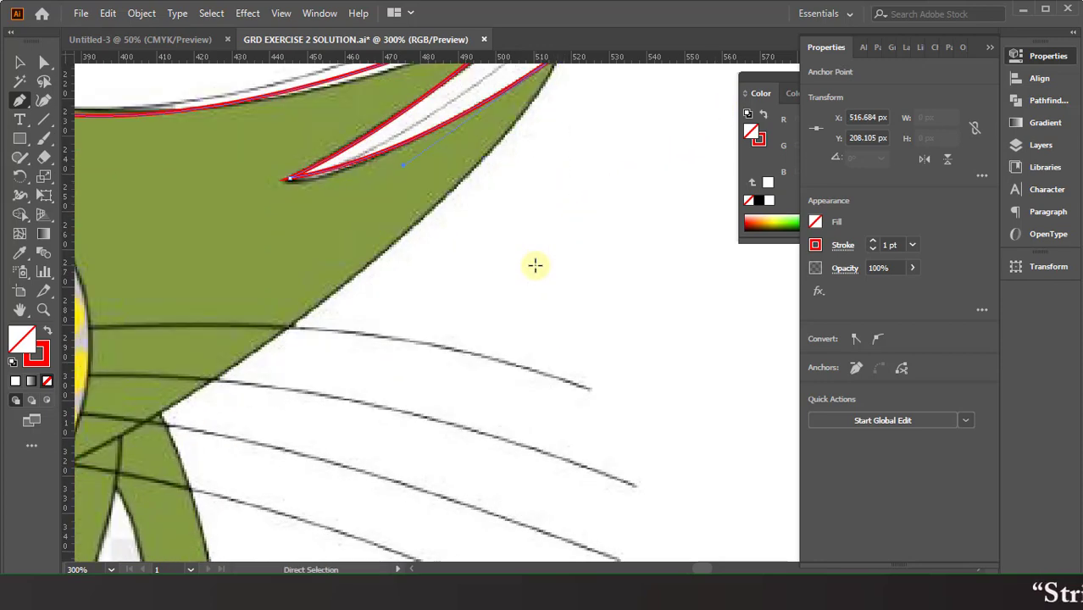
# Step: Extend the red ear curve along the ear's lower edge until it meets the grey face
pyautogui.hotkey('ctrl', '-')
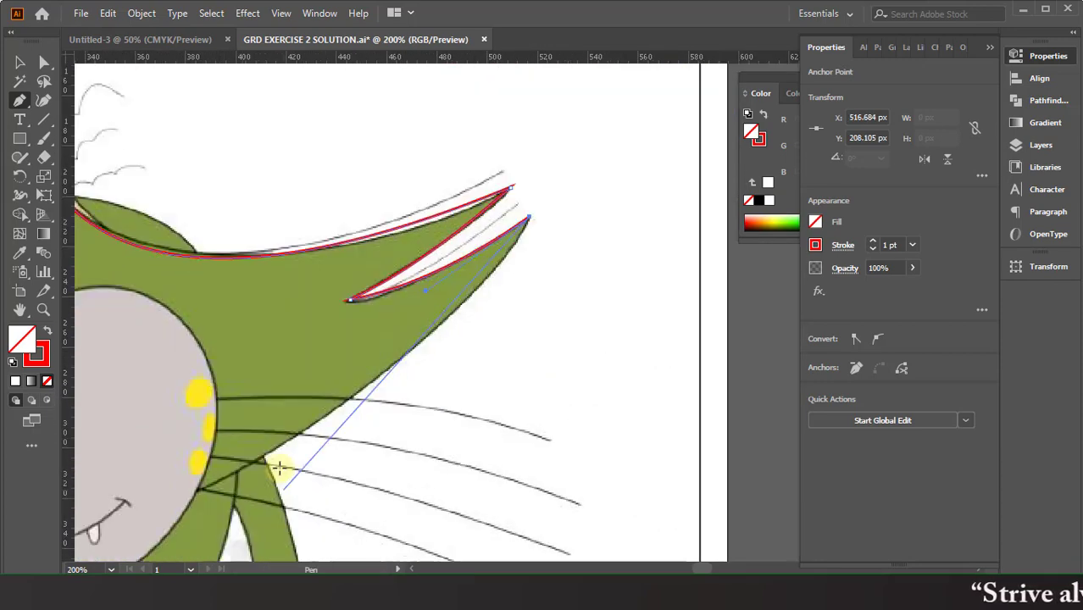
pyautogui.moveTo(242, 469); pyautogui.dragTo(183, 386)
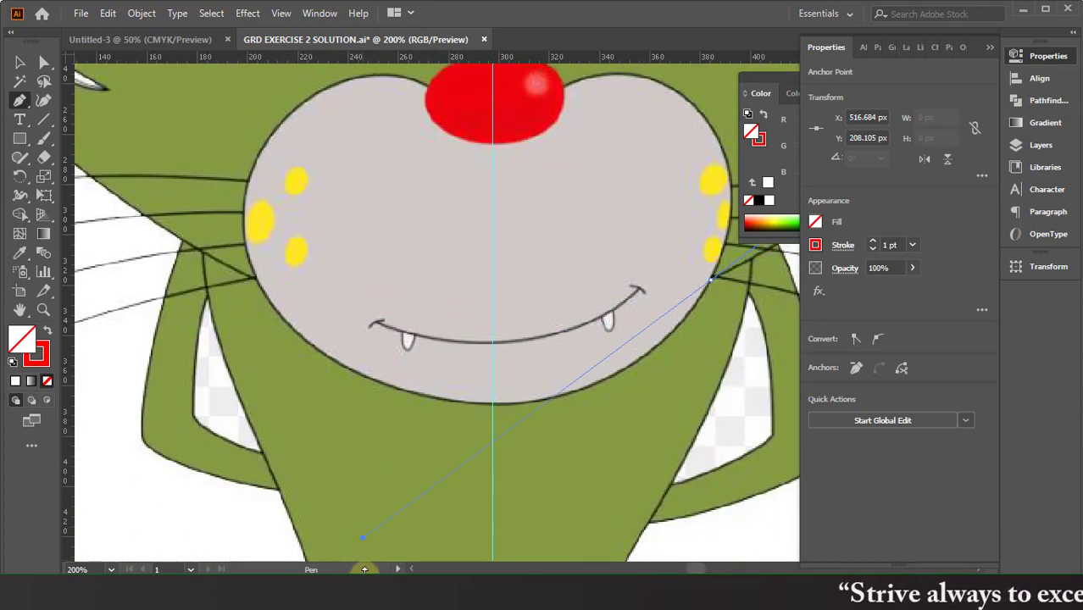
pyautogui.moveTo(196, 398); pyautogui.dragTo(218, 532)
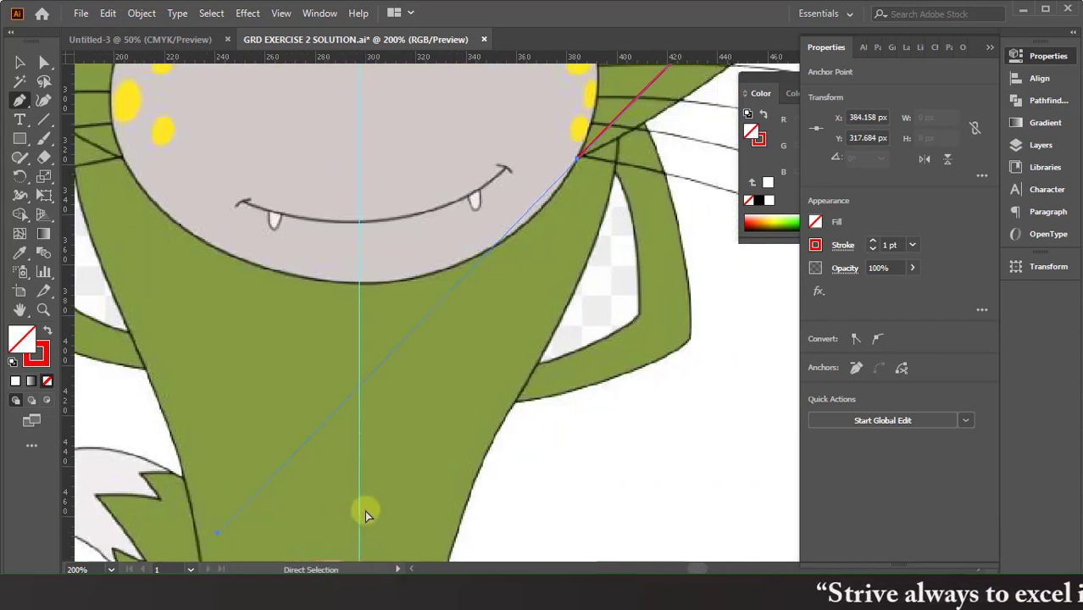
pyautogui.scroll(2, 365, 510)
pyautogui.hscroll(2, 365, 510)
pyautogui.scroll(2, 364, 510)
pyautogui.hscroll(2, 365, 511)
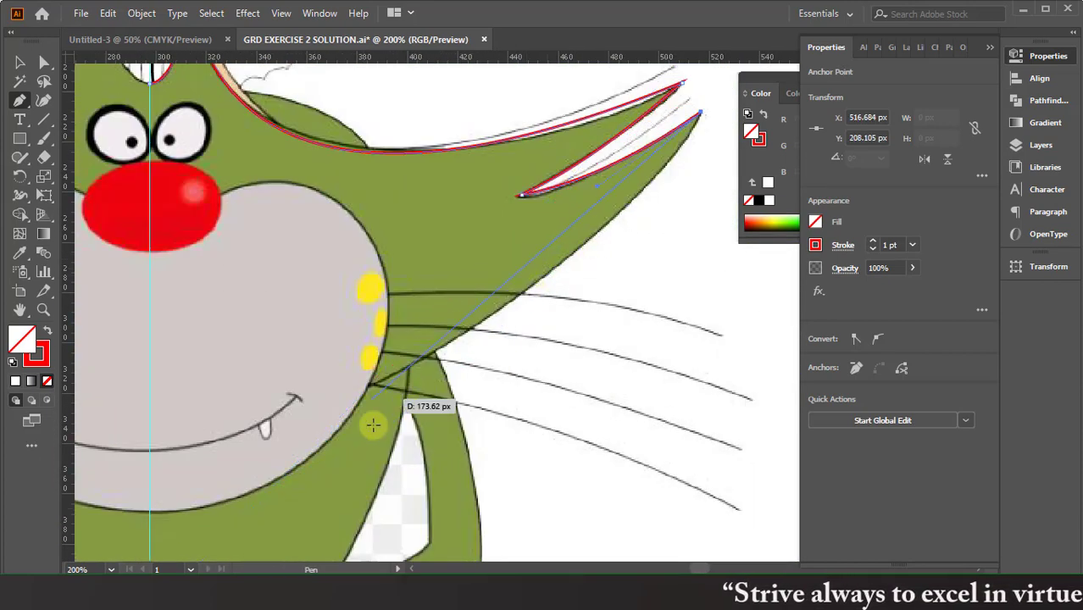
pyautogui.hotkey('ctrl', '-')
pyautogui.moveTo(367, 403); pyautogui.dragTo(264, 521)
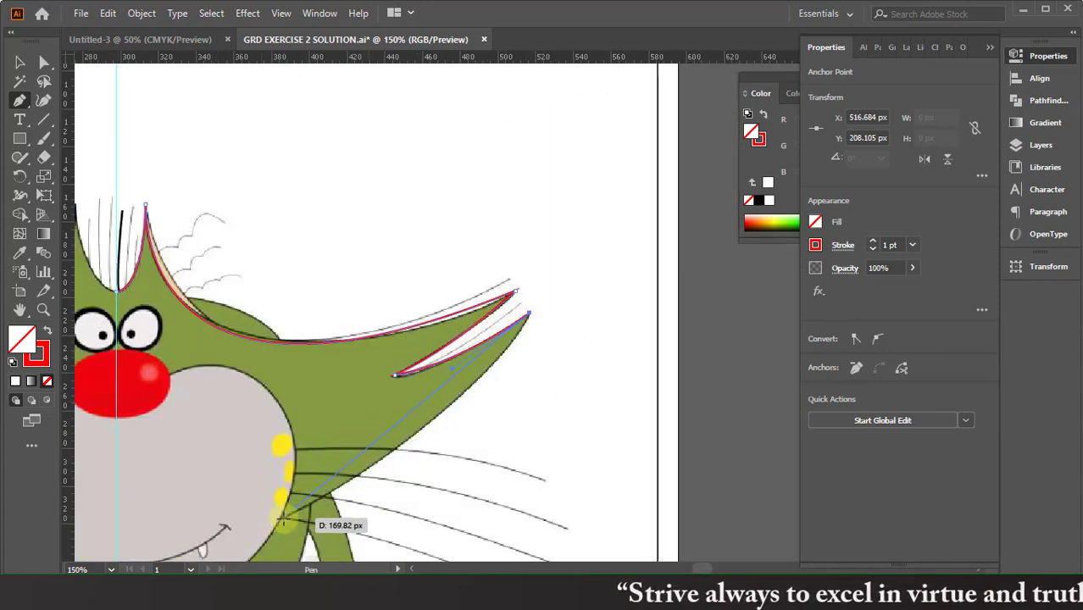
pyautogui.scroll(-3, 254, 534)
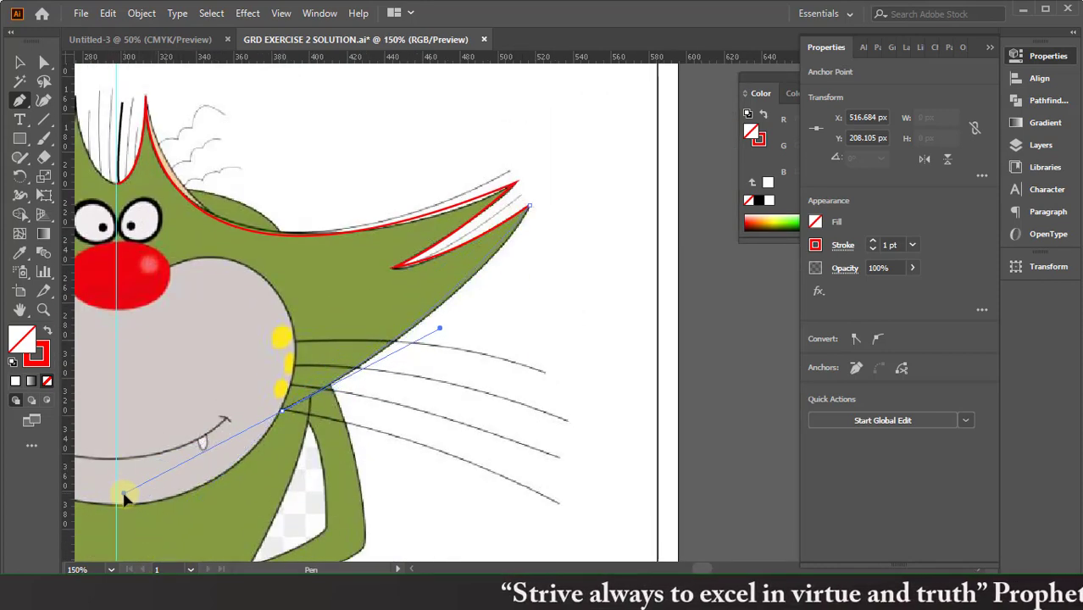
pyautogui.moveTo(282, 520)
pyautogui.mouseDown()
pyautogui.moveTo(103, 512)
pyautogui.moveTo(235, 489)
pyautogui.mouseUp()
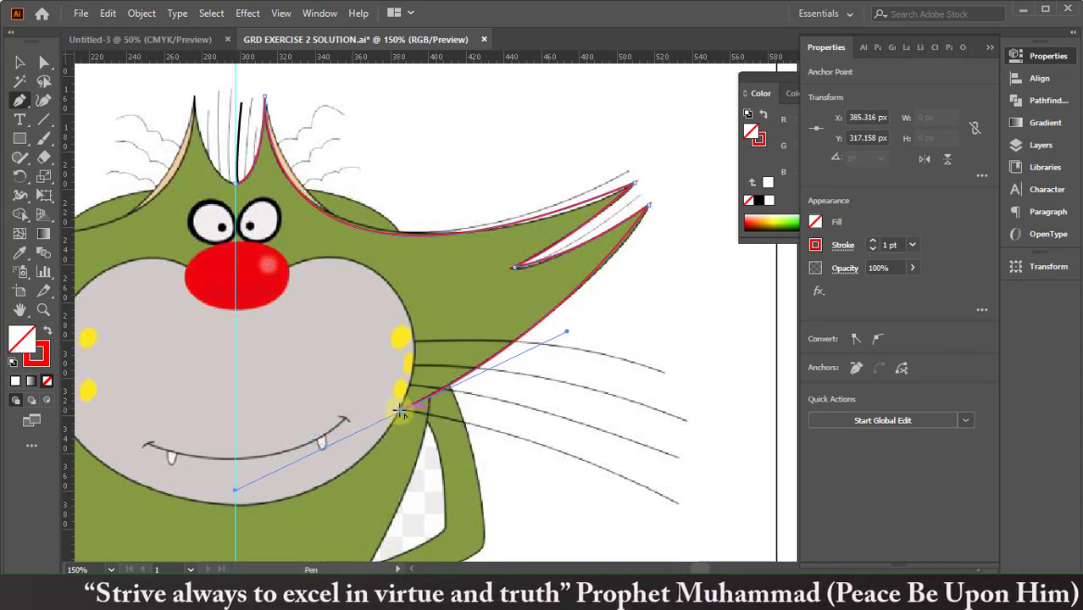
pyautogui.moveTo(400, 410); pyautogui.dragTo(489, 504)
pyautogui.scroll(2, 515, 476)
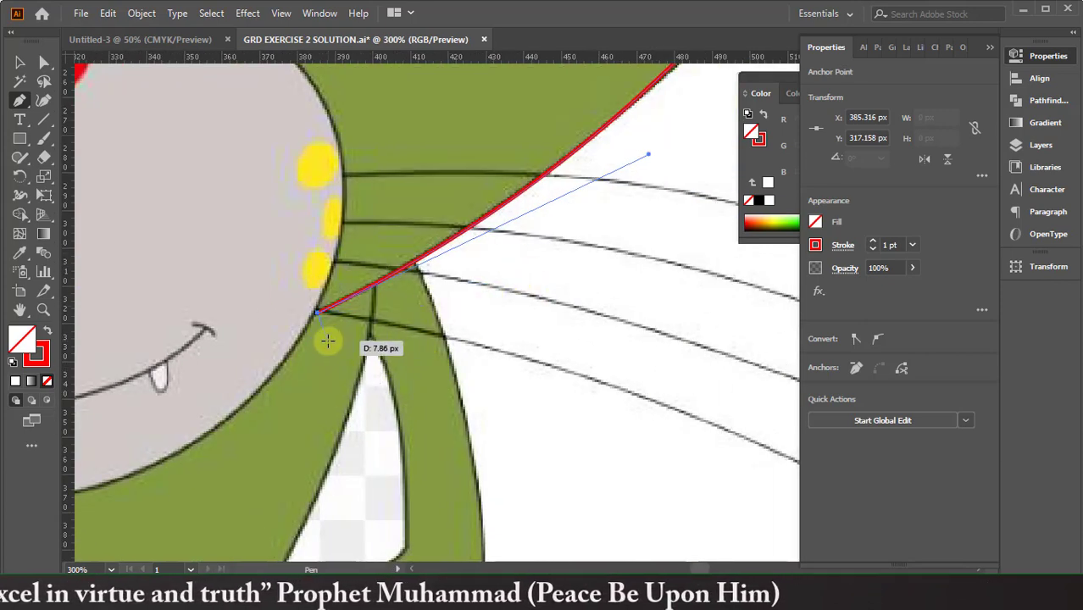
pyautogui.click(418, 263)
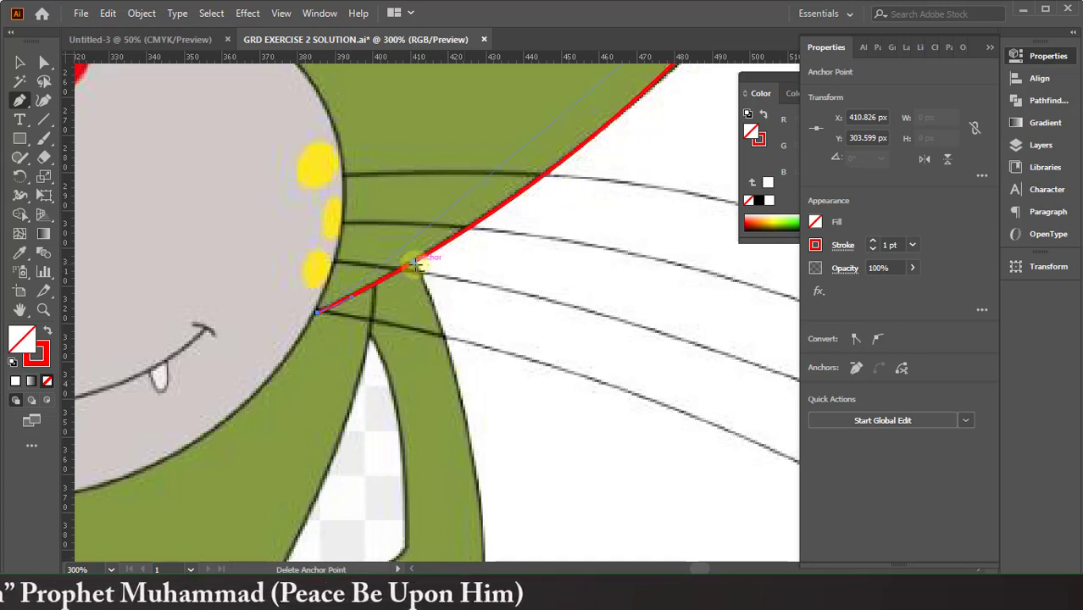
pyautogui.click(416, 261)
pyautogui.hotkey('ctrl', 'z')
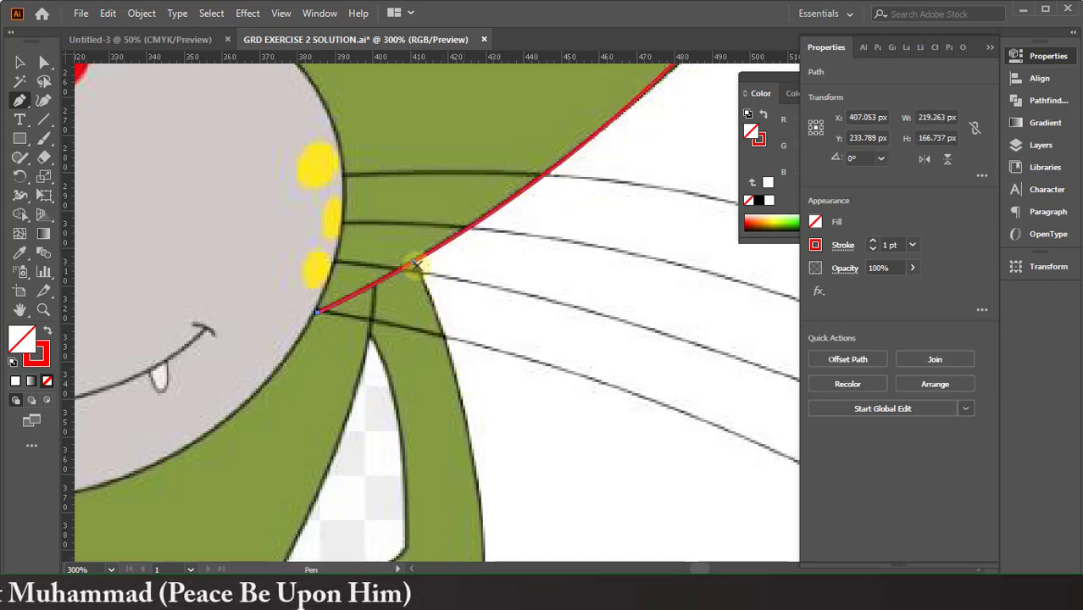
# Step: Start a new path at the arm and trace its outer edge down to a sharp corner
pyautogui.click(417, 265)
pyautogui.scroll(-3, 450, 358)
pyautogui.scroll(-2, 459, 447)
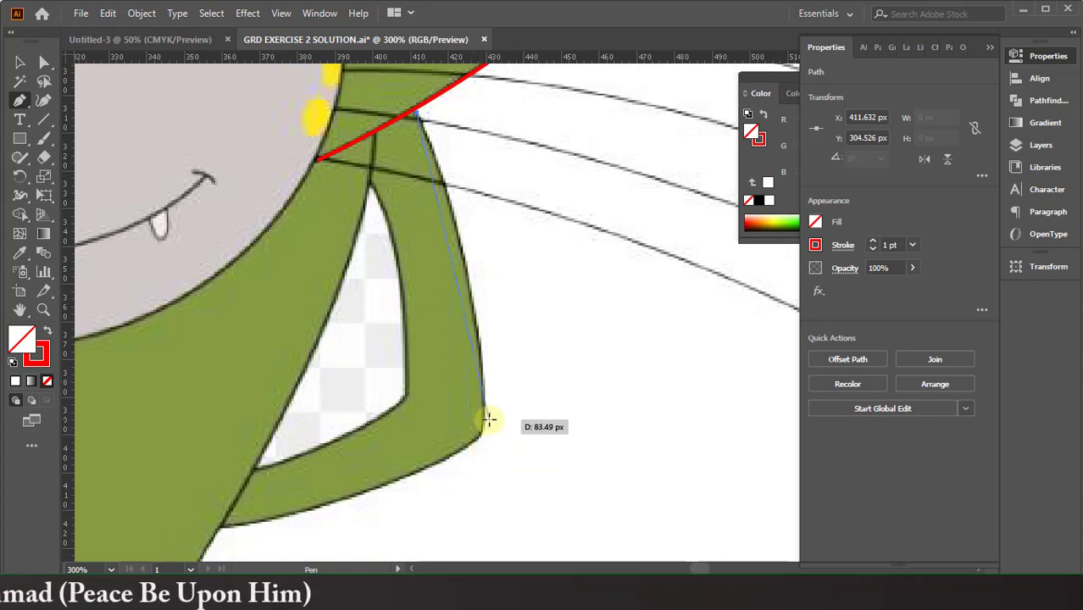
pyautogui.moveTo(463, 506); pyautogui.dragTo(459, 526)
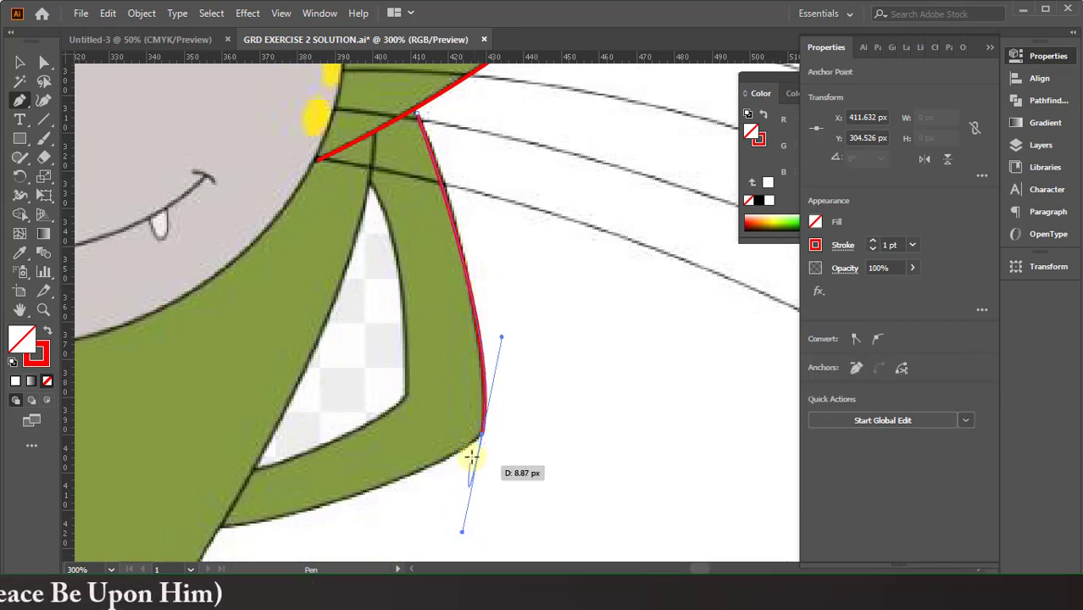
pyautogui.hscroll(-3, 464, 447)
pyautogui.scroll(-2, 381, 420)
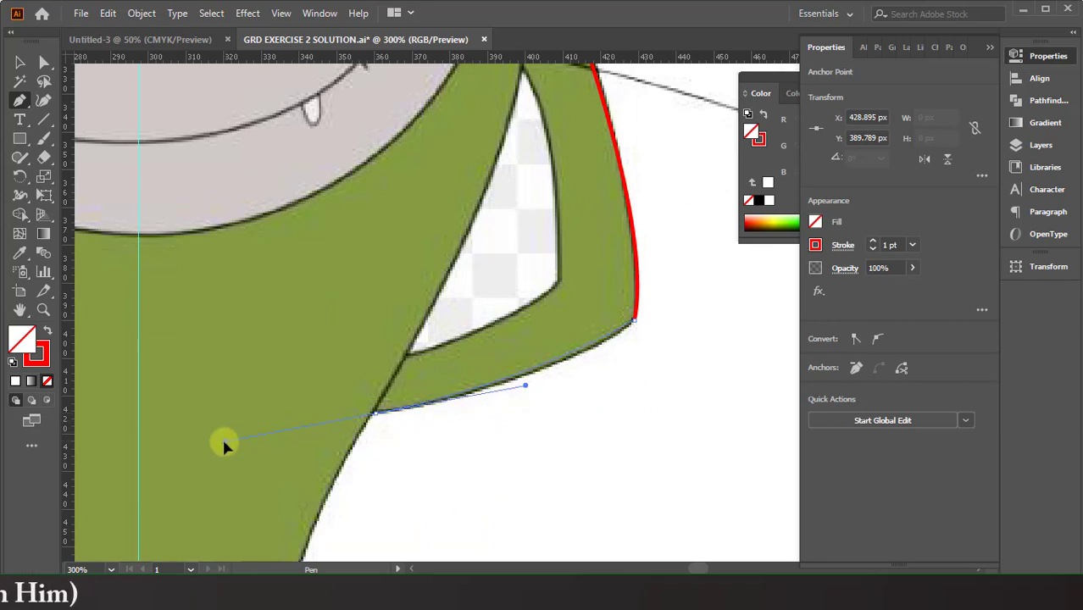
pyautogui.click(192, 424)
pyautogui.hotkey('ctrl', 'z')
pyautogui.scroll(2, 375, 409)
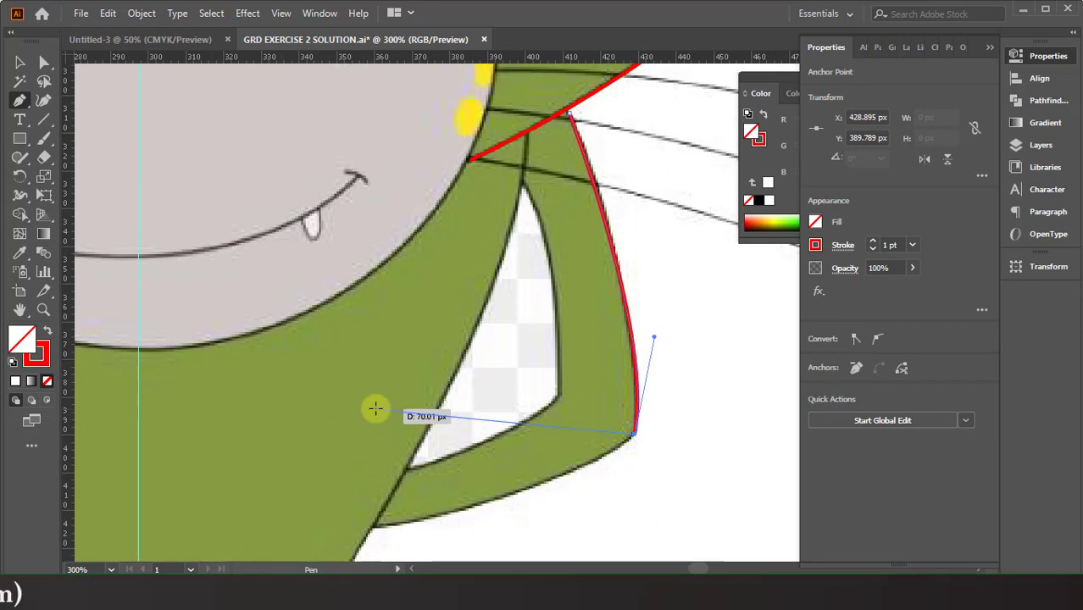
pyautogui.scroll(1, 375, 409)
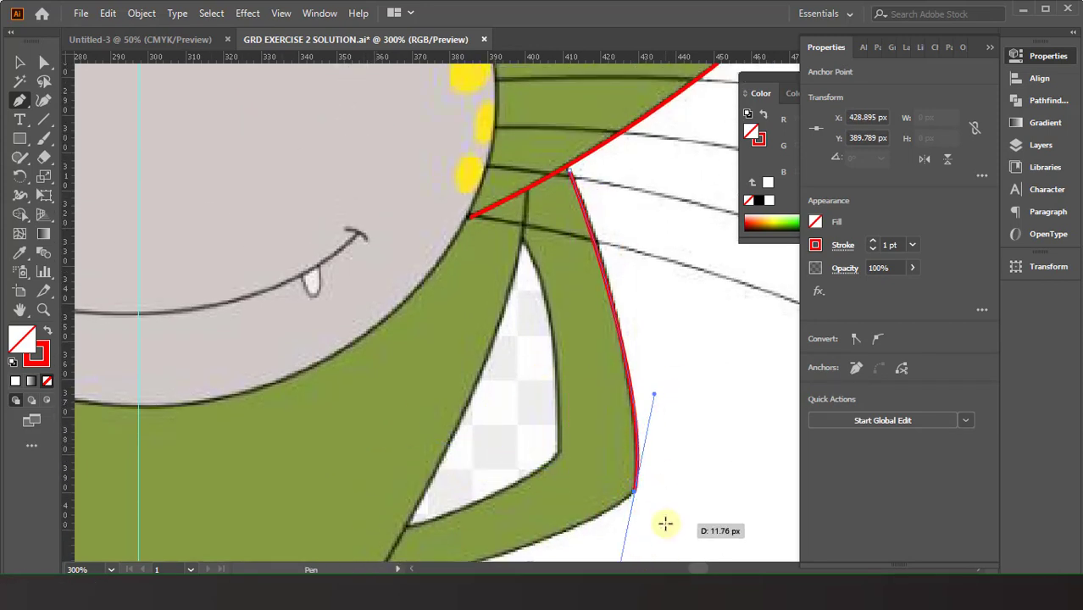
pyautogui.scroll(-1, 554, 406)
pyautogui.hotkey('ctrl', 'z')
pyautogui.scroll(2, 569, 199)
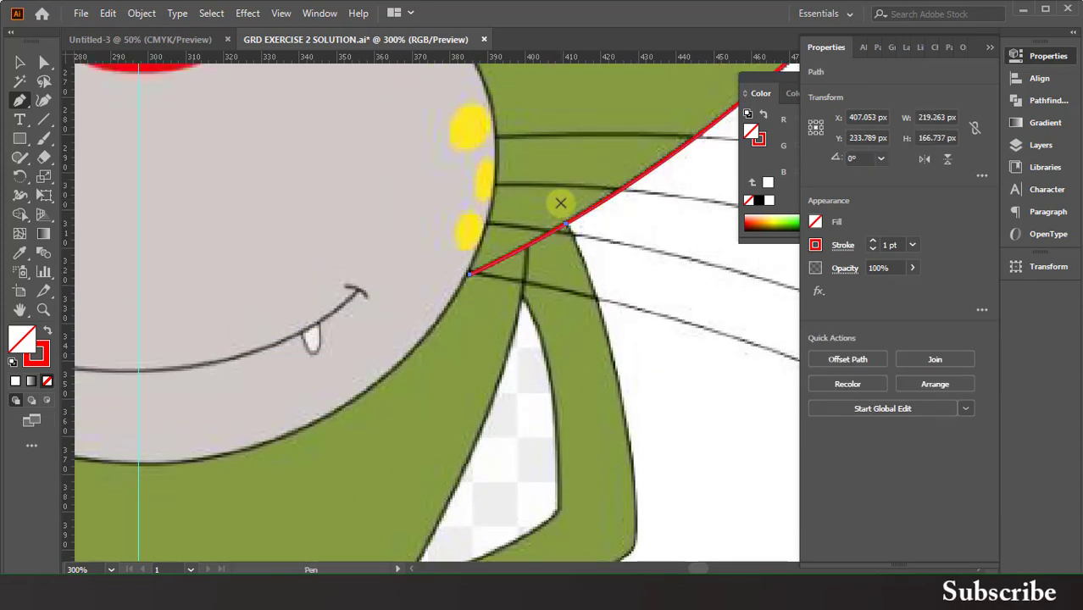
pyautogui.scroll(-2, 607, 320)
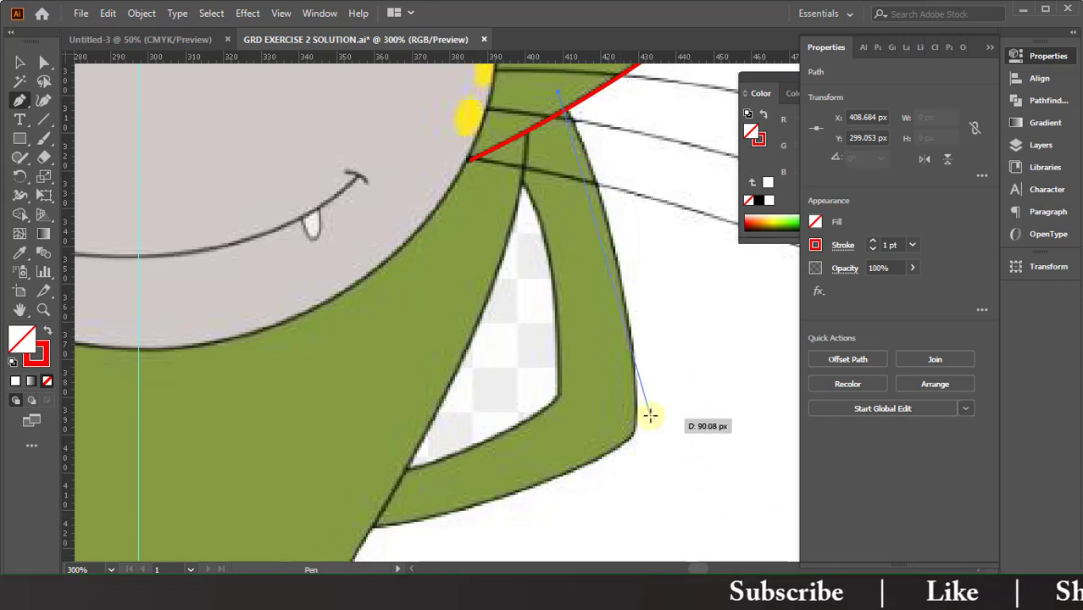
pyautogui.moveTo(637, 423); pyautogui.dragTo(627, 545)
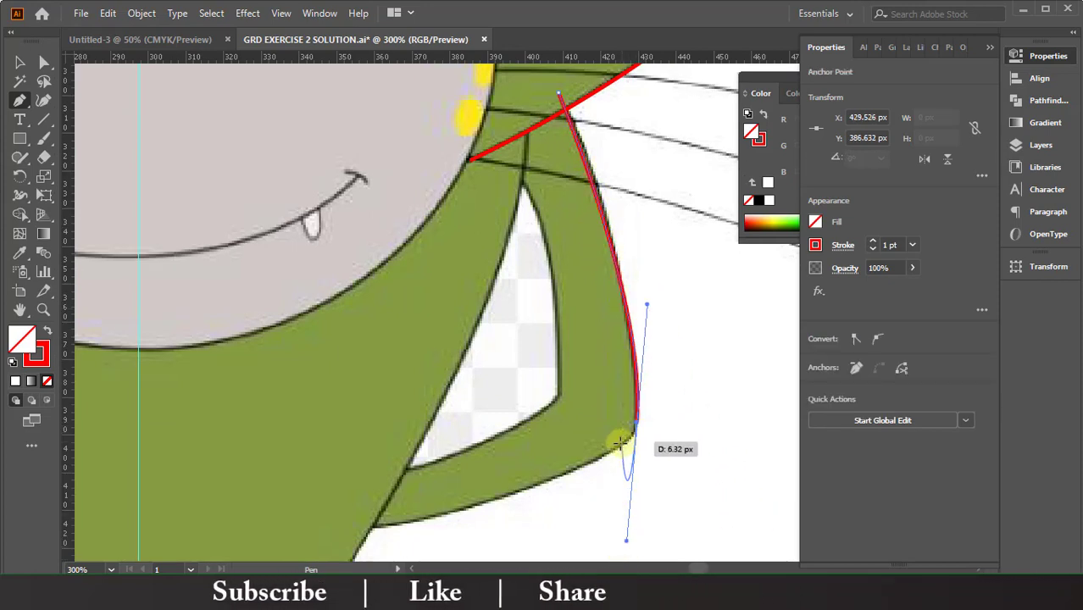
pyautogui.click(636, 422)
pyautogui.moveTo(380, 518); pyautogui.dragTo(254, 545)
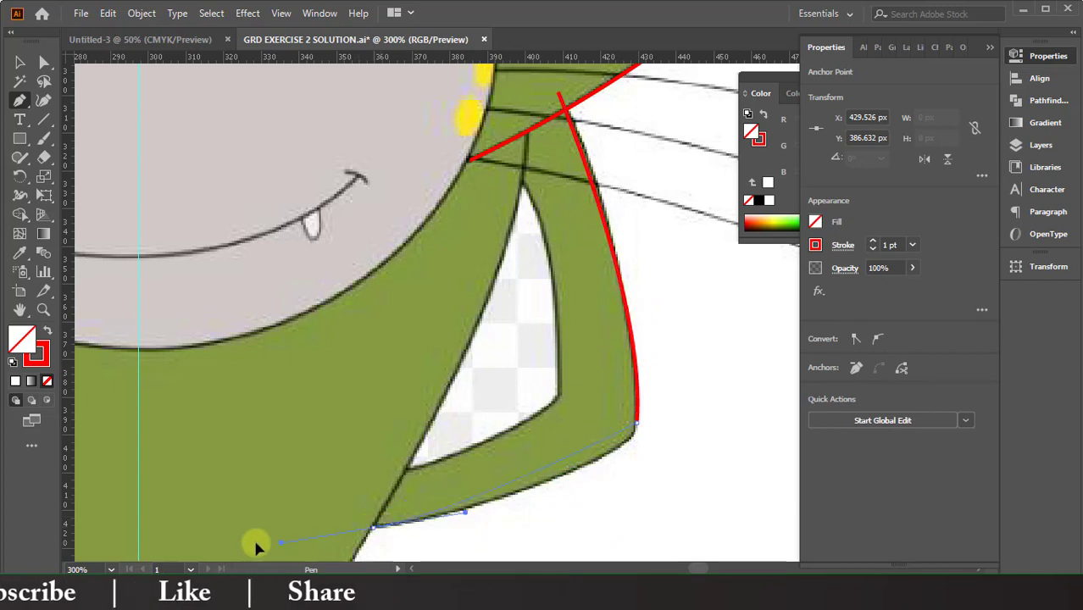
pyautogui.scroll(-3, 209, 439)
pyautogui.hscroll(-1, 102, 412)
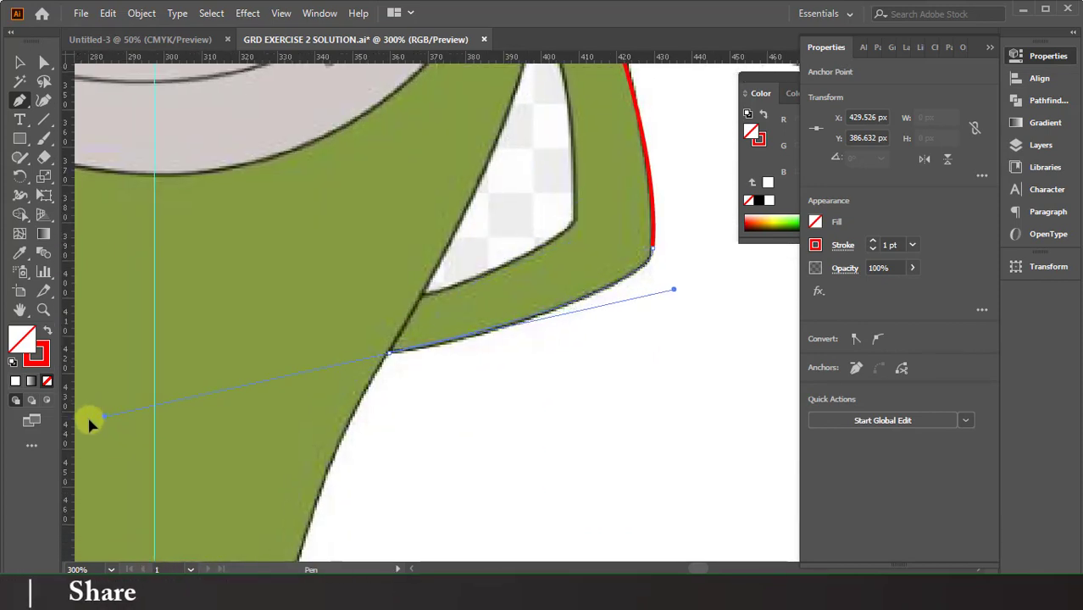
pyautogui.hscroll(-1, 89, 414)
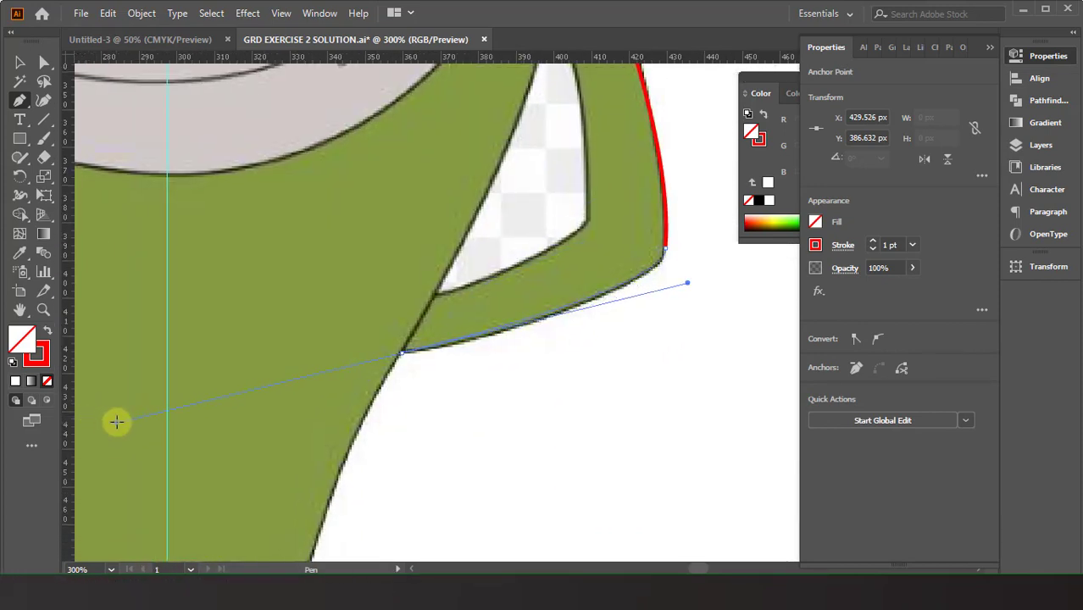
# Step: Continue the outline along the arm's bottom edge and up its inner edge toward the head
pyautogui.moveTo(116, 424); pyautogui.dragTo(116, 421)
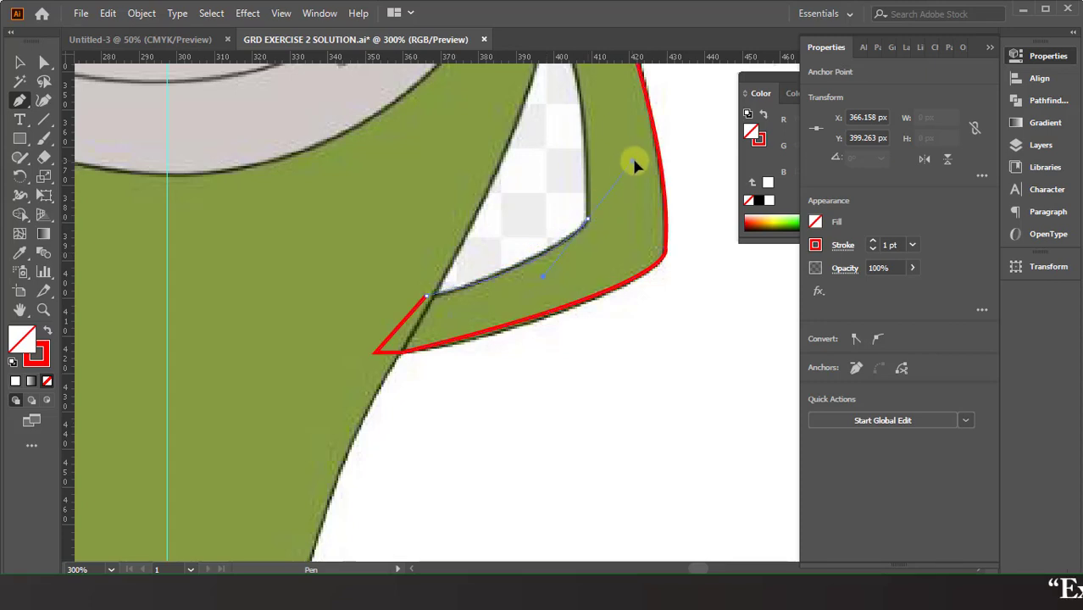
pyautogui.moveTo(635, 161); pyautogui.dragTo(635, 161)
pyautogui.moveTo(588, 222); pyautogui.dragTo(541, 116)
pyautogui.scroll(3, 588, 222)
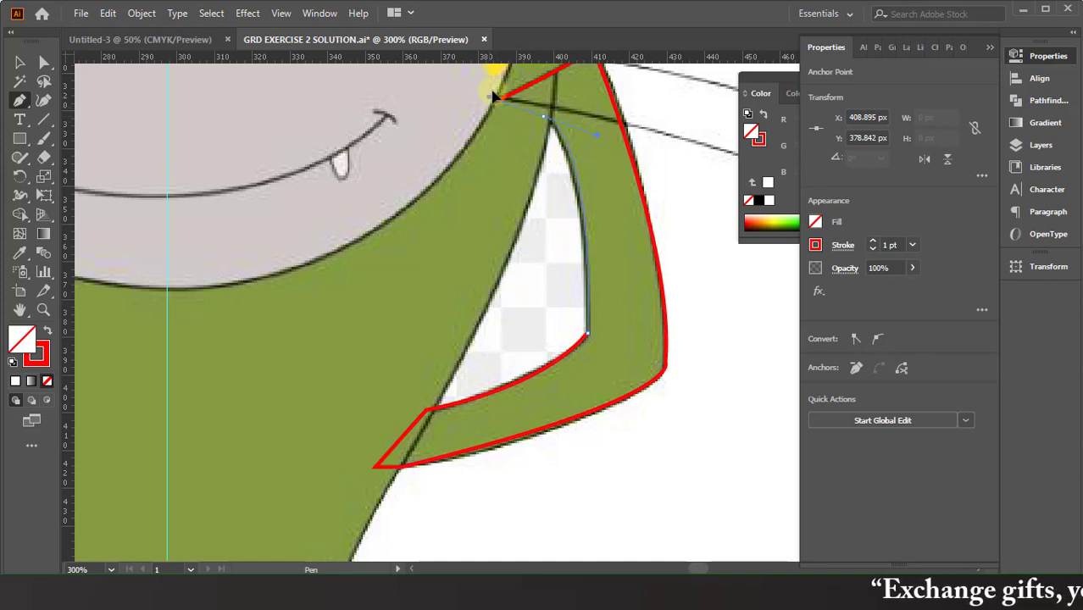
pyautogui.scroll(1, 582, 169)
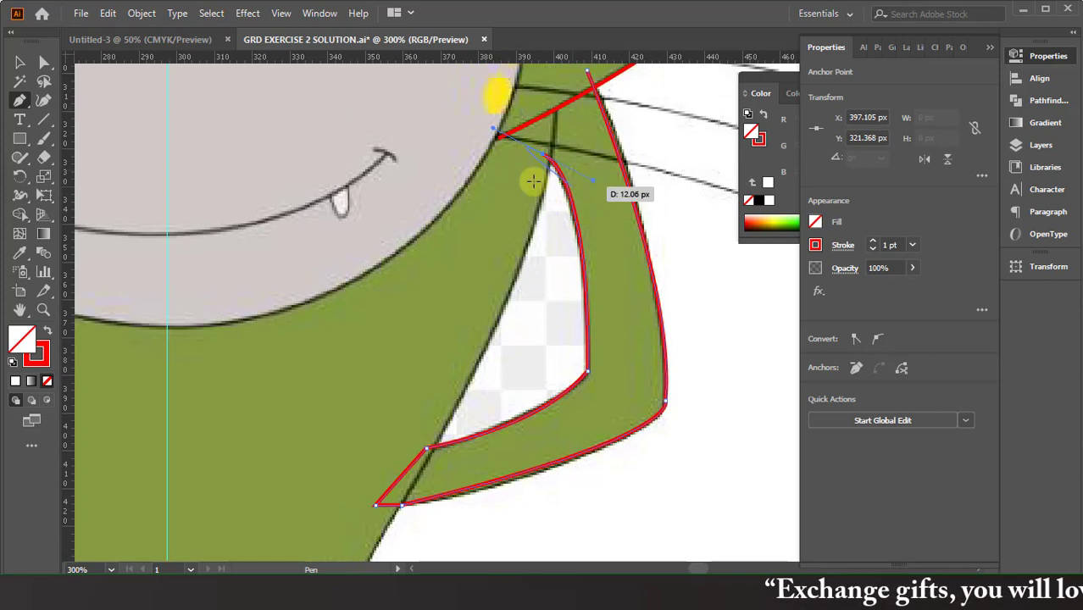
pyautogui.moveTo(498, 134); pyautogui.dragTo(497, 135)
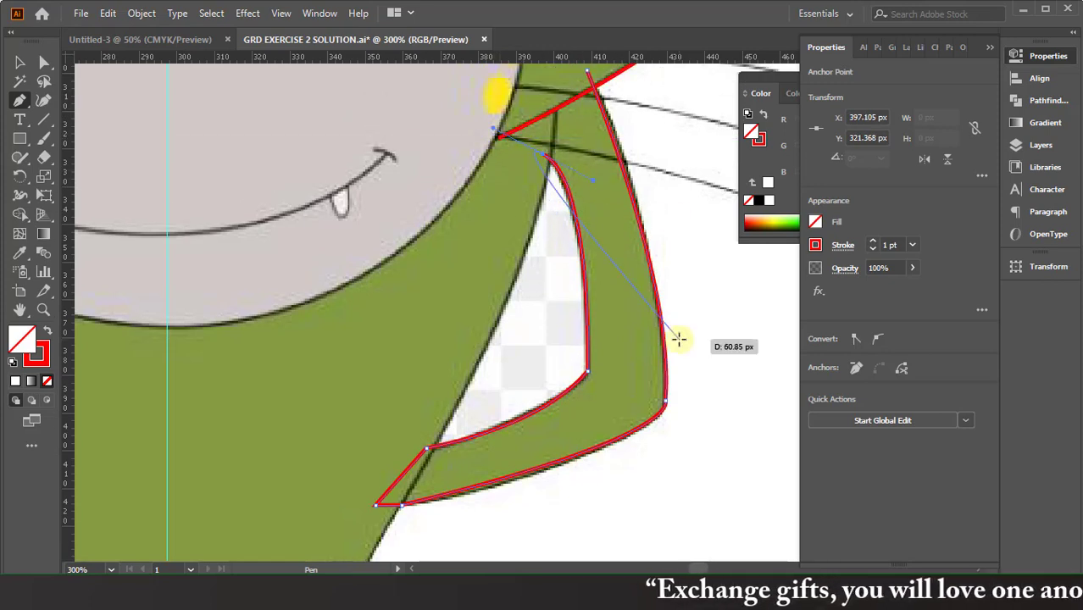
pyautogui.scroll(2, 575, 242)
pyautogui.hscroll(5, 300, 280)
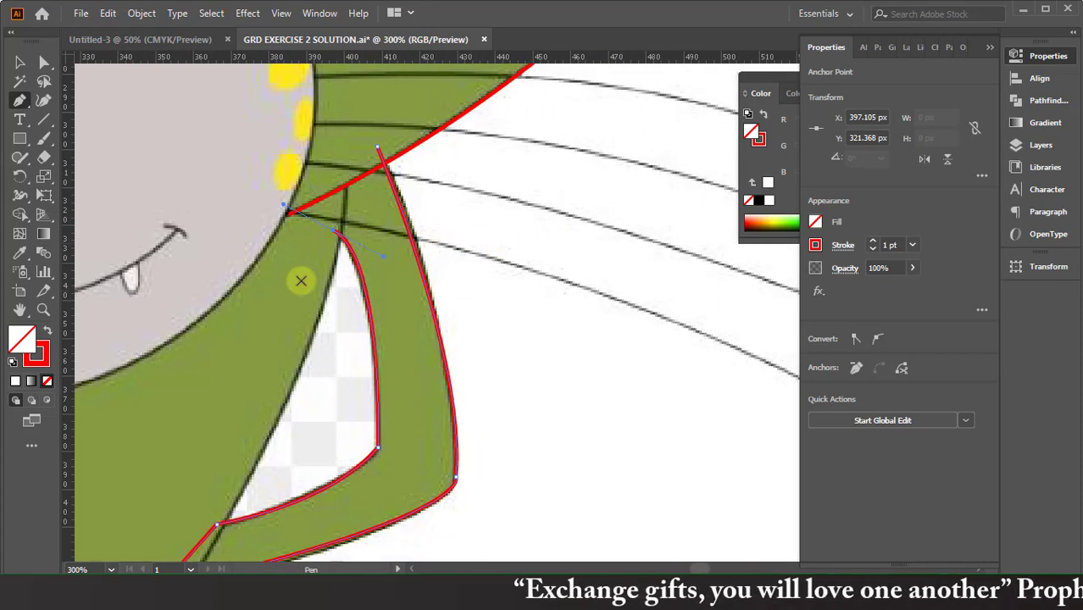
# Step: Draw a curved red whisker from the cheek out to the right
pyautogui.click(284, 216)
pyautogui.hscroll(5, 660, 322)
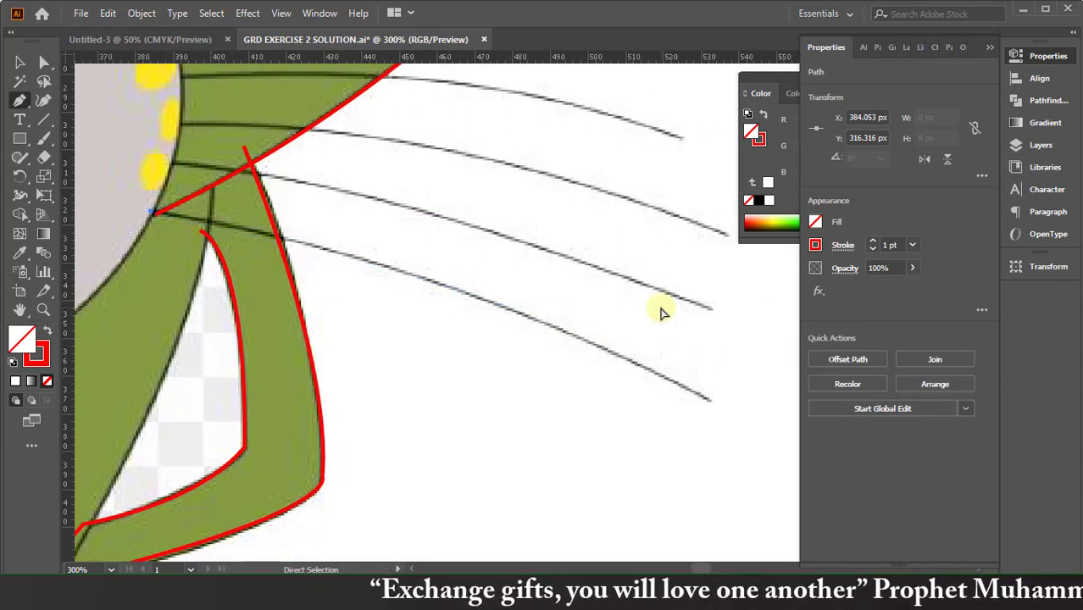
pyautogui.moveTo(655, 399); pyautogui.dragTo(810, 489)
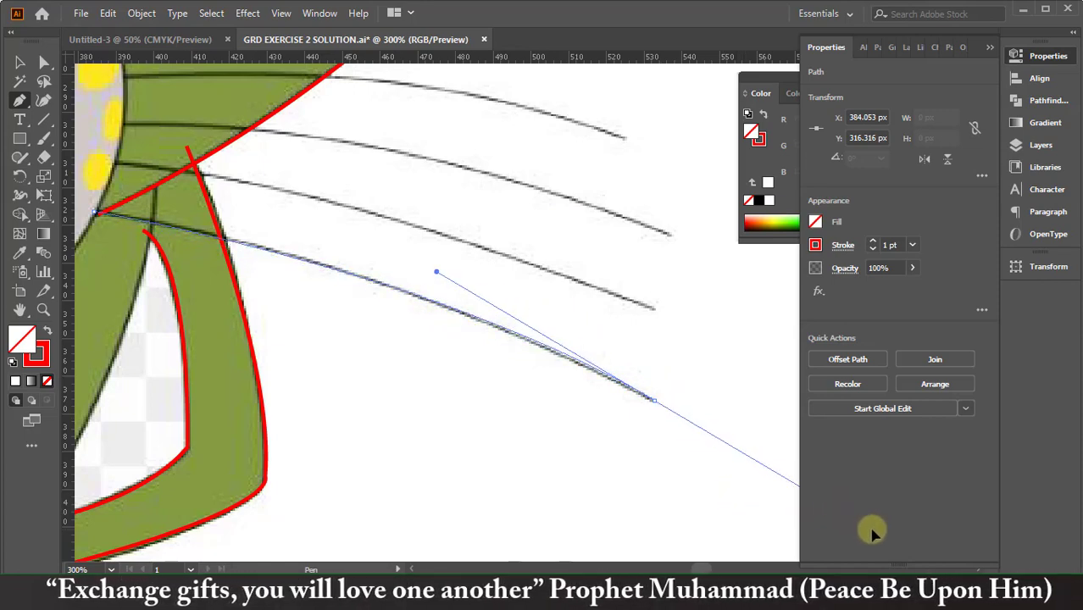
pyautogui.moveTo(809, 489); pyautogui.dragTo(873, 527)
pyautogui.click(653, 396)
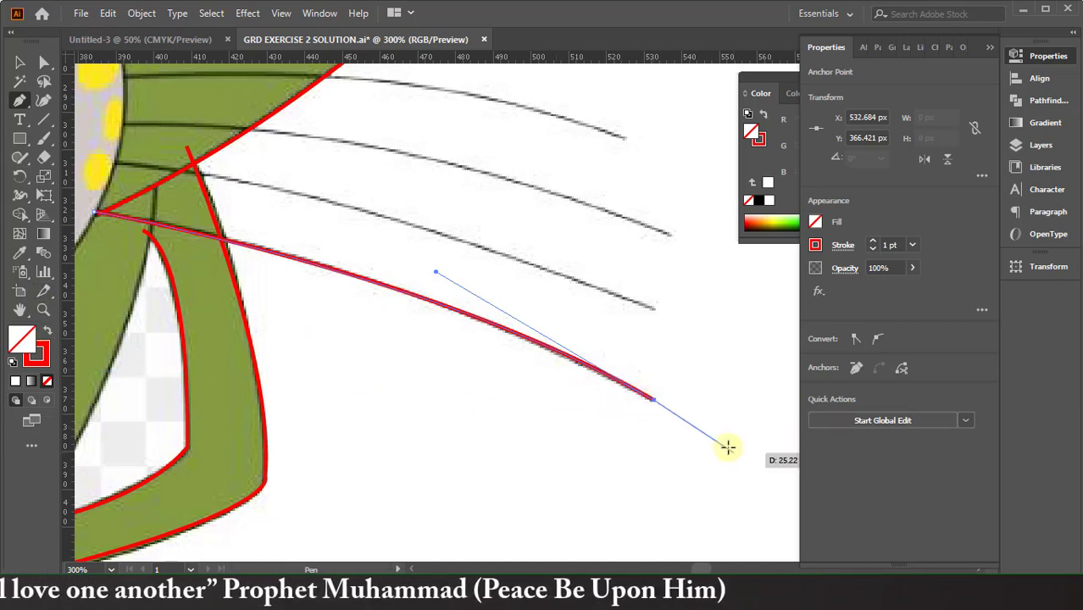
pyautogui.moveTo(653, 398); pyautogui.dragTo(580, 472)
# Step: Duplicate the red whisker upward, then rotate and shorten the copy onto the grey whisker
pyautogui.press('v')
pyautogui.click(507, 333)
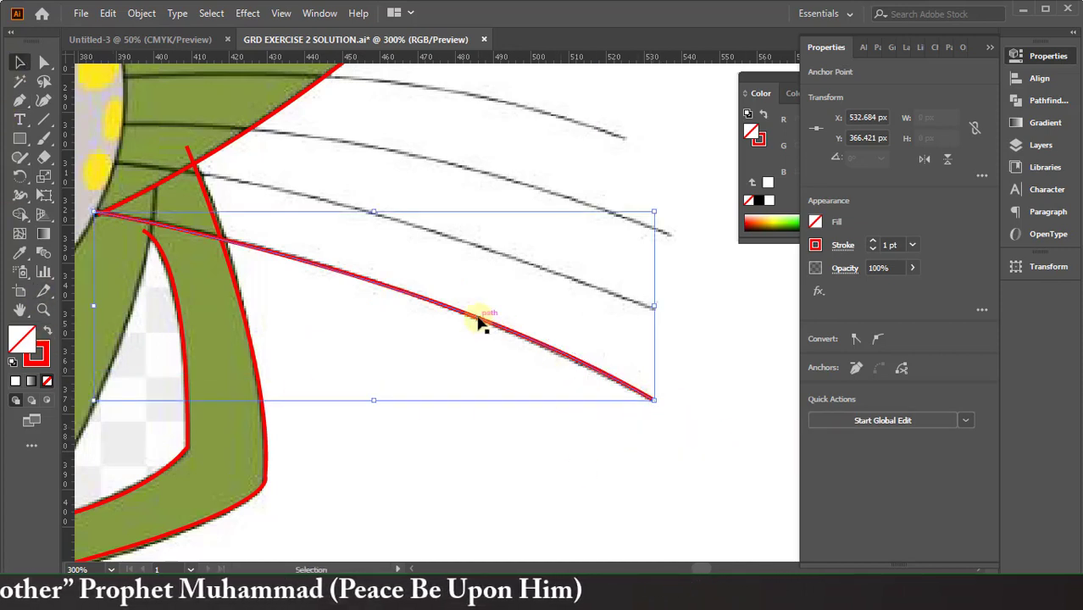
pyautogui.moveTo(479, 323); pyautogui.dragTo(499, 274)
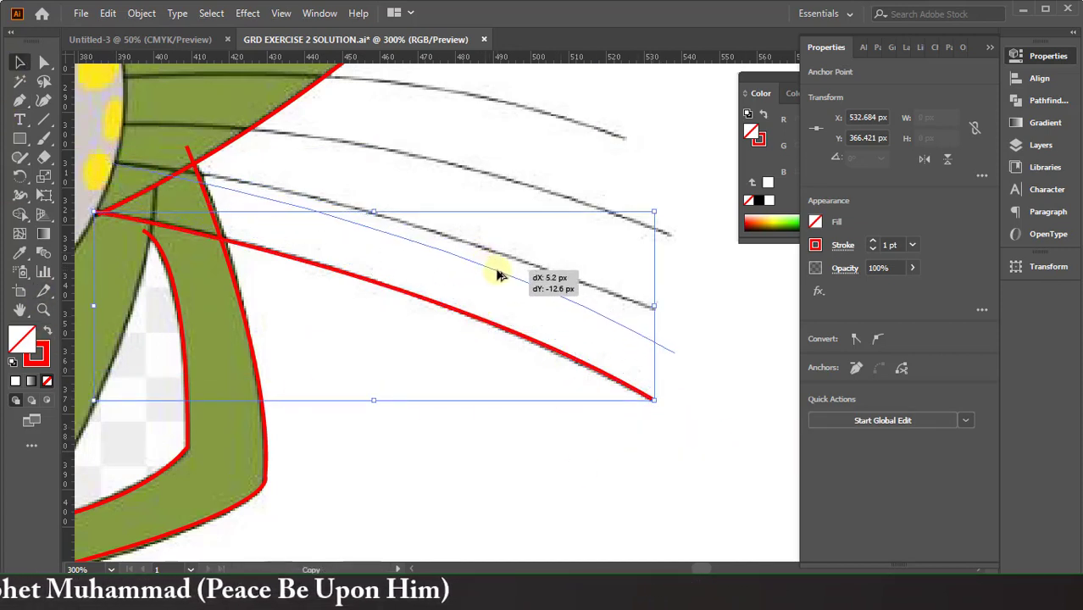
pyautogui.moveTo(676, 360); pyautogui.dragTo(677, 339)
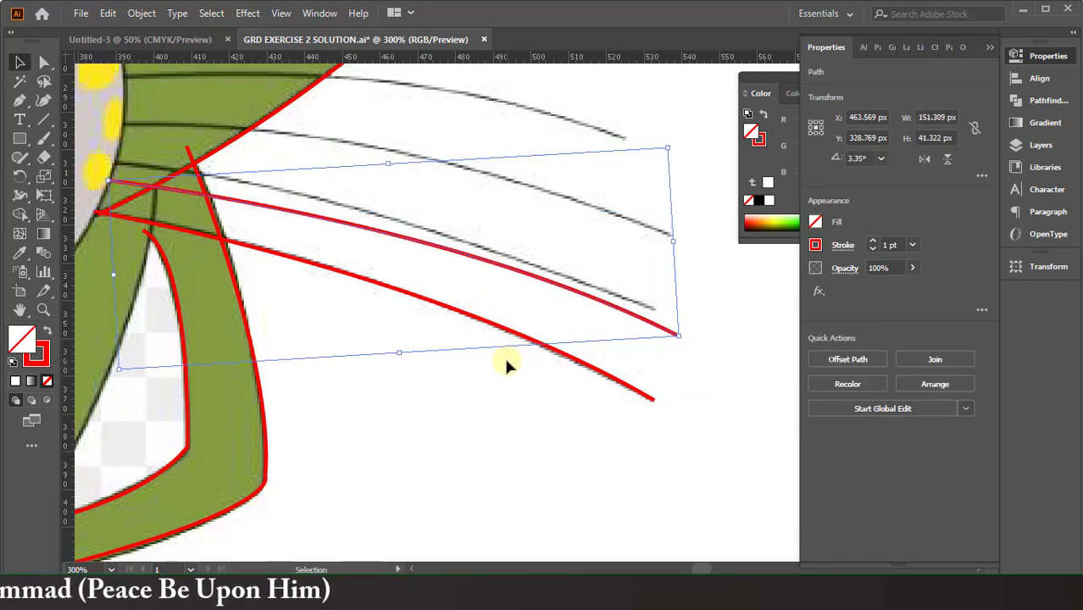
pyautogui.press('Up')
pyautogui.press('Up')
pyautogui.press('Up')
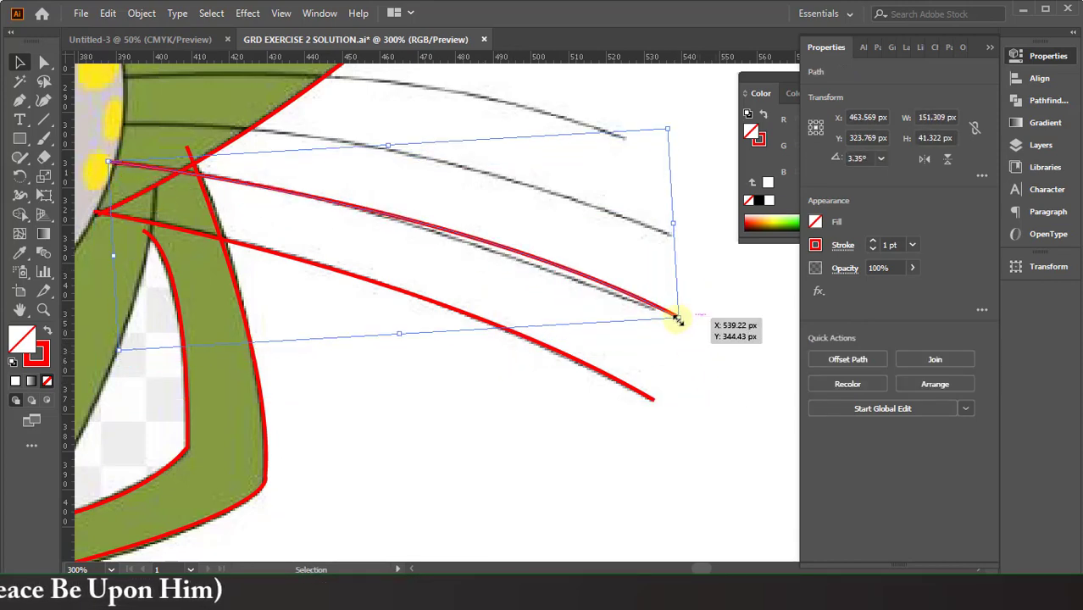
pyautogui.moveTo(677, 318); pyautogui.dragTo(649, 306)
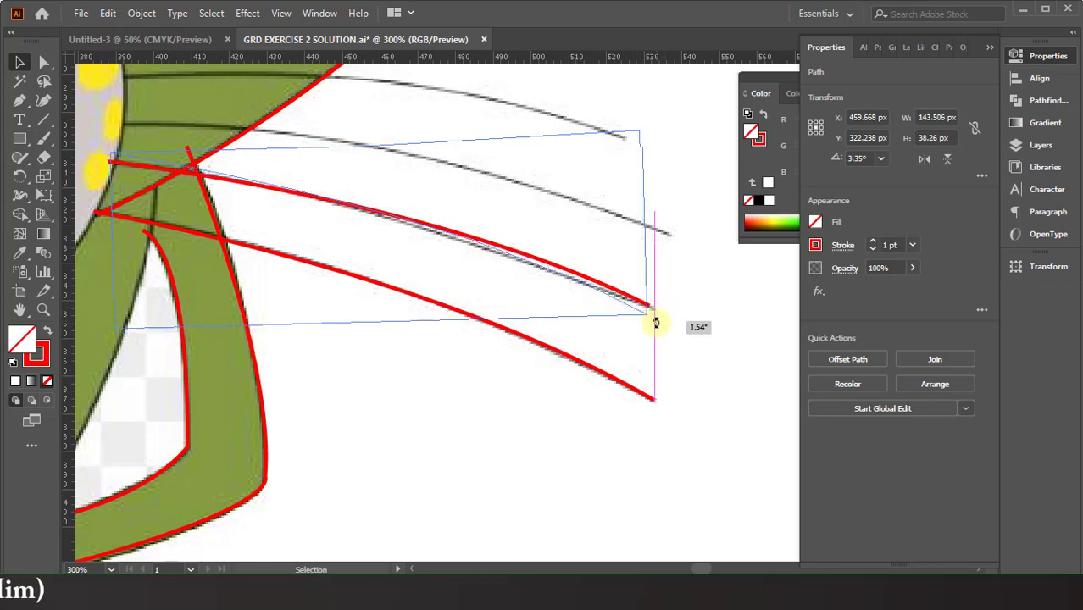
pyautogui.moveTo(655, 322); pyautogui.dragTo(656, 322)
# Step: Fine-tune the copy's tilt, length and position with small drags and arrow nudges
pyautogui.press('Down')
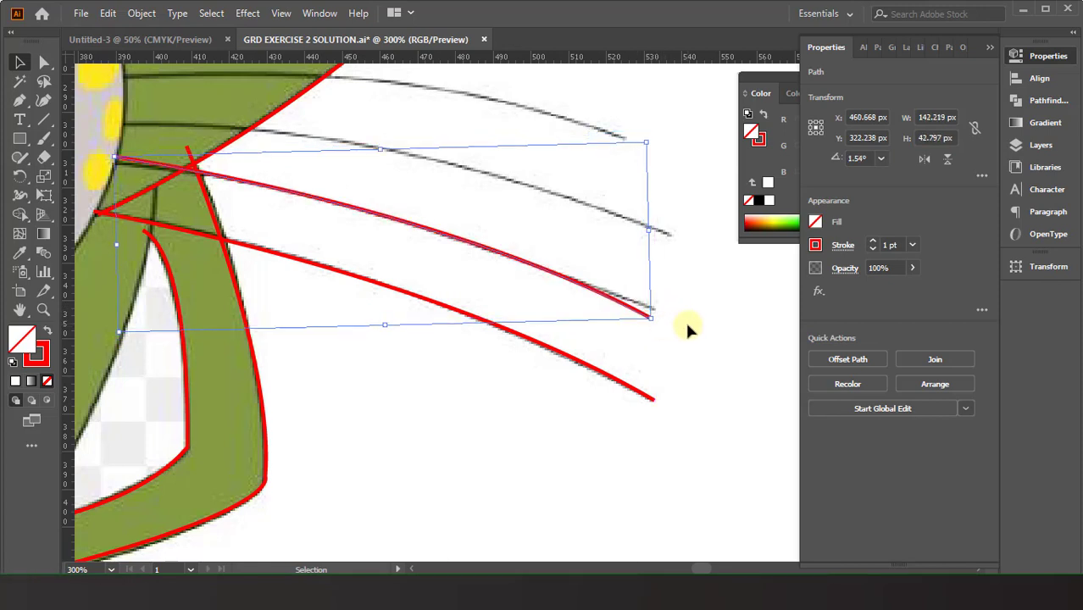
pyautogui.moveTo(650, 324); pyautogui.dragTo(648, 313)
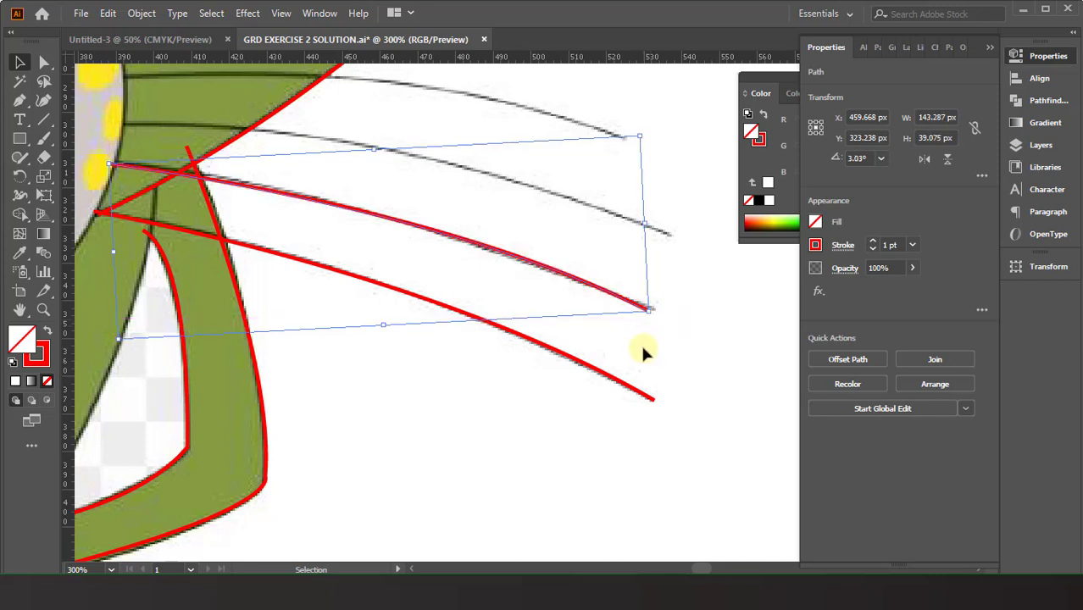
pyautogui.moveTo(117, 254); pyautogui.dragTo(113, 251)
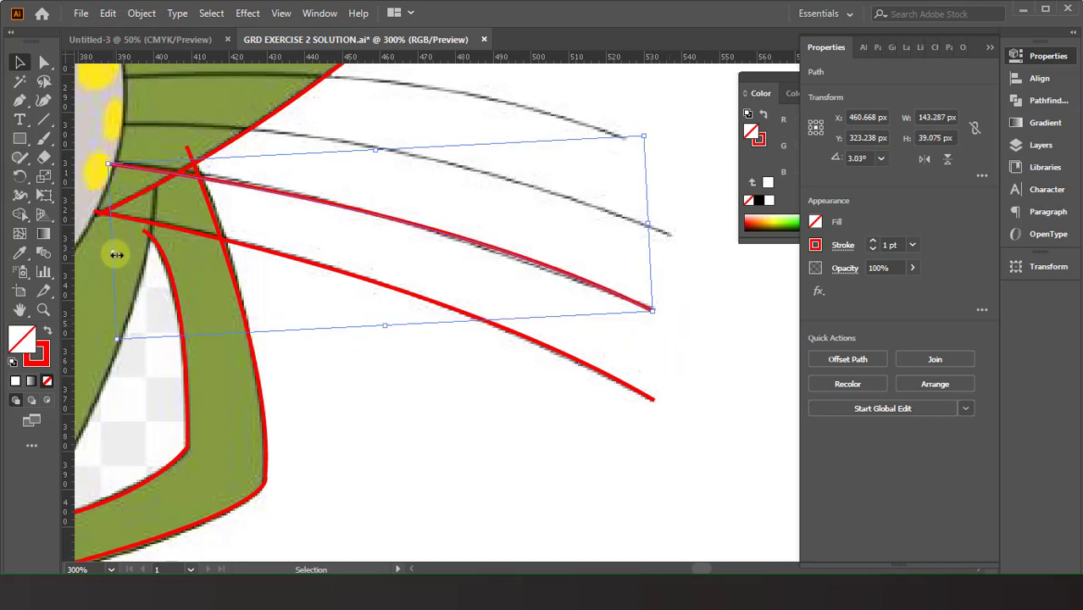
pyautogui.press('Right')
pyautogui.scroll(1, 713, 313)
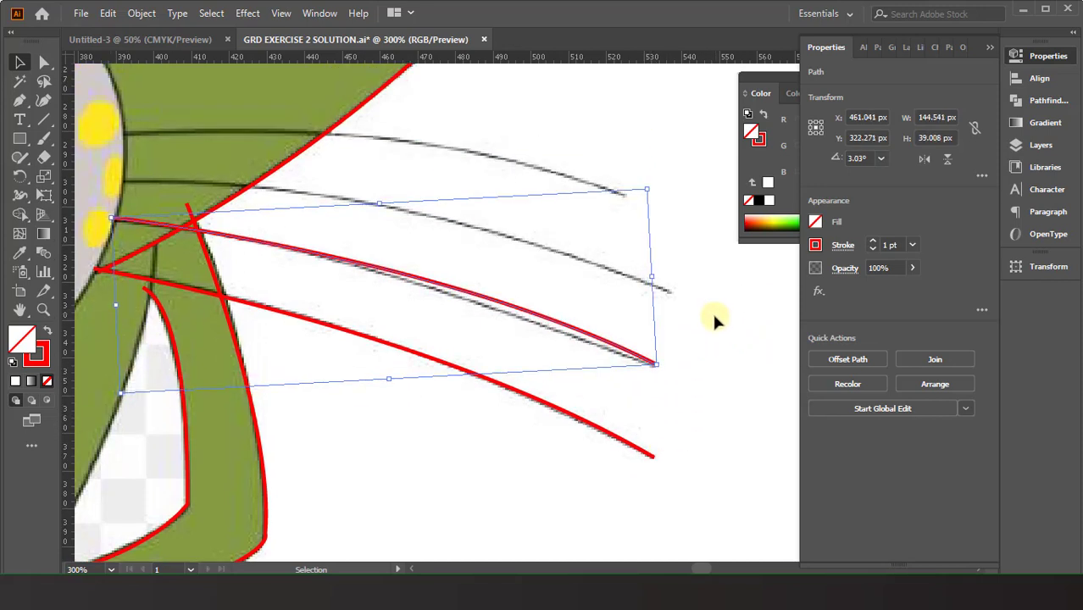
pyautogui.scroll(1, 720, 322)
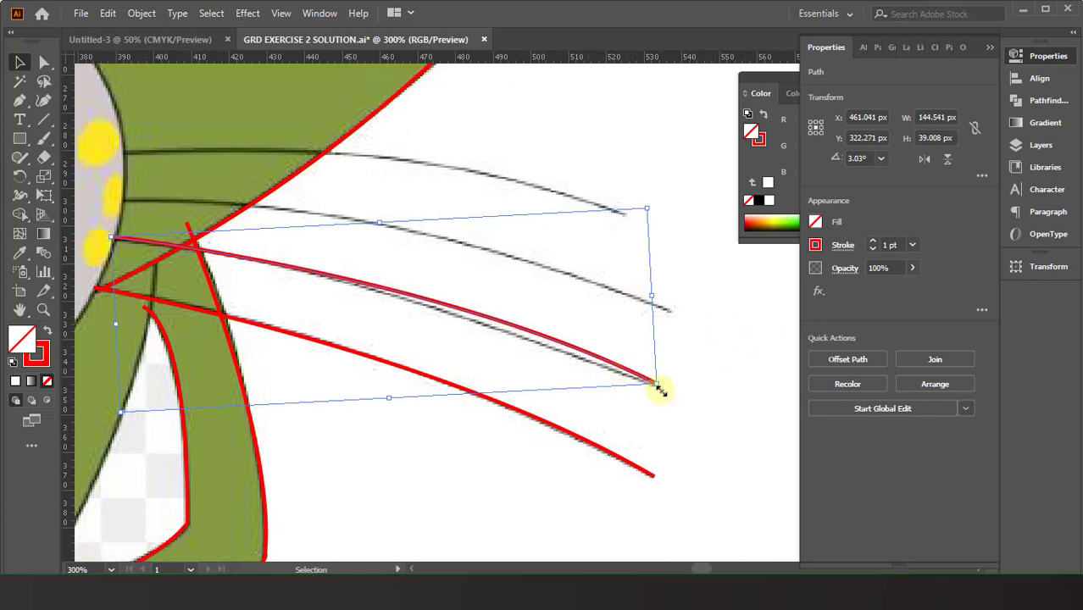
pyautogui.moveTo(664, 391); pyautogui.dragTo(663, 392)
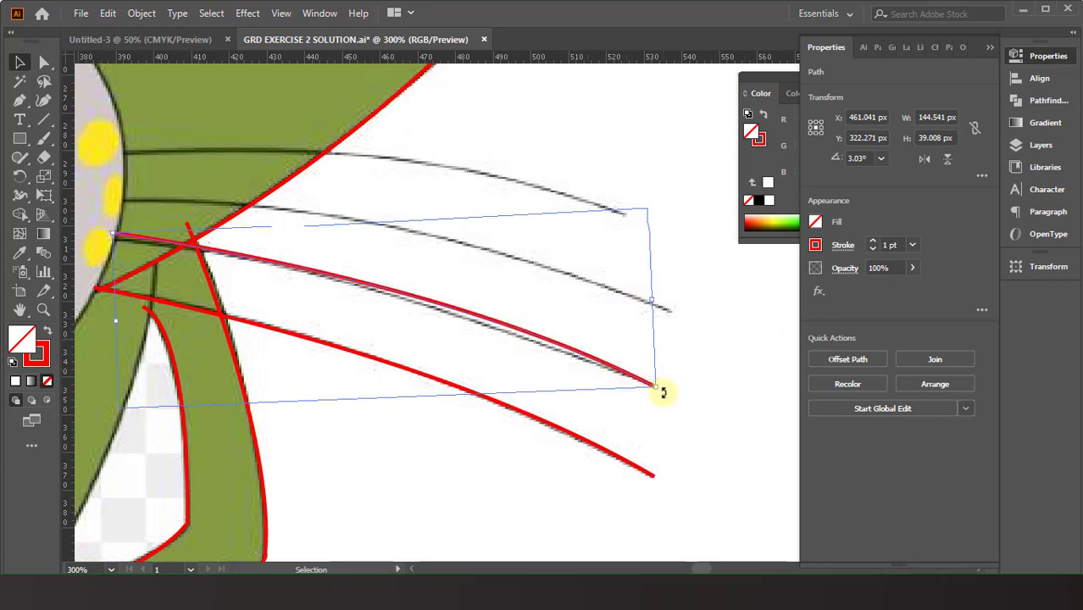
pyautogui.press('Down')
# Step: Duplicate the fitted whisker upward and rotate, resize and nudge it onto the third grey whisker
pyautogui.click(723, 363)
pyautogui.click(559, 351)
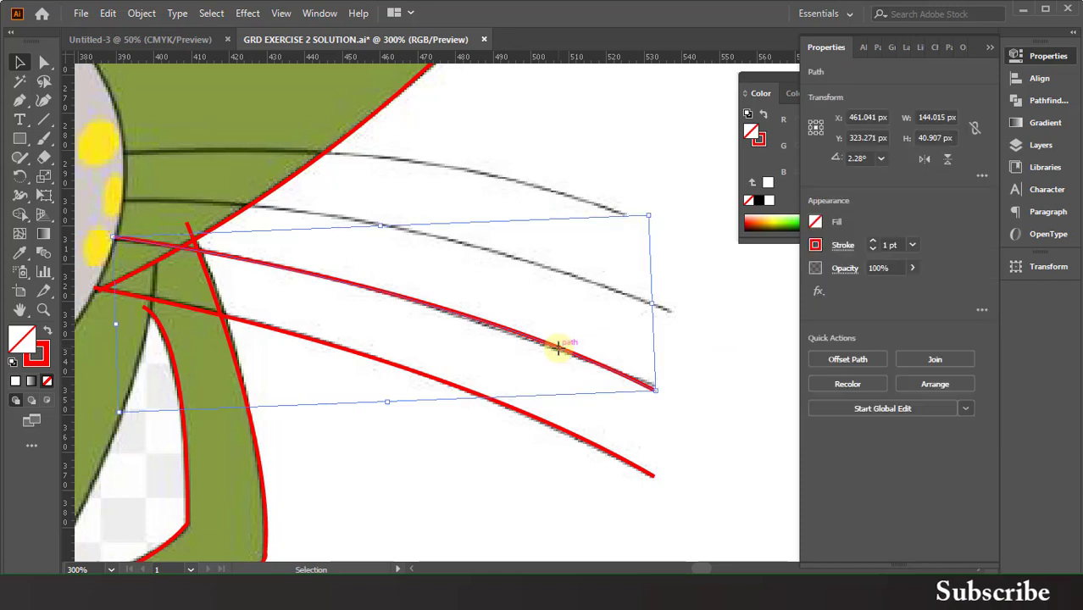
pyautogui.moveTo(559, 351); pyautogui.dragTo(561, 296)
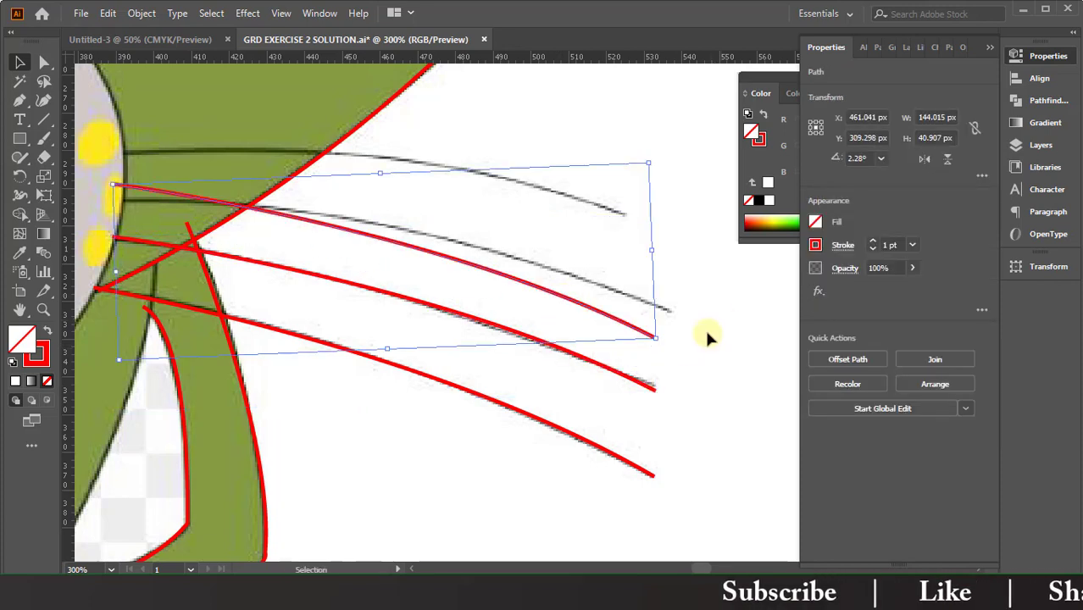
pyautogui.moveTo(655, 342); pyautogui.dragTo(668, 322)
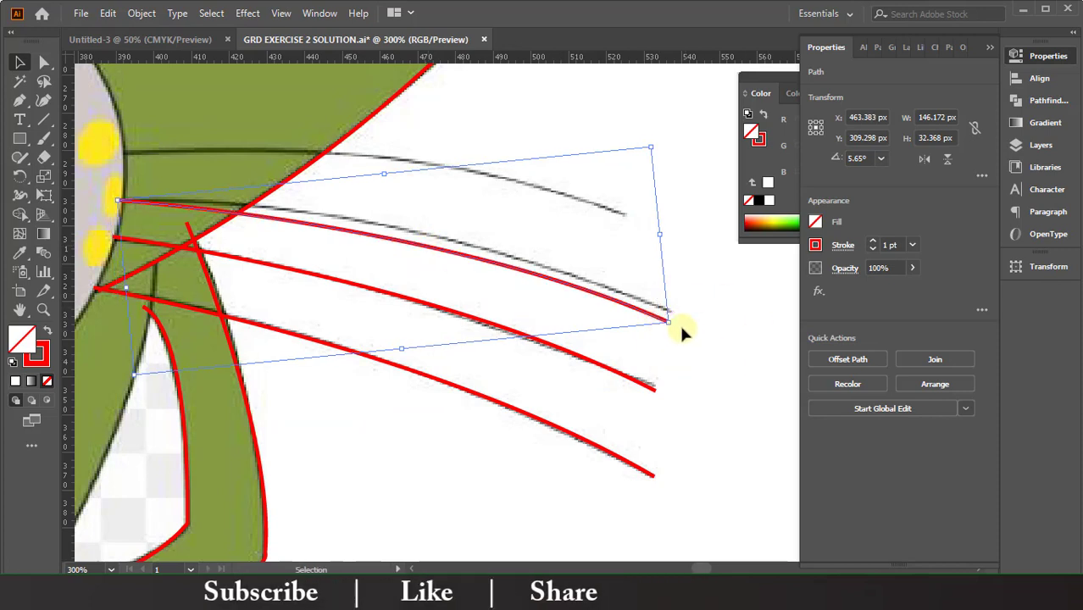
pyautogui.moveTo(670, 322); pyautogui.dragTo(676, 321)
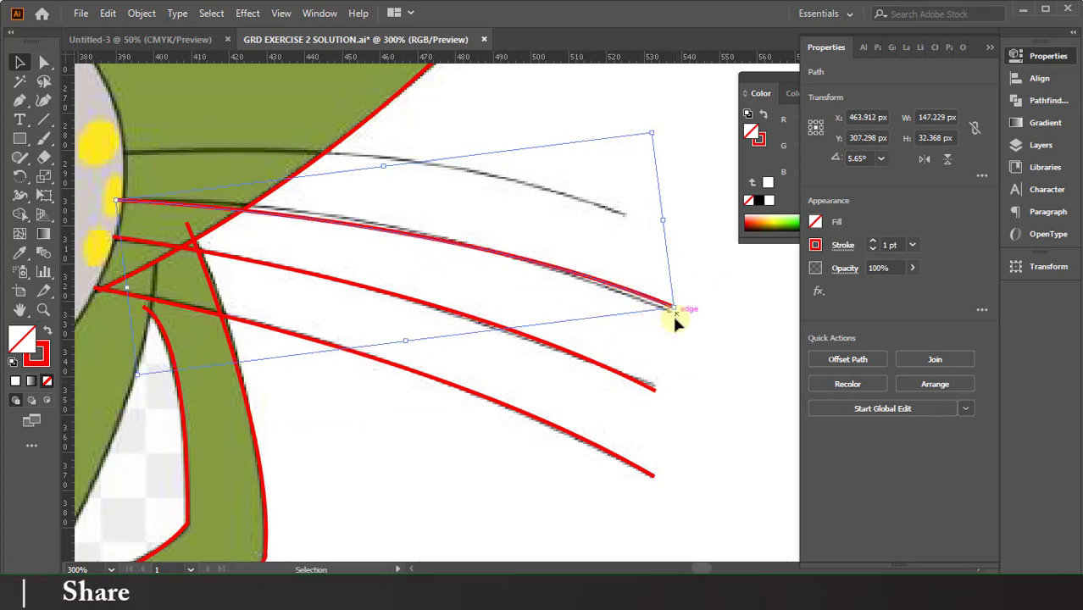
pyautogui.press('Right')
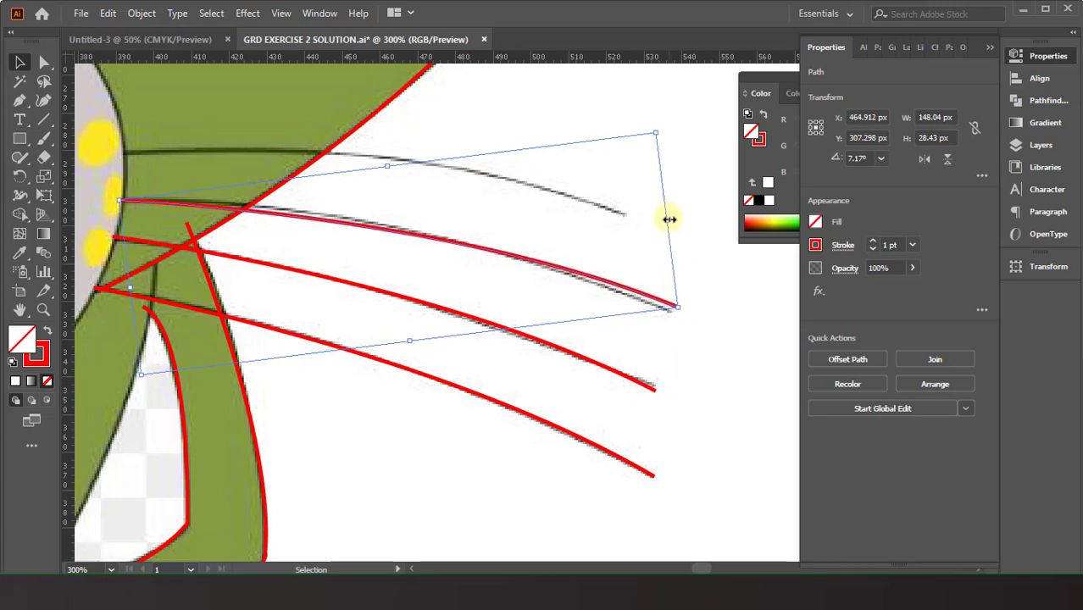
pyautogui.moveTo(663, 220); pyautogui.dragTo(662, 223)
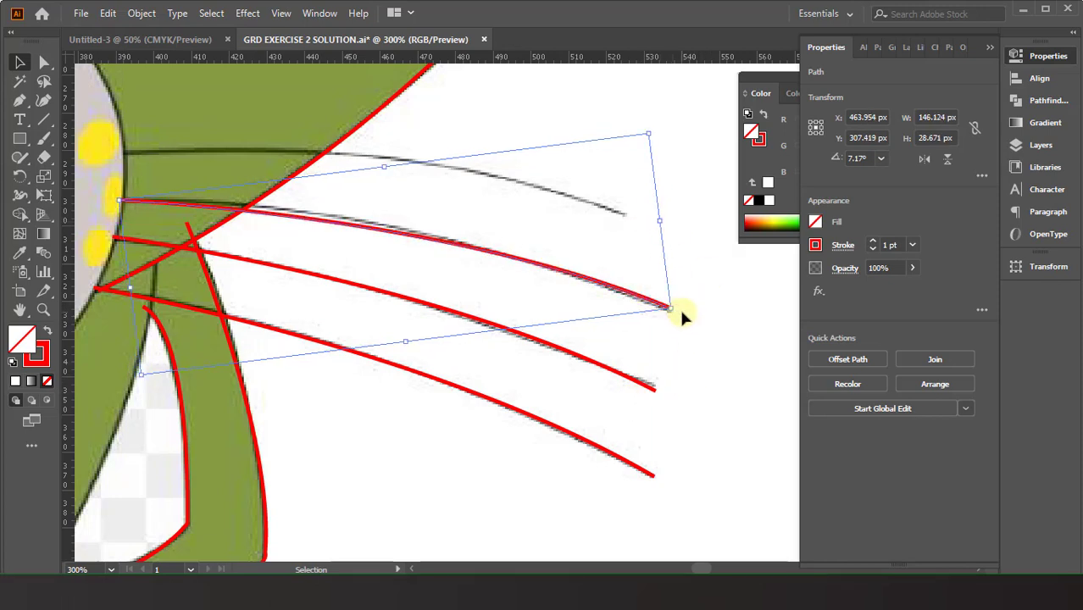
# Step: Copy a whisker up to the topmost grey whisker, fit its angle and length, then deselect
pyautogui.moveTo(548, 269); pyautogui.dragTo(548, 208)
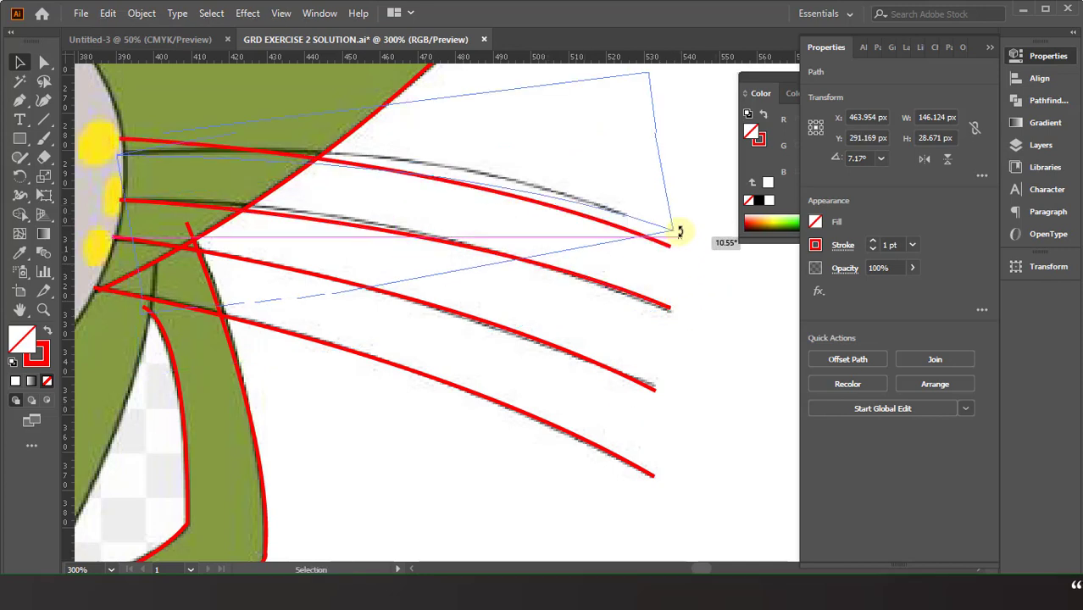
pyautogui.moveTo(680, 251); pyautogui.dragTo(679, 227)
pyautogui.press('Left')
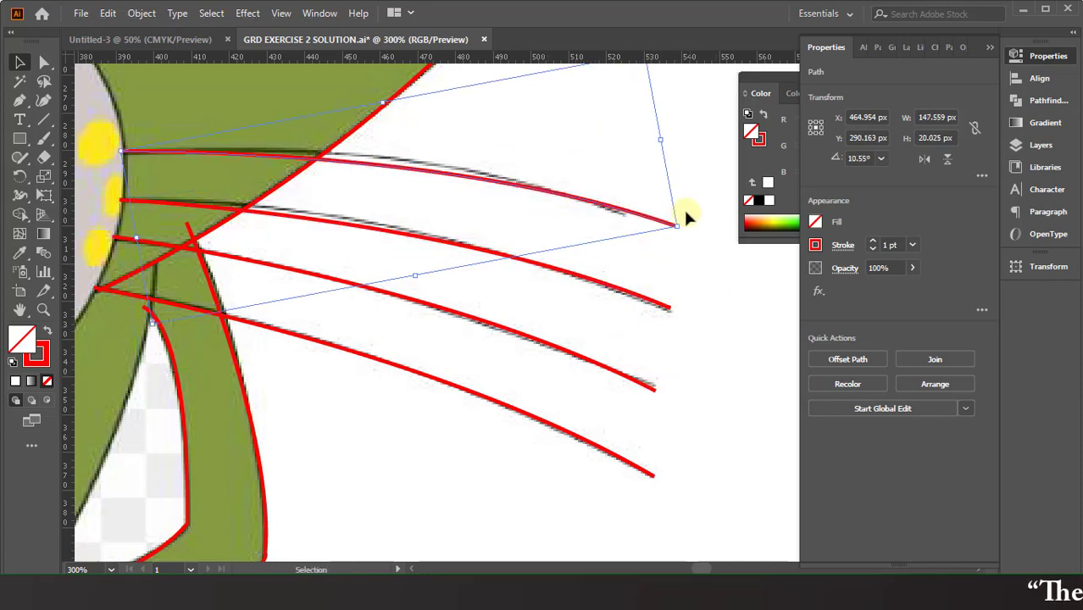
pyautogui.moveTo(663, 144); pyautogui.dragTo(607, 140)
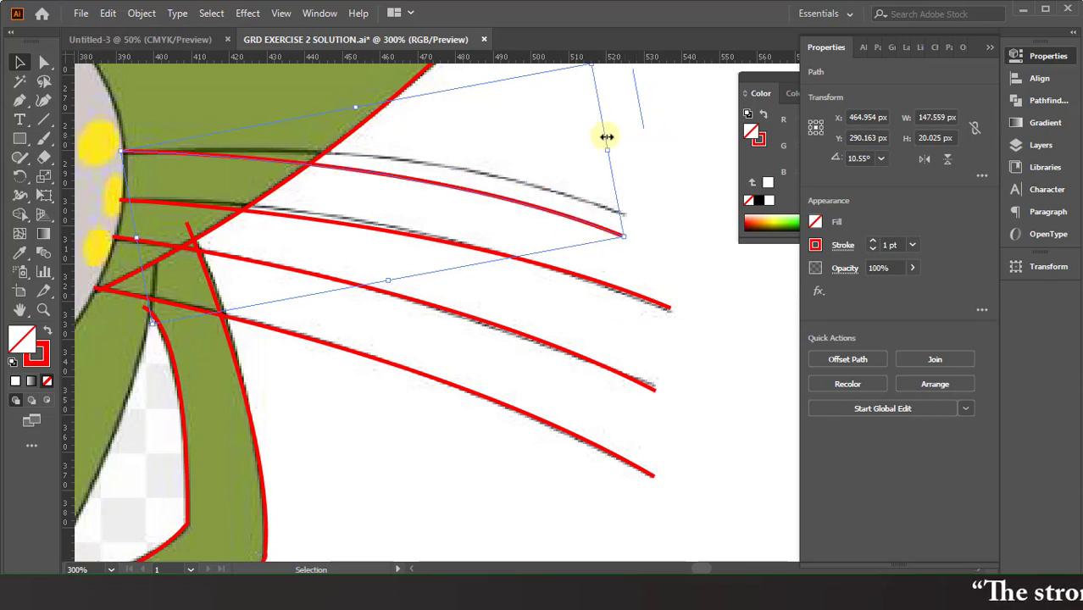
pyautogui.moveTo(628, 233); pyautogui.dragTo(639, 220)
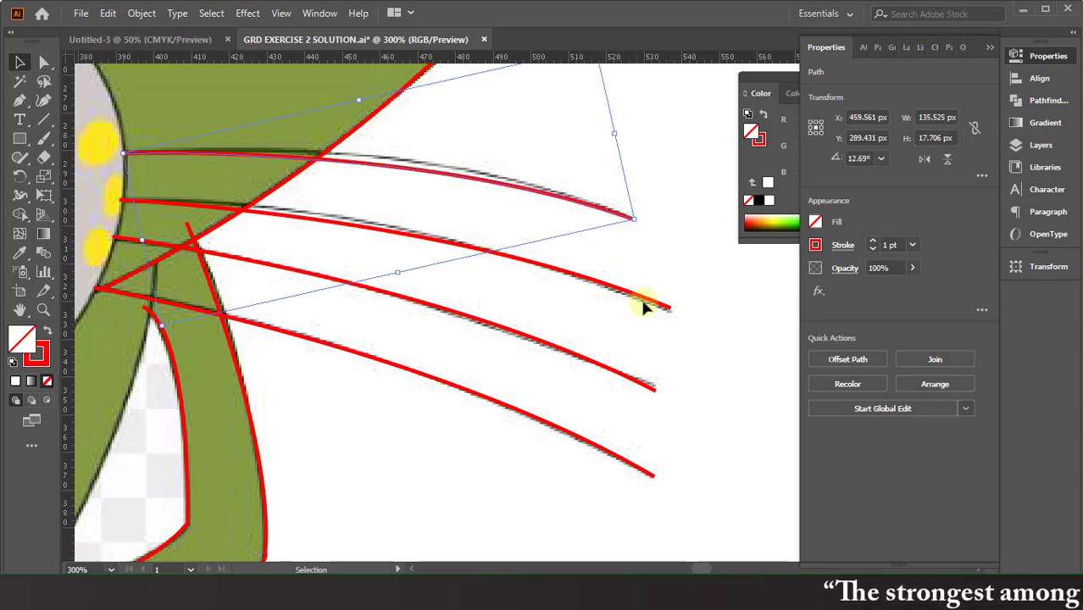
pyautogui.click(690, 269)
pyautogui.scroll(1, 690, 270)
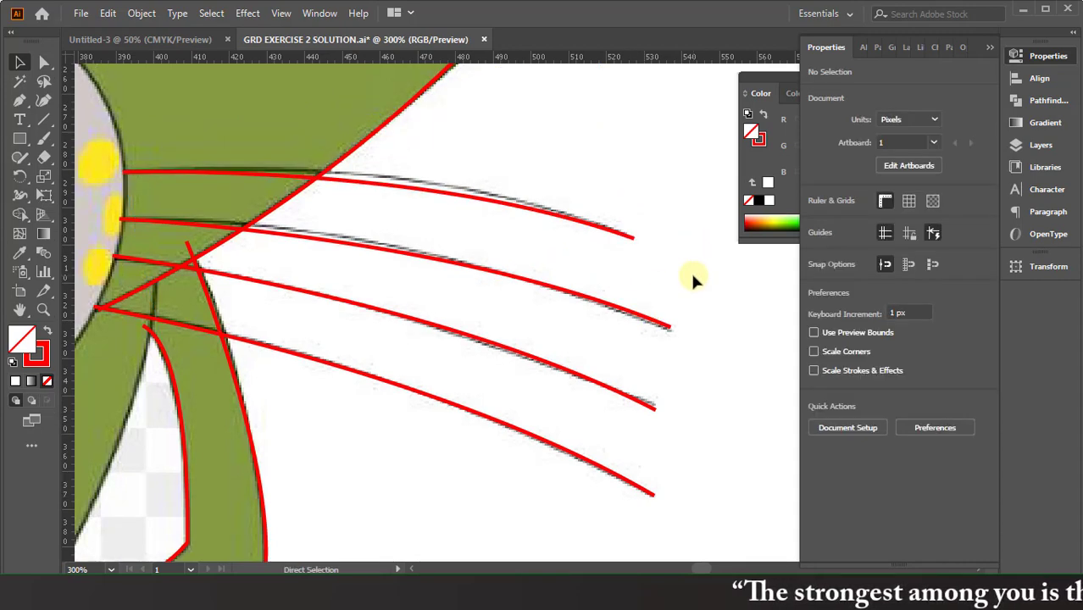
# Step: Bring the cat's face, whiskers and right arm band into view and switch to the Pen tool
pyautogui.scroll(-2, 690, 279)
pyautogui.scroll(-1, 593, 312)
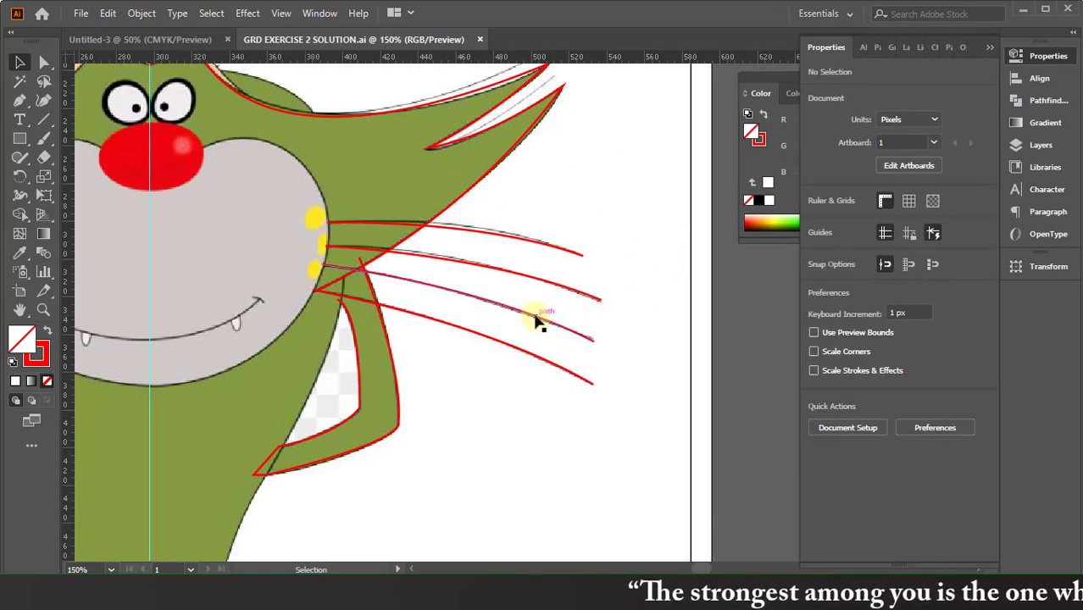
pyautogui.hscroll(-2, 535, 320)
pyautogui.hscroll(-1, 536, 320)
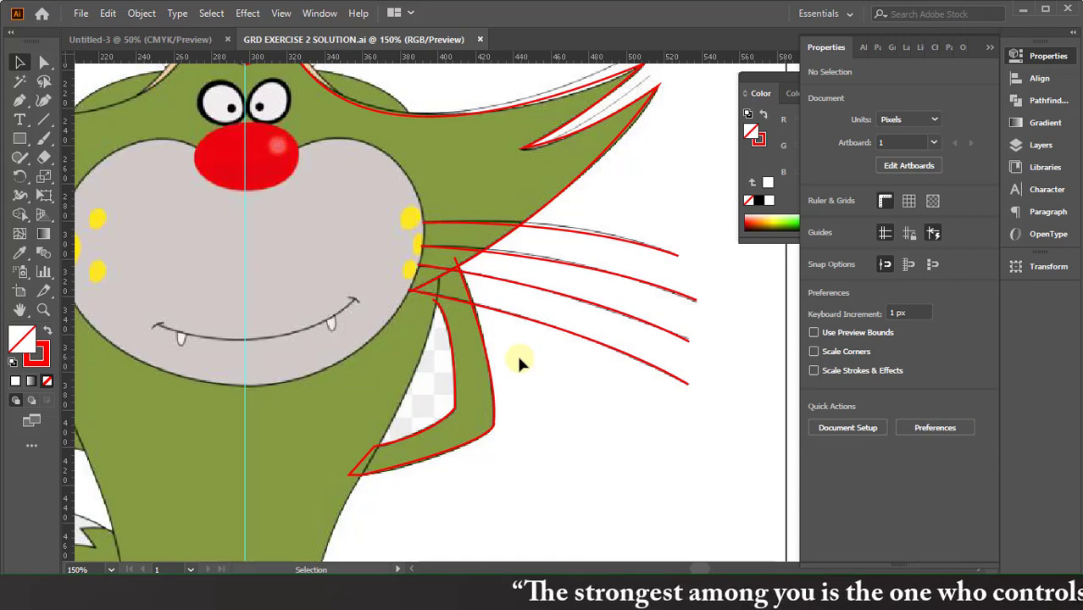
pyautogui.scroll(-1, 381, 362)
pyautogui.scroll(-1, 381, 363)
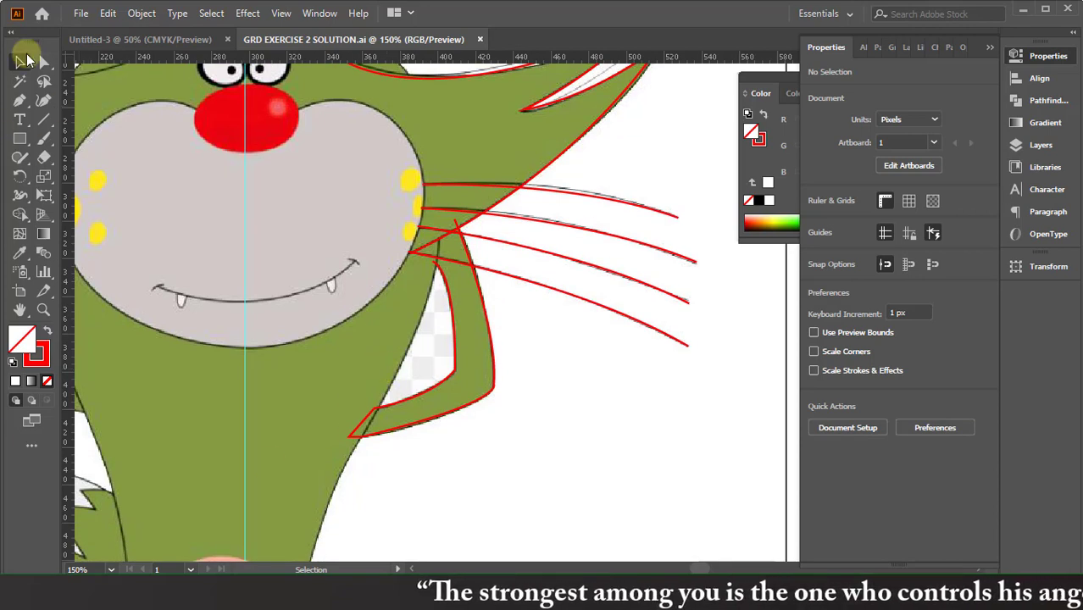
pyautogui.click(21, 101)
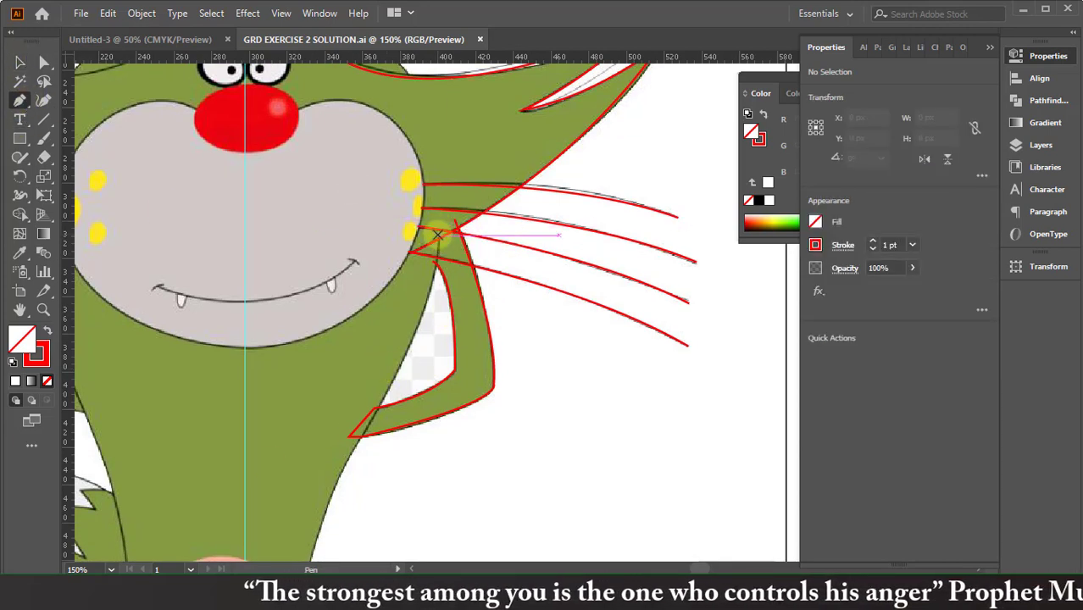
# Step: Start a pen path beside the whiskers and curve it down the cat's right body edge
pyautogui.click(437, 235)
pyautogui.scroll(-5, 339, 458)
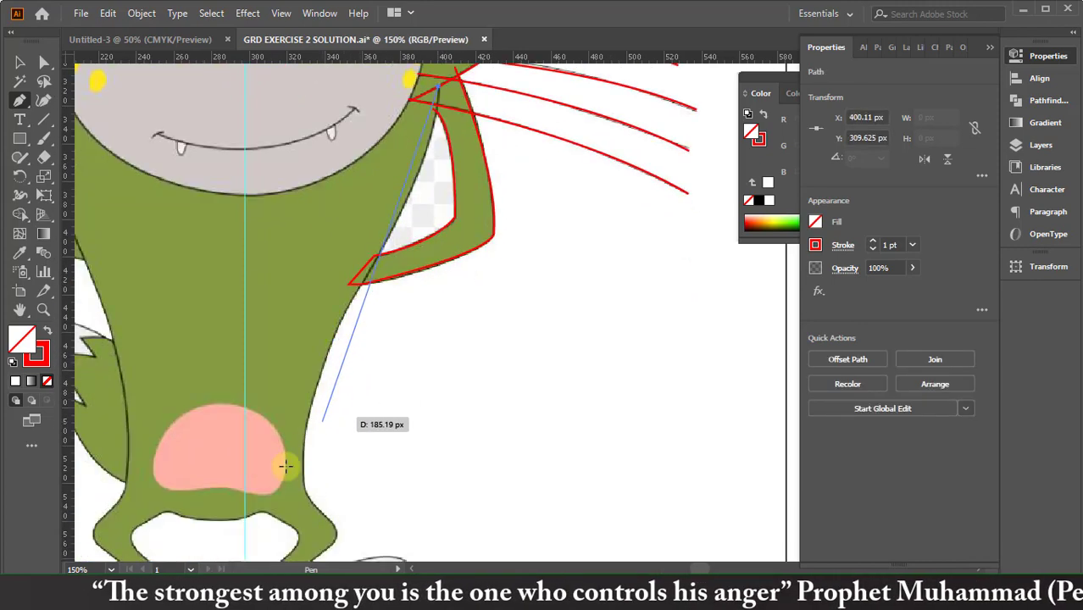
pyautogui.click(349, 309)
pyautogui.moveTo(273, 388); pyautogui.dragTo(252, 466)
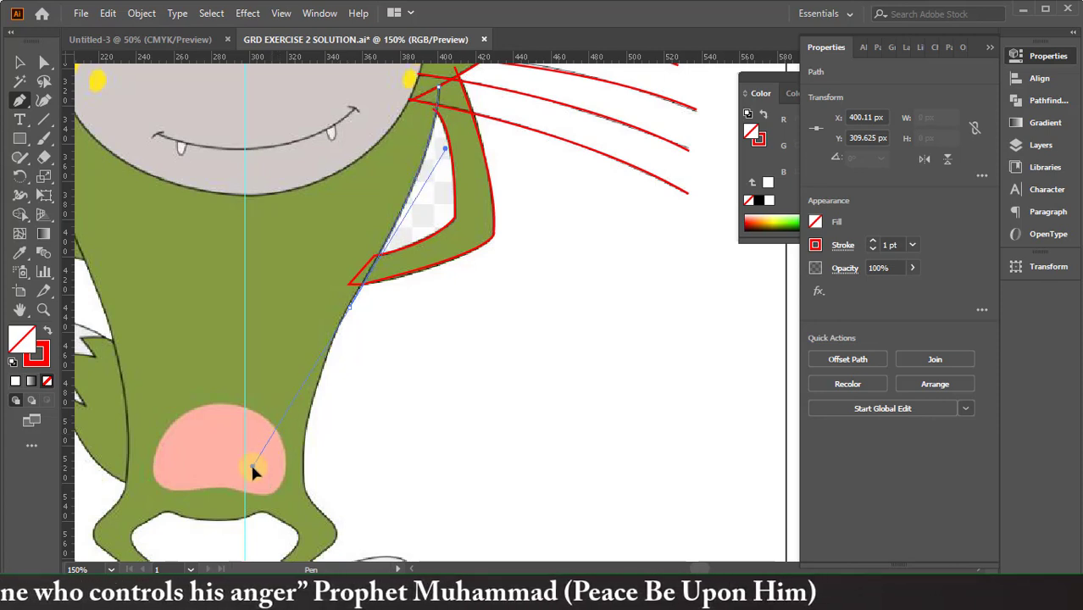
pyautogui.click(349, 309)
pyautogui.scroll(-3, 311, 339)
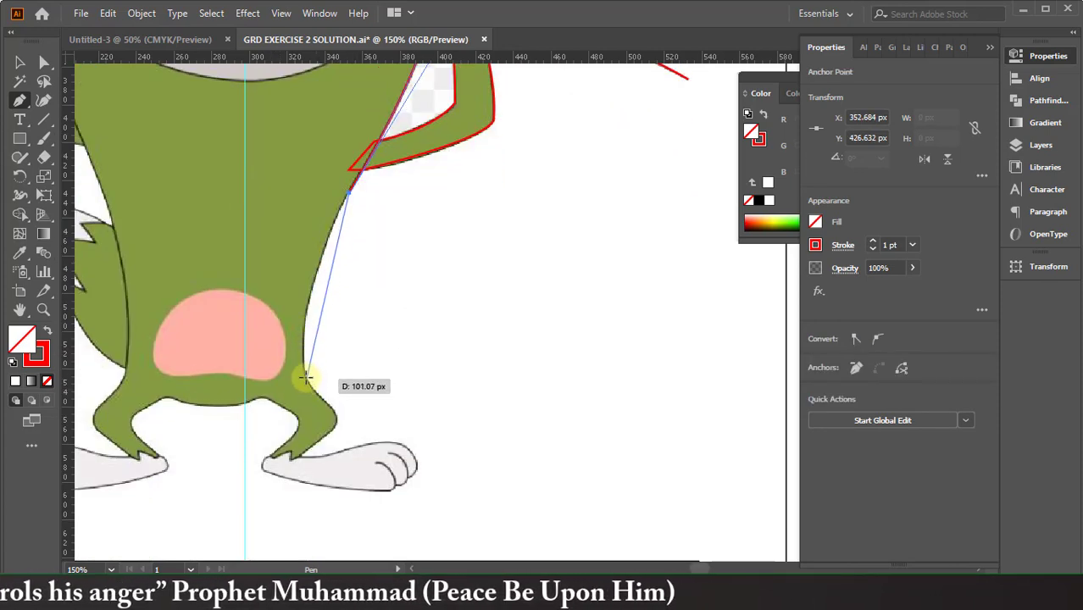
pyautogui.moveTo(304, 376); pyautogui.dragTo(325, 451)
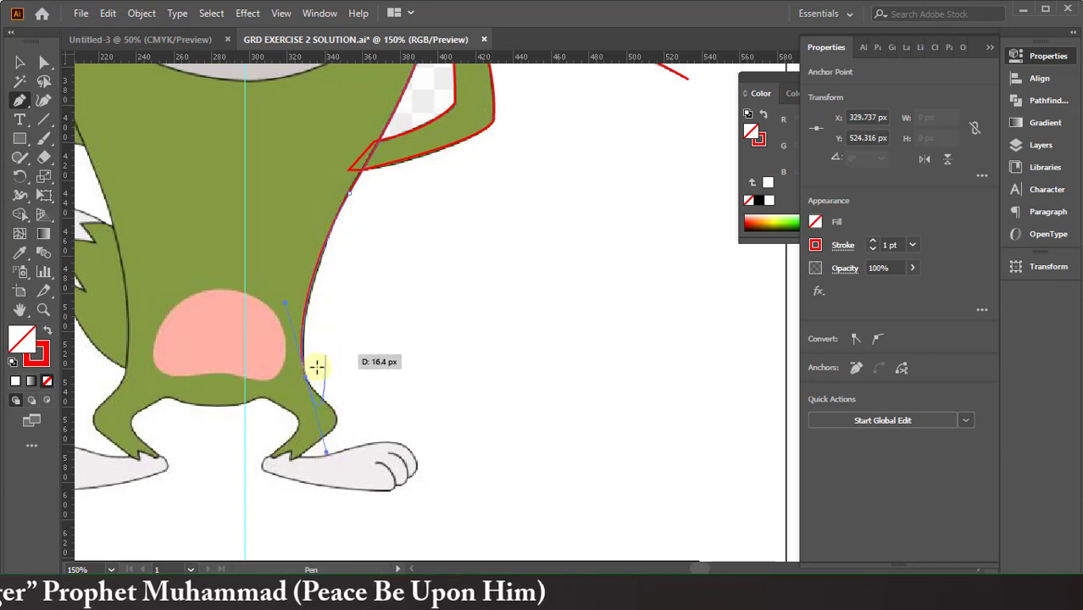
pyautogui.hotkey('ctrl', '=')
pyautogui.hotkey('ctrl', '=')
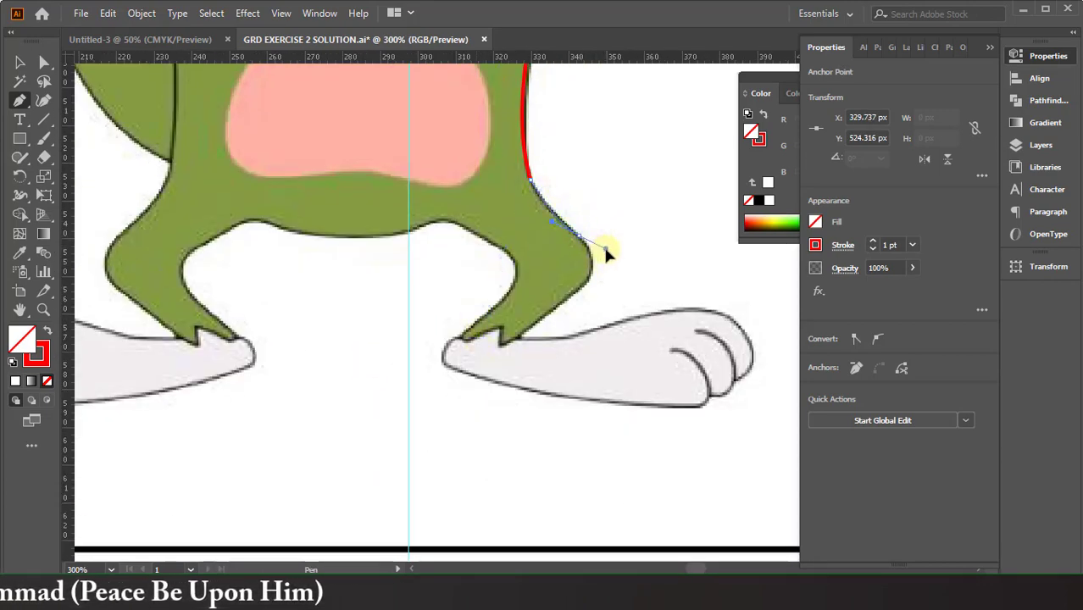
# Step: Trace the outer right leg down to the foot with curved anchors, undoing a misplaced one
pyautogui.moveTo(576, 234); pyautogui.dragTo(577, 235)
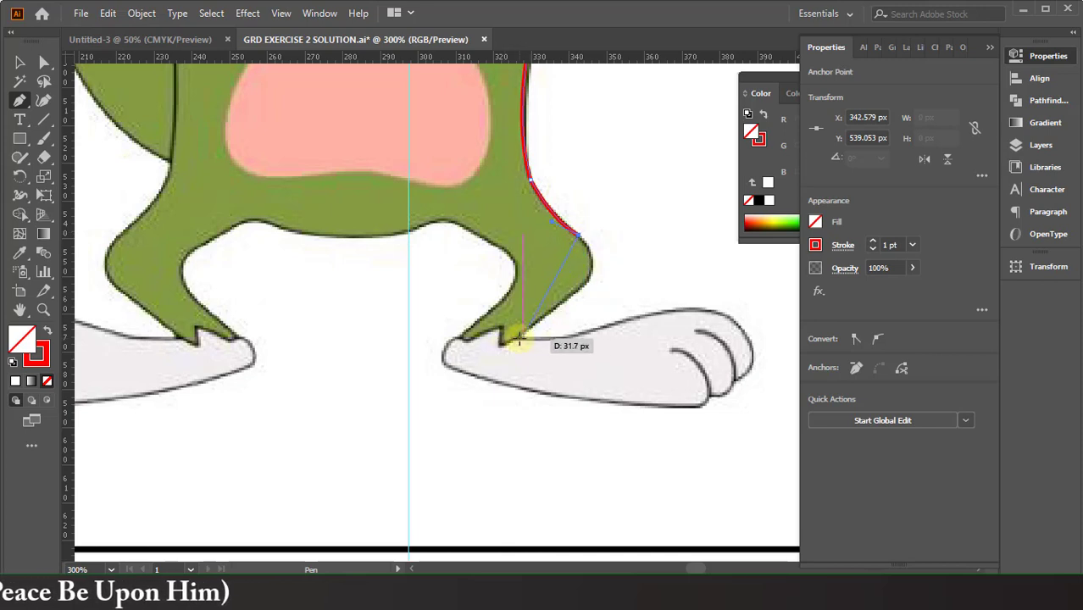
pyautogui.hotkey('ctrl', 'z')
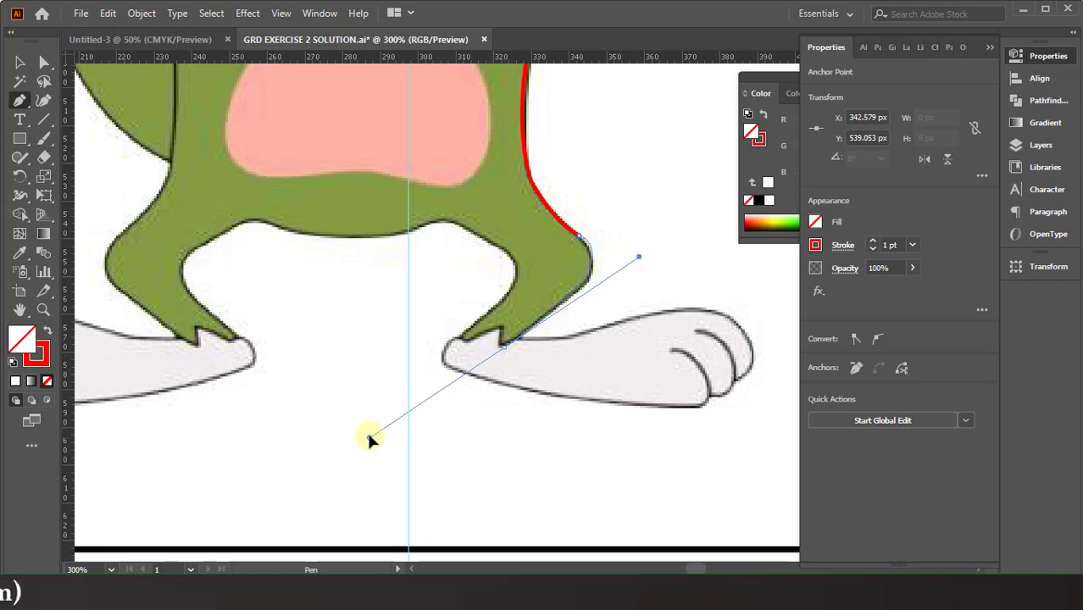
pyautogui.moveTo(379, 414); pyautogui.dragTo(369, 431)
pyautogui.moveTo(502, 344); pyautogui.dragTo(493, 326)
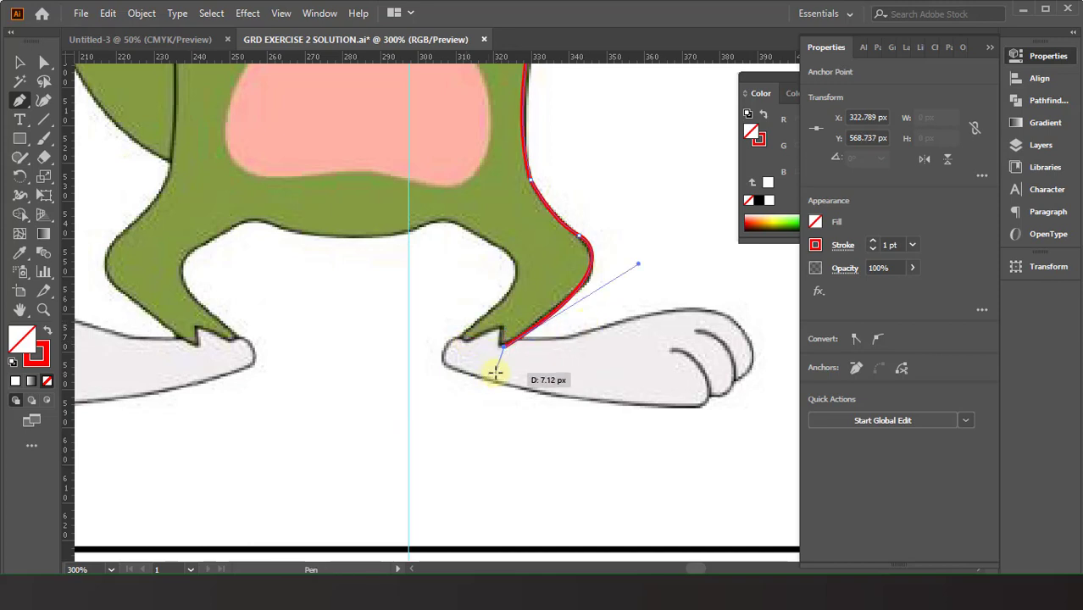
pyautogui.scroll(1, 495, 373)
pyautogui.scroll(1, 495, 373)
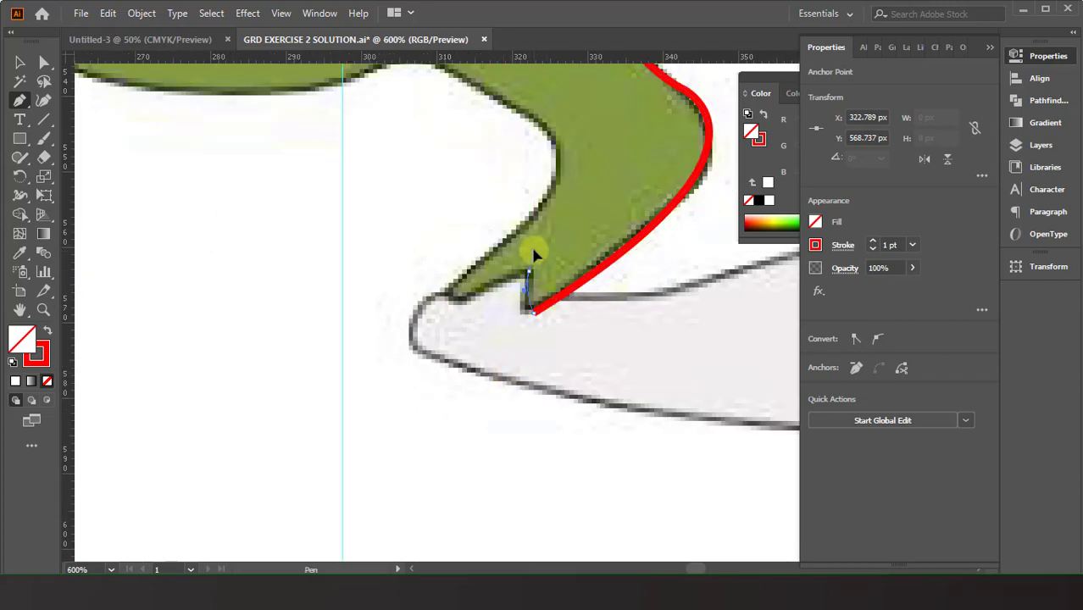
pyautogui.moveTo(536, 216); pyautogui.dragTo(533, 294)
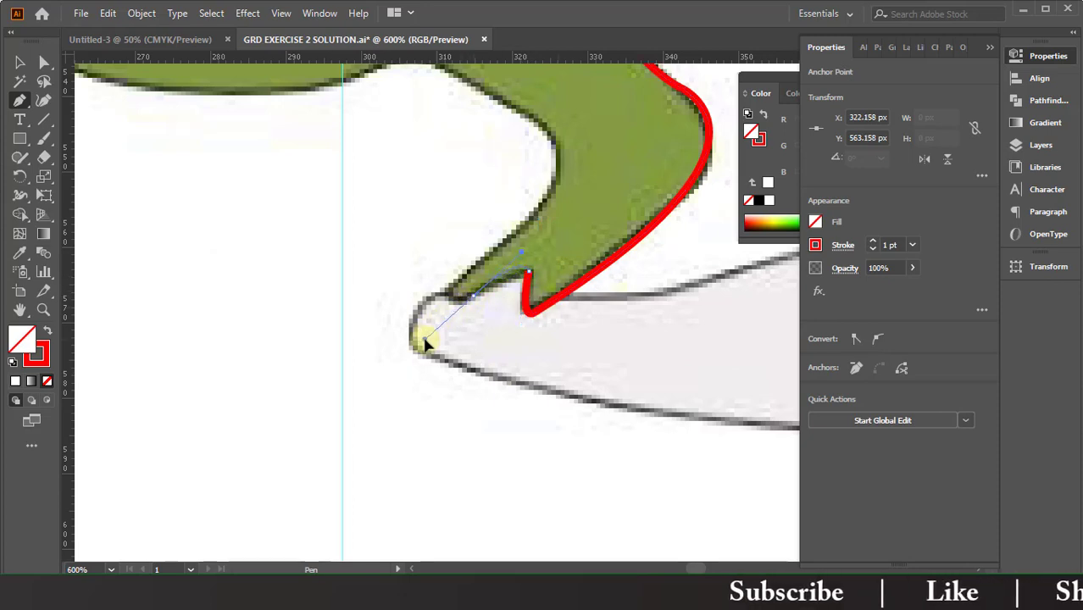
# Step: Carry the outline around the toe spike and up the inner leg to the crotch centre
pyautogui.moveTo(451, 291)
pyautogui.mouseDown()
pyautogui.moveTo(476, 252)
pyautogui.moveTo(478, 264)
pyautogui.moveTo(548, 206)
pyautogui.mouseUp()
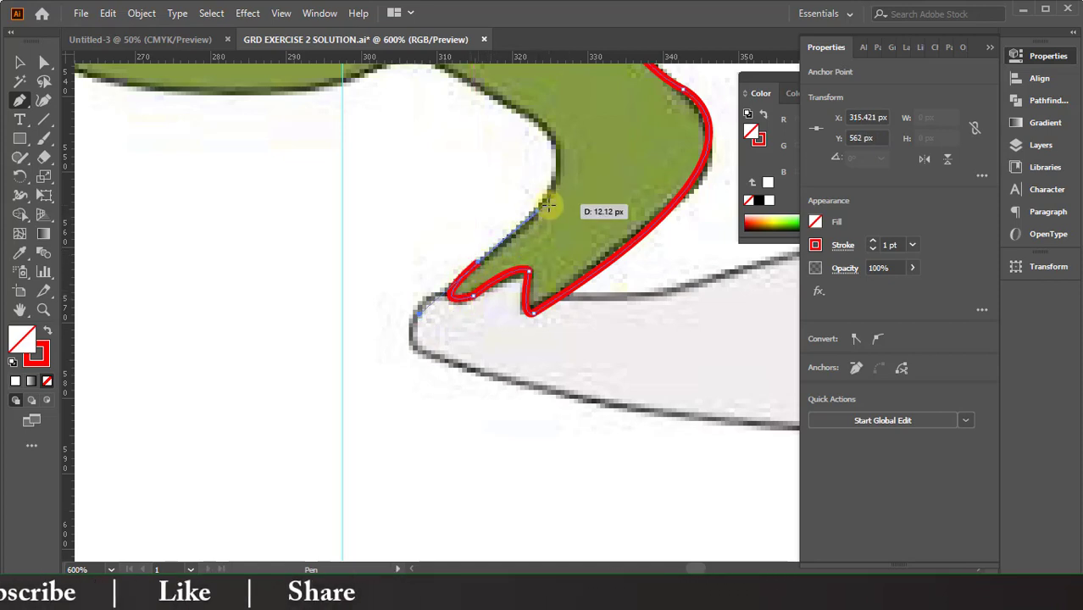
pyautogui.click(548, 206)
pyautogui.scroll(2, 546, 208)
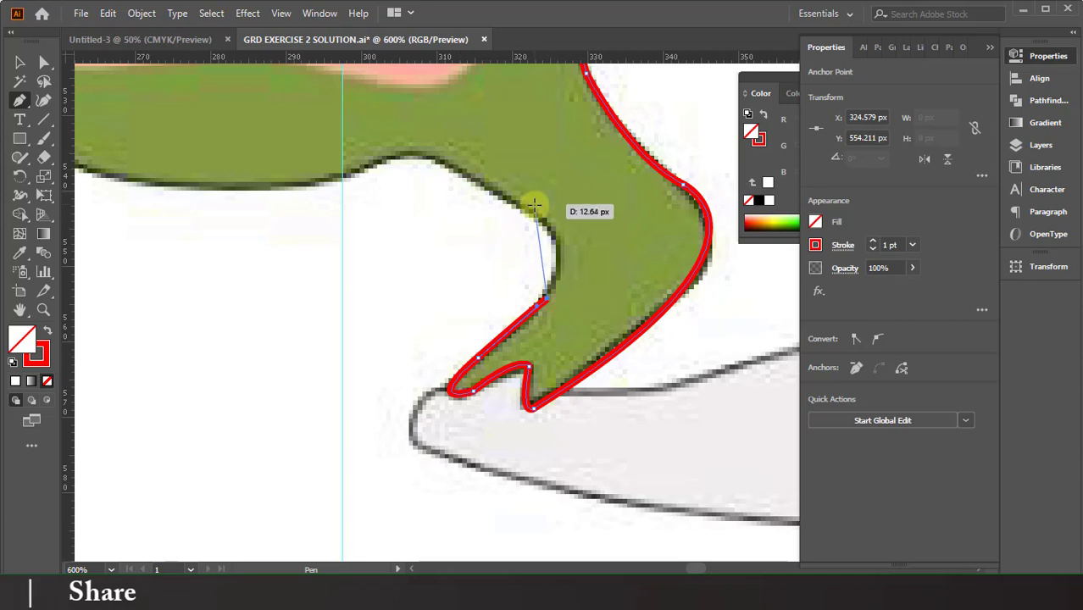
pyautogui.moveTo(535, 206); pyautogui.dragTo(490, 204)
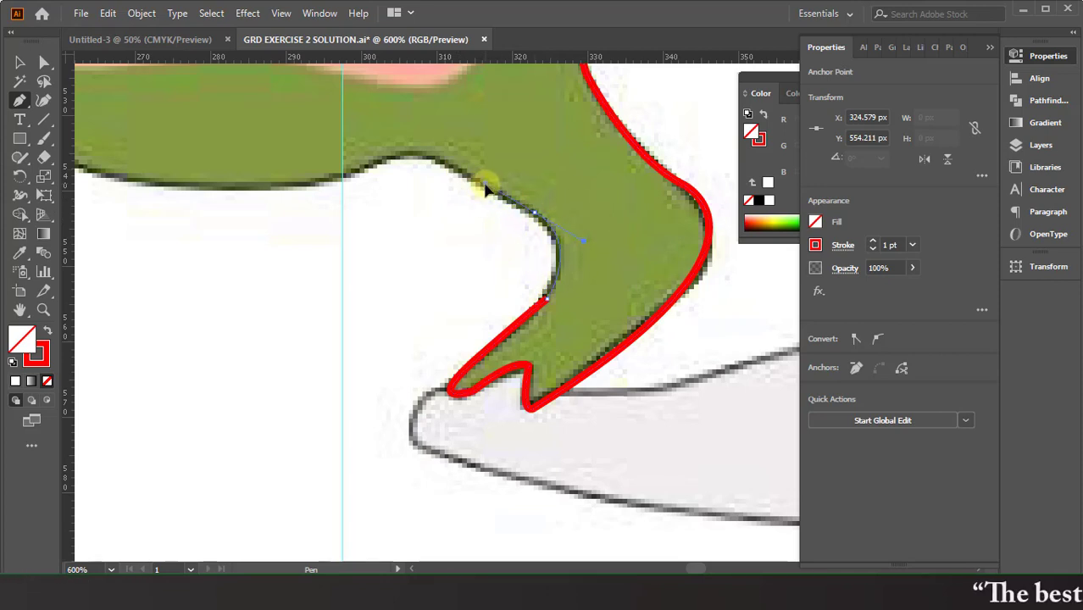
pyautogui.click(436, 162)
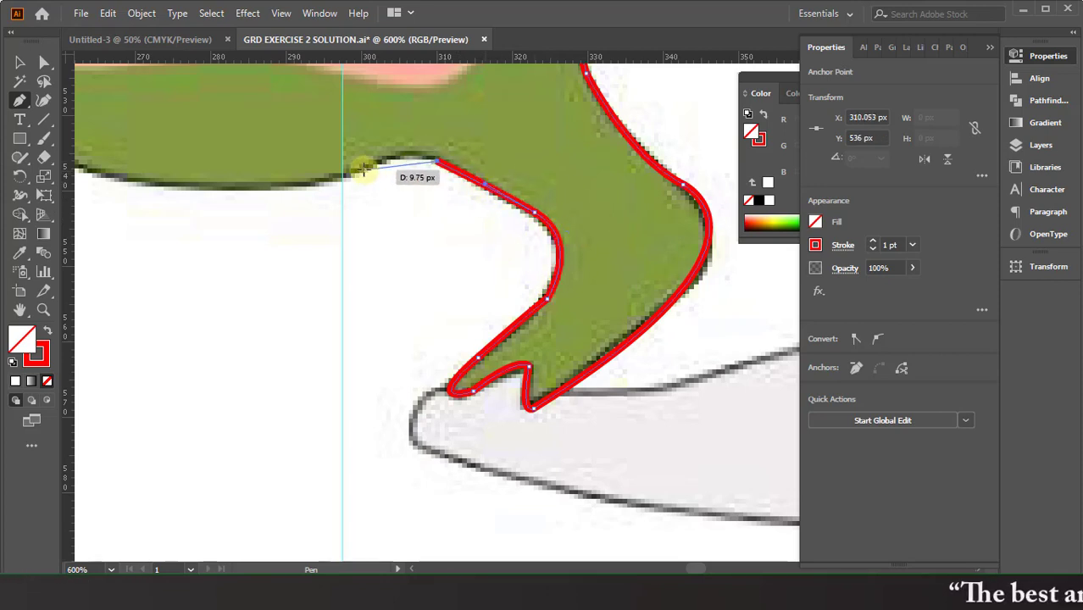
pyautogui.moveTo(362, 169); pyautogui.dragTo(331, 191)
pyautogui.hscroll(-3, 334, 194)
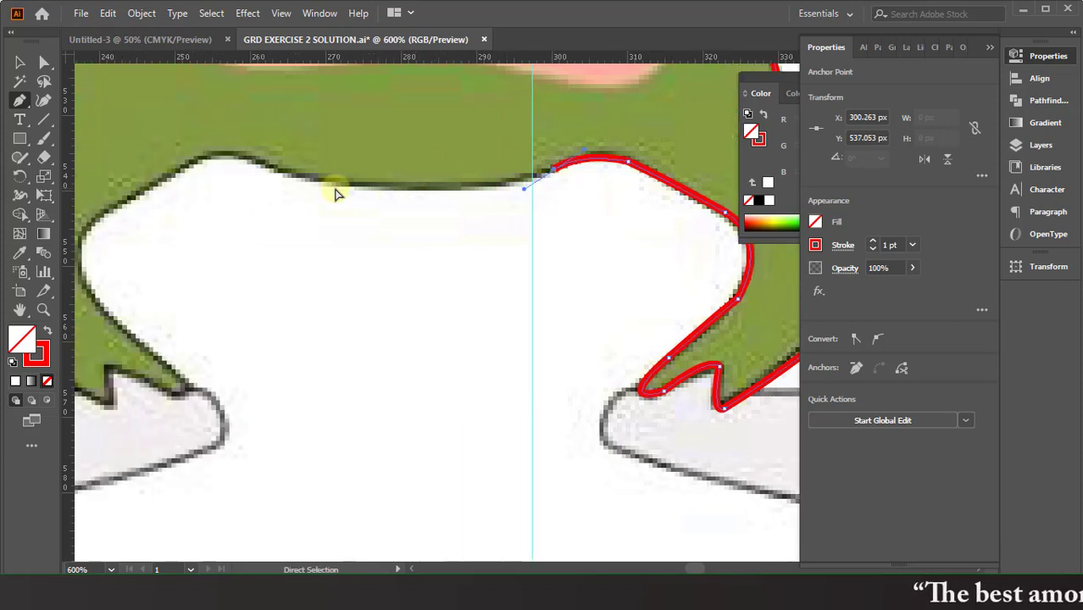
pyautogui.click(262, 169)
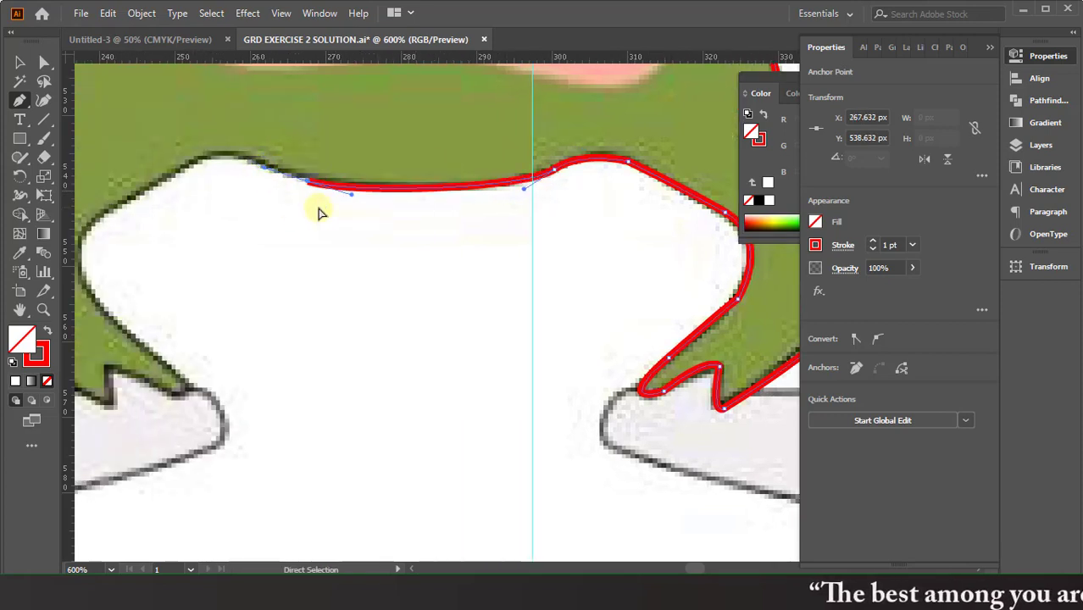
pyautogui.hotkey('ctrl', 'z')
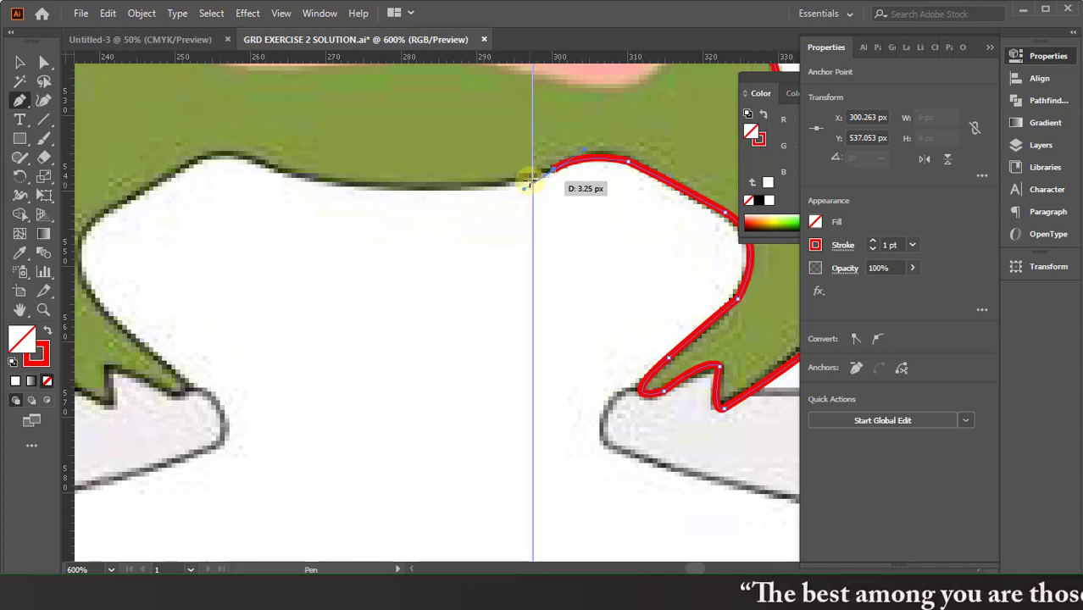
pyautogui.click(526, 188)
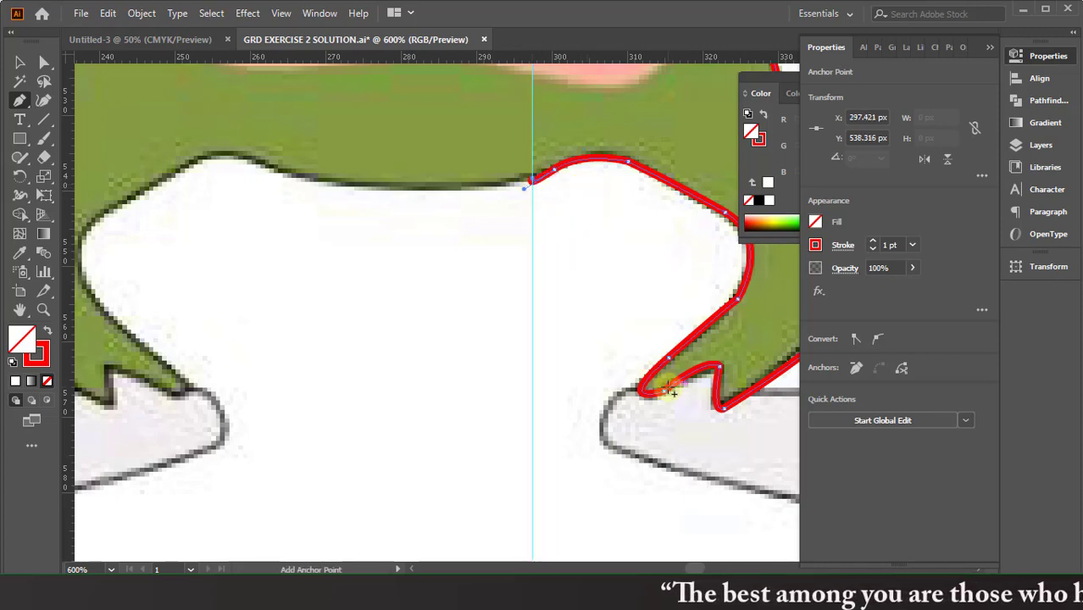
pyautogui.keyDown('alt'); pyautogui.scroll(-2, 668, 389); pyautogui.keyUp('alt')
pyautogui.scroll(3, 668, 388)
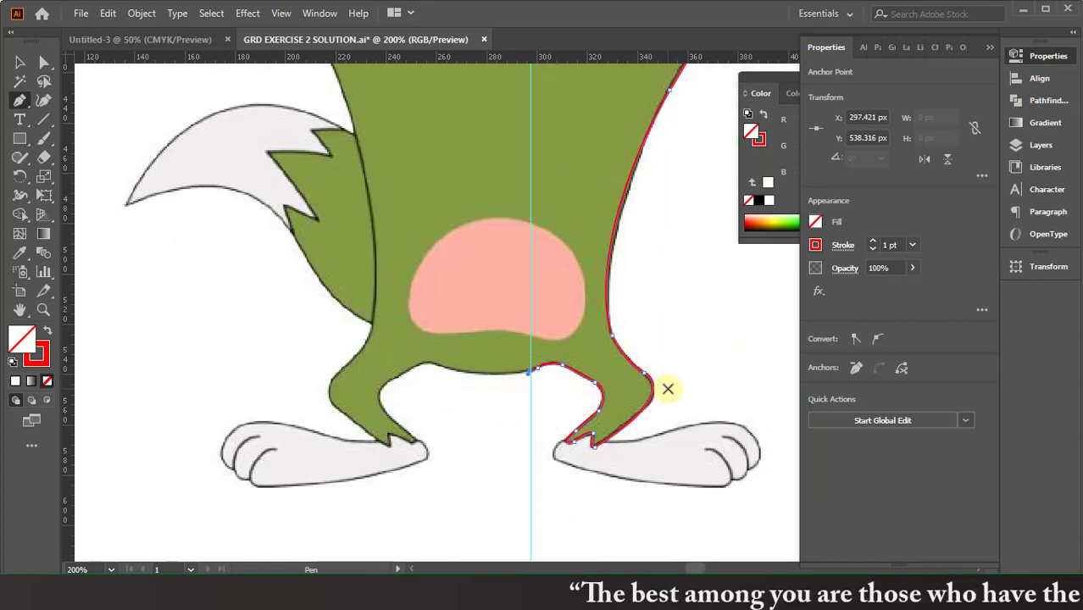
# Step: Trace the right foot's heel and underside into the first toe crease with curved anchors
pyautogui.scroll(-3, 667, 388)
pyautogui.hotkey('ctrl', '+')
pyautogui.hotkey('ctrl', '+')
pyautogui.hotkey('ctrl', '+')
pyautogui.moveTo(635, 536)
pyautogui.mouseDown()
pyautogui.moveTo(176, 235)
pyautogui.moveTo(268, 269)
pyautogui.mouseUp()
pyautogui.keyDown('ctrl'); pyautogui.hscroll(2, 268, 273); pyautogui.keyUp('ctrl')
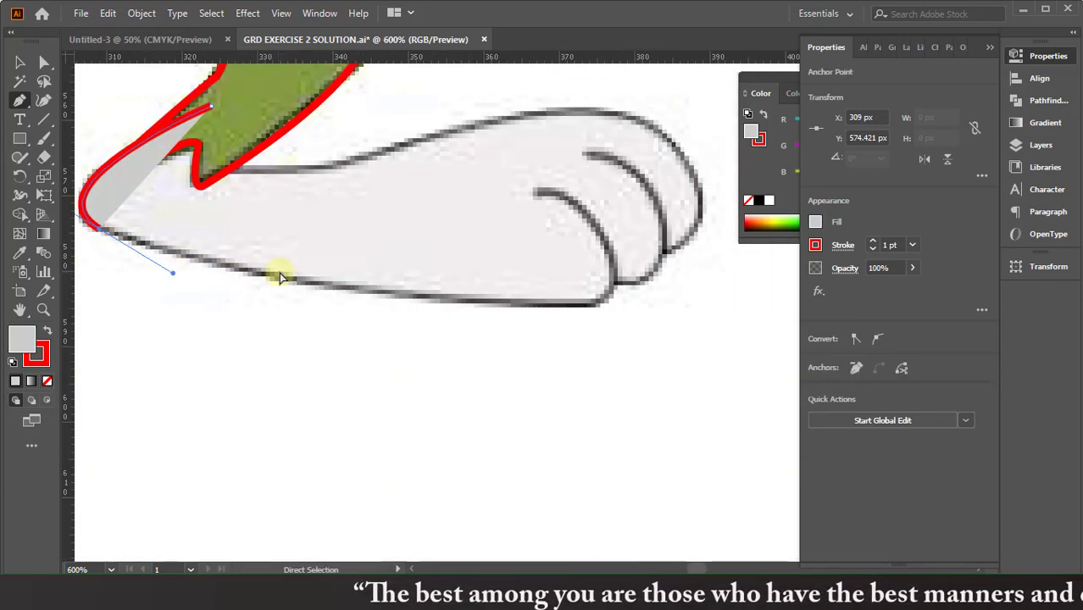
pyautogui.hotkey('ctrl', '-')
pyautogui.keyDown('ctrl'); pyautogui.hscroll(2, 702, 354); pyautogui.keyUp('ctrl')
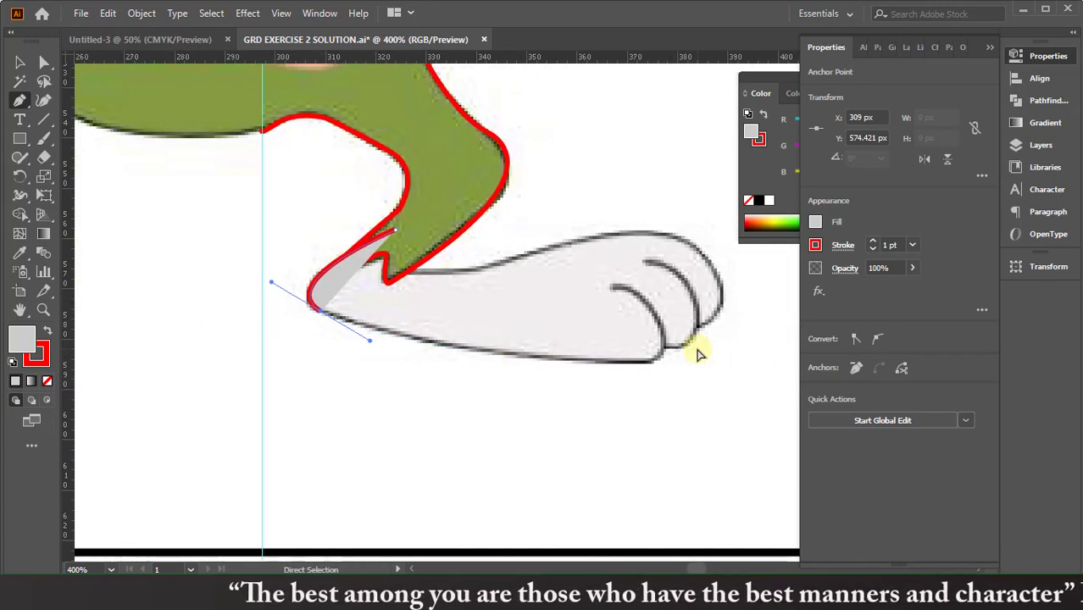
pyautogui.moveTo(652, 362); pyautogui.dragTo(694, 353)
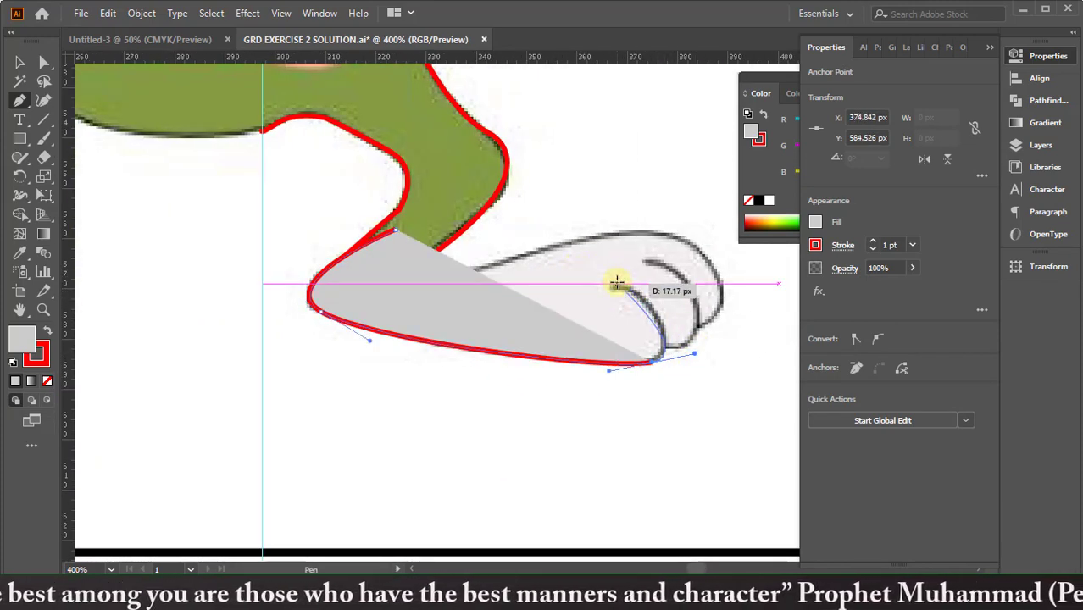
pyautogui.moveTo(614, 289); pyautogui.dragTo(584, 290)
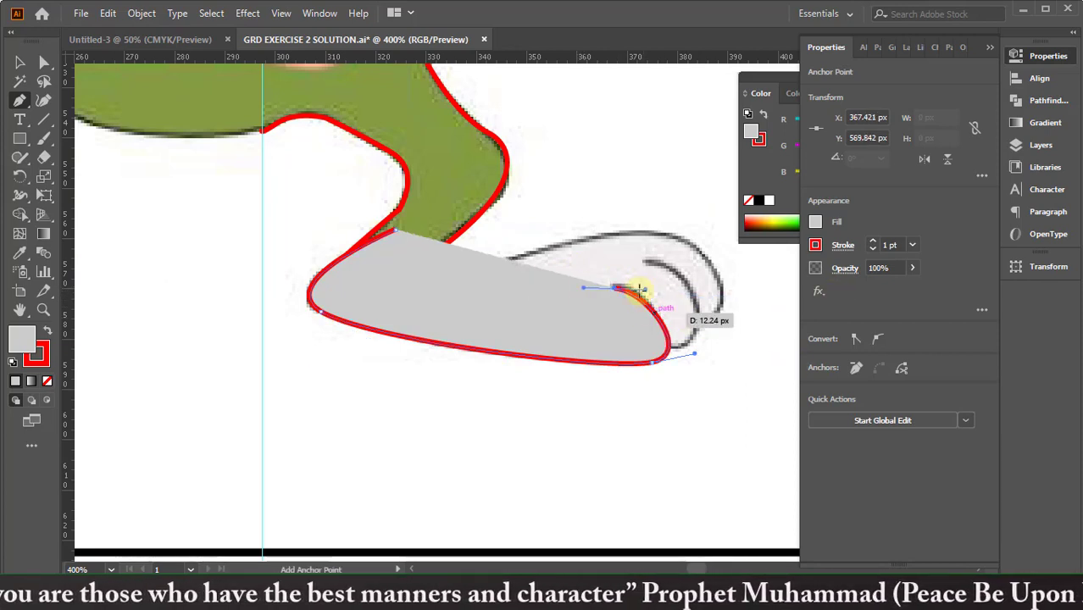
pyautogui.moveTo(615, 289); pyautogui.dragTo(633, 318)
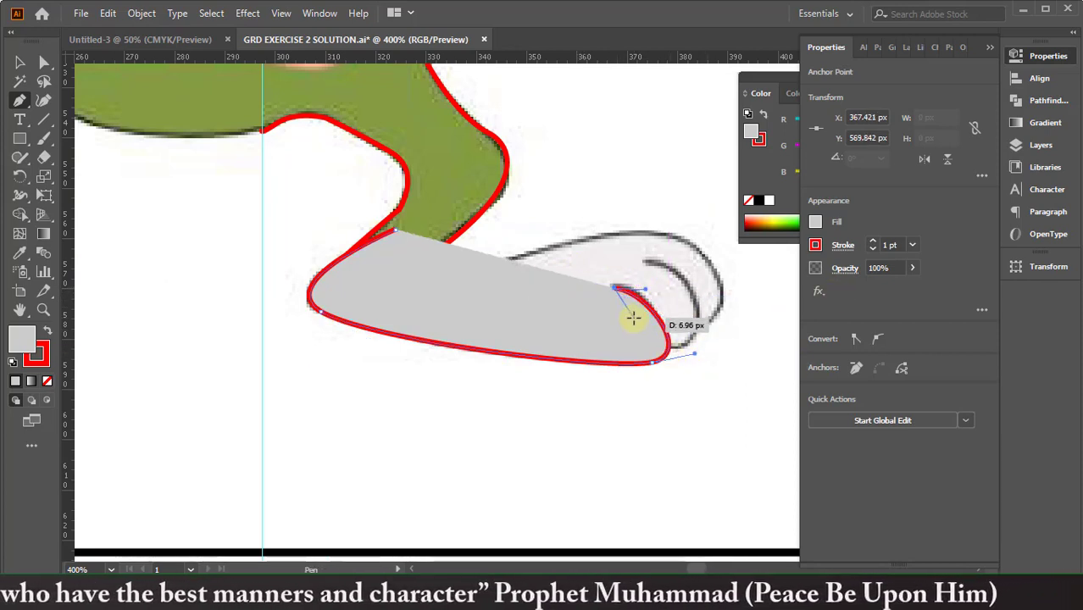
pyautogui.moveTo(670, 351); pyautogui.dragTo(658, 351)
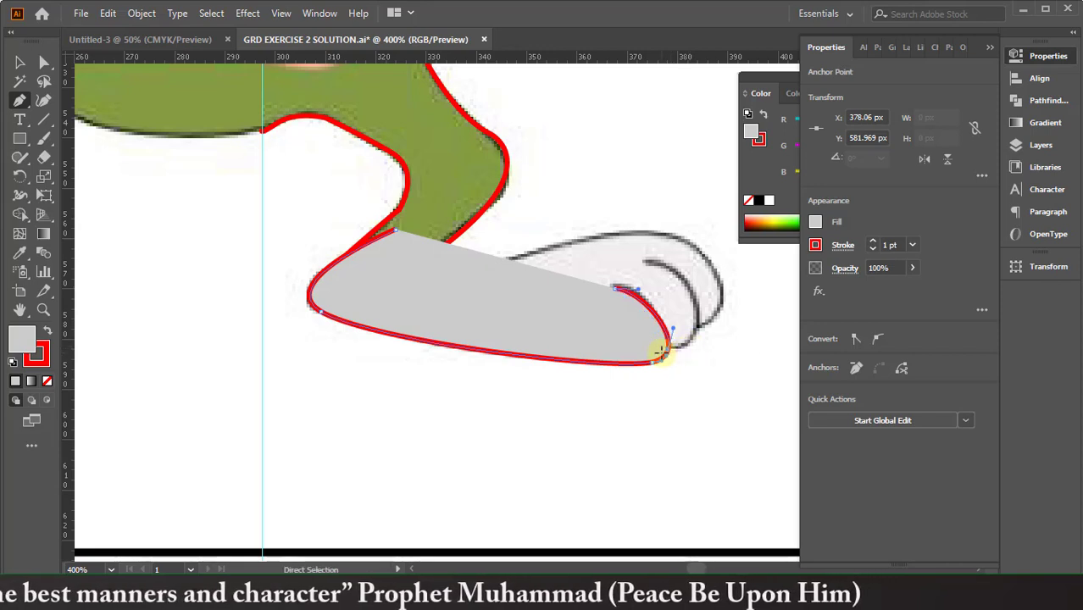
pyautogui.moveTo(614, 289)
pyautogui.mouseDown()
pyautogui.moveTo(660, 266)
pyautogui.moveTo(583, 287)
pyautogui.mouseUp()
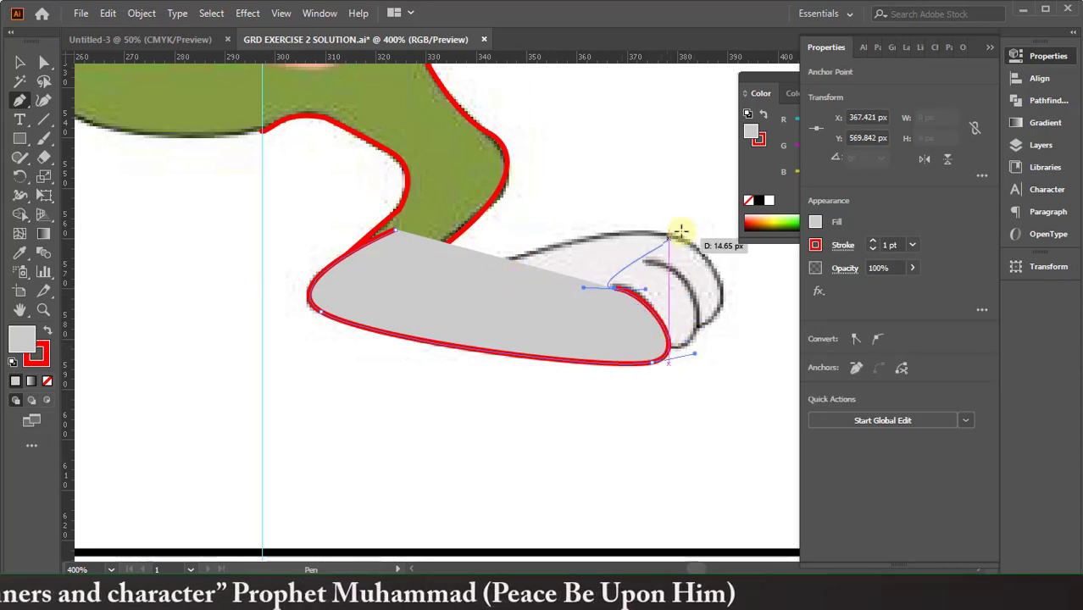
# Step: Set the foot path's stroke and fill both to None
pyautogui.click(816, 246)
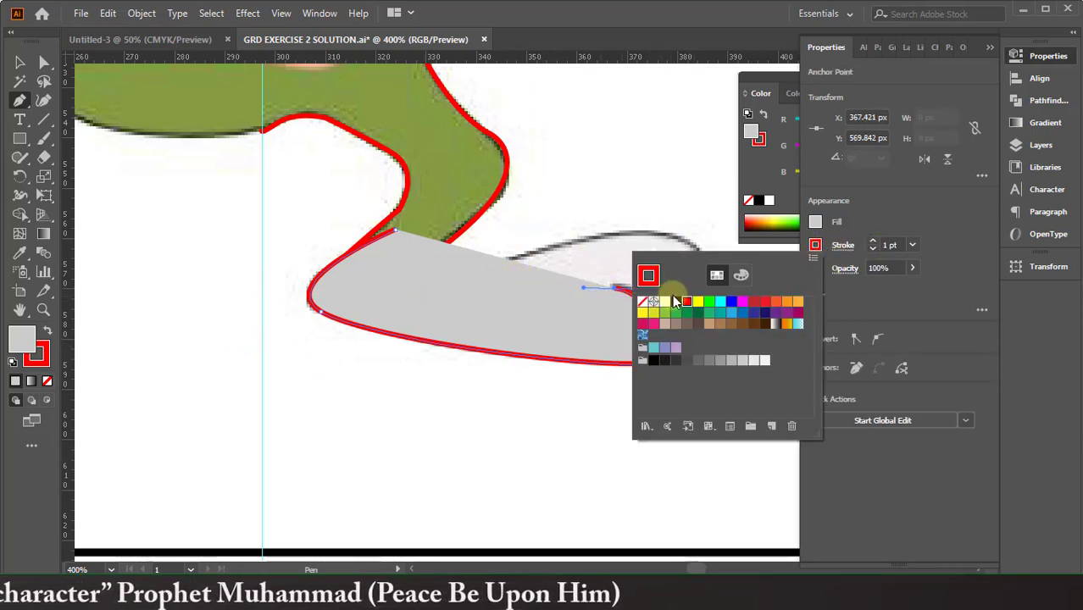
pyautogui.click(642, 302)
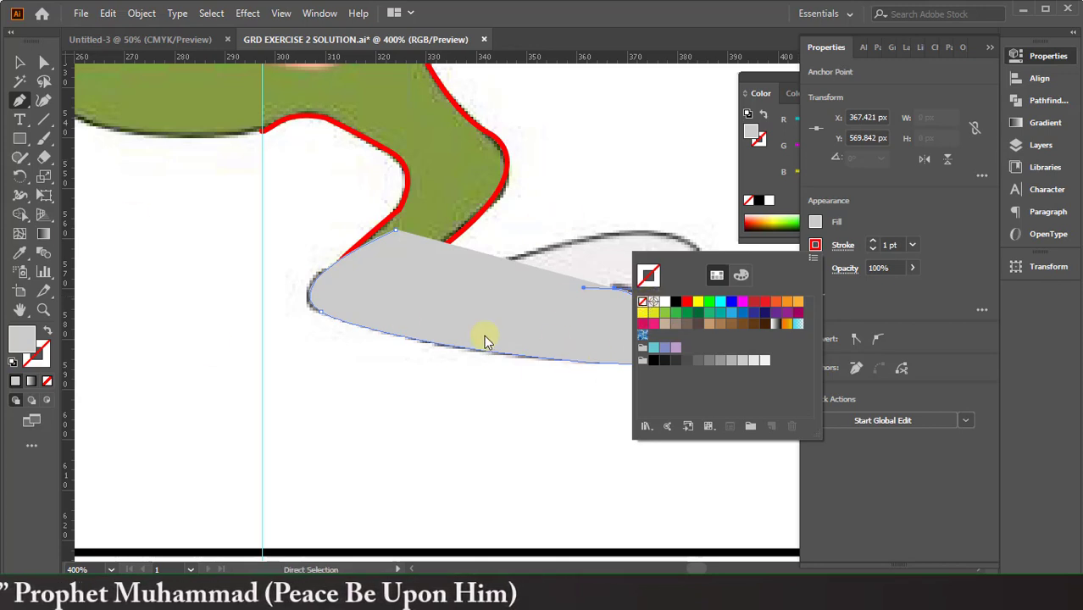
pyautogui.moveTo(644, 290); pyautogui.dragTo(722, 330)
pyautogui.click(817, 222)
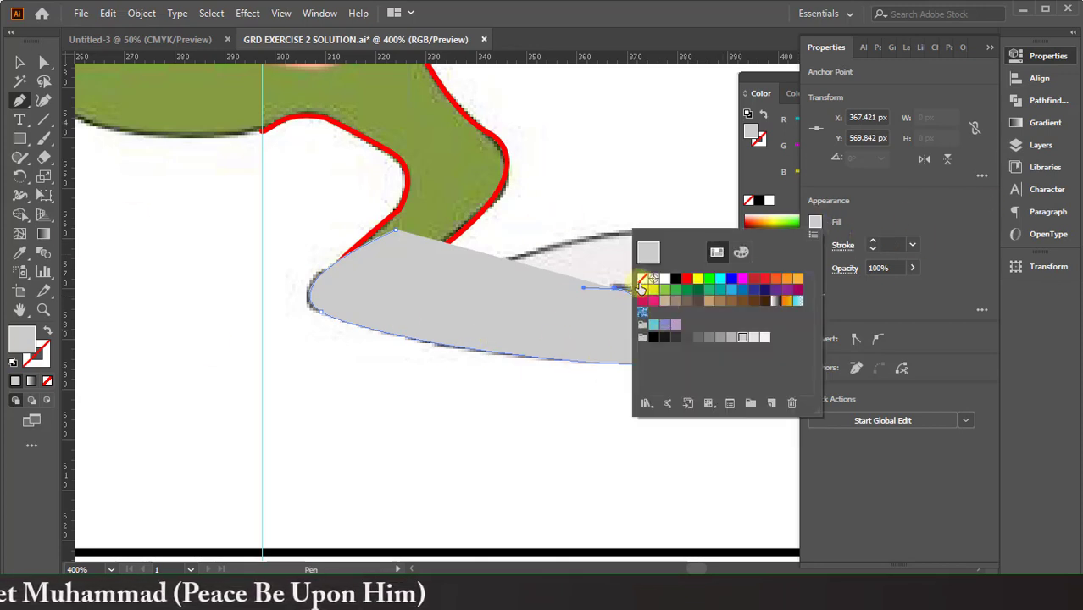
pyautogui.click(642, 278)
pyautogui.click(36, 68)
pyautogui.moveTo(627, 293); pyautogui.dragTo(631, 298)
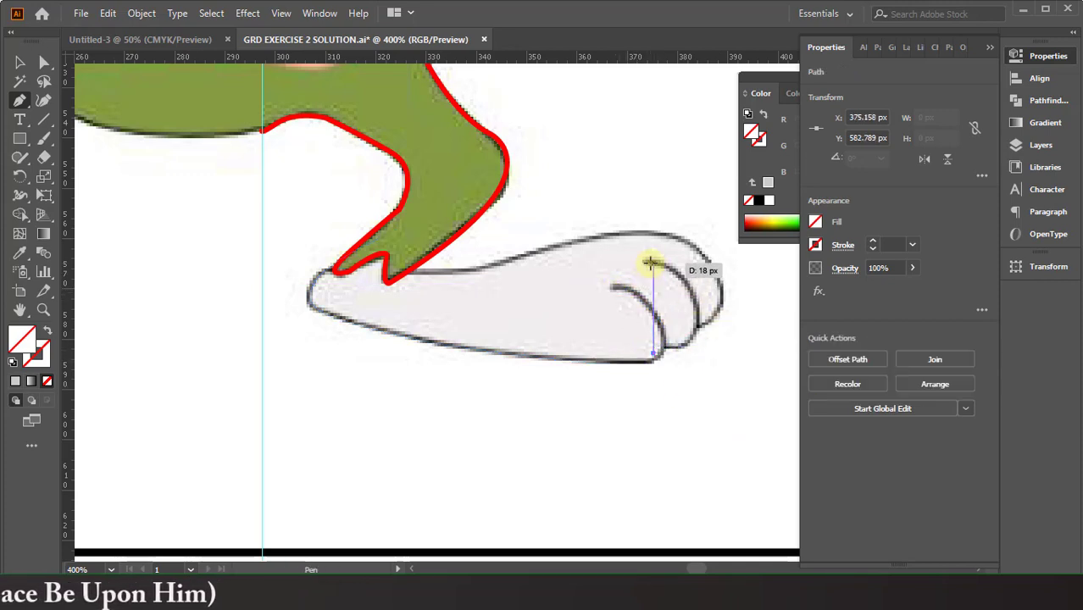
# Step: Place curved anchors at the toe's top and bottom, then zoom in on the first toe
pyautogui.moveTo(651, 261)
pyautogui.mouseDown()
pyautogui.moveTo(552, 180)
pyautogui.moveTo(550, 220)
pyautogui.mouseUp()
pyautogui.moveTo(658, 349)
pyautogui.mouseDown()
pyautogui.moveTo(716, 411)
pyautogui.moveTo(649, 334)
pyautogui.mouseUp()
pyautogui.keyDown('ctrl'); pyautogui.click(716, 411); pyautogui.keyUp('ctrl')
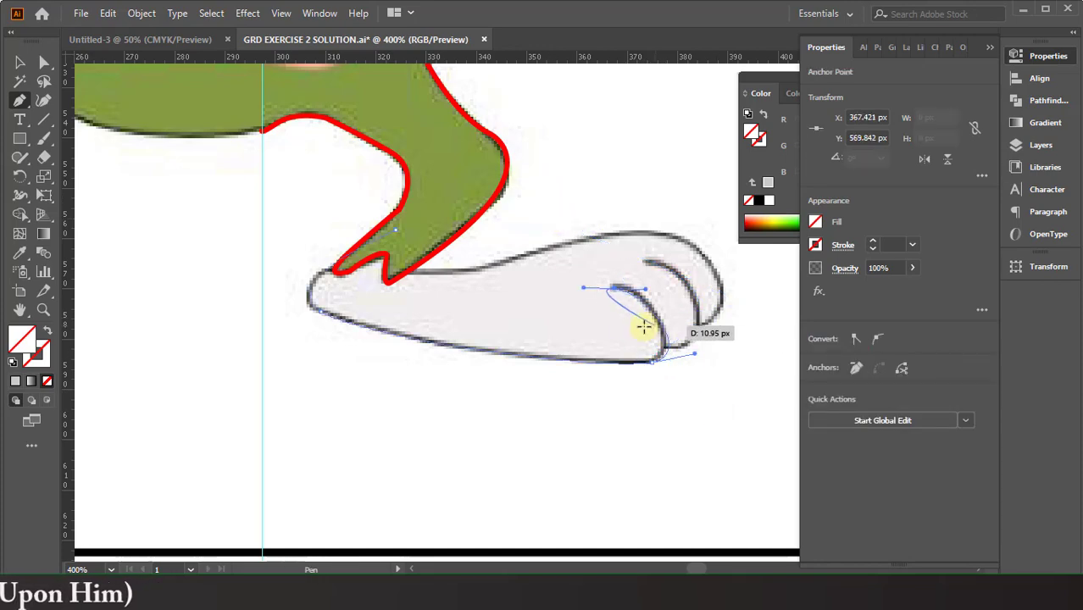
pyautogui.scroll(3, 701, 381)
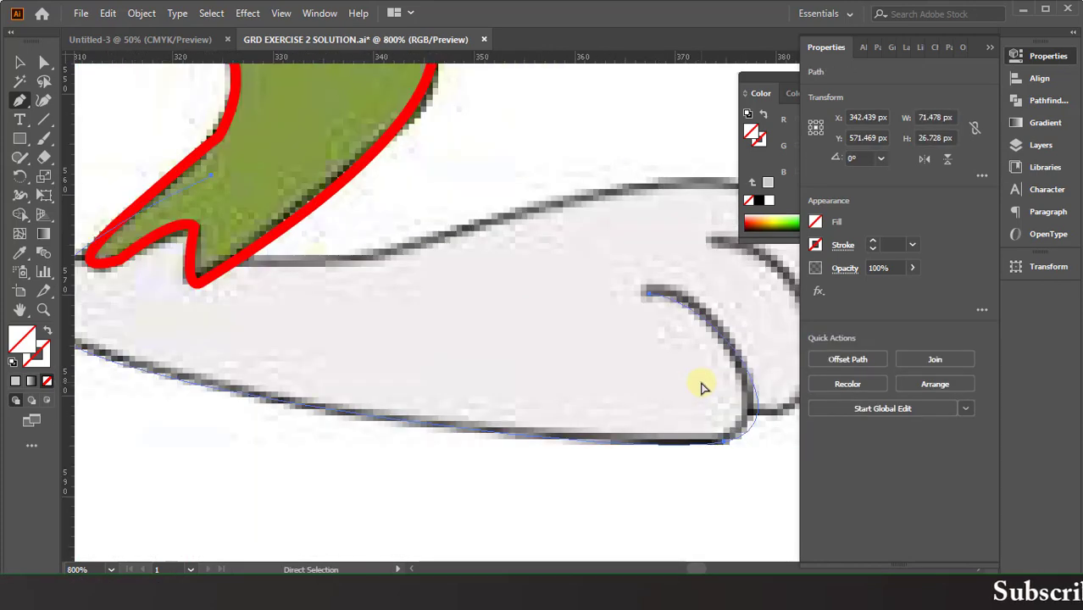
pyautogui.moveTo(701, 387); pyautogui.dragTo(431, 368)
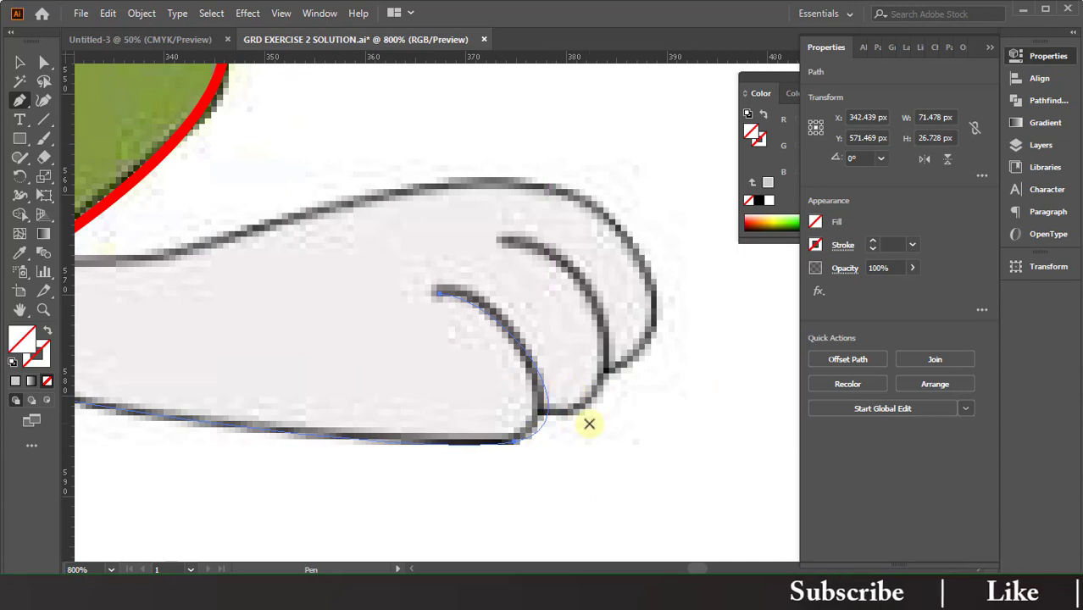
pyautogui.moveTo(587, 424)
pyautogui.mouseDown()
pyautogui.moveTo(585, 413)
pyautogui.moveTo(527, 413)
pyautogui.moveTo(597, 422)
pyautogui.mouseUp()
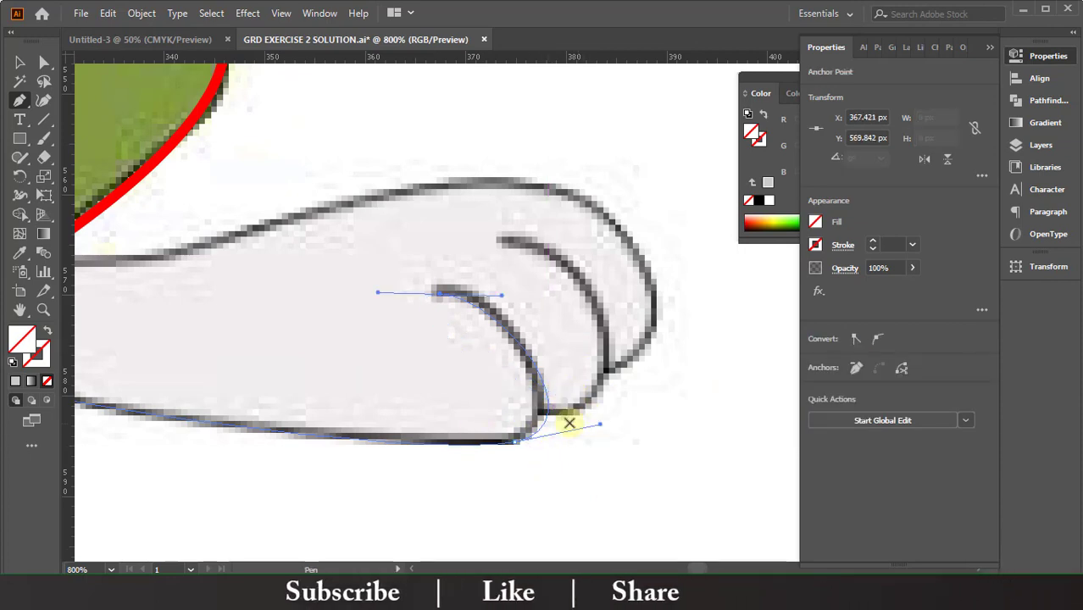
pyautogui.scroll(-1, 560, 407)
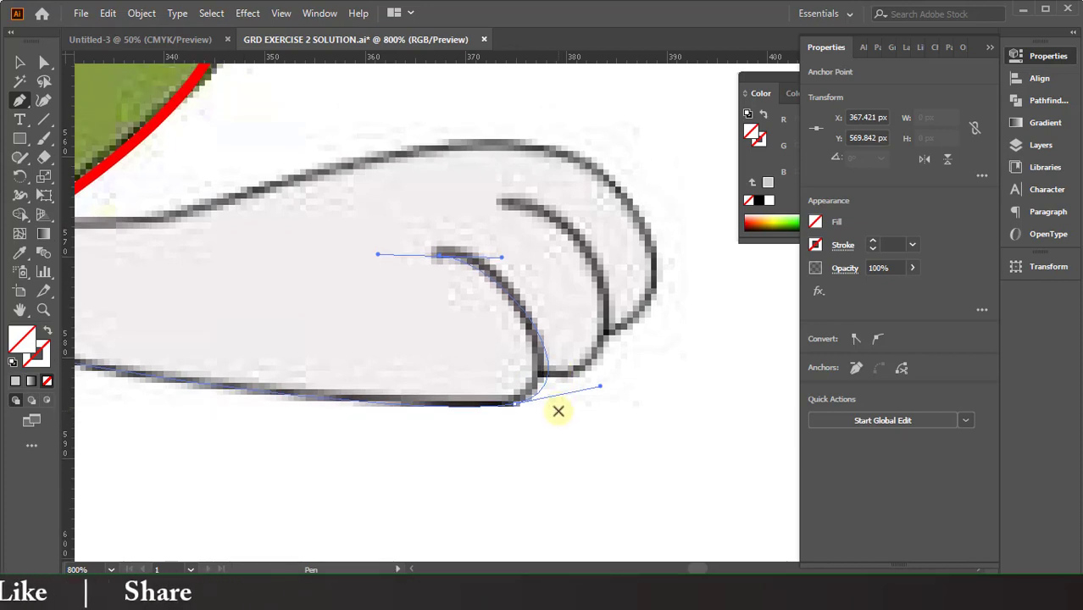
# Step: Continue the paw outline around the toe, undoing bad segments back to the end anchor
pyautogui.click(541, 373)
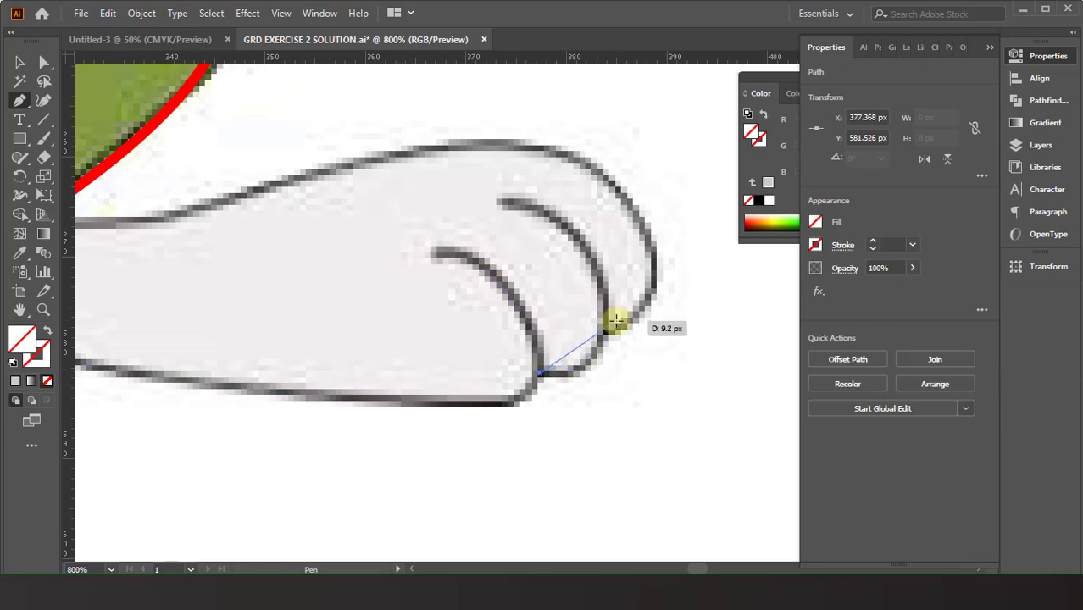
pyautogui.moveTo(503, 201); pyautogui.dragTo(409, 134)
pyautogui.scroll(5, 303, 73)
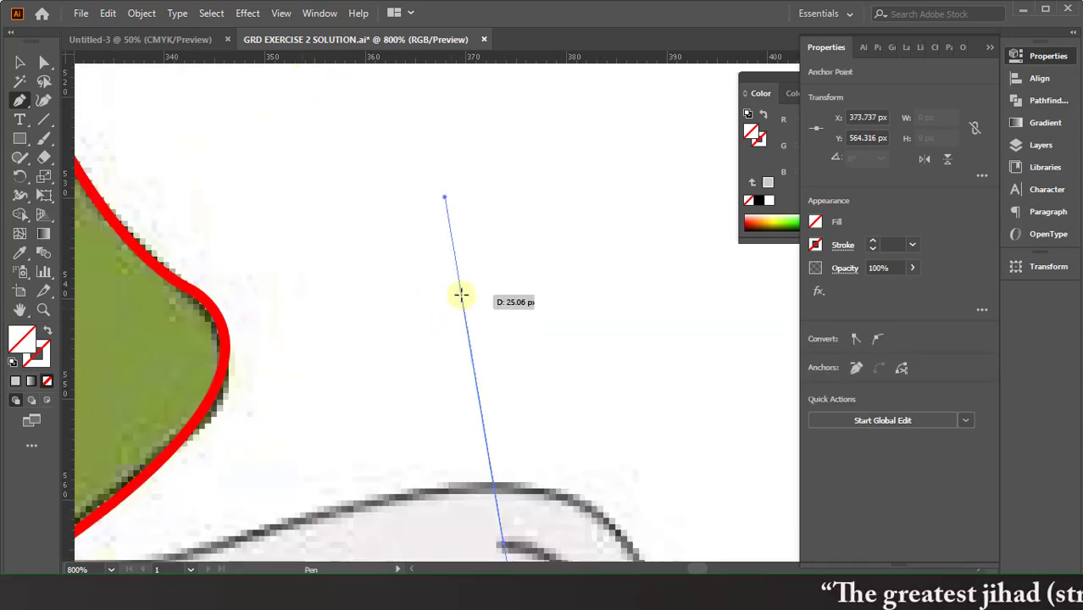
pyautogui.scroll(-4, 460, 292)
pyautogui.hotkey('ctrl', 'z')
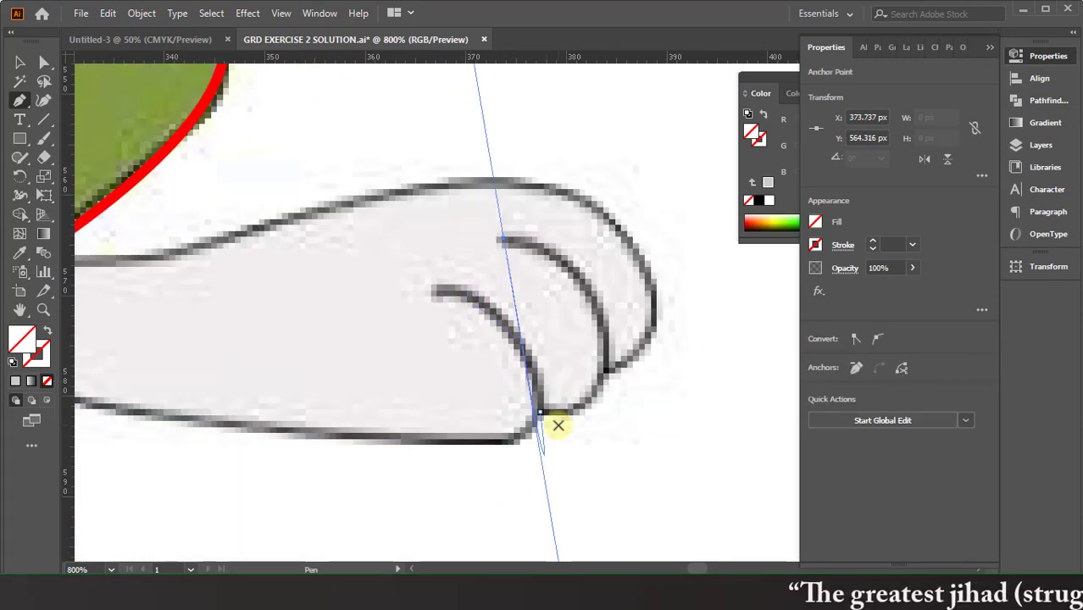
pyautogui.hotkey('ctrl', 'z')
pyautogui.hscroll(-3, 559, 428)
pyautogui.hotkey('ctrl', 'z')
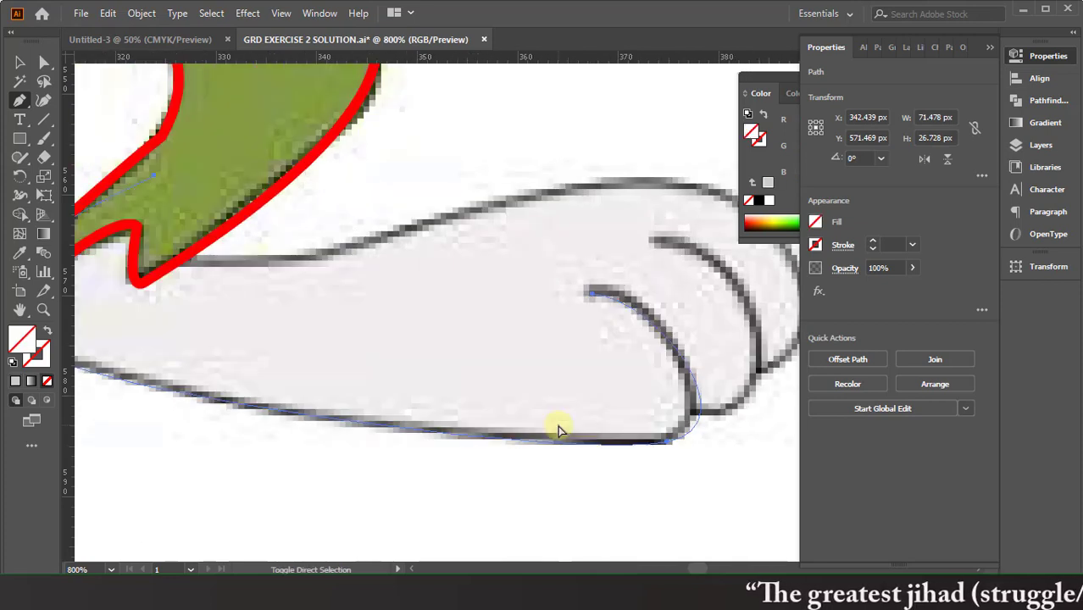
pyautogui.hscroll(2, 589, 413)
pyautogui.hotkey('ctrl', 'shift', 'z')
pyautogui.hotkey('ctrl', 'z')
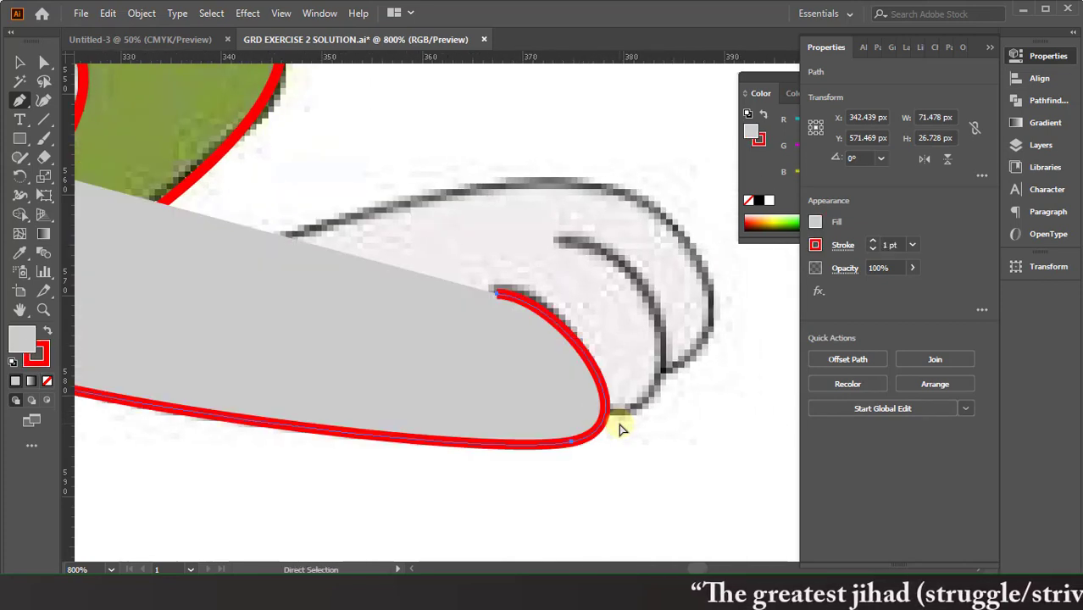
pyautogui.hotkey('ctrl', 'z')
# Step: Redraw the curve around the toe and up the paw's right side
pyautogui.moveTo(599, 412); pyautogui.dragTo(597, 402)
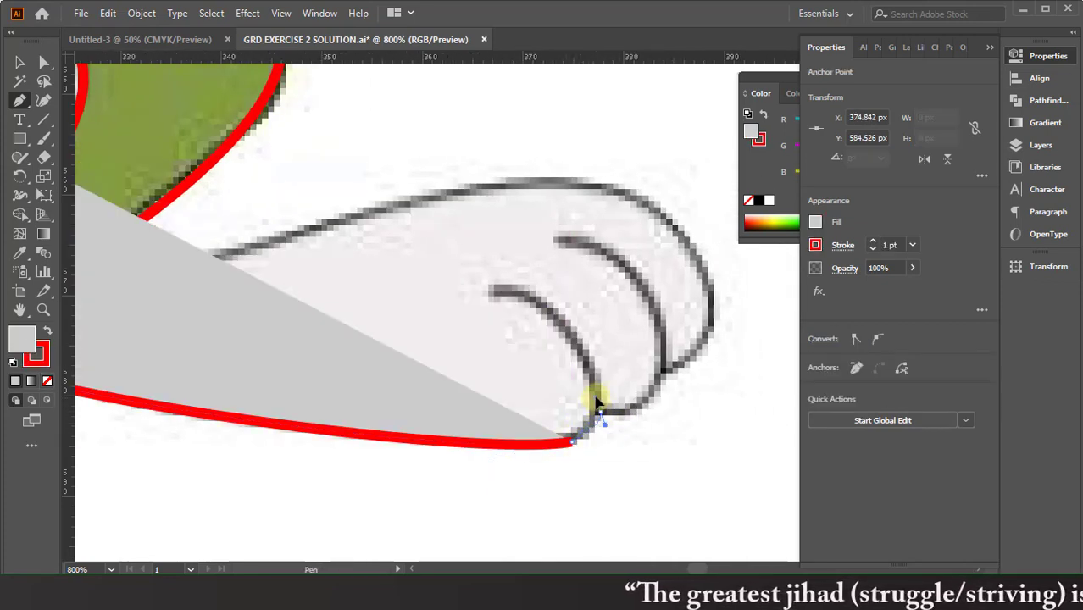
pyautogui.moveTo(665, 372); pyautogui.dragTo(657, 339)
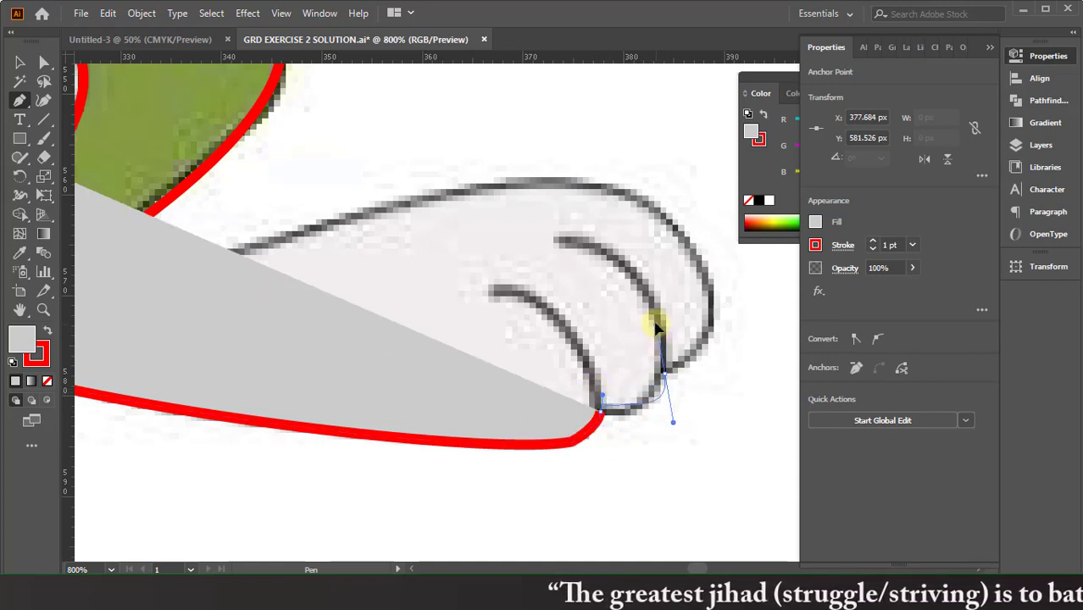
pyautogui.hotkey('ctrl', 'z')
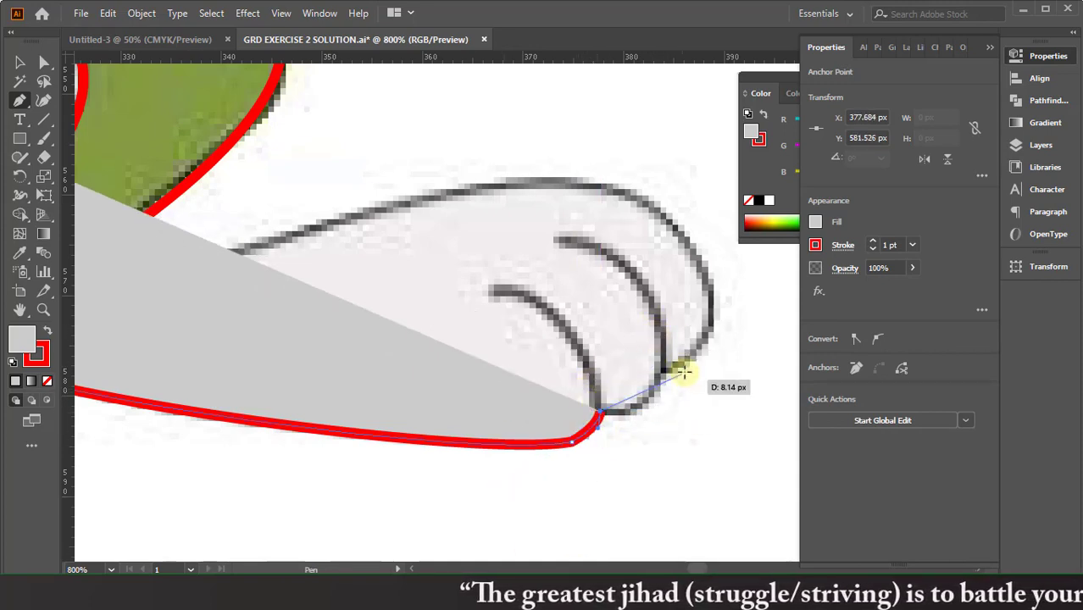
pyautogui.moveTo(663, 370); pyautogui.dragTo(660, 409)
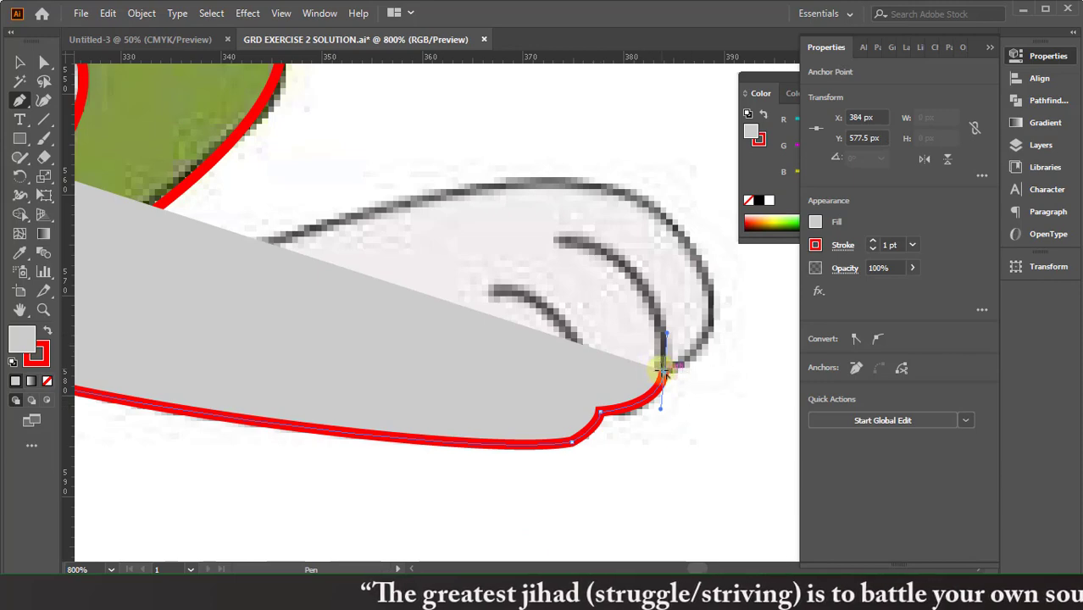
pyautogui.moveTo(710, 289); pyautogui.dragTo(688, 235)
# Step: Set the paw path's stroke and fill to None so the sketch shows
pyautogui.click(816, 245)
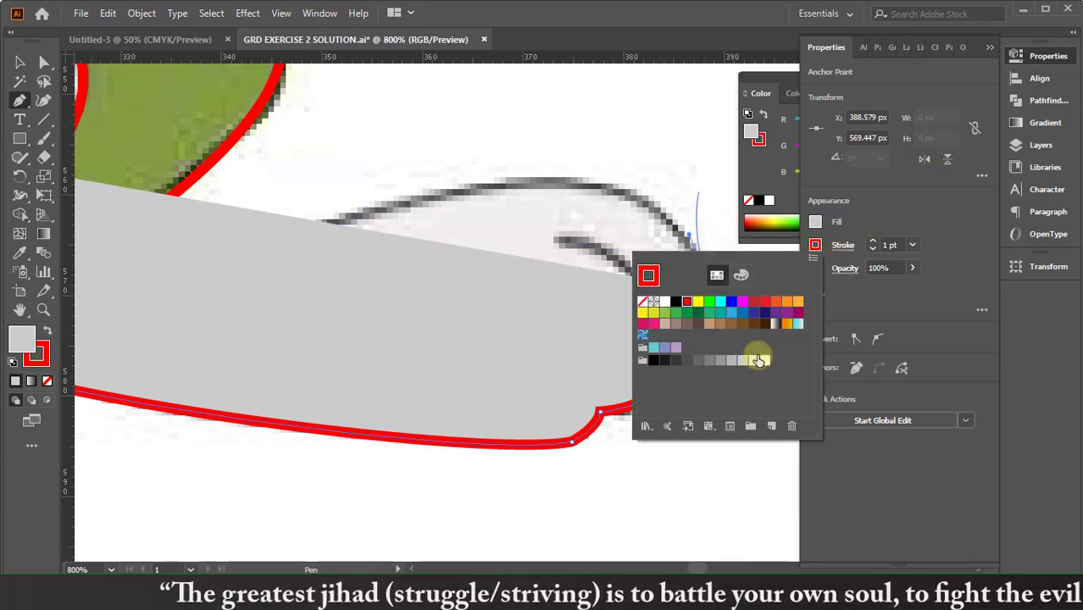
pyautogui.click(643, 302)
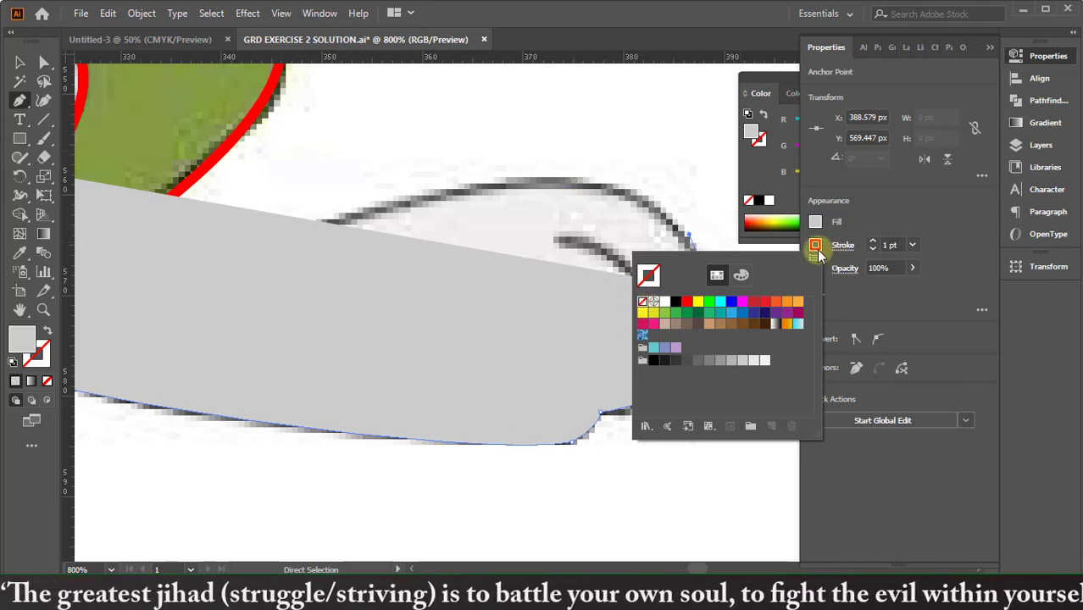
pyautogui.click(817, 247)
pyautogui.click(815, 222)
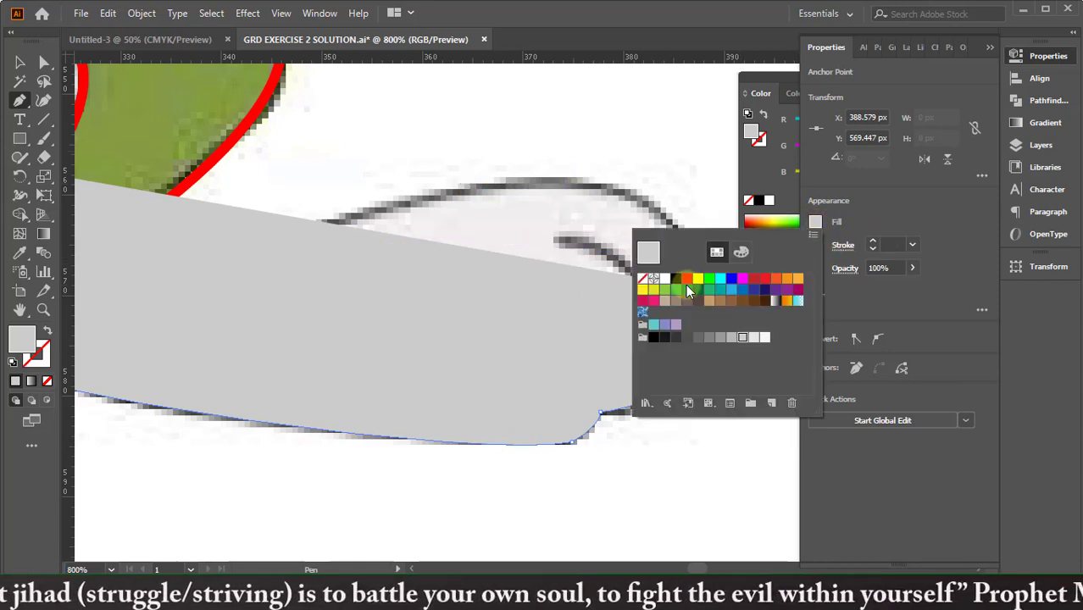
pyautogui.click(643, 279)
pyautogui.click(572, 192)
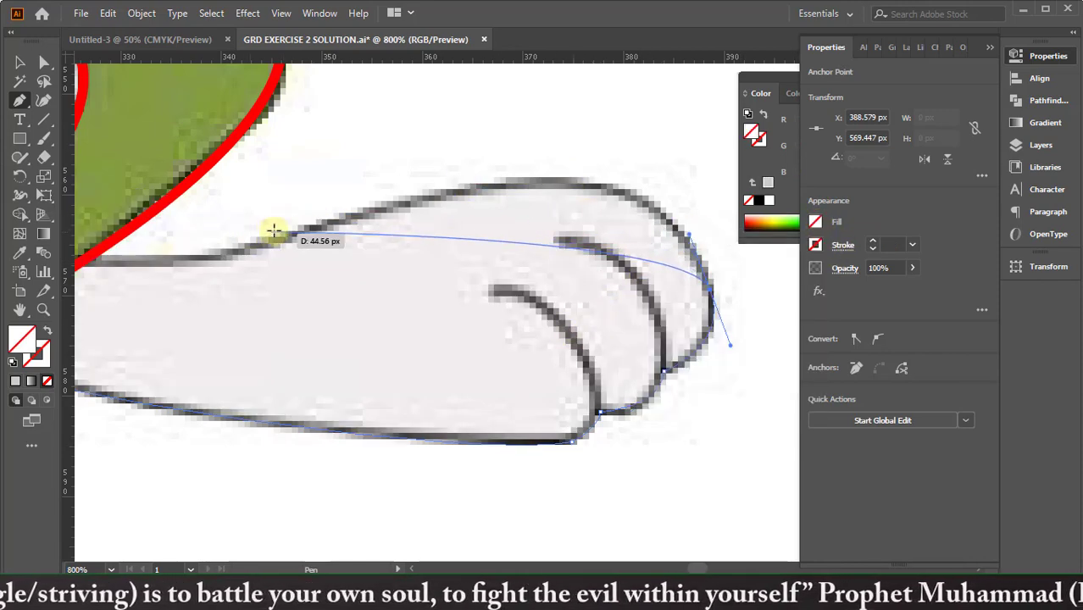
# Step: Trace the paw's top edge back to the green shape's point, closing the outline
pyautogui.moveTo(133, 290); pyautogui.dragTo(378, 263)
pyautogui.hscroll(2, 377, 263)
pyautogui.hscroll(4, 431, 244)
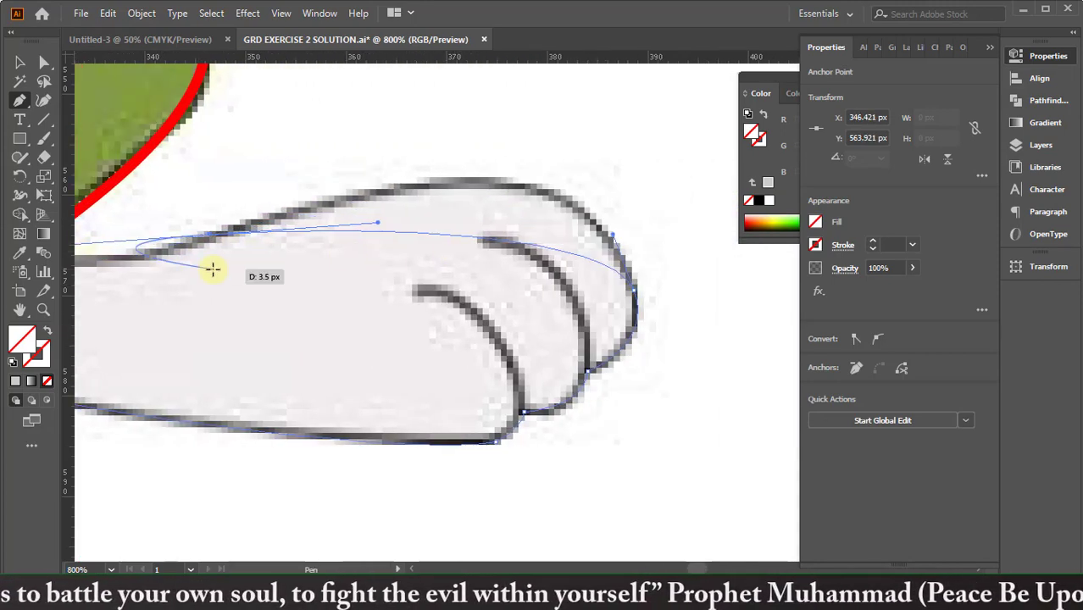
pyautogui.moveTo(264, 215); pyautogui.dragTo(95, 271)
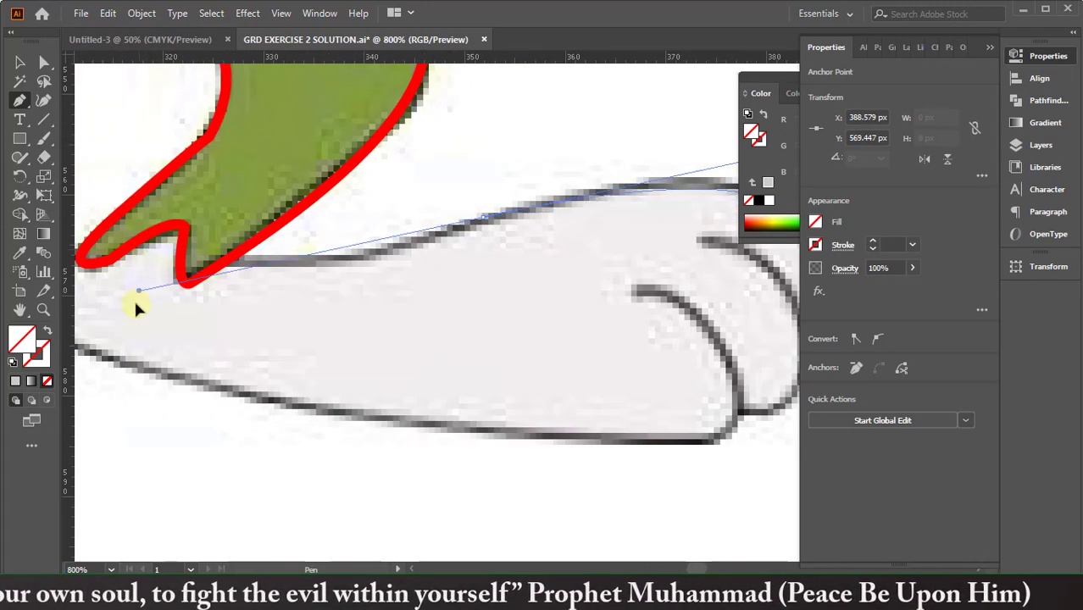
pyautogui.hscroll(2, 144, 302)
pyautogui.hscroll(-2, 259, 292)
pyautogui.hscroll(-1, 258, 290)
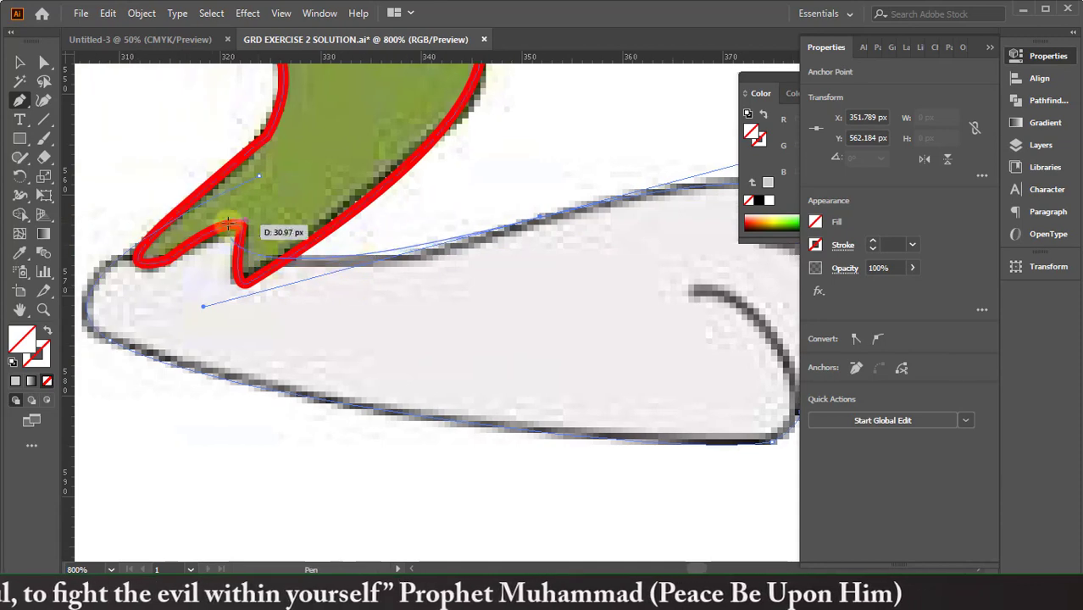
pyautogui.click(269, 229)
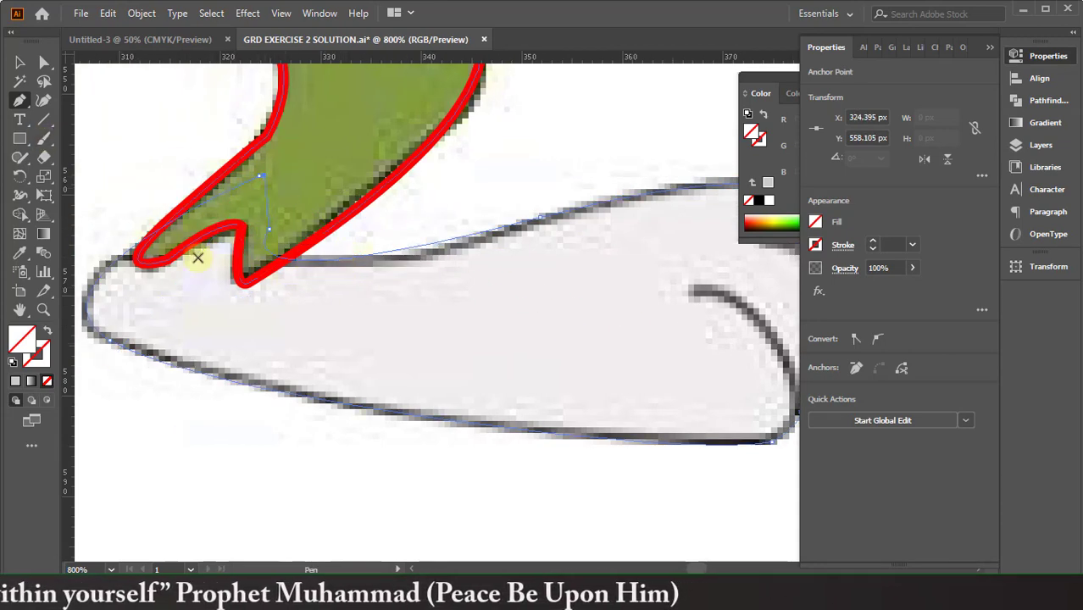
pyautogui.hscroll(2, 77, 192)
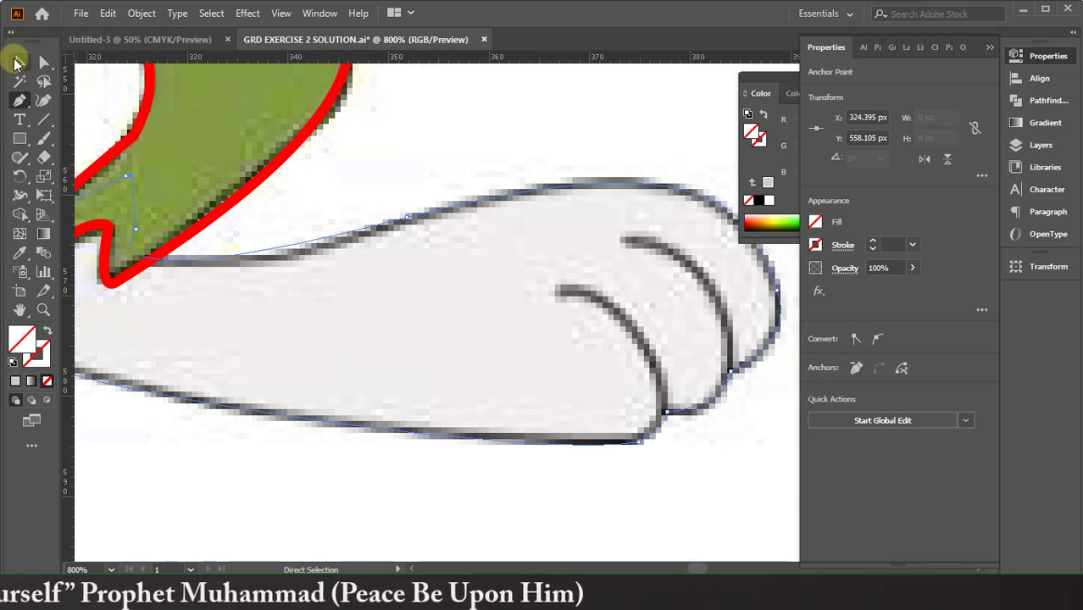
pyautogui.click(20, 61)
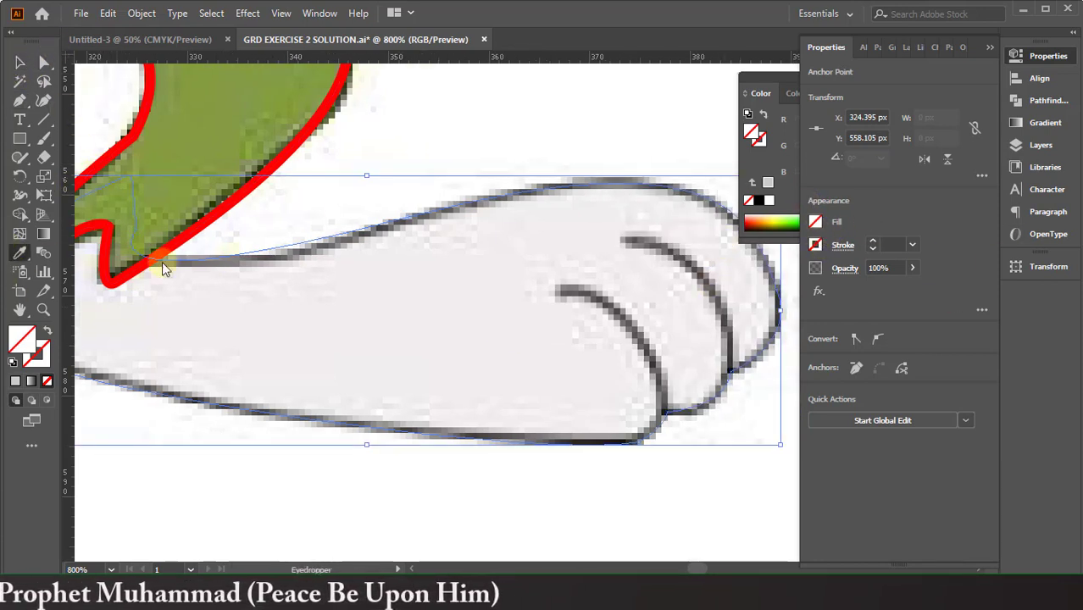
# Step: Fill the paw with the sampled light grey, clear its stroke and set 40% opacity
pyautogui.click(379, 303)
pyautogui.click(19, 64)
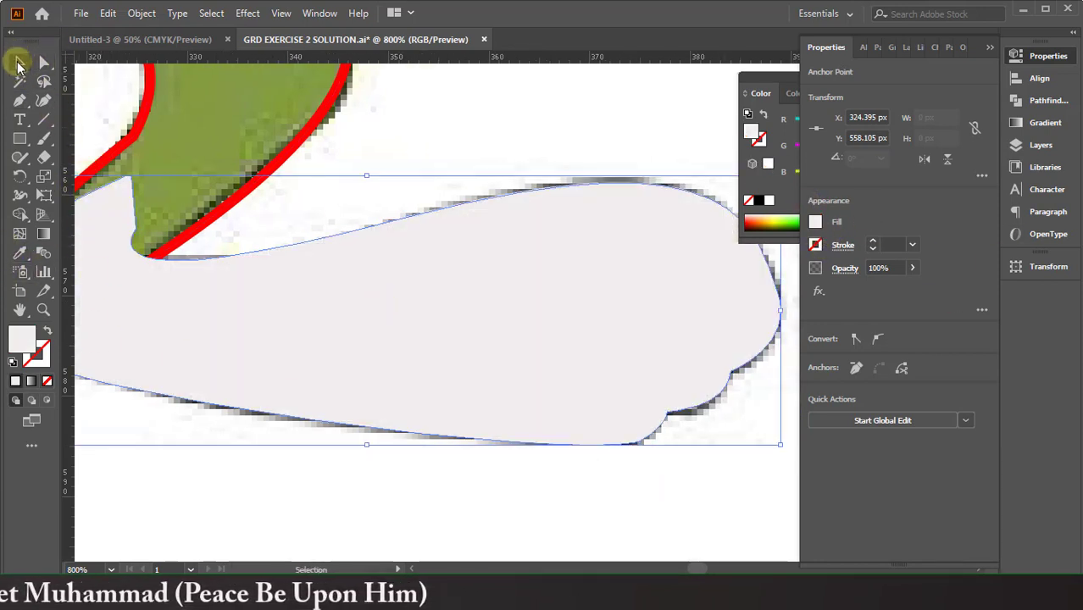
pyautogui.click(740, 411)
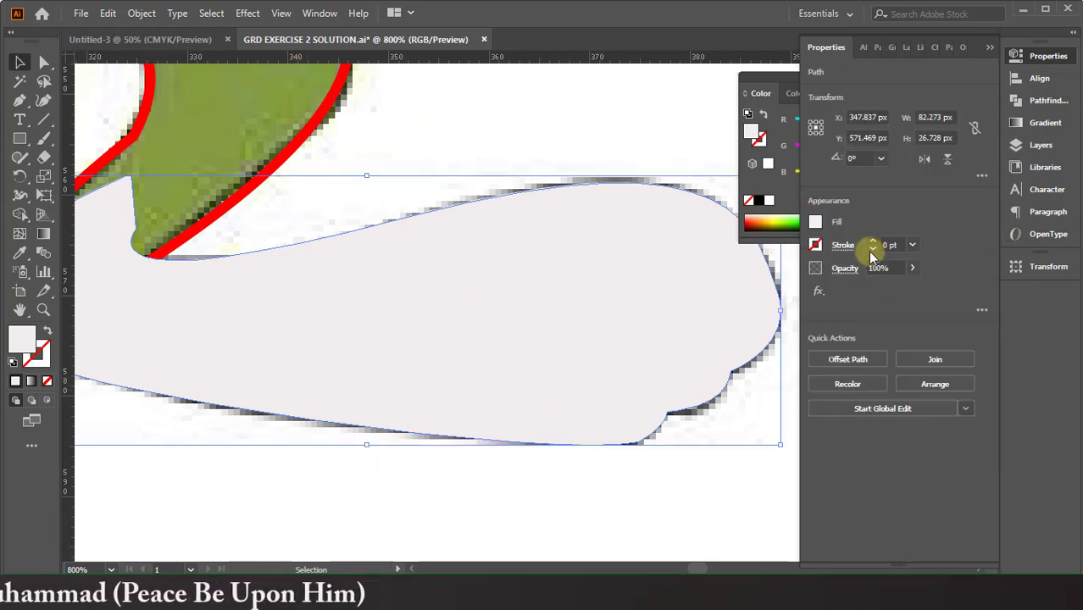
pyautogui.click(839, 262)
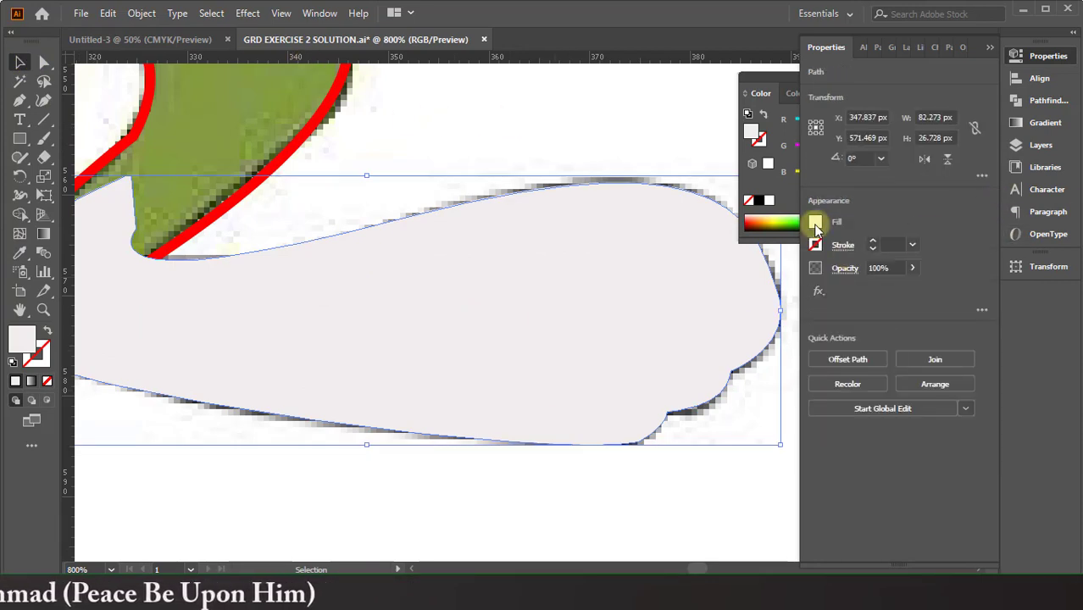
pyautogui.click(815, 223)
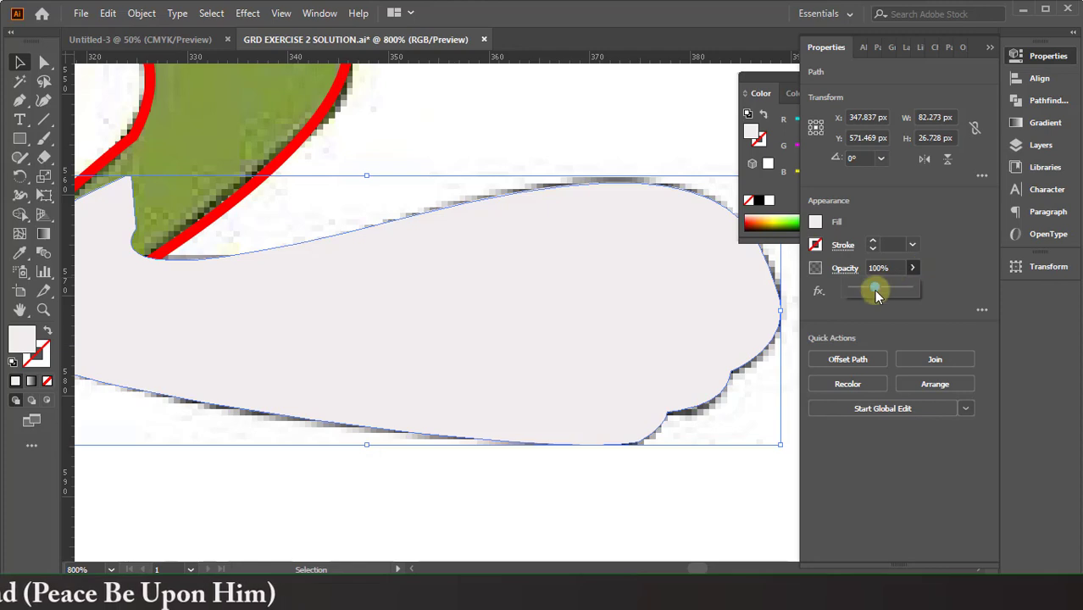
pyautogui.click(477, 101)
# Step: Pen-trace a curved toe line across the foot with a red stroke
pyautogui.click(25, 105)
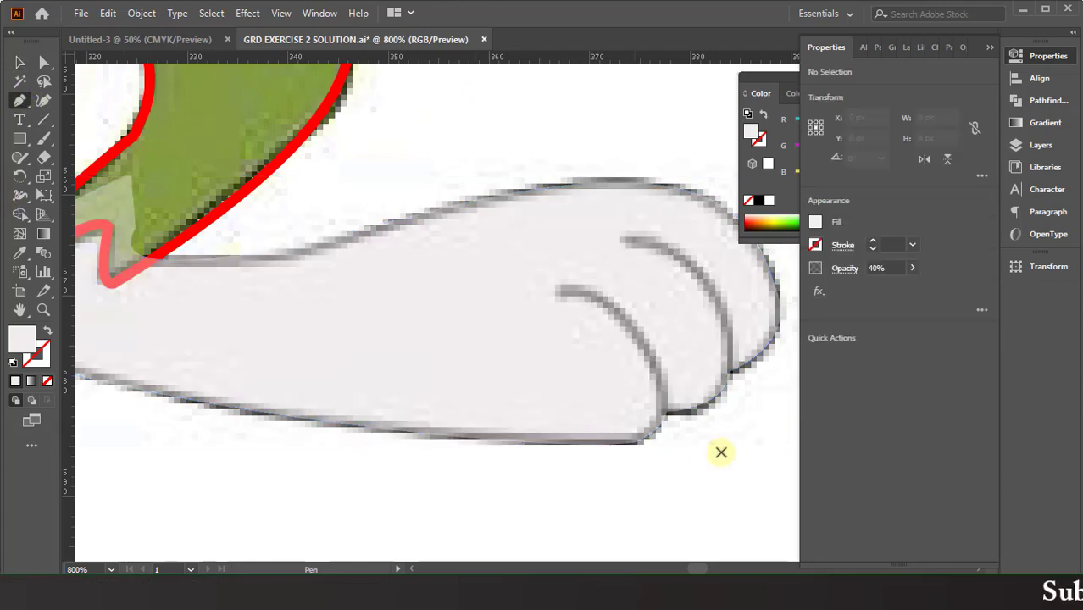
pyautogui.click(669, 415)
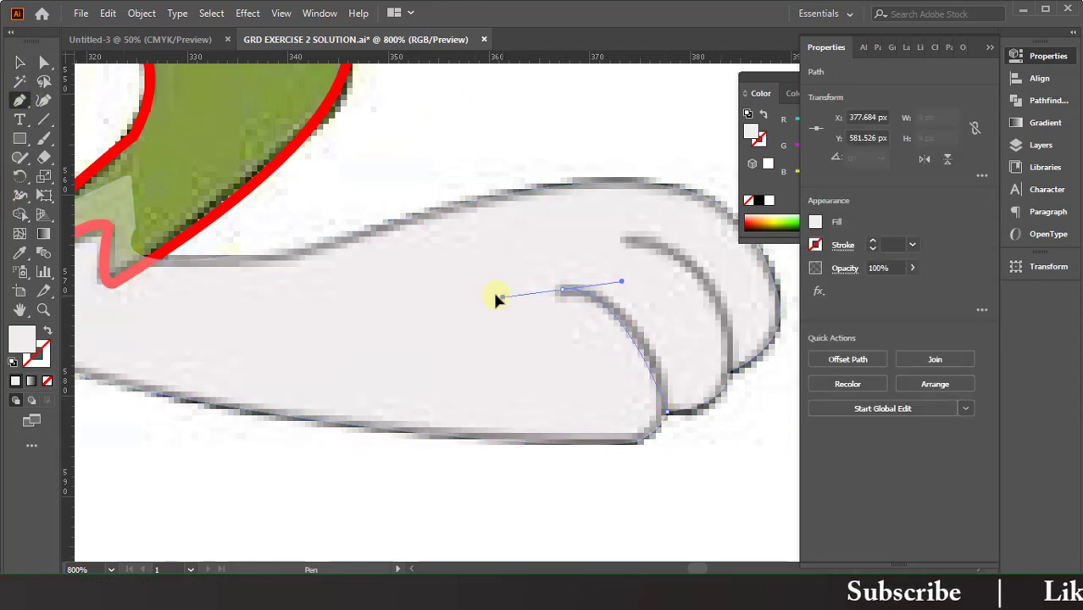
pyautogui.moveTo(498, 299)
pyautogui.mouseDown()
pyautogui.moveTo(474, 286)
pyautogui.moveTo(648, 295)
pyautogui.mouseUp()
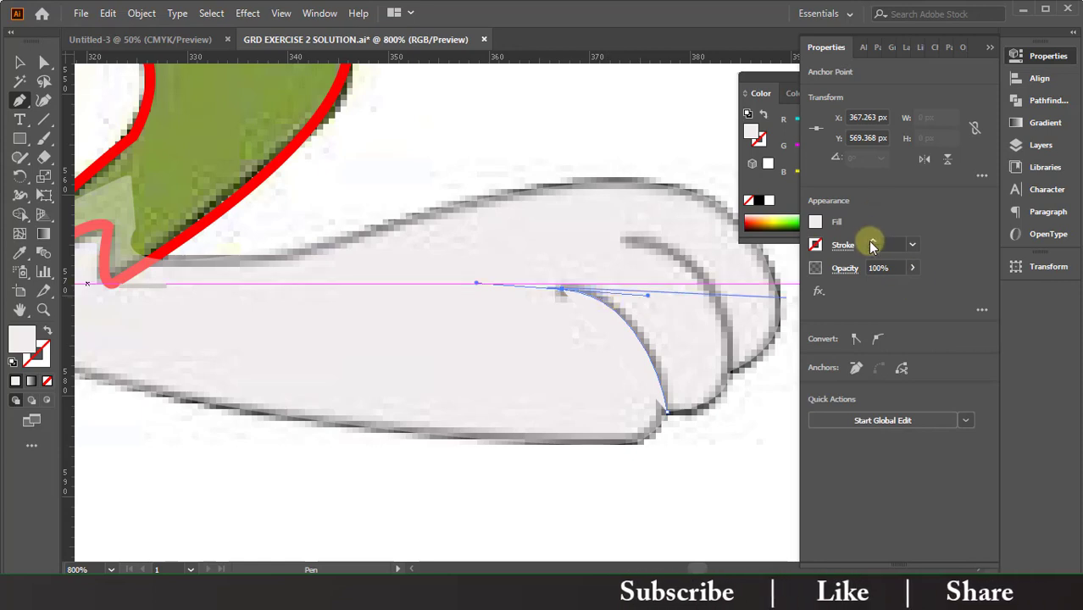
pyautogui.click(873, 245)
pyautogui.moveTo(734, 373)
pyautogui.mouseDown()
pyautogui.moveTo(709, 310)
pyautogui.moveTo(735, 372)
pyautogui.mouseUp()
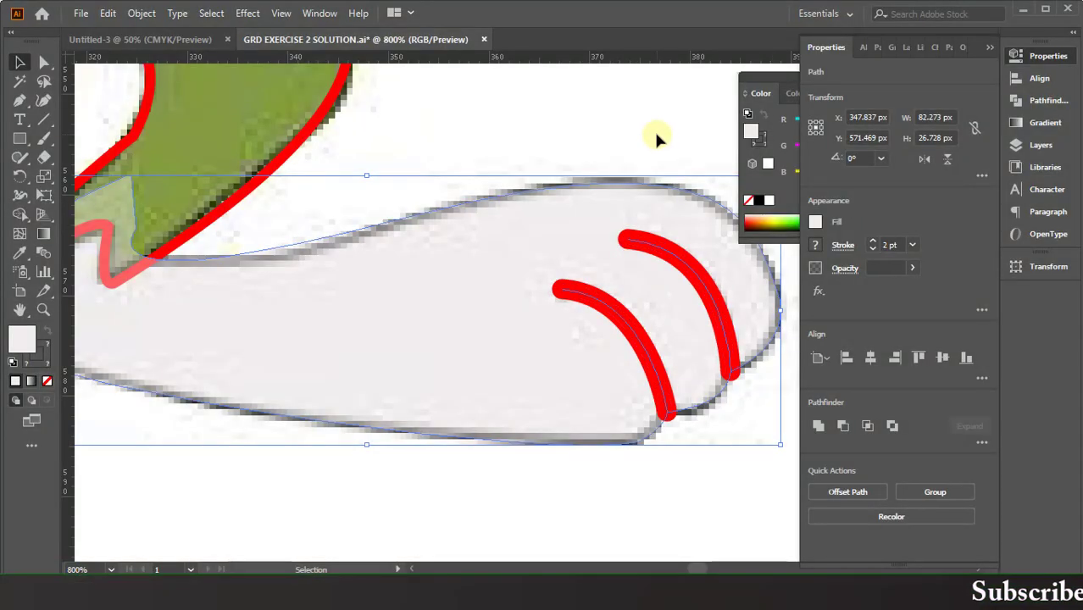
# Step: Give the paw shape a 1 pt black outline and raise its opacity to 55%
pyautogui.hotkey('ctrl', 'z')
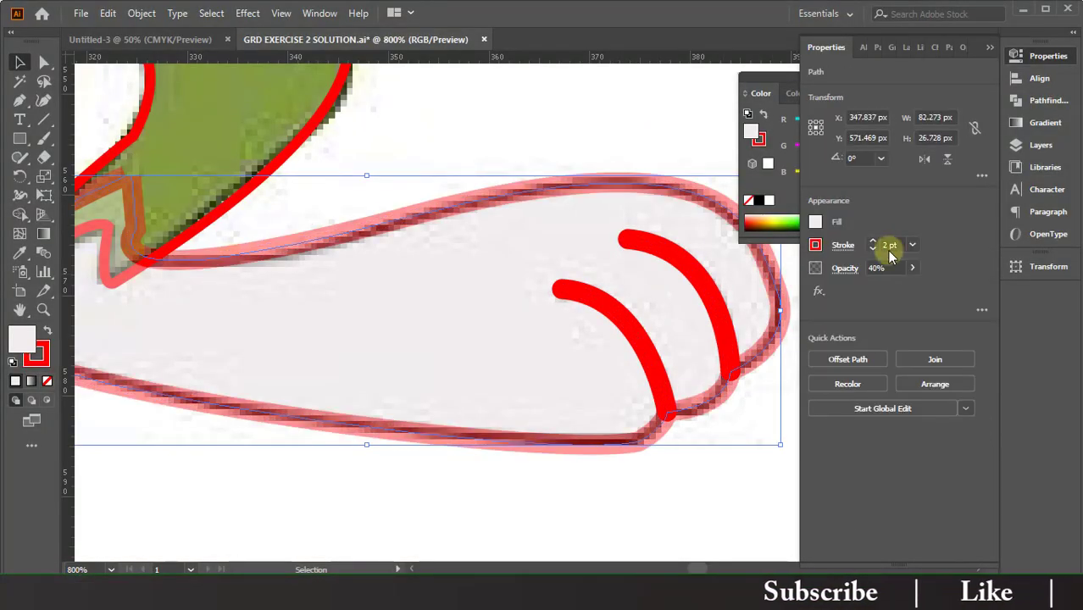
pyautogui.click(873, 249)
pyautogui.click(815, 245)
pyautogui.click(675, 301)
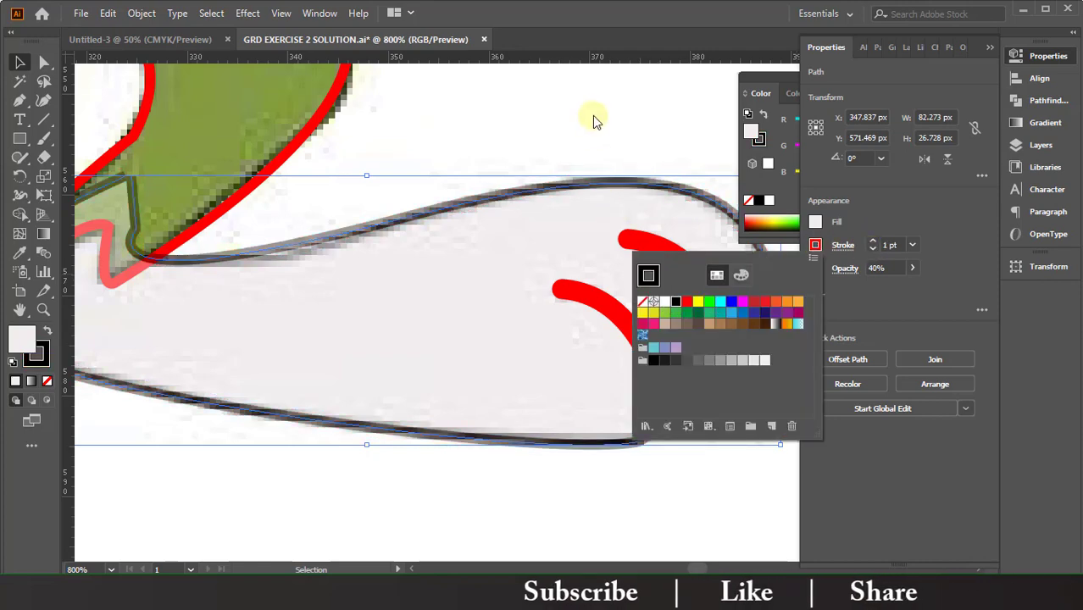
pyautogui.click(597, 123)
pyautogui.click(624, 185)
pyautogui.click(912, 268)
pyautogui.moveTo(873, 287); pyautogui.dragTo(884, 288)
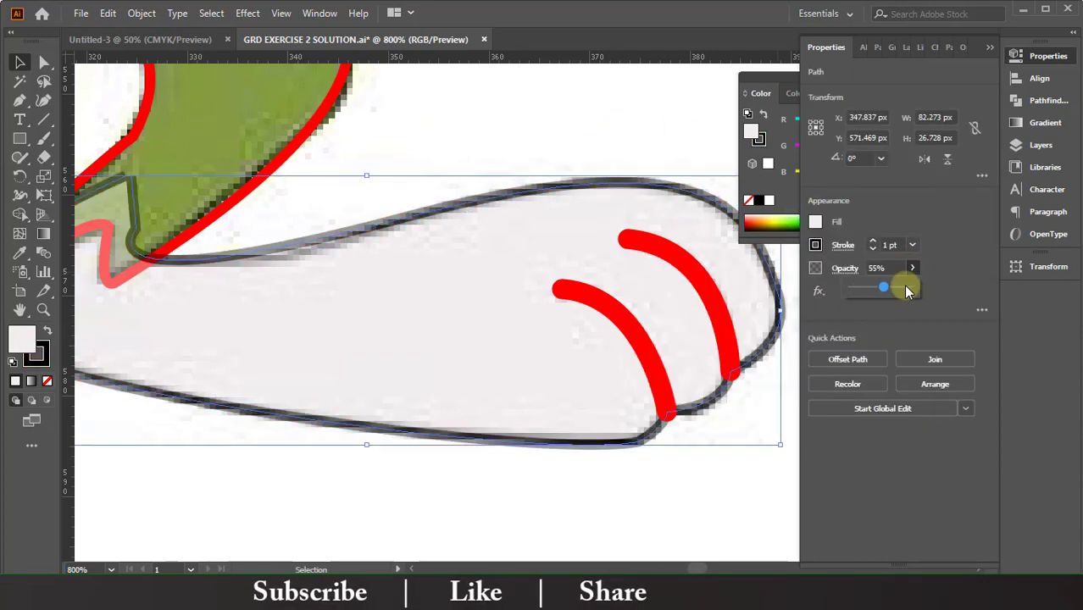
# Step: Recolour both toe lines' strokes from red to black and adjust the left one's weight
pyautogui.click(538, 117)
pyautogui.click(701, 307)
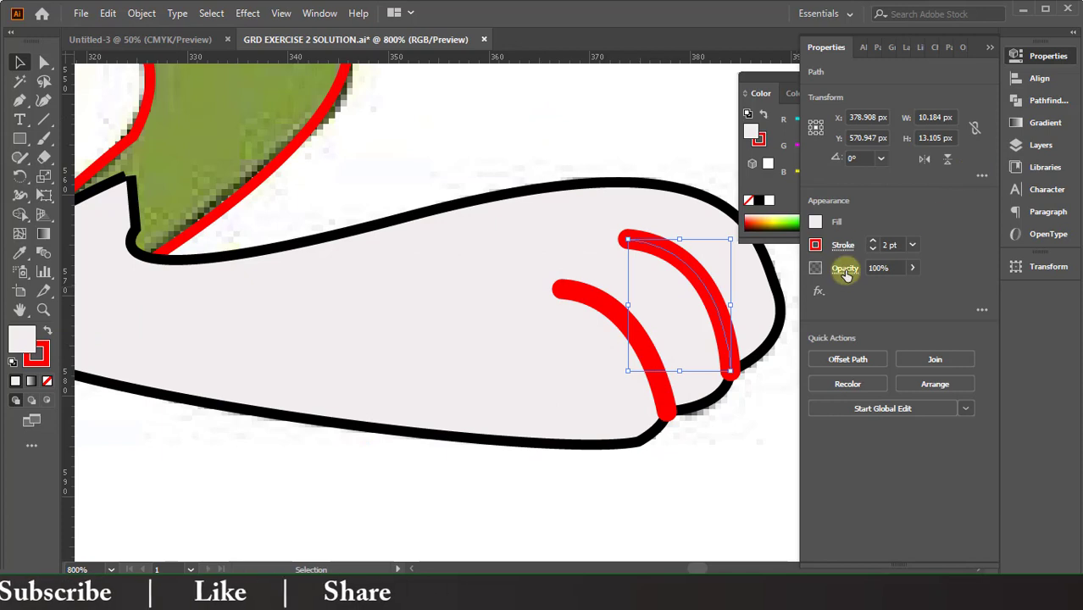
pyautogui.press('ctrl')
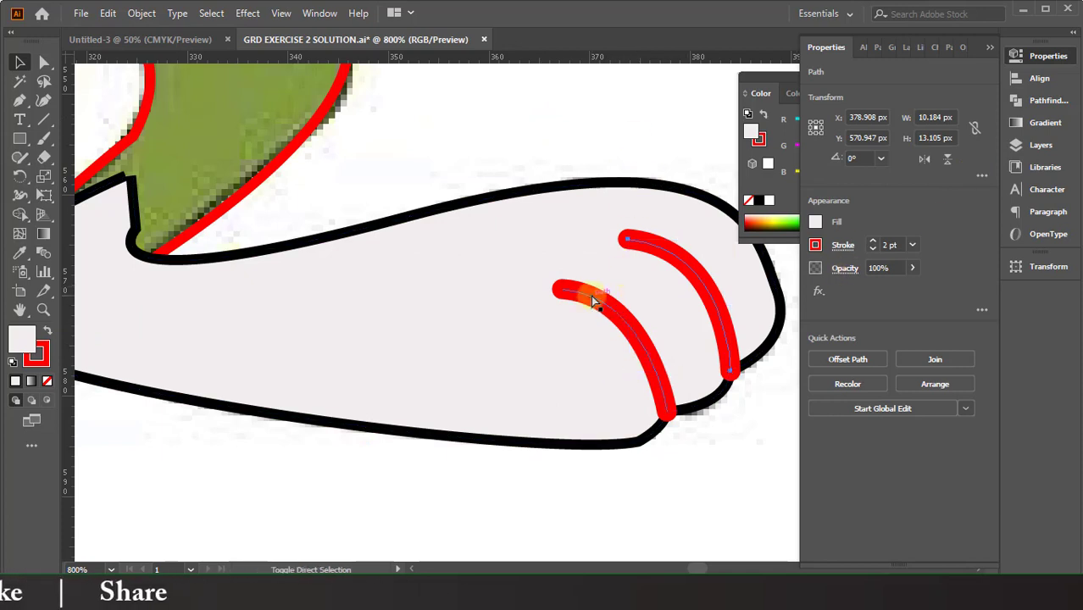
pyautogui.click(815, 245)
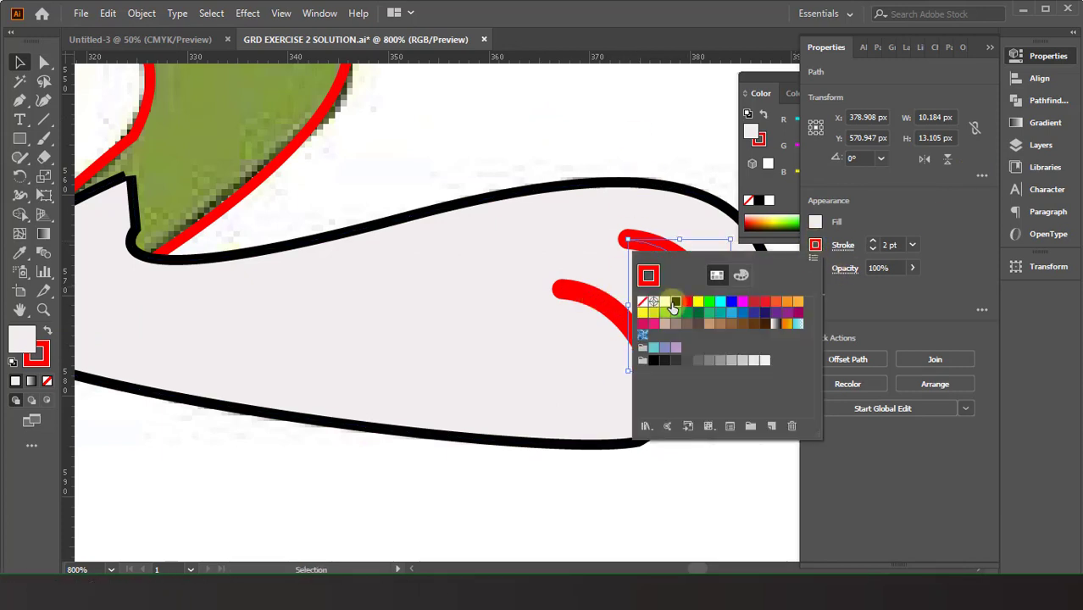
pyautogui.click(599, 290)
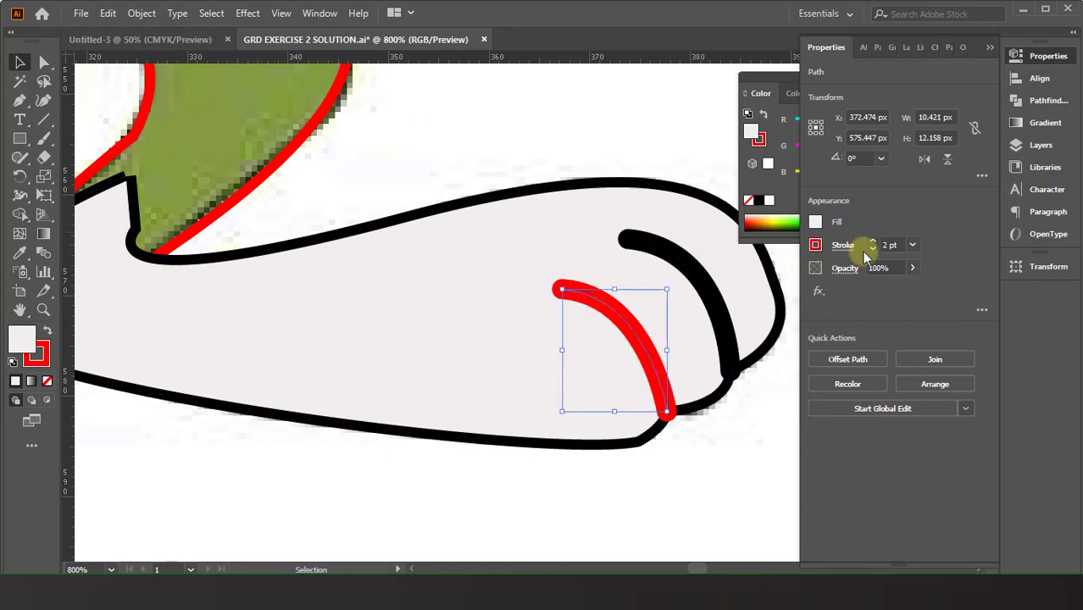
pyautogui.click(814, 245)
pyautogui.click(677, 305)
pyautogui.click(605, 158)
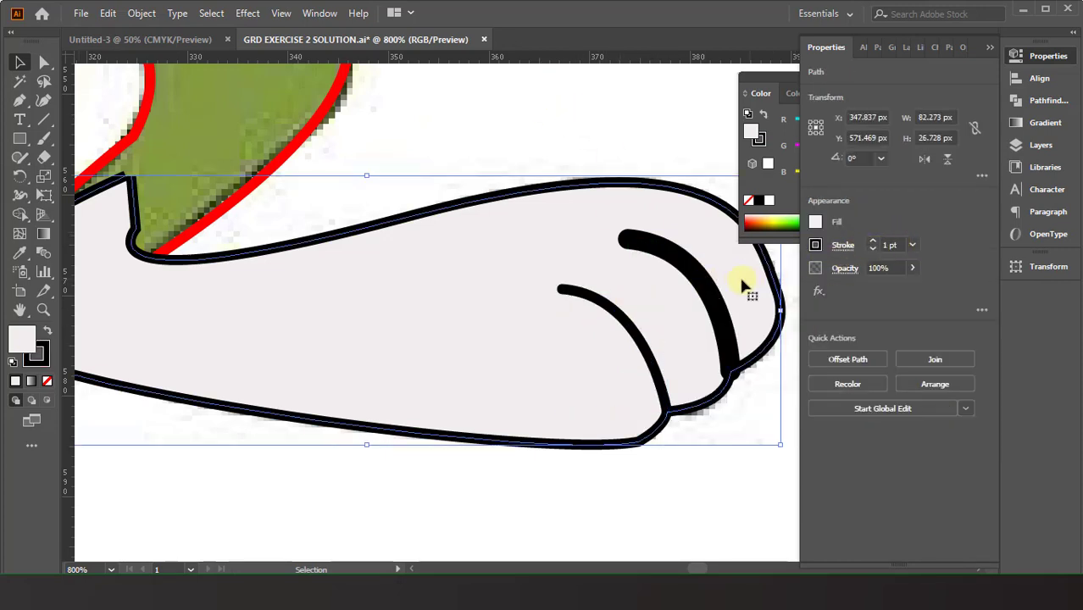
pyautogui.click(653, 205)
pyautogui.click(691, 258)
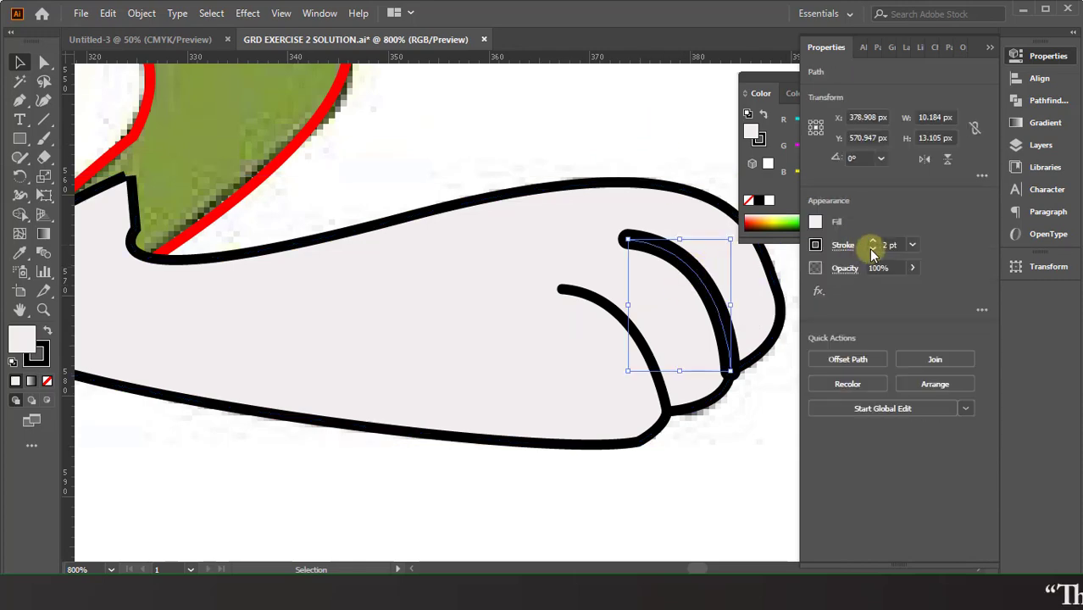
pyautogui.click(648, 155)
# Step: Fill the head's right-half outline path with solid red
pyautogui.scroll(2, 648, 171)
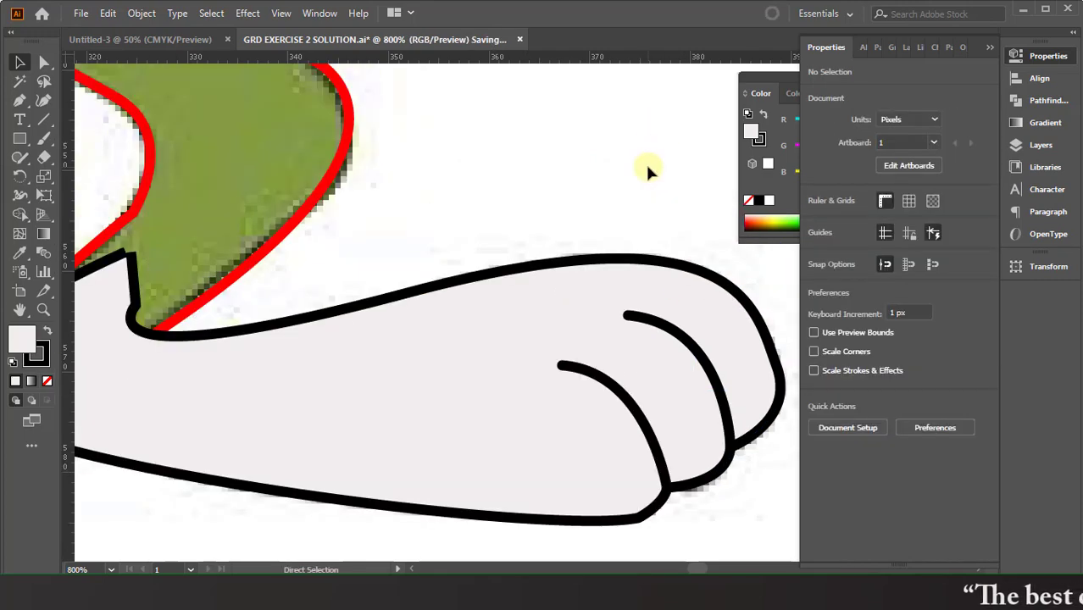
pyautogui.scroll(-3, 644, 162)
pyautogui.scroll(-2, 622, 150)
pyautogui.scroll(3, 622, 150)
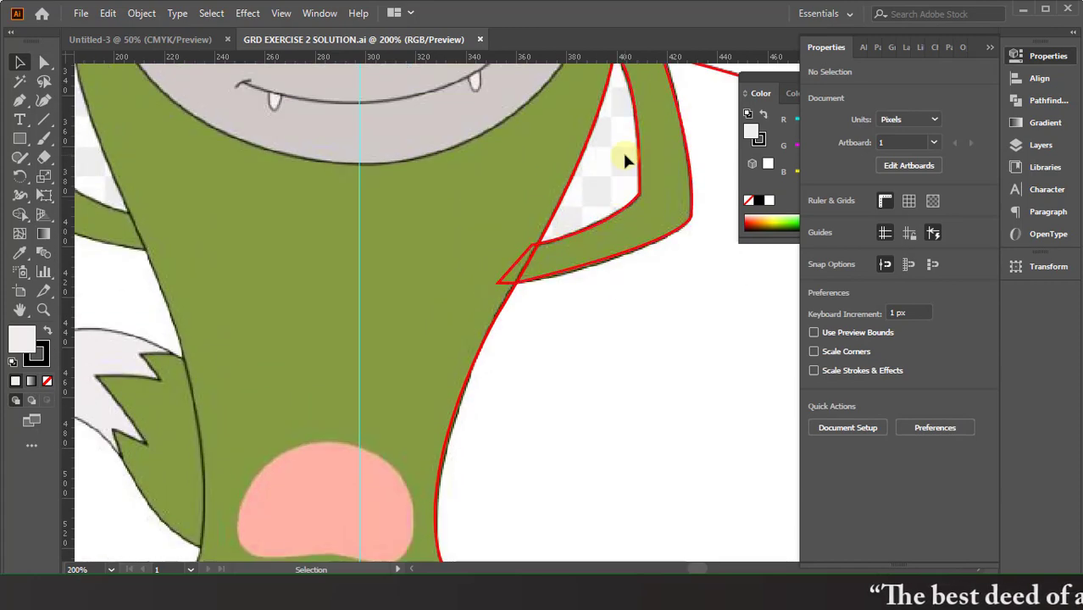
pyautogui.scroll(-1, 622, 150)
pyautogui.scroll(3, 622, 150)
pyautogui.scroll(2, 570, 282)
pyautogui.scroll(1, 572, 169)
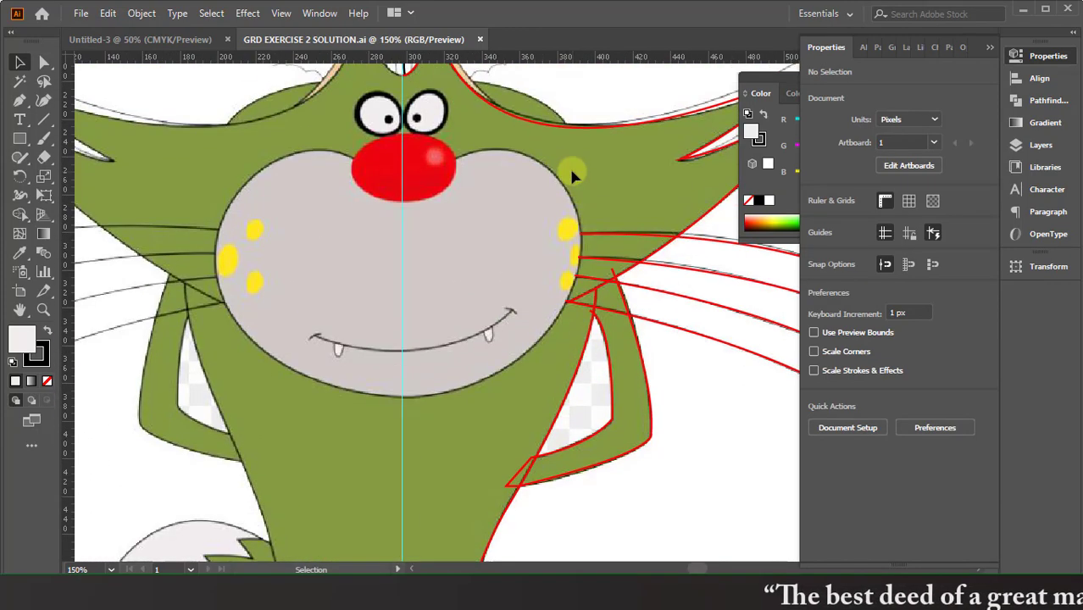
pyautogui.scroll(1, 541, 169)
pyautogui.click(542, 165)
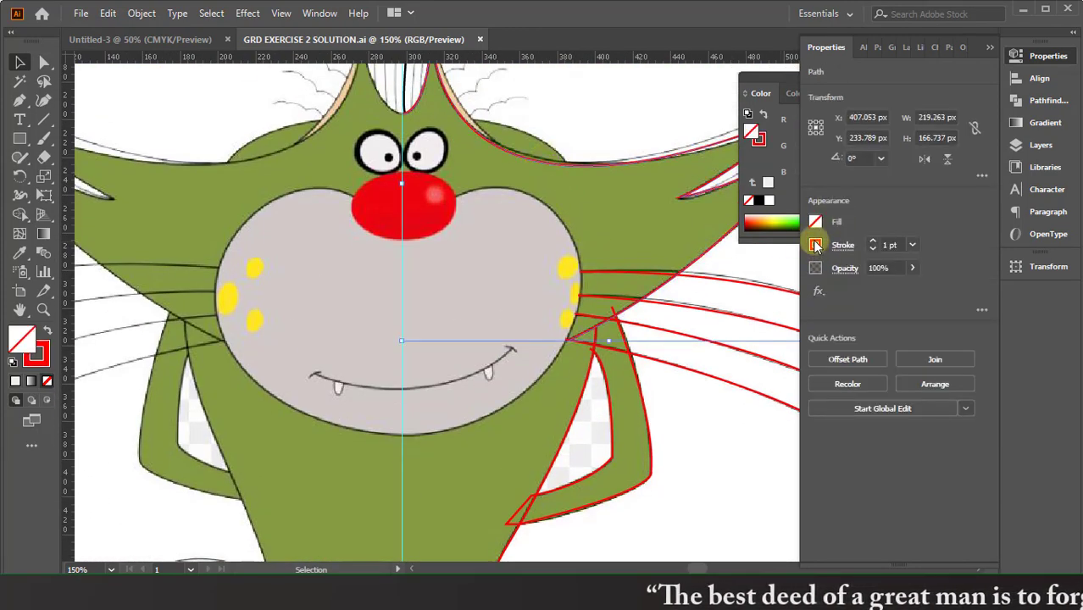
pyautogui.click(815, 246)
pyautogui.click(686, 279)
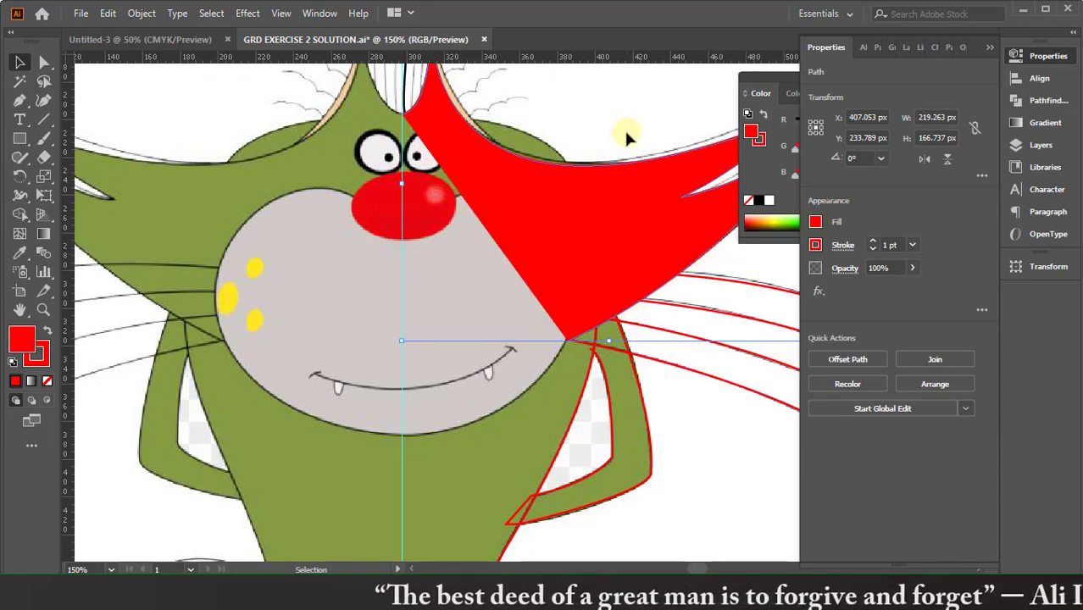
# Step: Fill the thin stripe along the body with dark red and zoom out
pyautogui.scroll(-1, 624, 131)
pyautogui.click(584, 290)
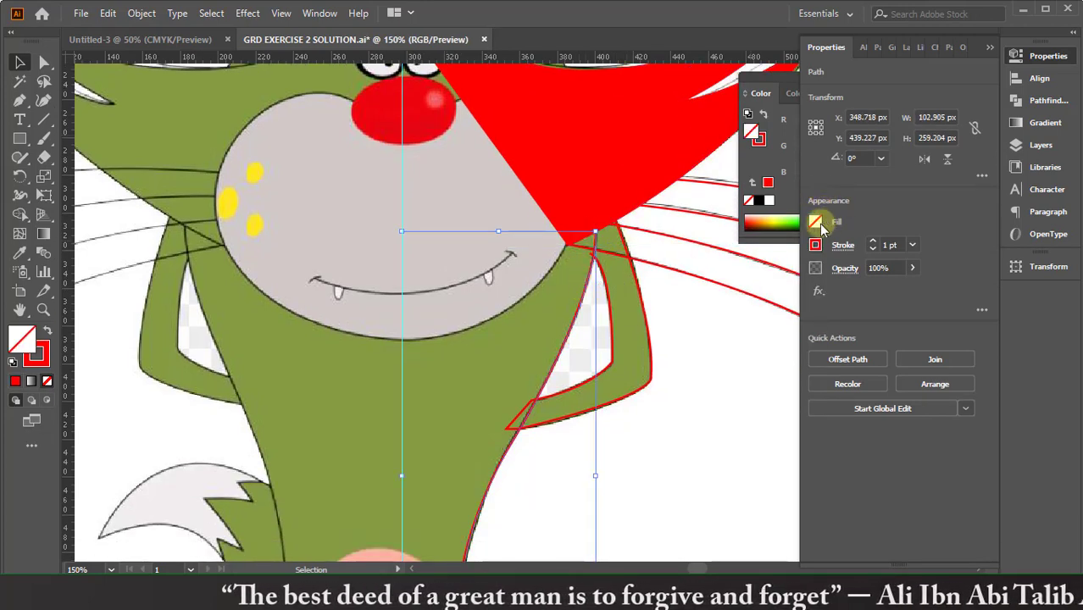
pyautogui.click(815, 222)
pyautogui.click(753, 278)
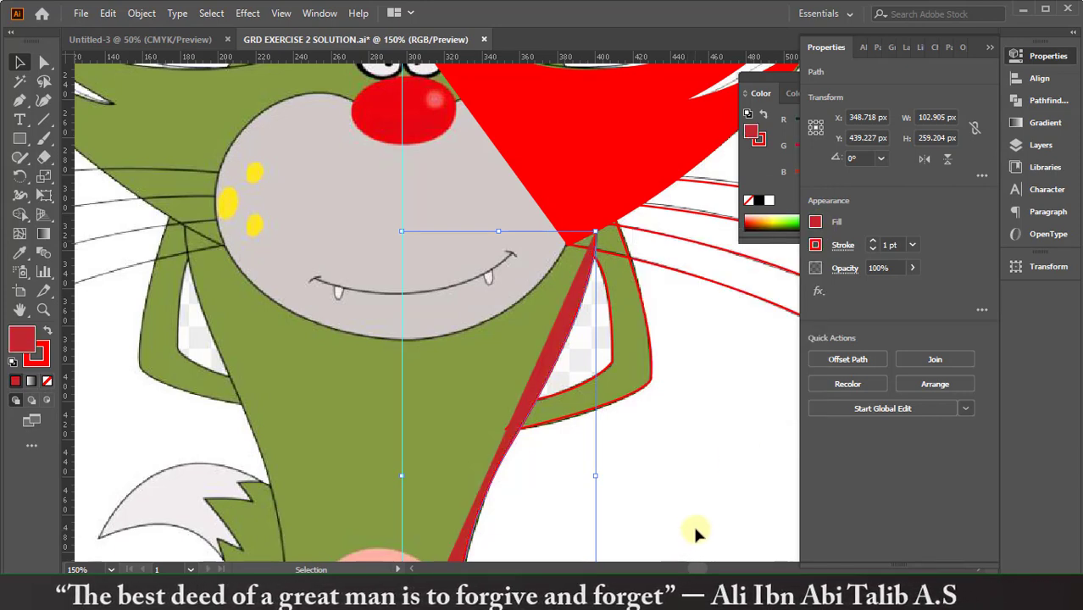
pyautogui.click(708, 486)
pyautogui.hotkey('ctrl', '-')
pyautogui.hotkey('ctrl', '-')
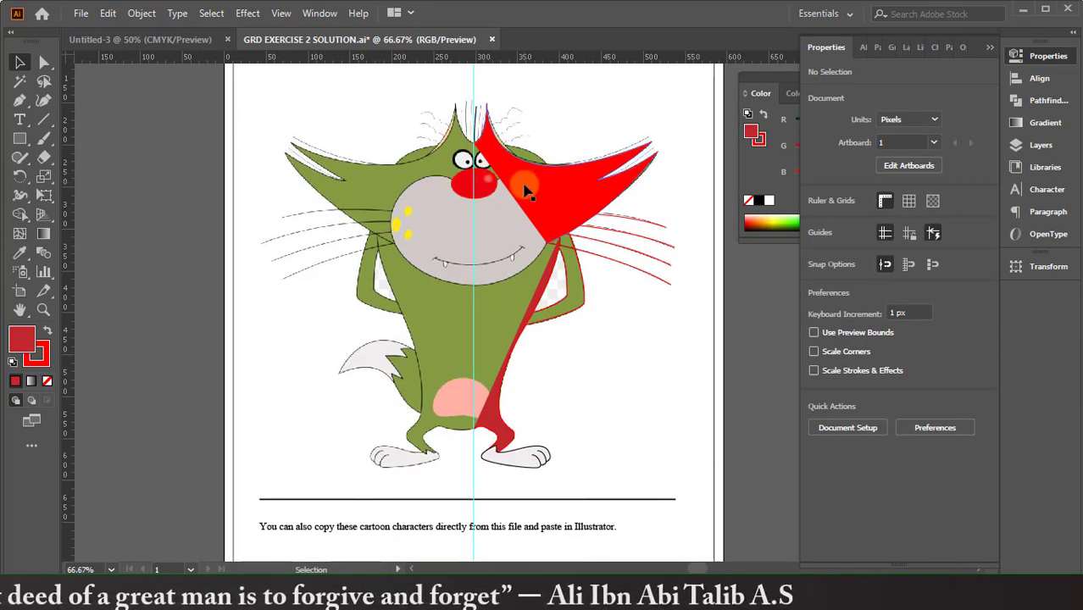
# Step: Check the red head shape and zoom in on the cat's lower body
pyautogui.click(527, 202)
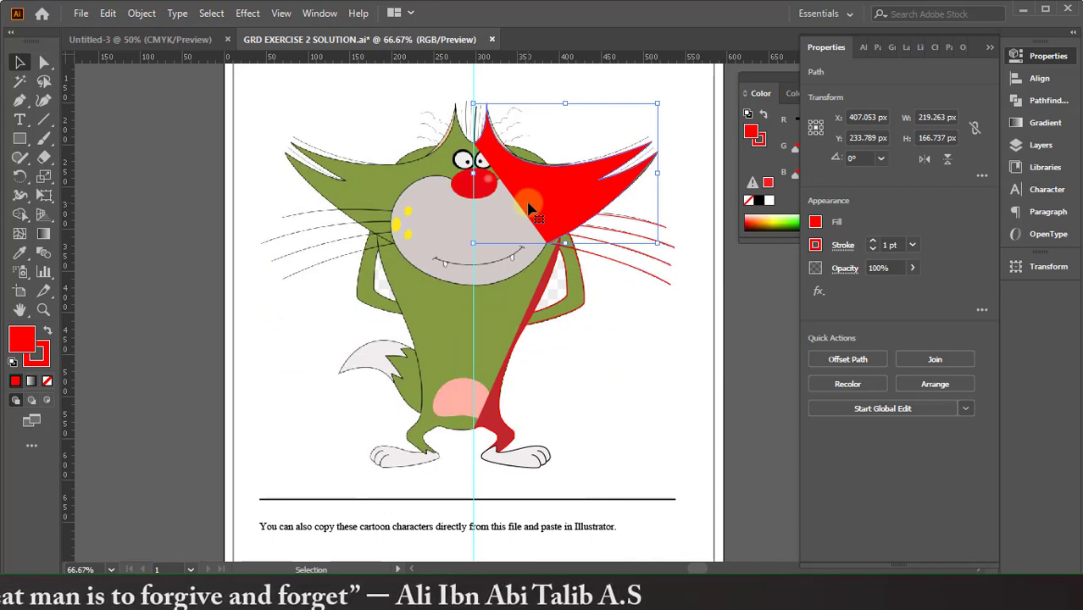
pyautogui.click(575, 403)
pyautogui.hotkey('ctrl', '-')
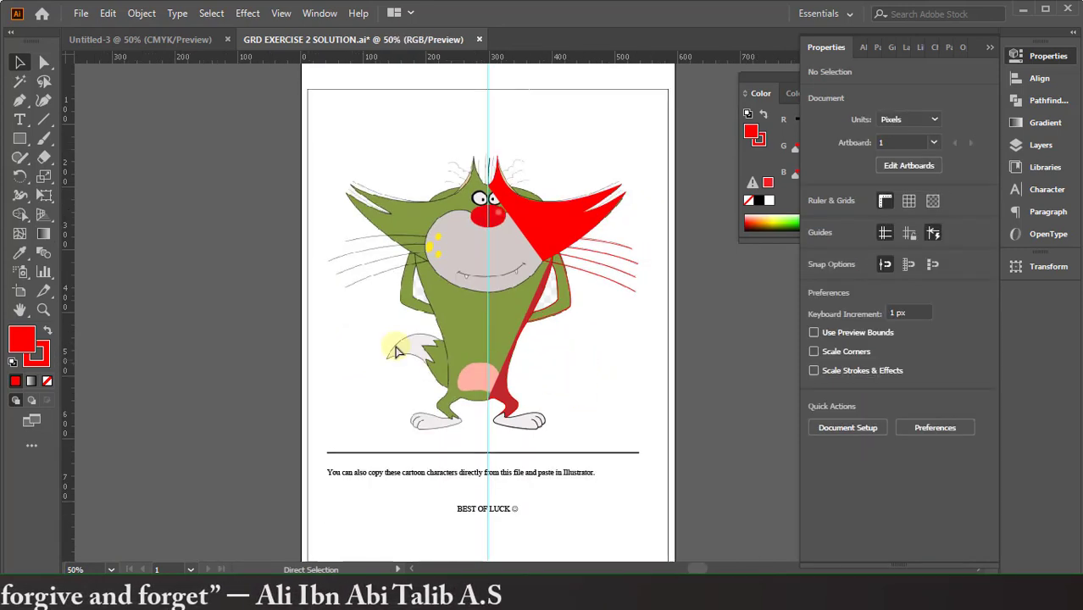
pyautogui.hotkey('ctrl', '-')
pyautogui.hotkey('ctrl', '1')
pyautogui.scroll(-3, 423, 374)
# Step: Continue the red stripe path up to the head's top centre and close it
pyautogui.click(19, 100)
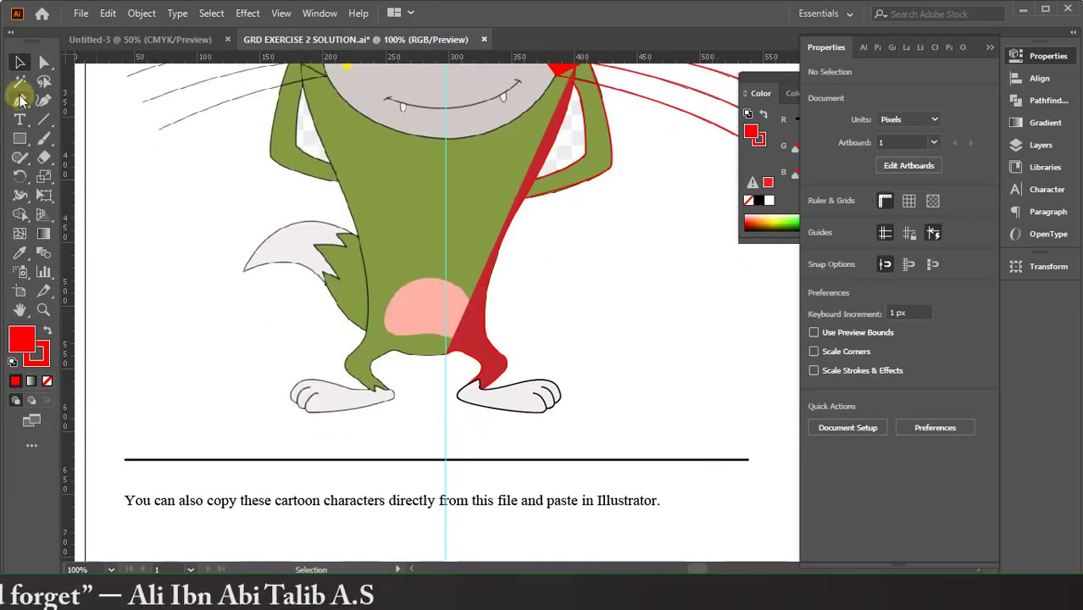
pyautogui.click(446, 354)
pyautogui.scroll(3, 453, 251)
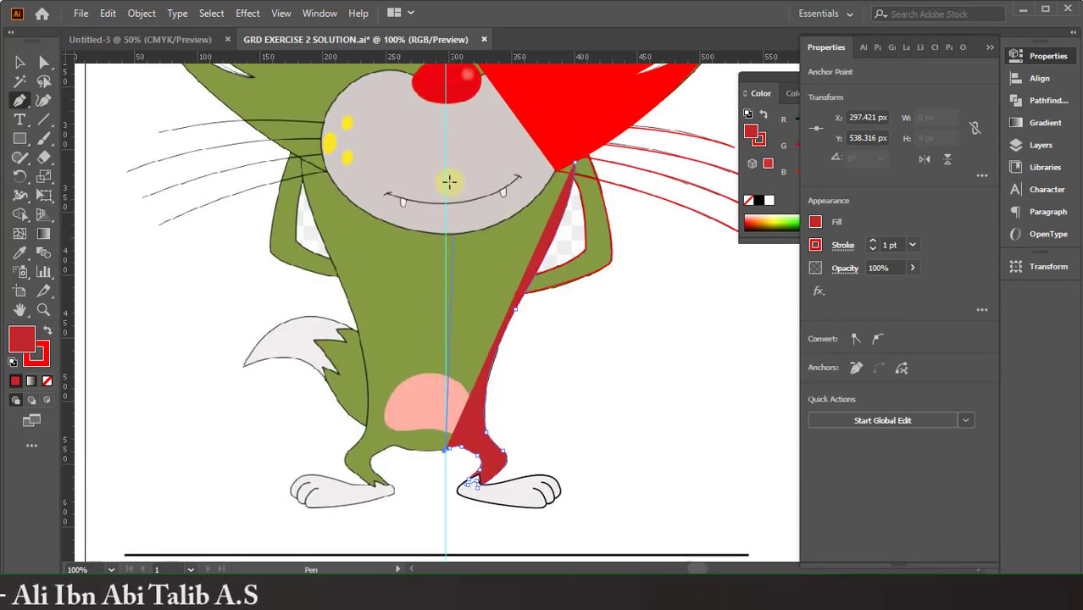
pyautogui.scroll(1, 450, 182)
pyautogui.scroll(3, 401, 193)
pyautogui.scroll(2, 425, 196)
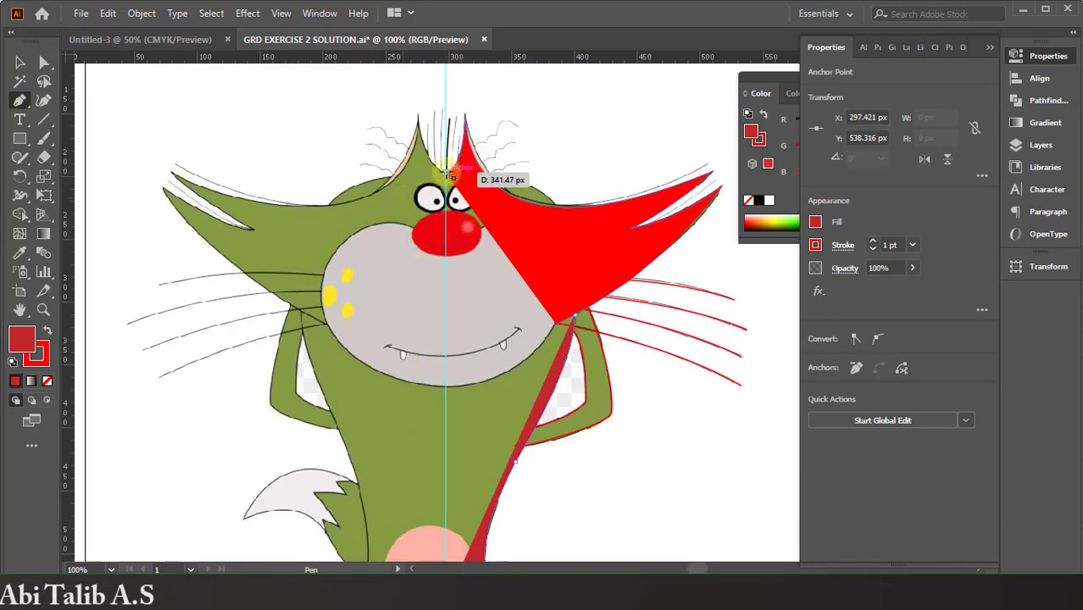
pyautogui.click(448, 171)
# Step: Set the red half shape's opacity to 44%
pyautogui.scroll(-3, 492, 364)
pyautogui.click(16, 64)
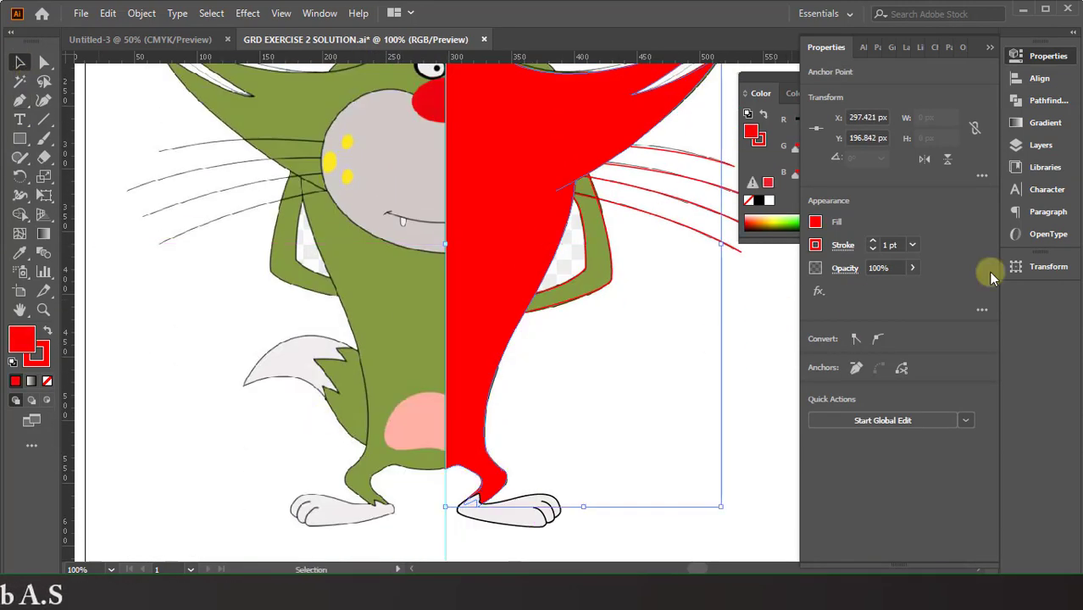
pyautogui.moveTo(851, 294); pyautogui.dragTo(879, 289)
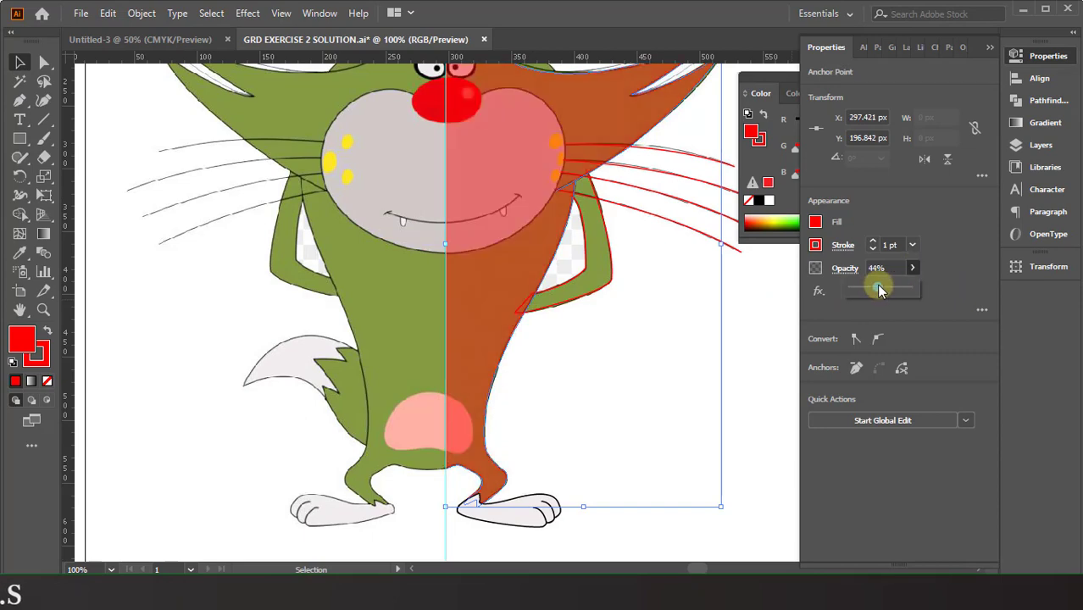
pyautogui.click(619, 414)
pyautogui.scroll(3, 447, 399)
# Step: Pick the Ellipse tool from the shape tools and zoom in on the right eye
pyautogui.scroll(-1, 449, 394)
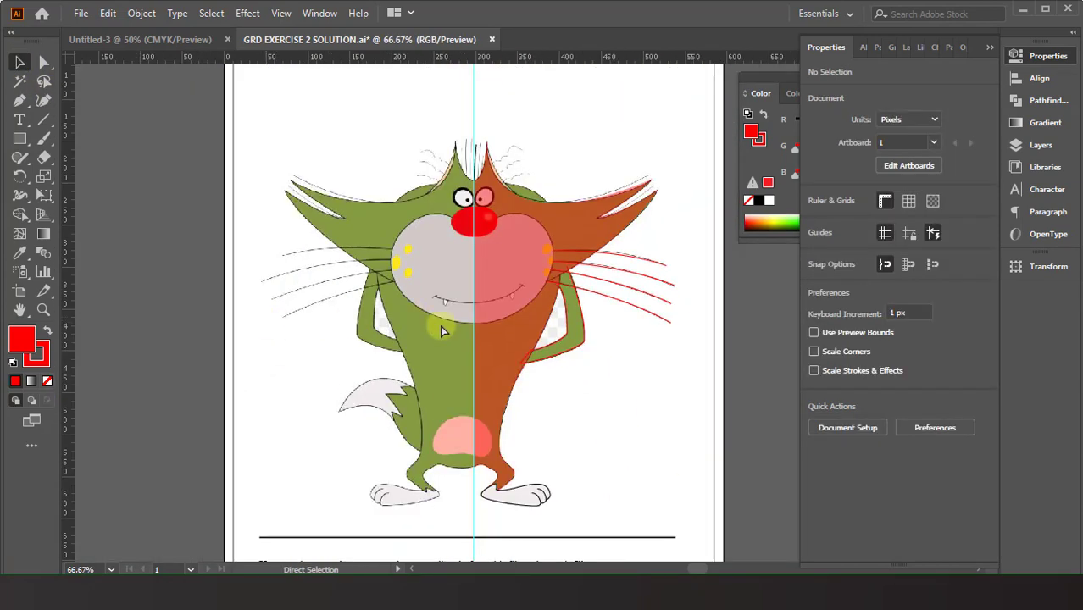
pyautogui.scroll(2, 440, 326)
pyautogui.scroll(5, 526, 278)
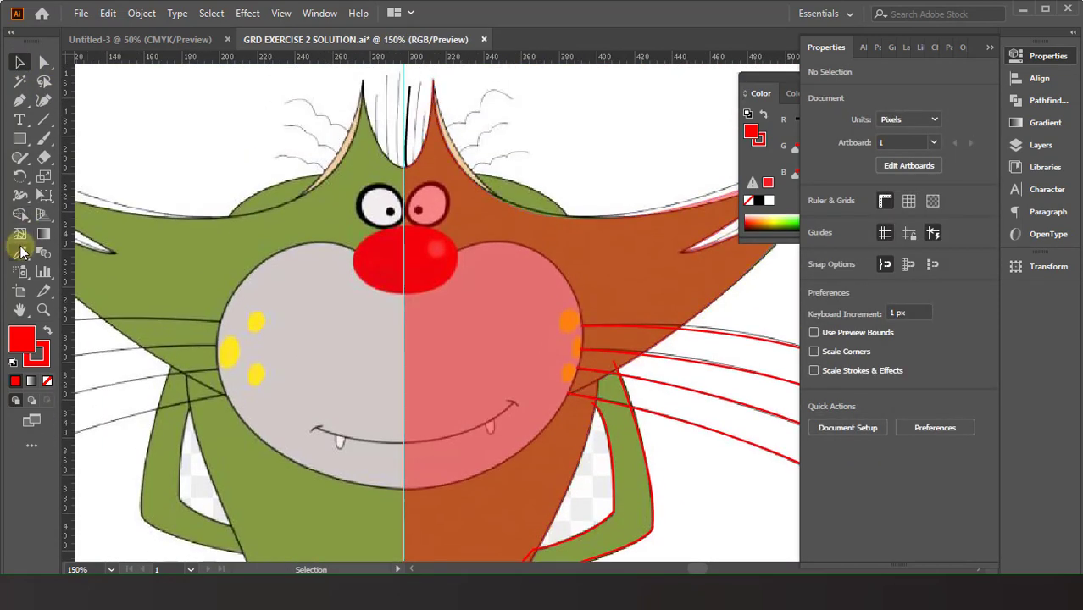
pyautogui.rightClick(21, 143)
pyautogui.click(78, 177)
pyautogui.keyDown('alt'); pyautogui.scroll(1, 533, 166); pyautogui.keyUp('alt')
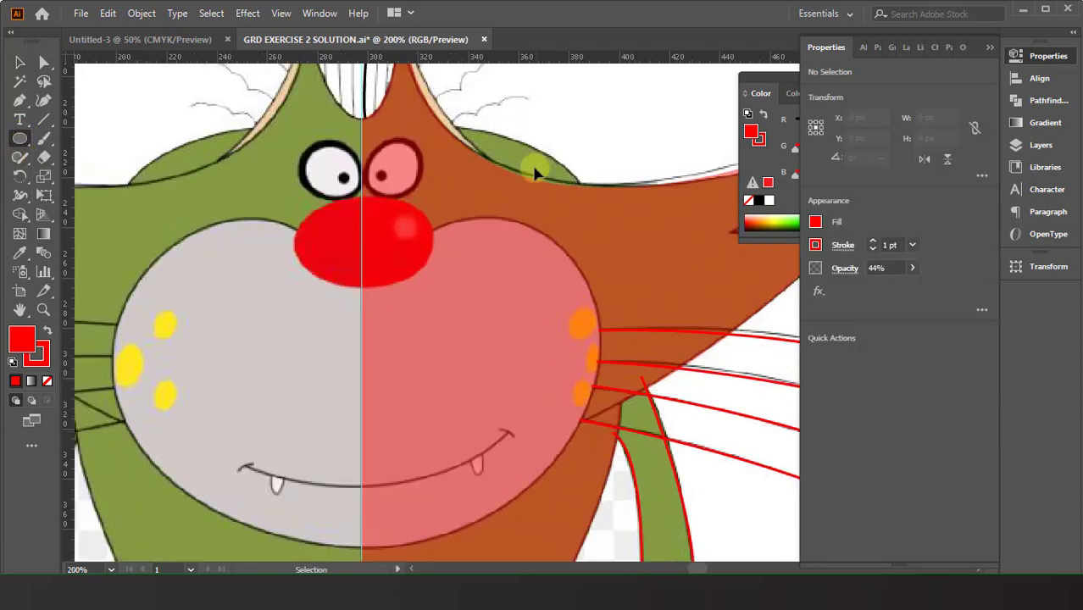
pyautogui.keyDown('alt'); pyautogui.scroll(2, 395, 226); pyautogui.keyUp('alt')
pyautogui.scroll(2, 395, 226)
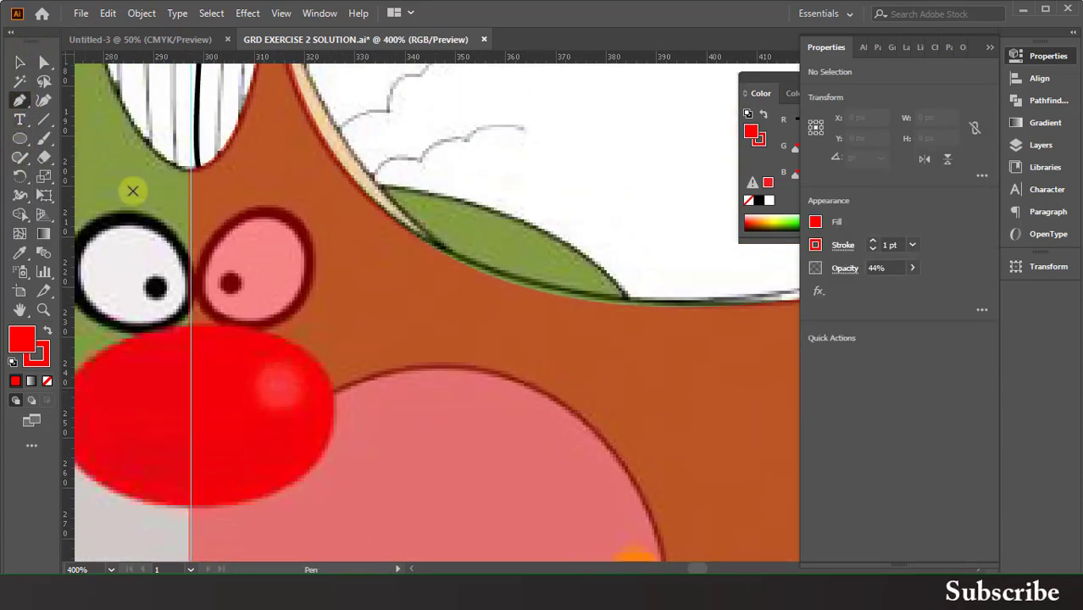
# Step: Trace a closed curved shape around the pink right eye
pyautogui.moveTo(198, 288)
pyautogui.mouseDown()
pyautogui.moveTo(222, 213)
pyautogui.moveTo(317, 232)
pyautogui.moveTo(304, 221)
pyautogui.mouseUp()
pyautogui.click(316, 222)
pyautogui.hotkey('ctrl', 'z')
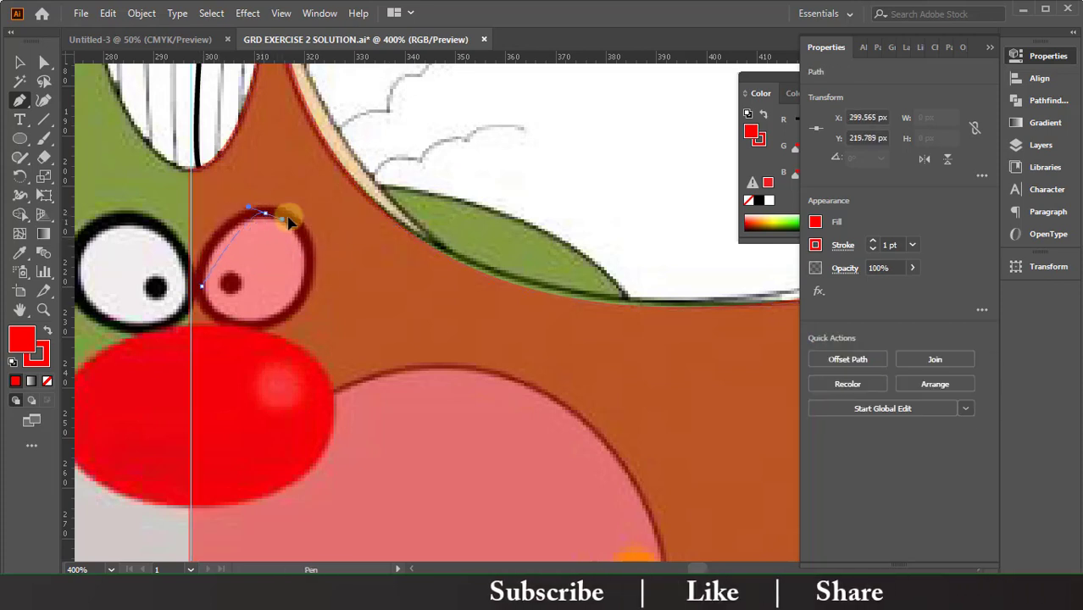
pyautogui.moveTo(307, 275)
pyautogui.mouseDown()
pyautogui.moveTo(272, 322)
pyautogui.moveTo(242, 334)
pyautogui.mouseUp()
pyautogui.moveTo(201, 288); pyautogui.dragTo(271, 291)
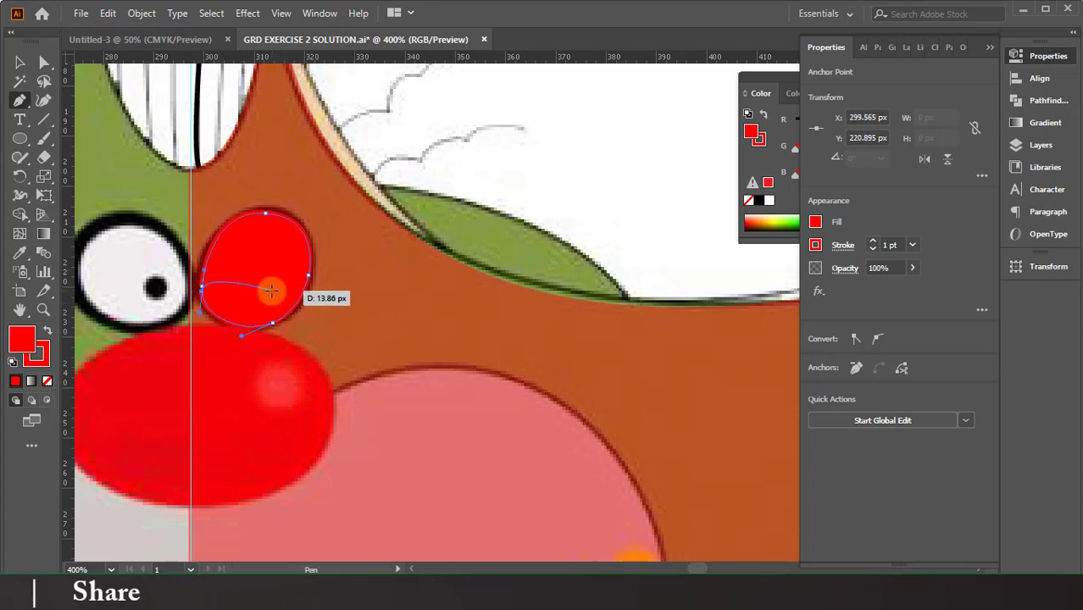
# Step: Lower the eye shape's opacity to 28% and give it a 2 pt black outline
pyautogui.click(867, 288)
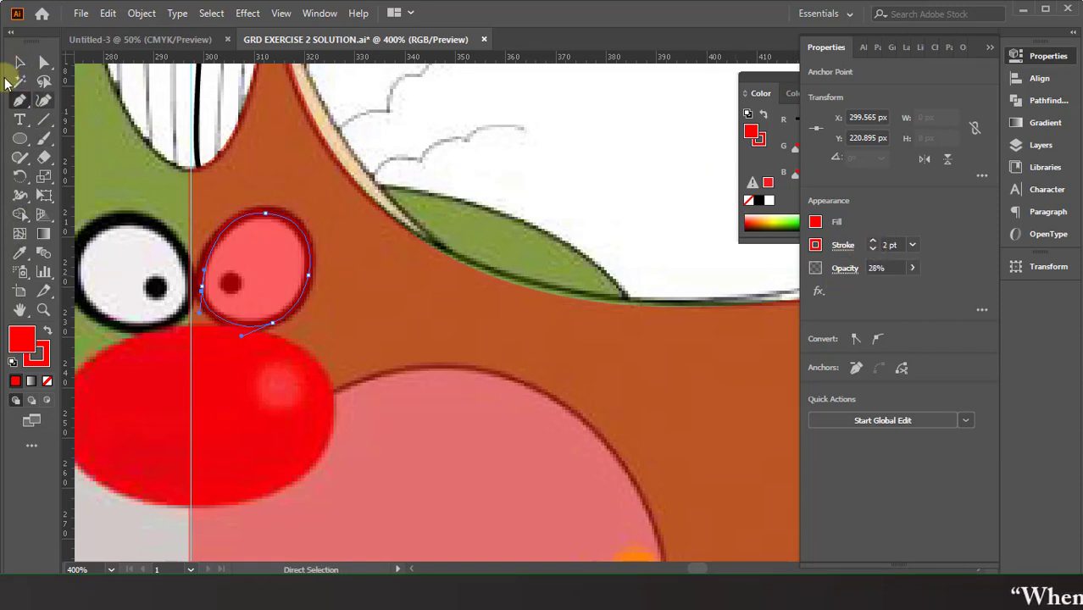
pyautogui.click(139, 252)
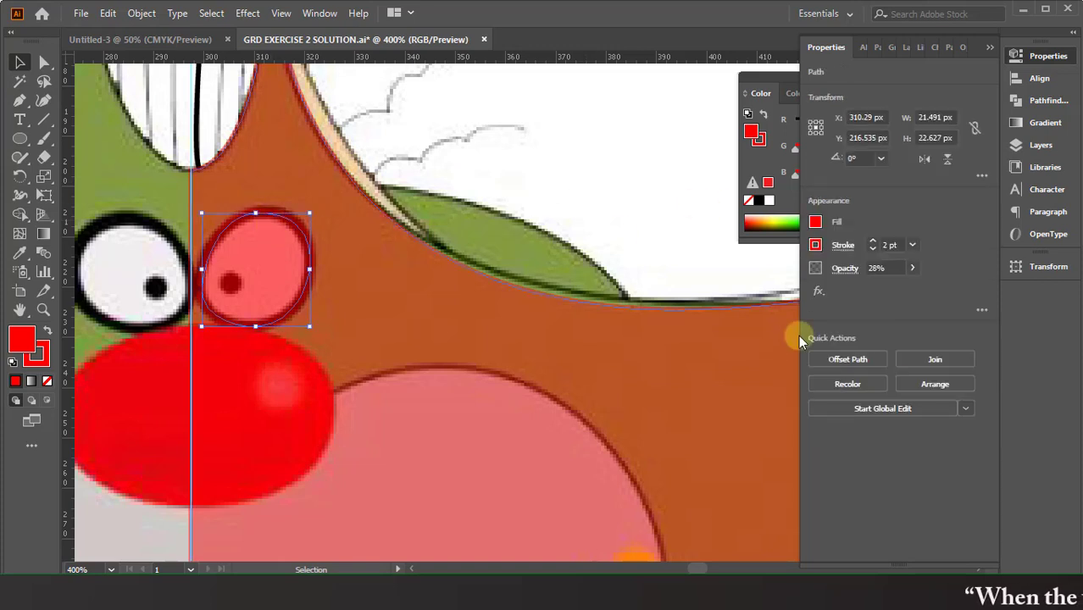
pyautogui.click(815, 246)
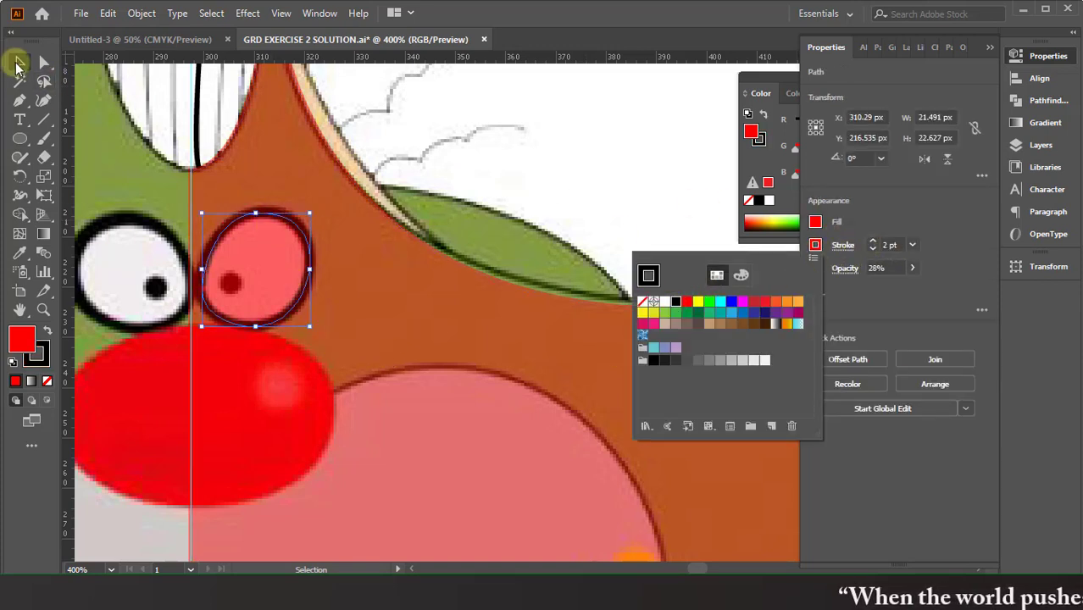
pyautogui.click(583, 184)
pyautogui.scroll(-2, 573, 197)
pyautogui.hscroll(-2, 573, 196)
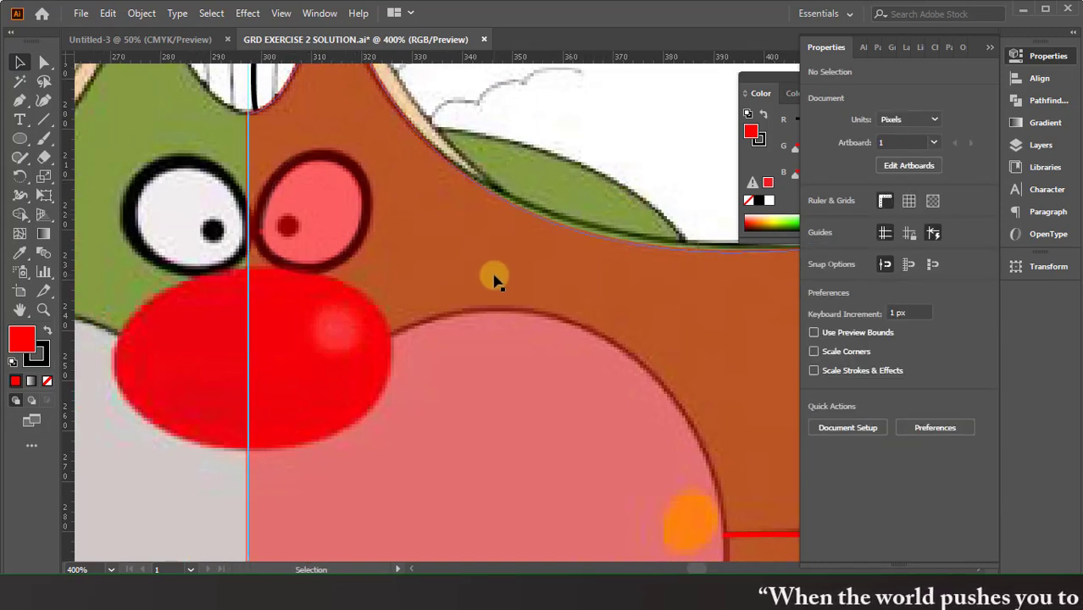
# Step: Start a red path at the top of the nose, curving around its right side
pyautogui.scroll(-2, 494, 279)
pyautogui.hscroll(2, 494, 280)
pyautogui.click(17, 139)
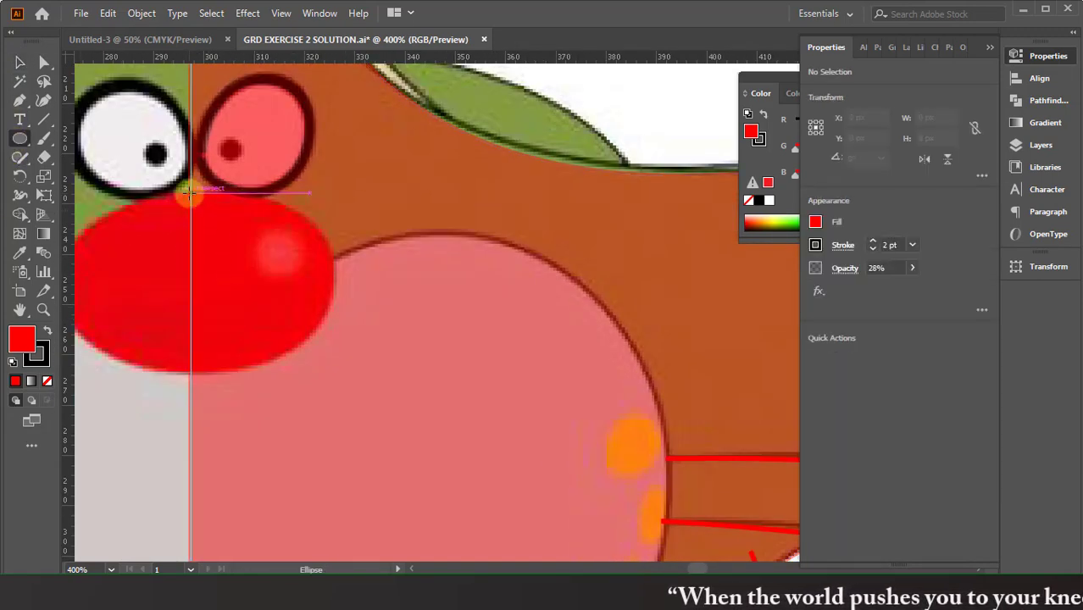
pyautogui.moveTo(333, 353); pyautogui.dragTo(333, 350)
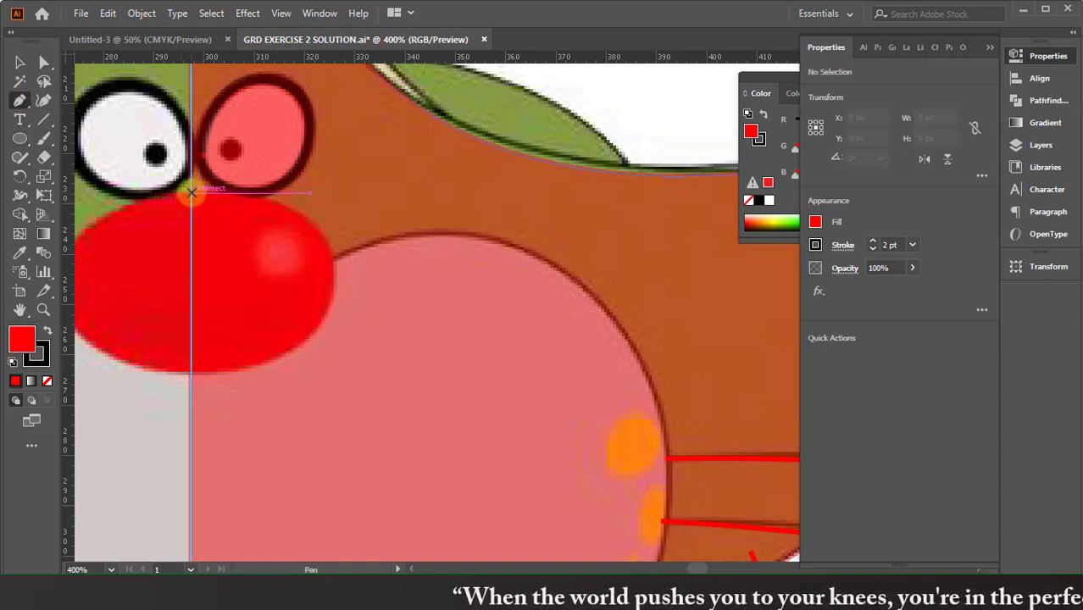
pyautogui.click(191, 194)
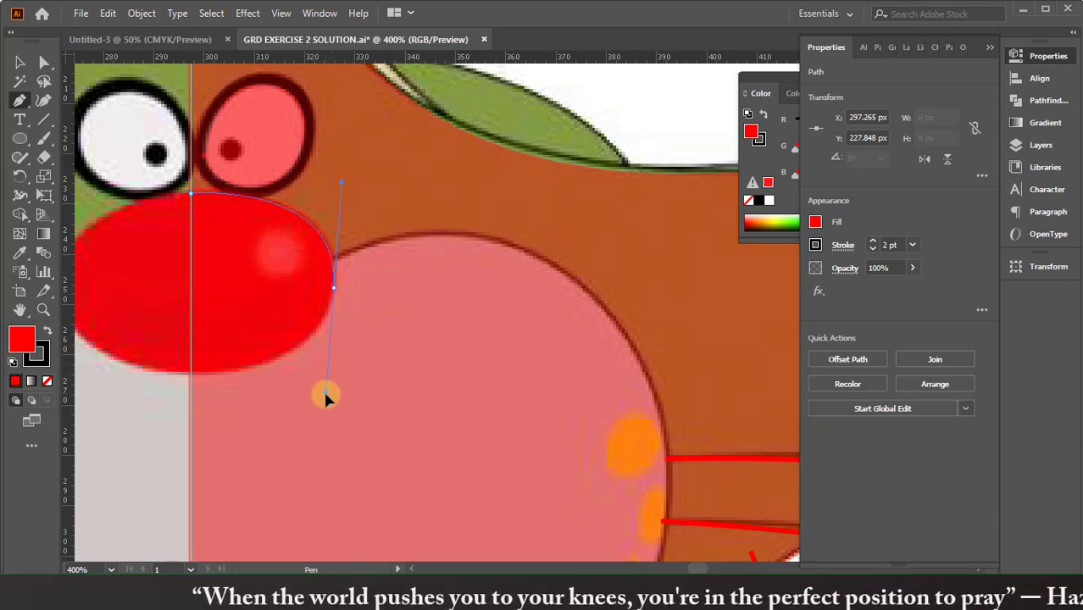
pyautogui.moveTo(326, 395); pyautogui.dragTo(326, 391)
pyautogui.click(334, 287)
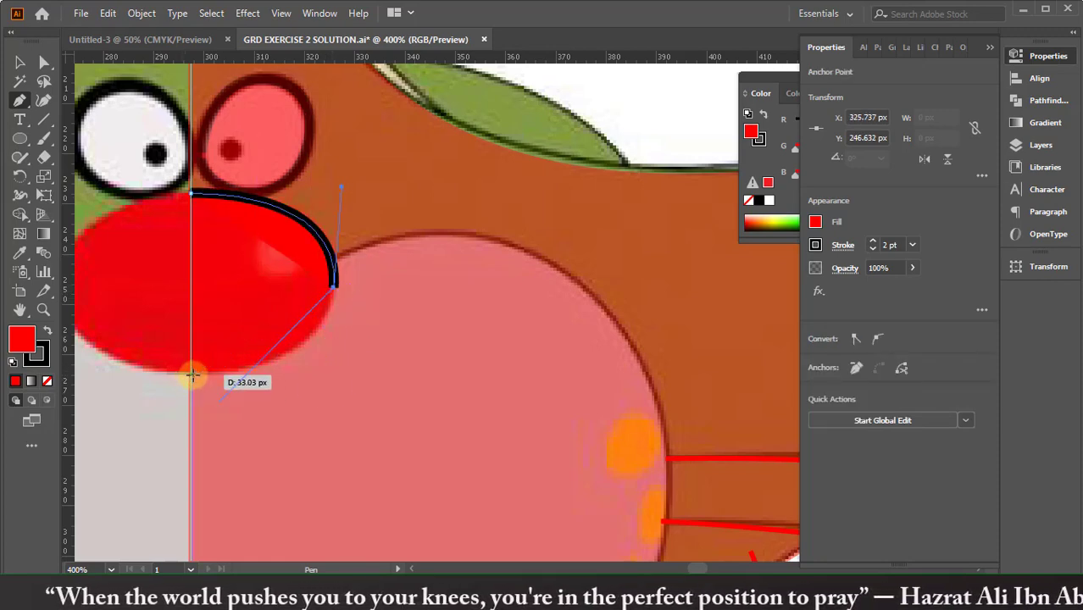
pyautogui.moveTo(188, 373); pyautogui.dragTo(127, 458)
# Step: Redraw the nose path's curve down to the nose bottom
pyautogui.hscroll(-3, 515, 424)
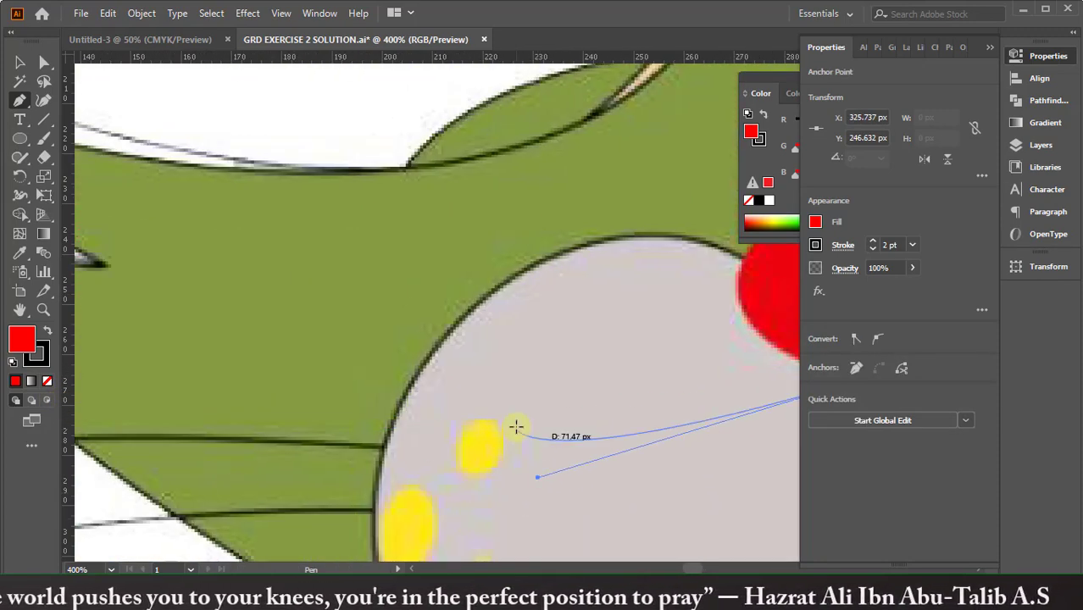
pyautogui.hscroll(3, 518, 415)
pyautogui.hscroll(1, 525, 409)
pyautogui.hotkey('ctrl', 'z')
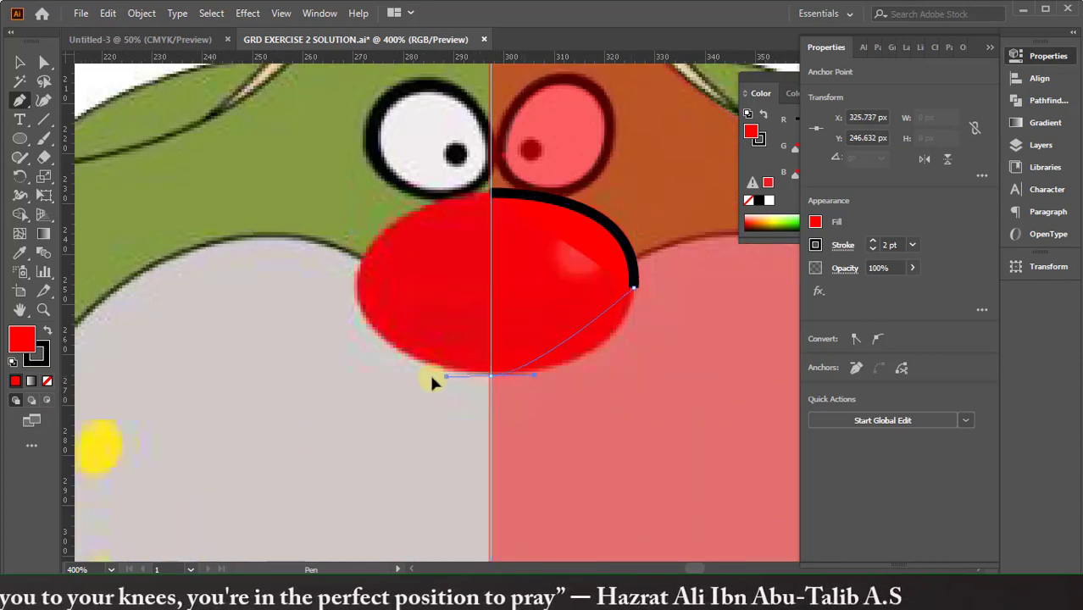
pyautogui.moveTo(338, 392); pyautogui.dragTo(337, 391)
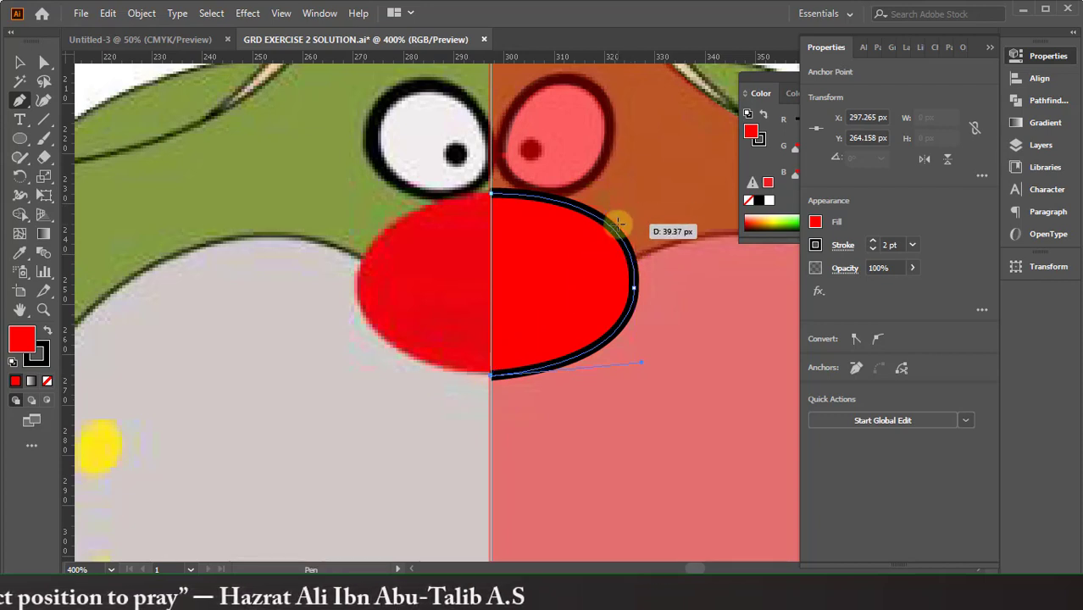
pyautogui.hscroll(3, 624, 225)
# Step: Set the nose shape's stroke to None, leaving a solid red fill
pyautogui.click(815, 246)
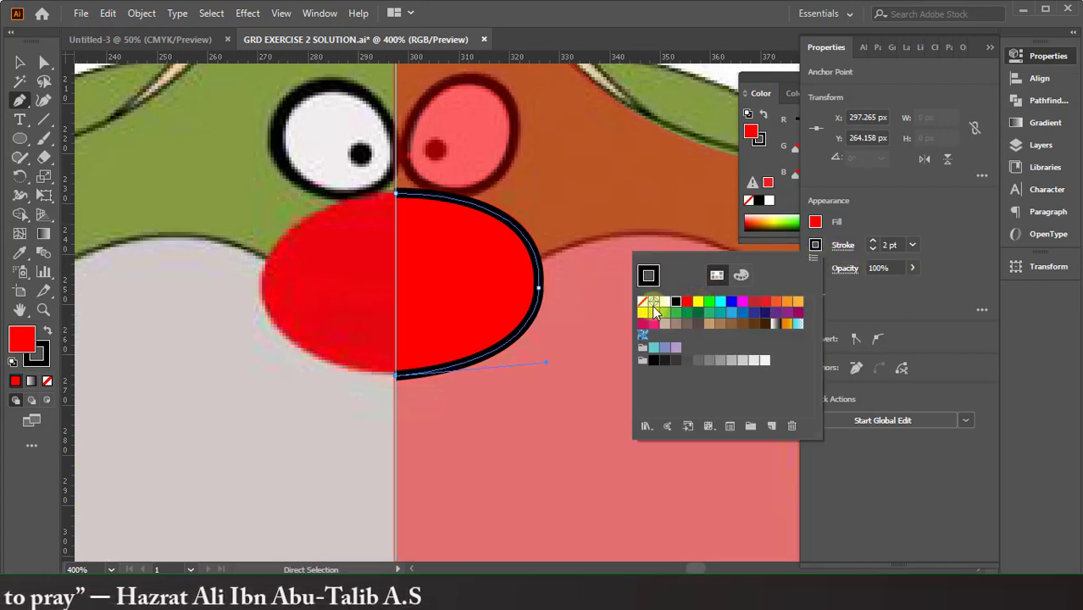
pyautogui.click(643, 302)
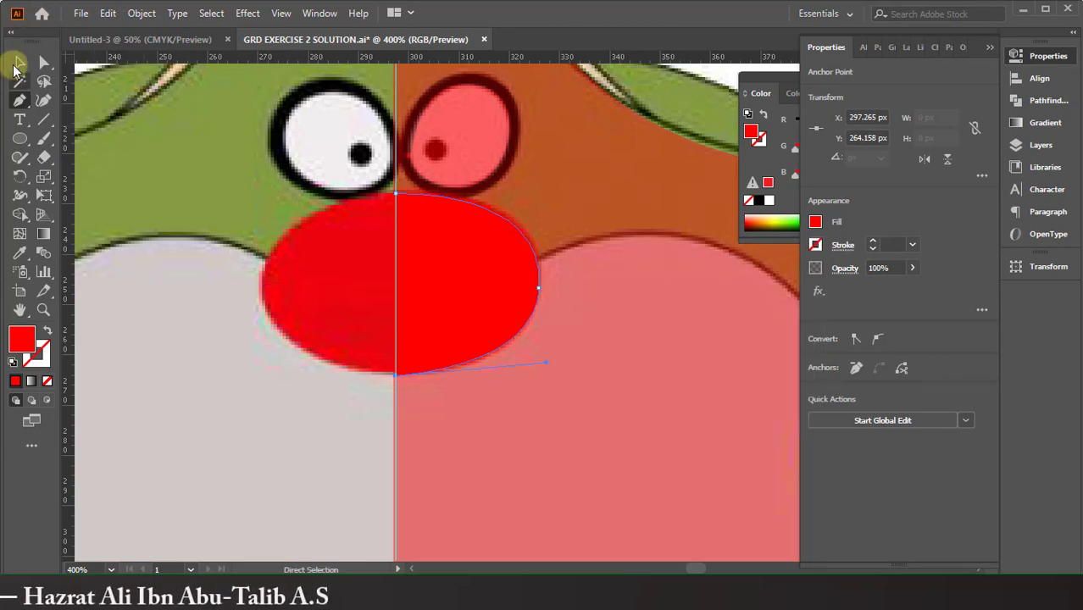
pyautogui.click(19, 63)
pyautogui.hscroll(3, 139, 277)
pyautogui.click(160, 379)
pyautogui.scroll(4, 161, 379)
# Step: Trace the right ear's highlight from its tip down along the ear's edge
pyautogui.hscroll(3, 174, 365)
pyautogui.scroll(2, 174, 364)
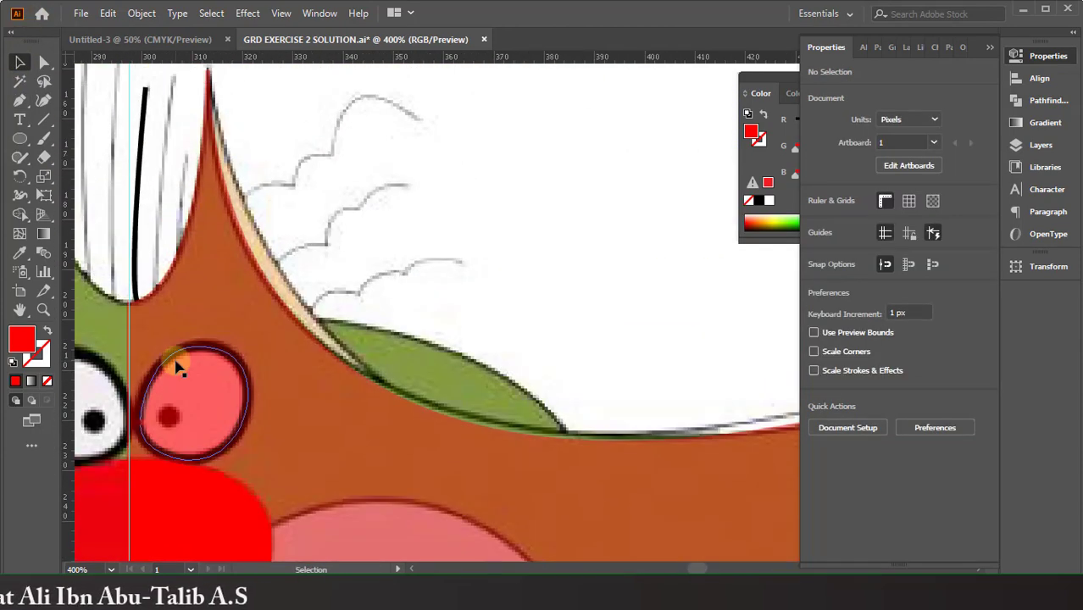
pyautogui.scroll(2, 178, 366)
pyautogui.click(20, 101)
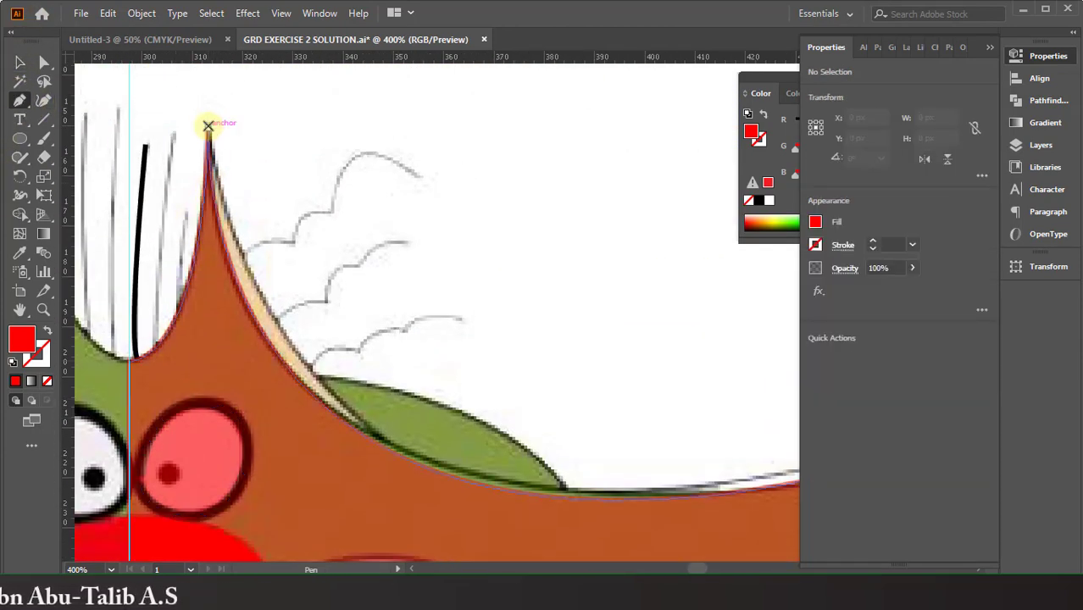
pyautogui.moveTo(208, 125); pyautogui.dragTo(312, 373)
pyautogui.moveTo(417, 456)
pyautogui.mouseDown()
pyautogui.moveTo(398, 462)
pyautogui.moveTo(583, 508)
pyautogui.mouseUp()
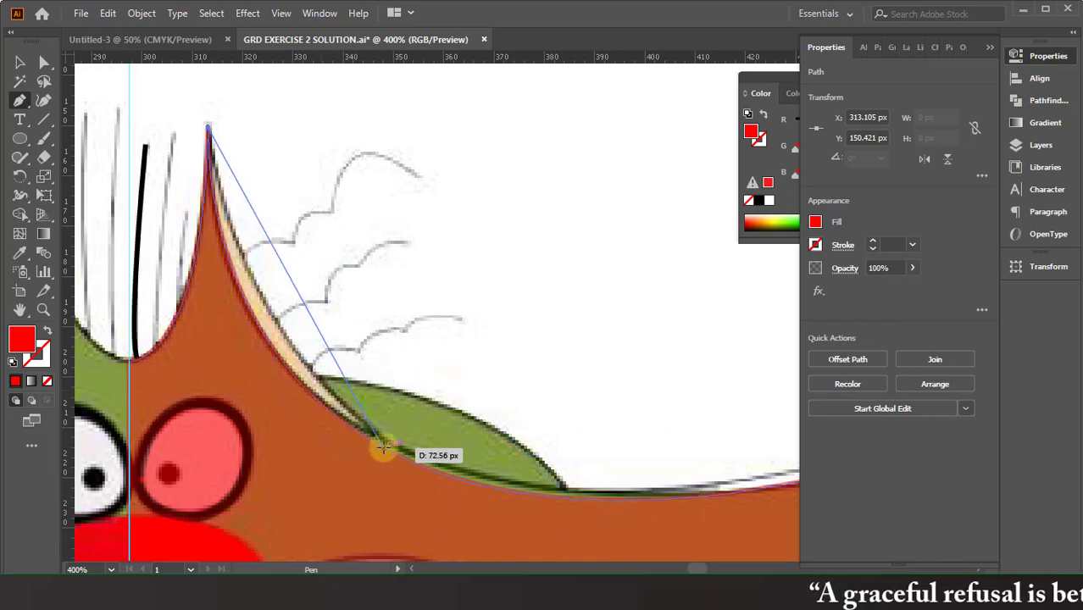
pyautogui.moveTo(383, 447); pyautogui.dragTo(607, 407)
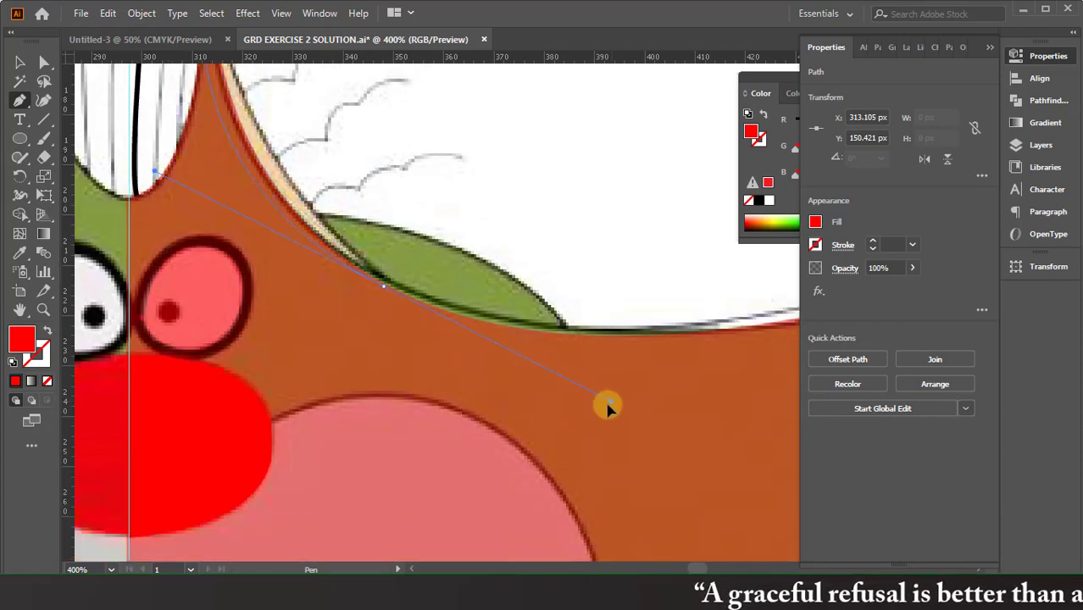
pyautogui.scroll(3, 587, 403)
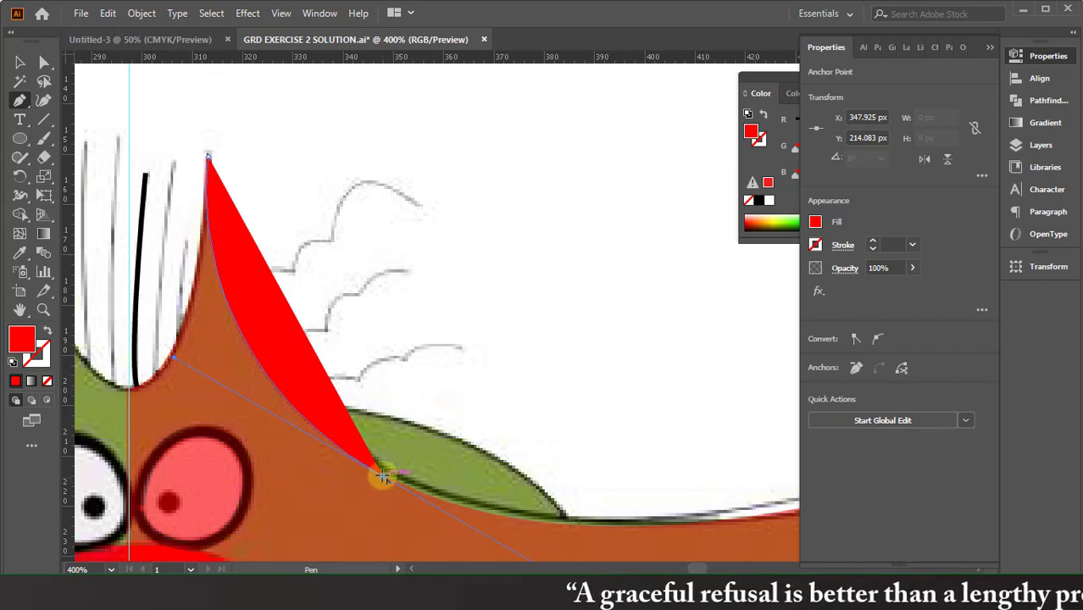
# Step: Set the highlight path's fill to None and zoom out to 300%
pyautogui.click(815, 221)
pyautogui.click(642, 278)
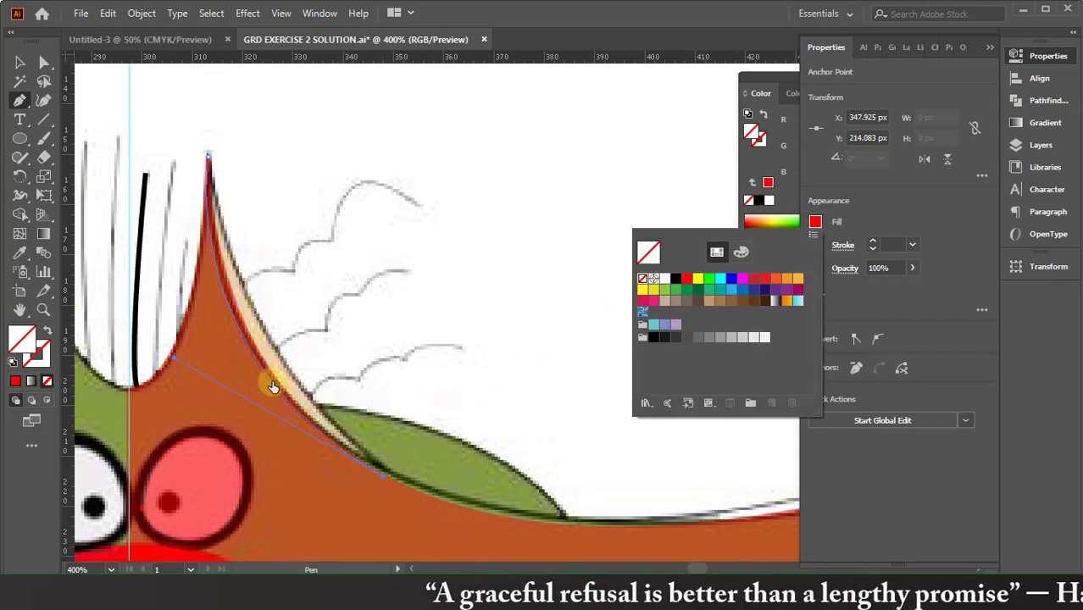
pyautogui.click(19, 99)
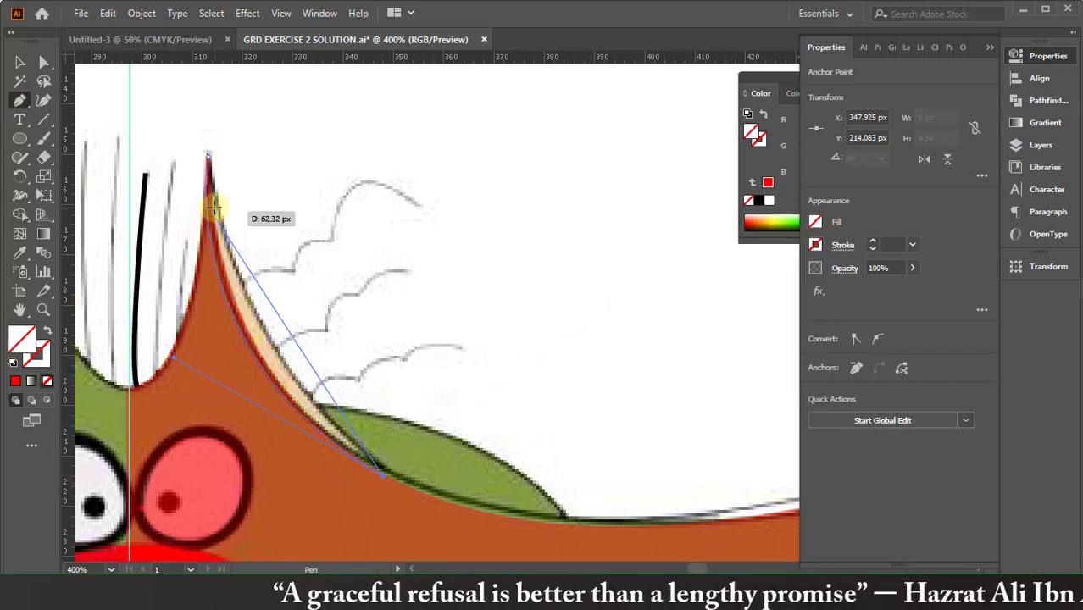
pyautogui.moveTo(214, 206); pyautogui.dragTo(214, 135)
pyautogui.scroll(5, 254, 212)
pyautogui.scroll(-4, 275, 271)
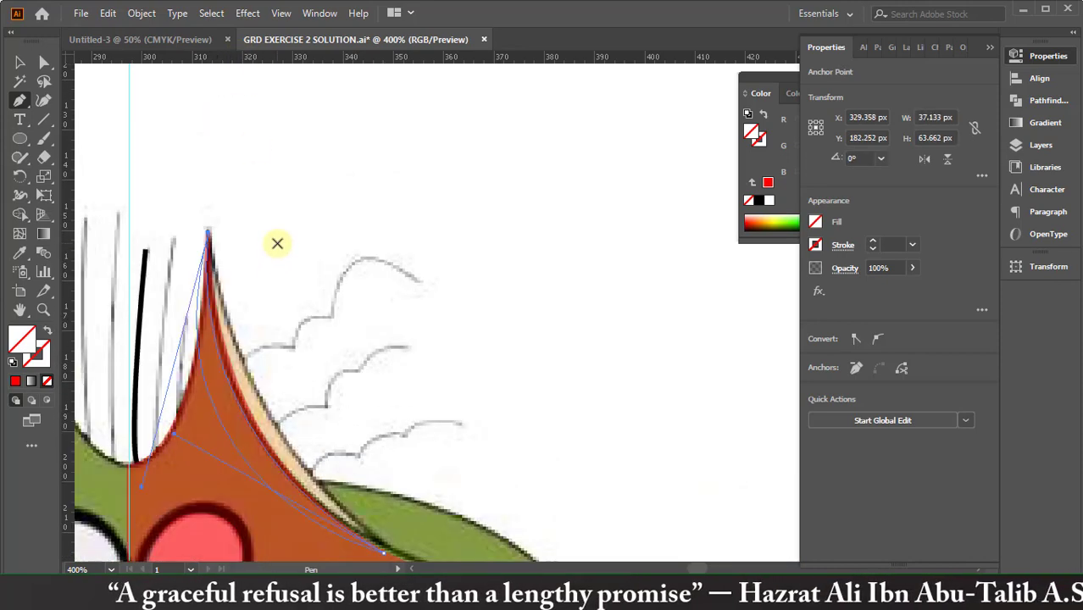
pyautogui.hotkey('ctrl', '-')
pyautogui.hscroll(-5, 339, 237)
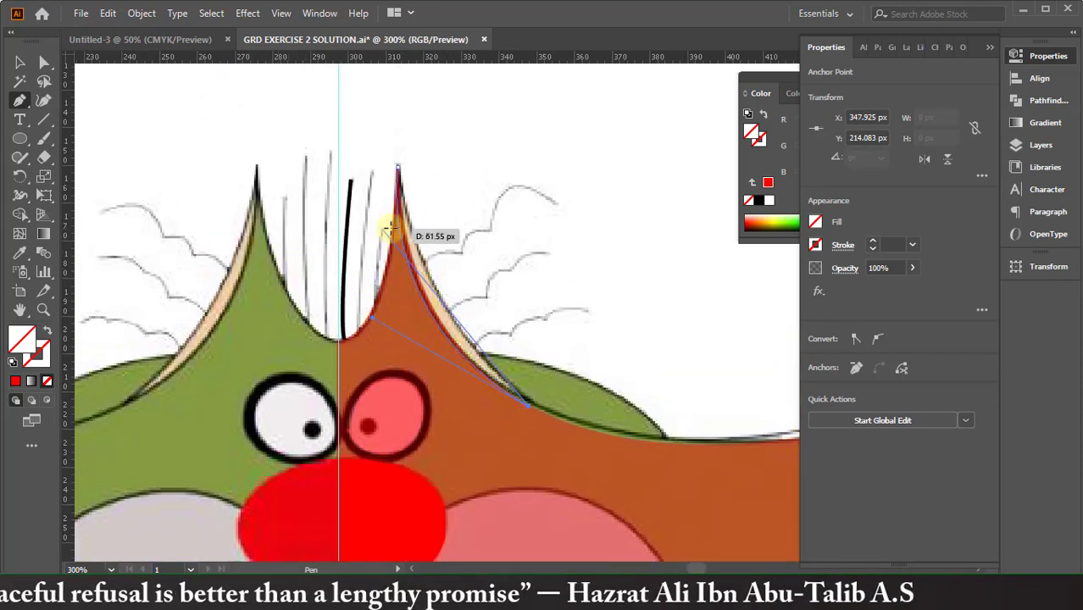
pyautogui.scroll(2, 395, 161)
pyautogui.scroll(2, 392, 127)
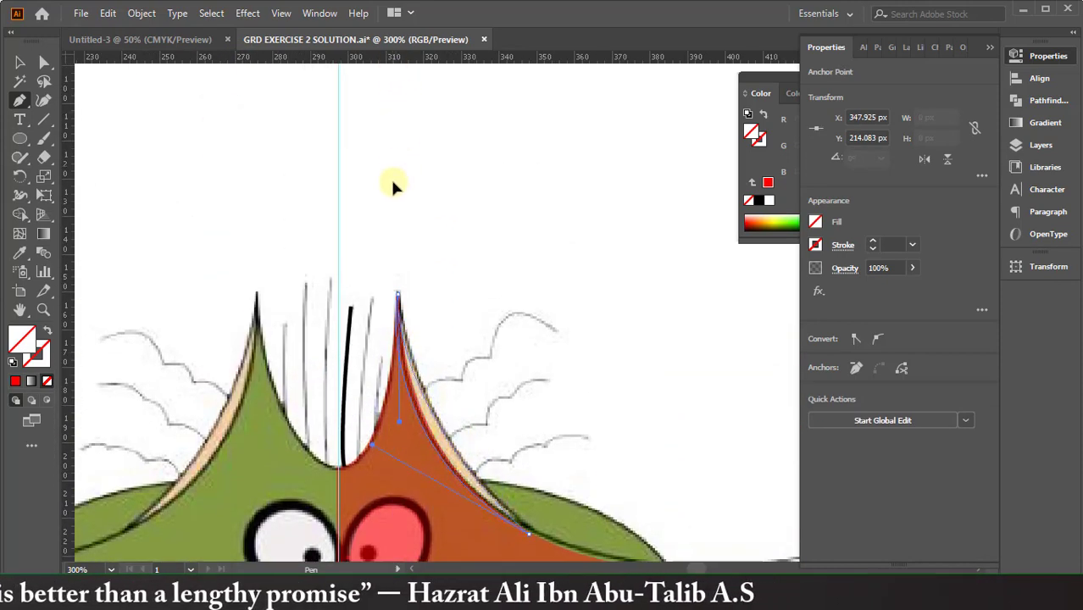
# Step: Give the highlight path a black 1 pt stroke with round caps and joins
pyautogui.click(437, 356)
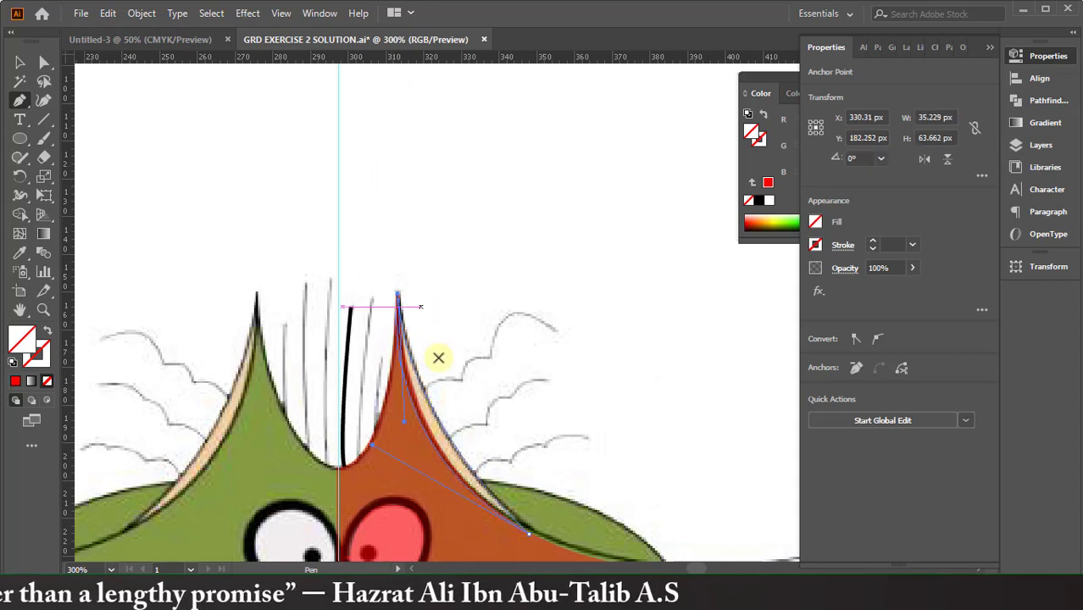
pyautogui.click(871, 244)
pyautogui.click(843, 245)
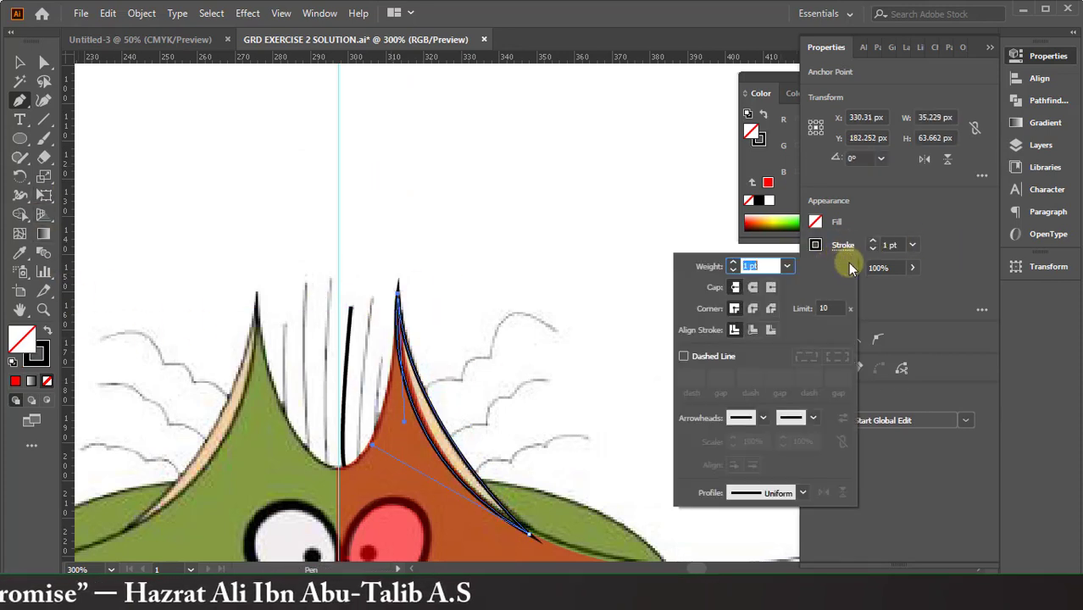
pyautogui.click(755, 287)
pyautogui.click(753, 309)
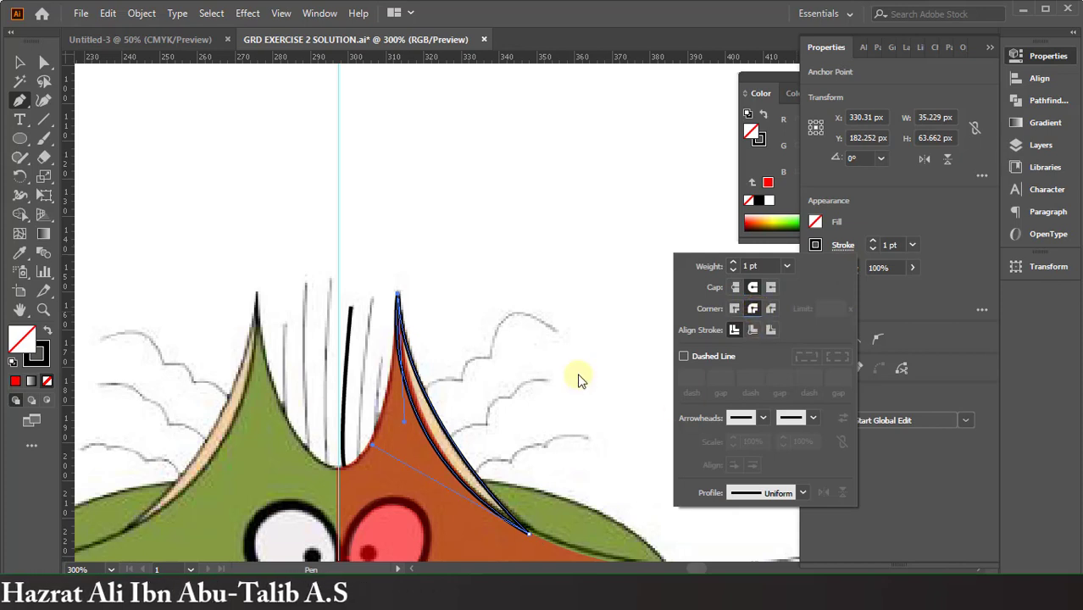
pyautogui.press('Escape')
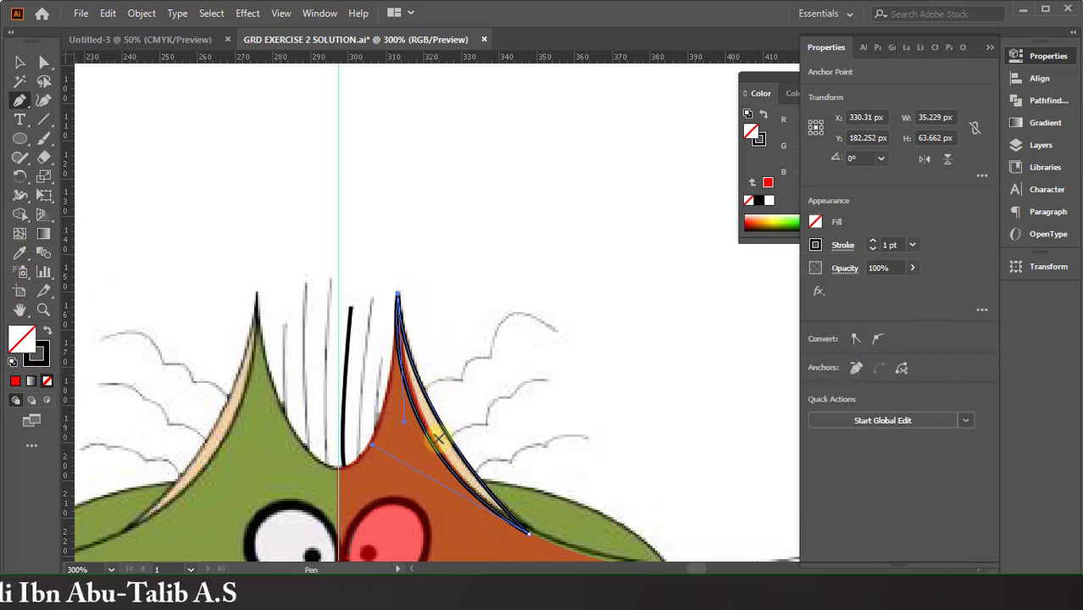
pyautogui.hotkey('ctrl', 'h')
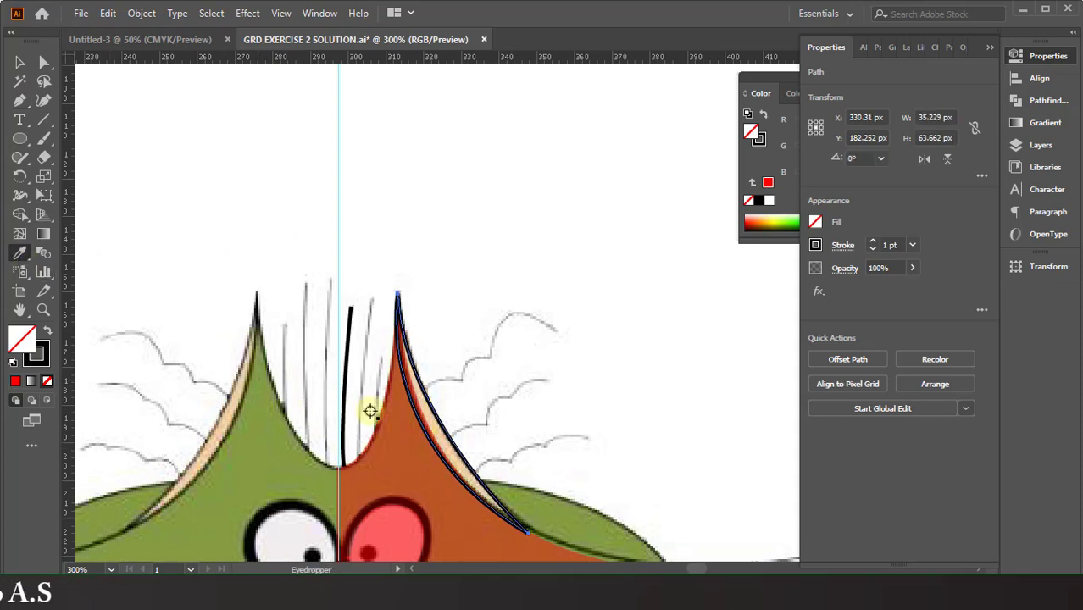
# Step: Fill the strip with the left highlight's peach and set the stroke to 0.75 pt
pyautogui.click(220, 431)
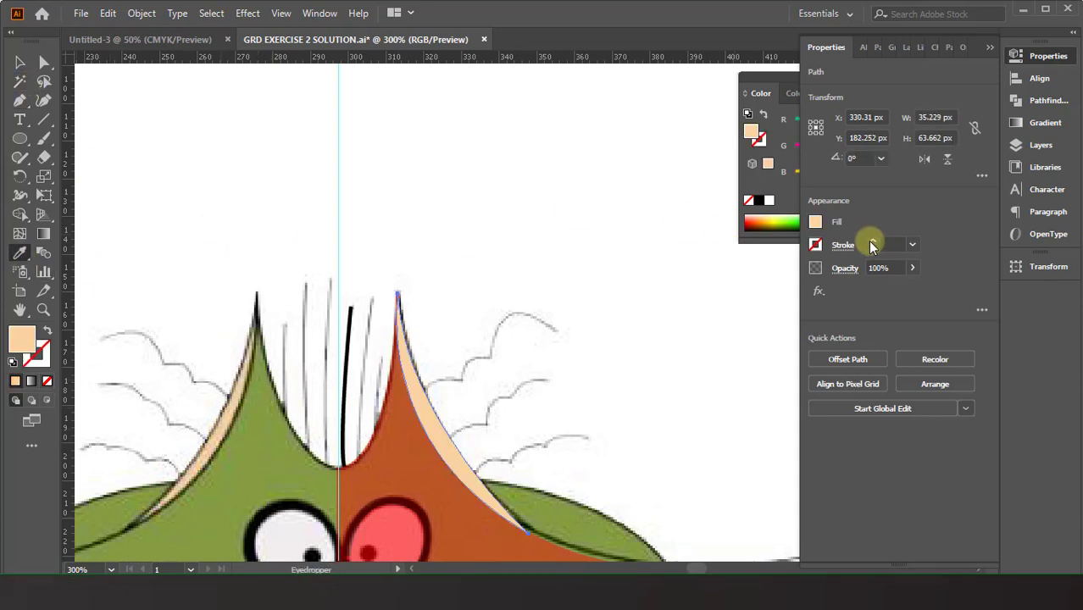
pyautogui.click(844, 245)
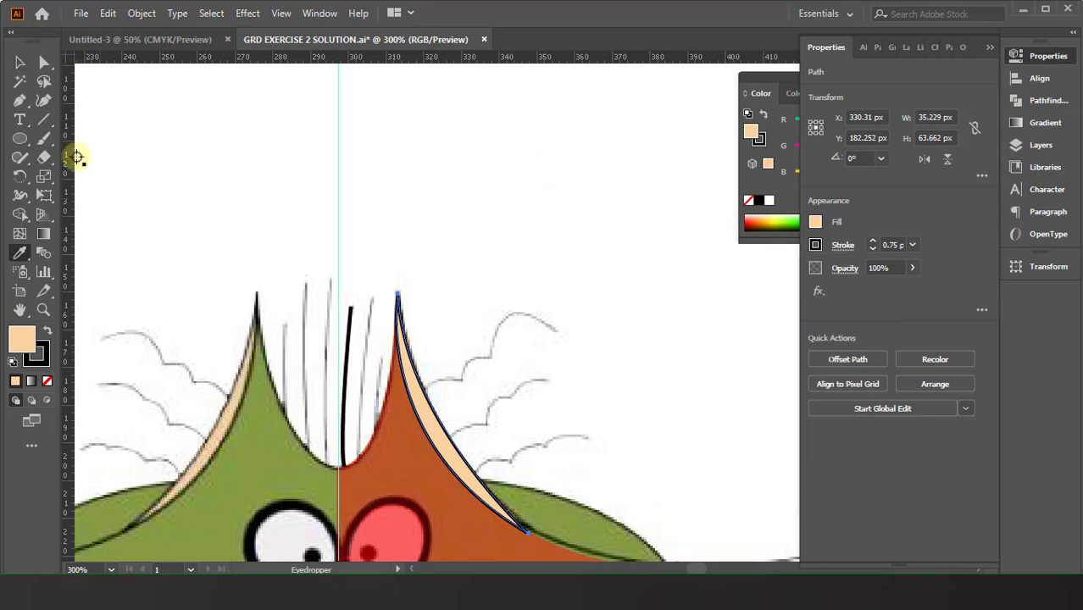
pyautogui.click(500, 315)
pyautogui.scroll(-8, 500, 314)
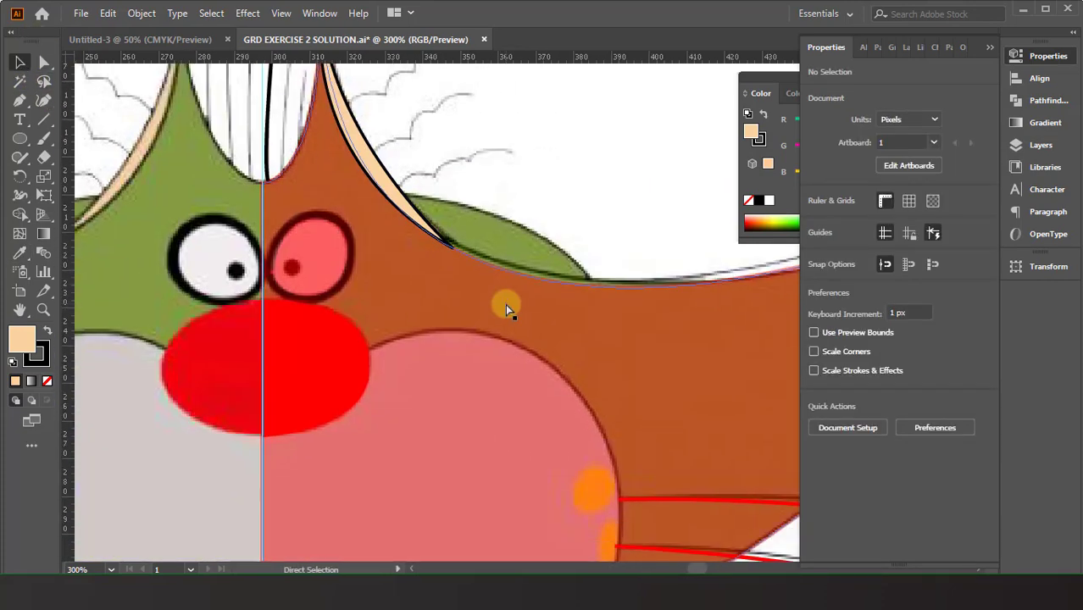
# Step: Give the right-half face shape a 2 pt stroke and restore its lowered opacity
pyautogui.click(505, 307)
pyautogui.click(872, 240)
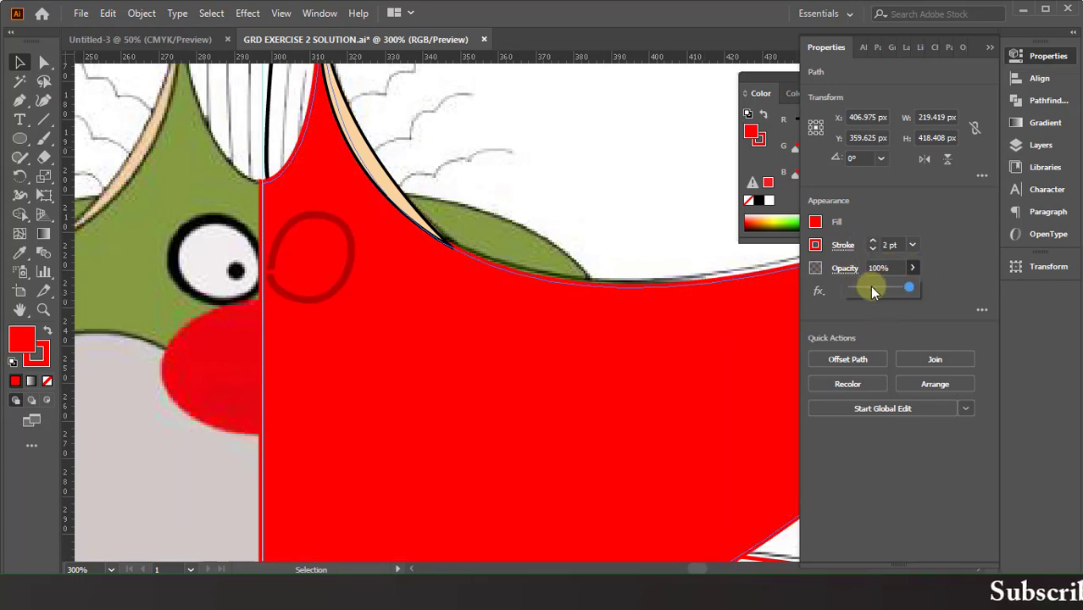
pyautogui.click(873, 291)
pyautogui.click(562, 159)
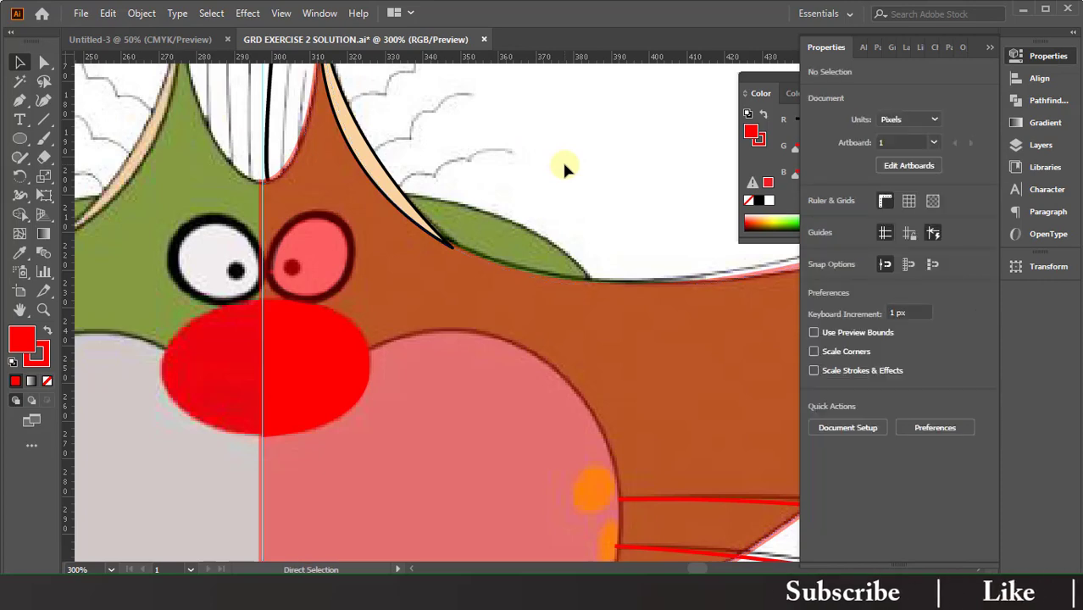
pyautogui.hotkey('ctrl', '-')
pyautogui.hotkey('ctrl', '-')
# Step: Trace a pointed red path over the green leaf beside the ear
pyautogui.hotkey('ctrl', '+')
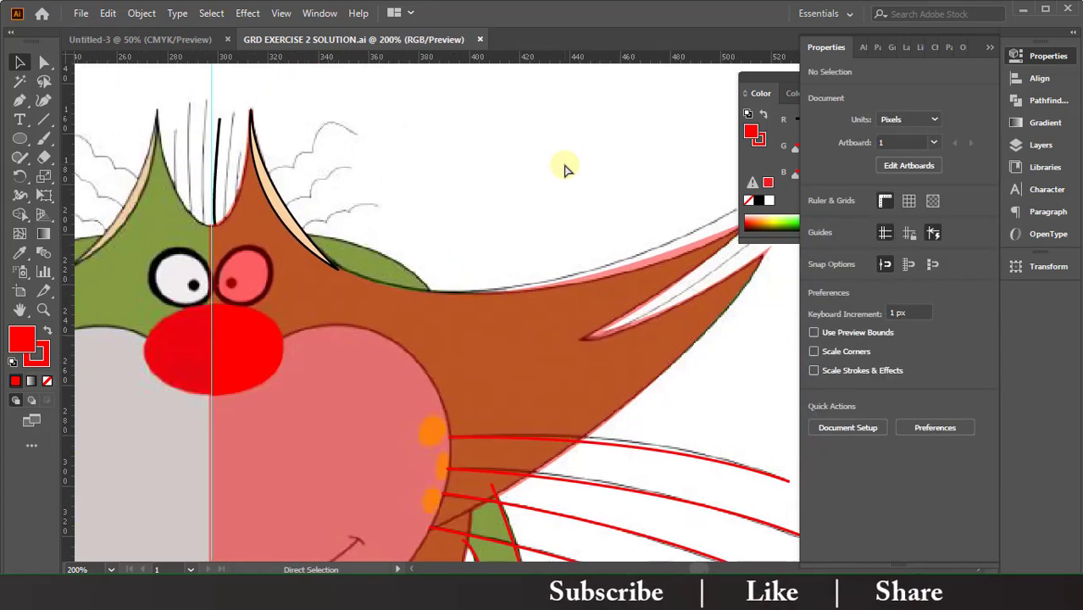
pyautogui.click(20, 100)
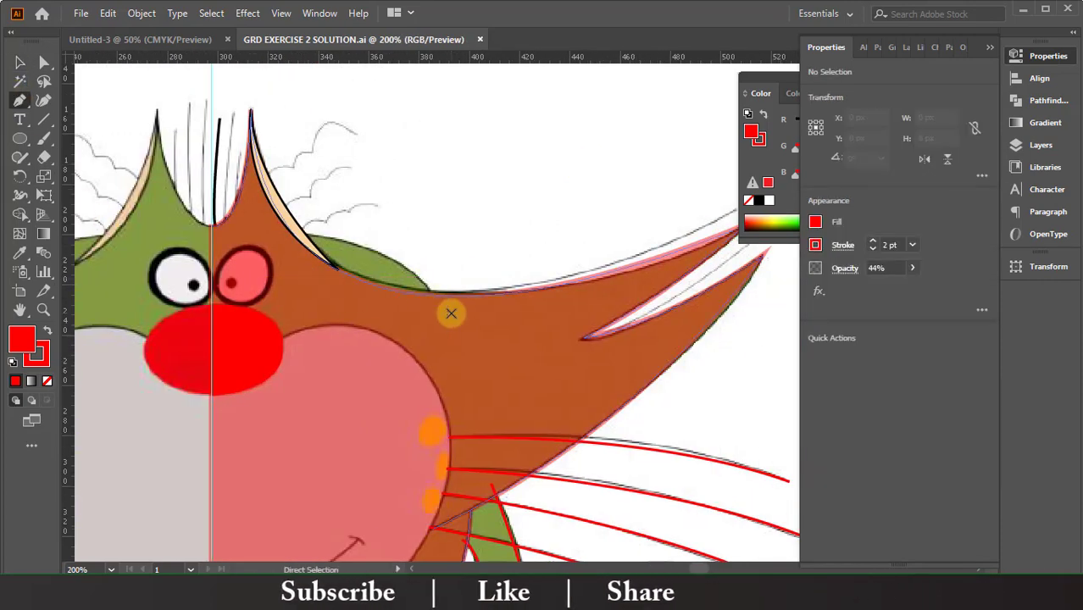
pyautogui.hotkey('ctrl', '+')
pyautogui.hotkey('ctrl', '+')
pyautogui.hotkey('ctrl', '+')
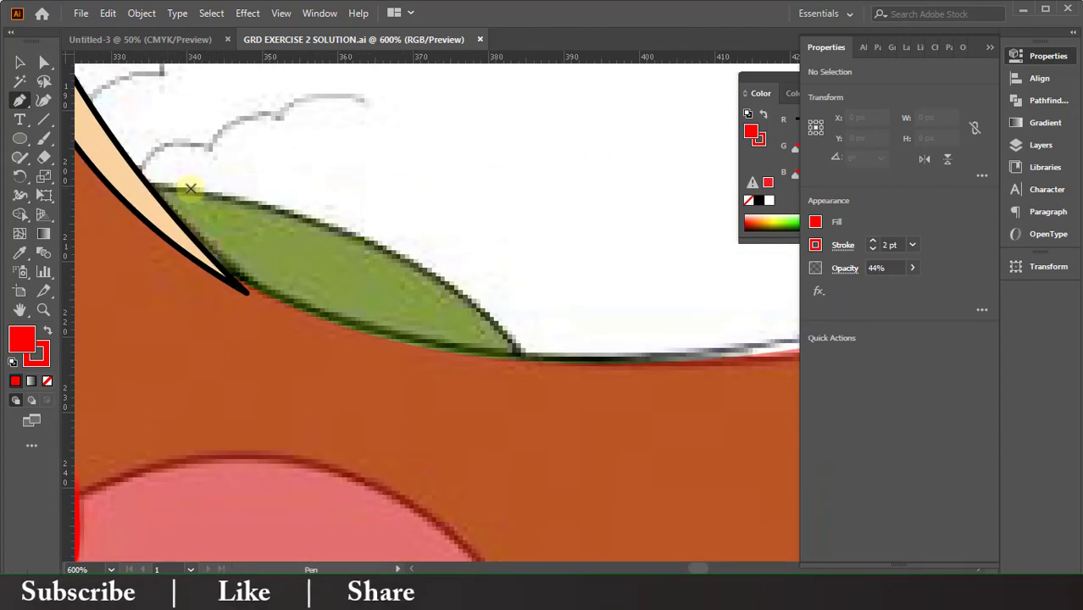
pyautogui.click(150, 187)
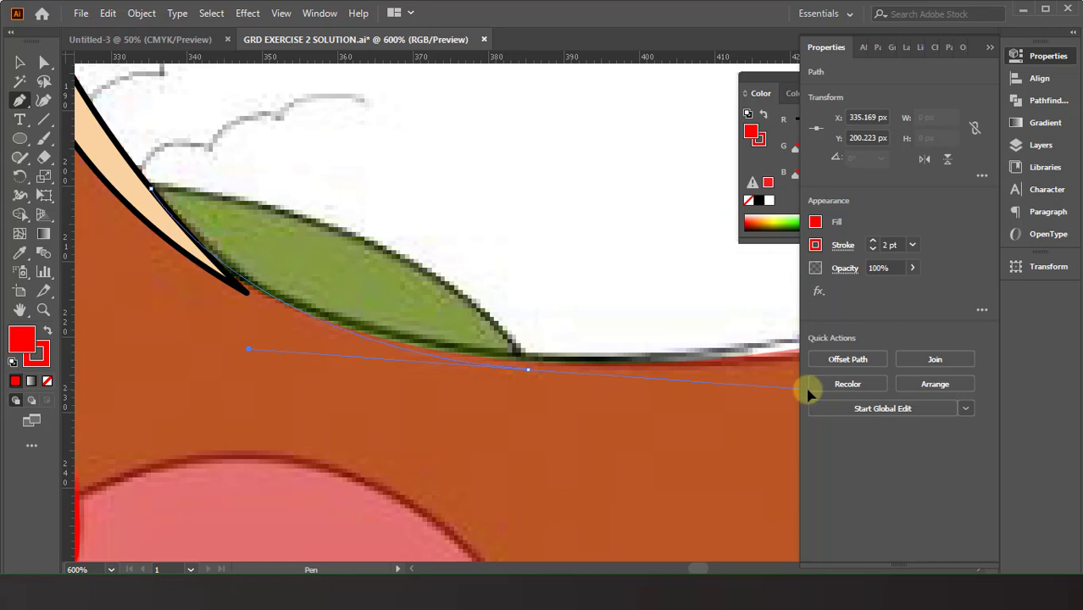
pyautogui.moveTo(808, 392); pyautogui.dragTo(796, 393)
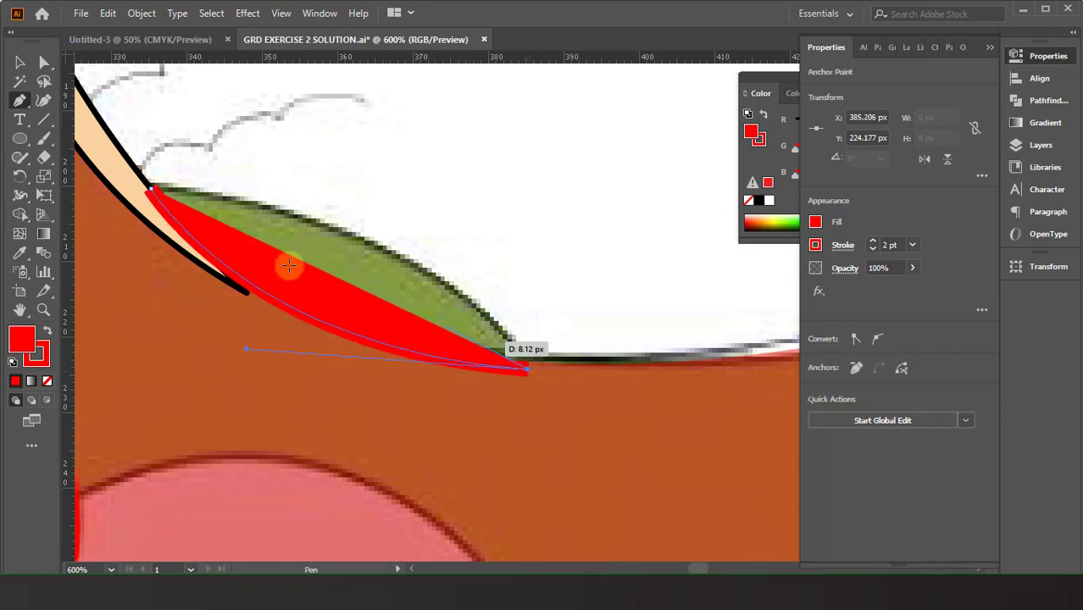
pyautogui.hscroll(-5, 119, 212)
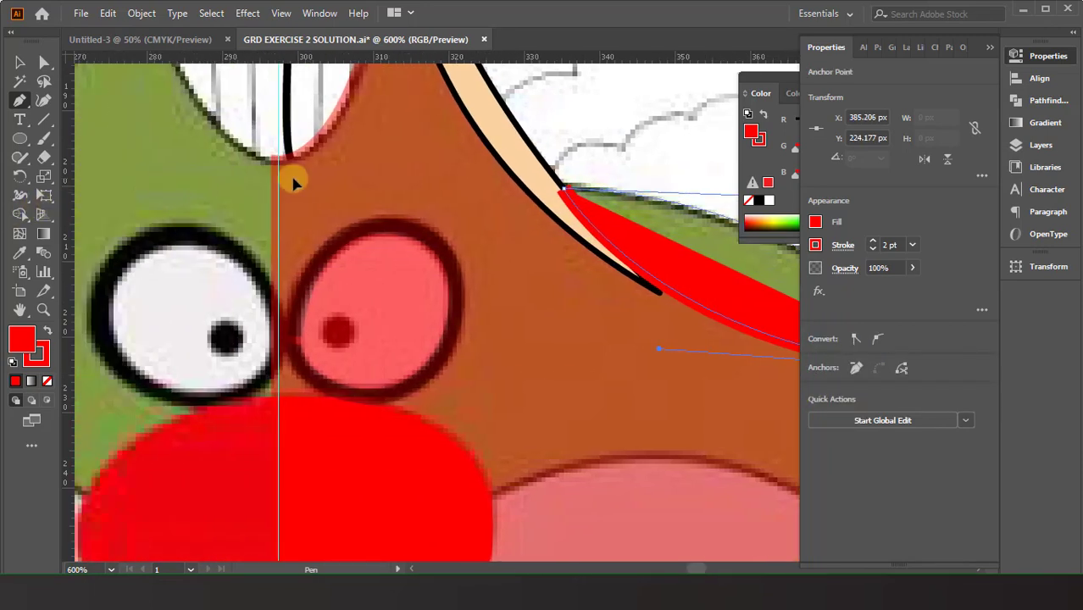
pyautogui.press('a')
pyautogui.hscroll(3, 526, 299)
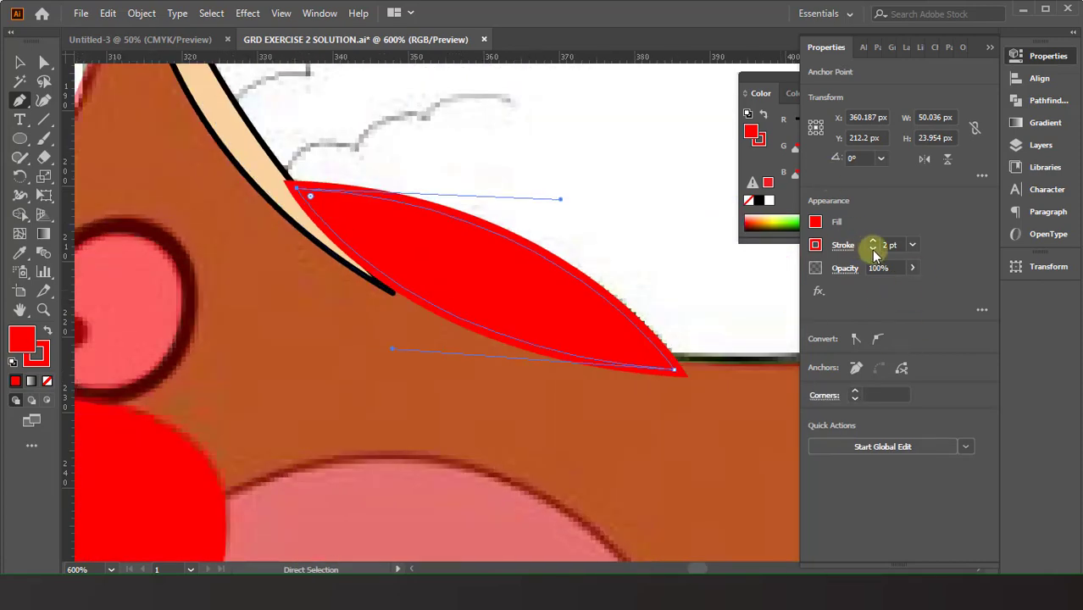
# Step: Give the leaf a black 1 pt stroke
pyautogui.click(817, 248)
pyautogui.click(675, 304)
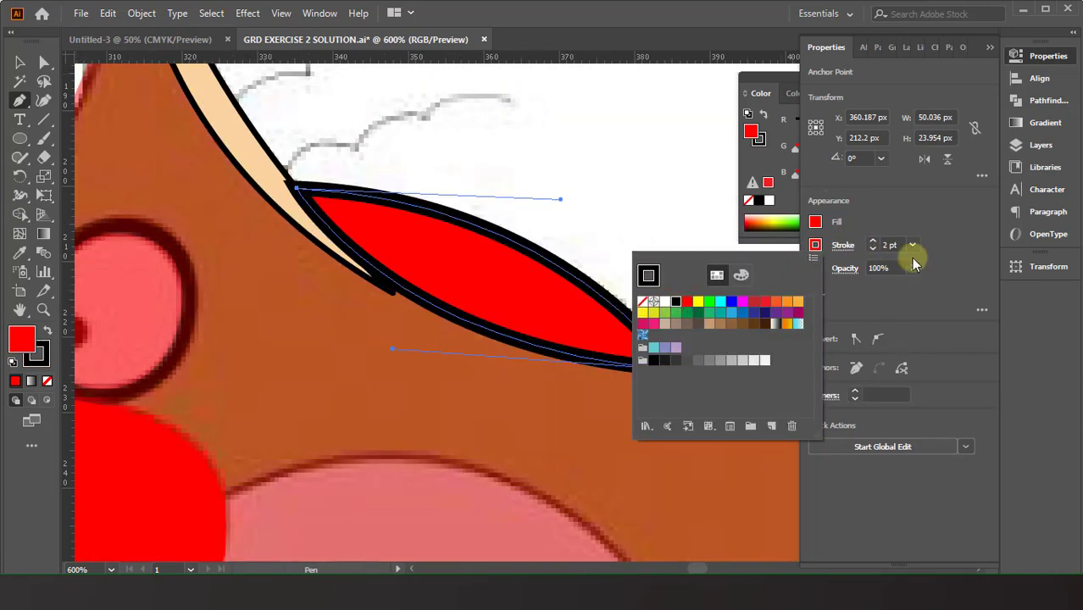
pyautogui.click(873, 249)
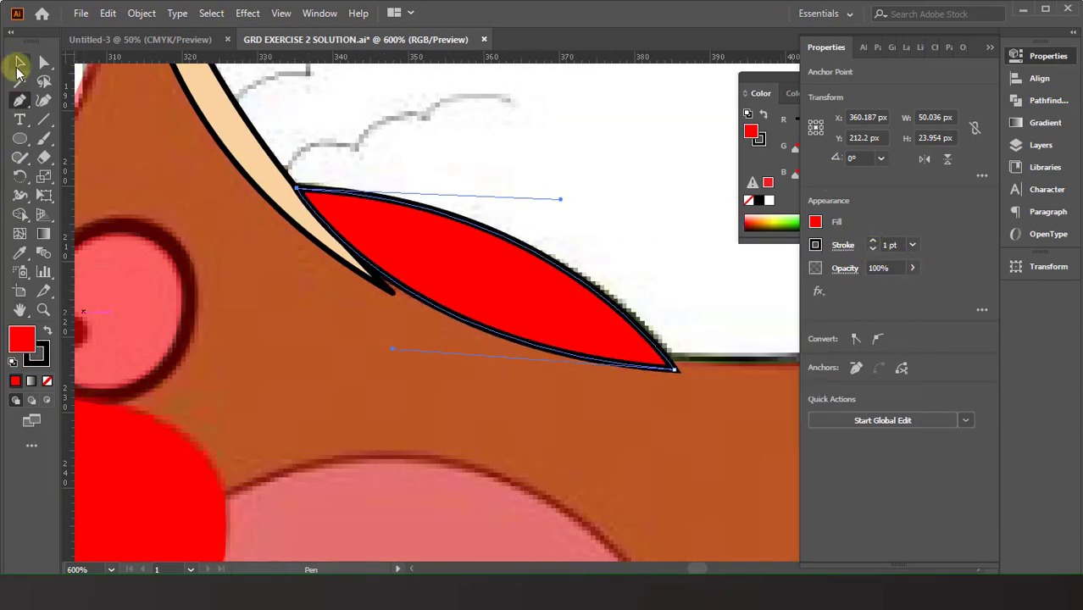
pyautogui.click(532, 143)
pyautogui.hscroll(3, 602, 298)
pyautogui.scroll(-2, 615, 324)
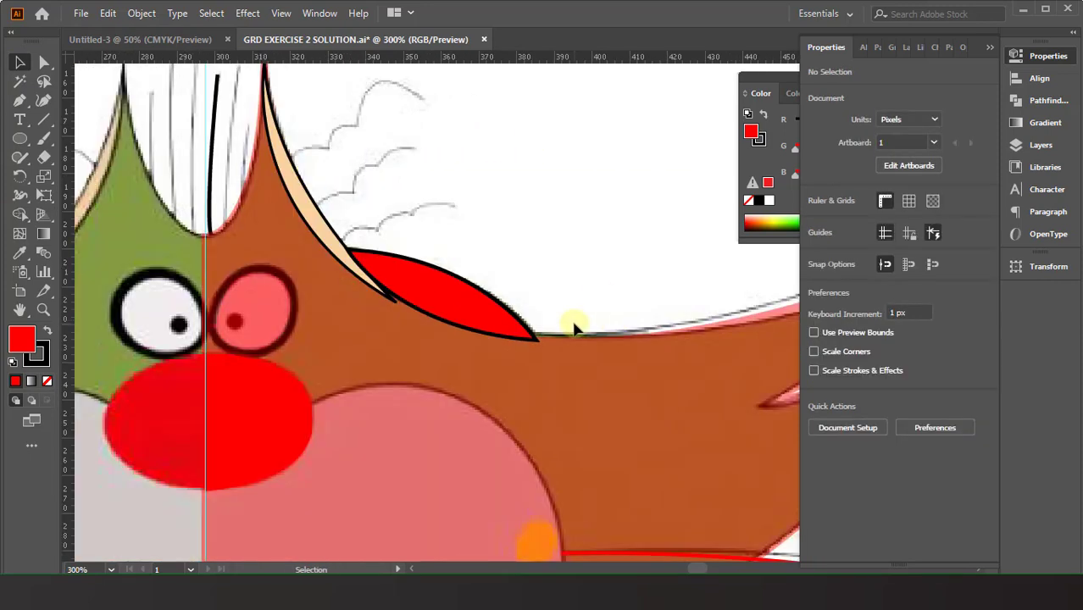
# Step: Tilt the red leaf about 3°, widen it to match the sketch, and save
pyautogui.click(487, 313)
pyautogui.moveTo(442, 337); pyautogui.dragTo(441, 354)
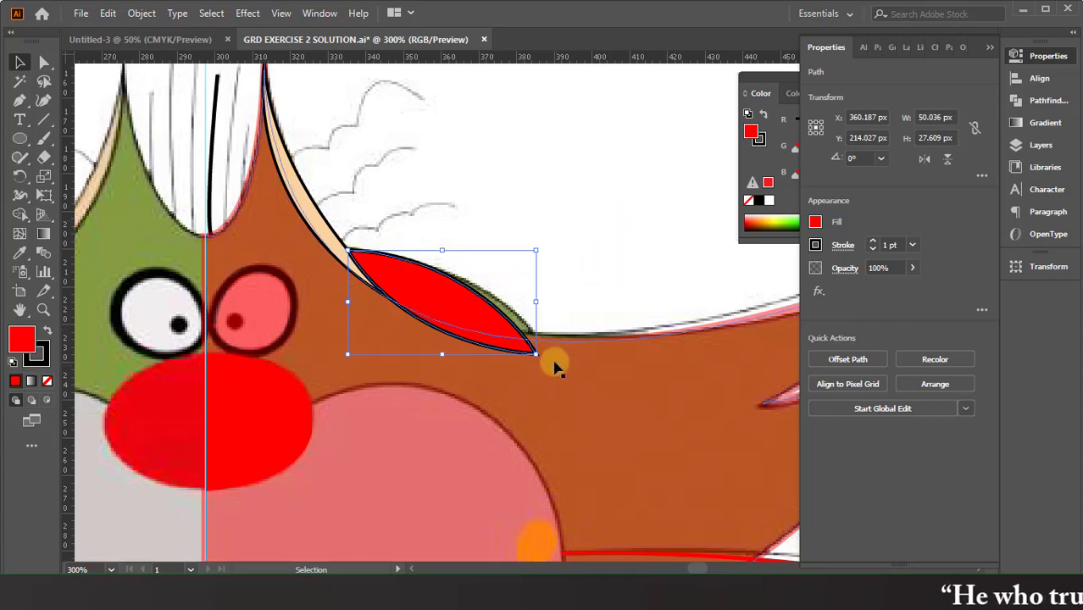
pyautogui.moveTo(555, 366)
pyautogui.mouseDown()
pyautogui.moveTo(537, 350)
pyautogui.moveTo(502, 365)
pyautogui.mouseUp()
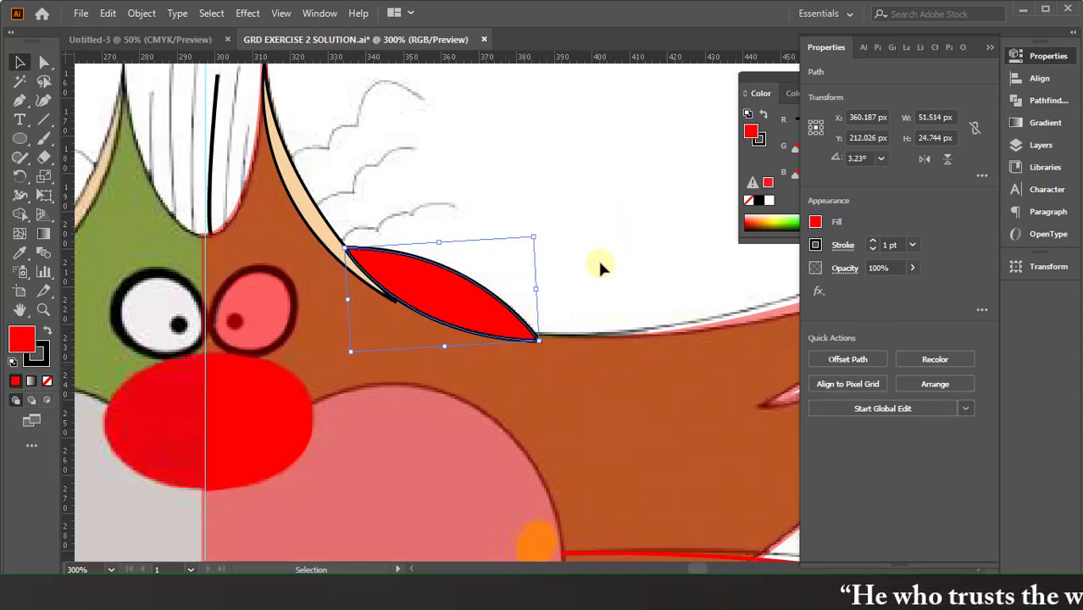
pyautogui.moveTo(350, 351); pyautogui.dragTo(344, 353)
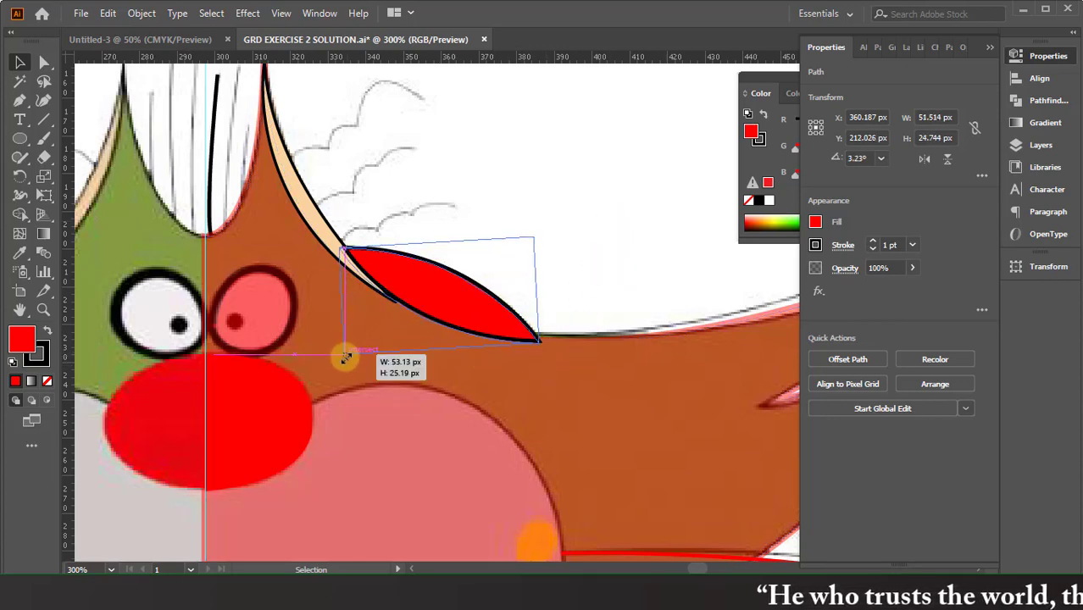
pyautogui.press('a')
pyautogui.click(631, 242)
pyautogui.hscroll(2, 631, 241)
pyautogui.hotkey('ctrl', 's')
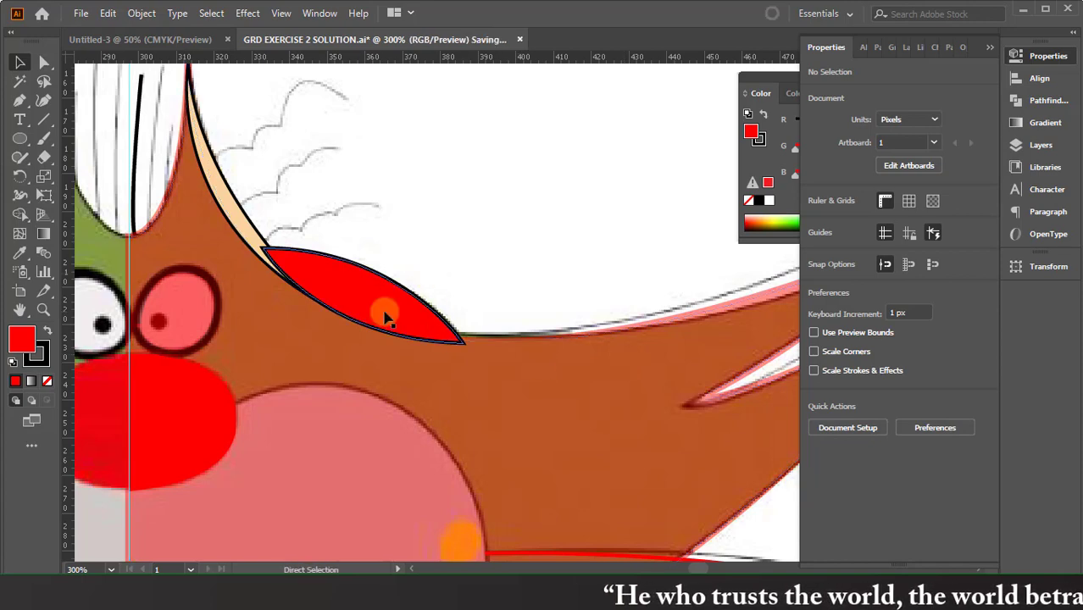
pyautogui.hotkey('ctrl', '=')
pyautogui.hotkey('ctrl', '=')
# Step: Trace the lower cloud's three bumps as one curved pen path
pyautogui.scroll(3, 317, 187)
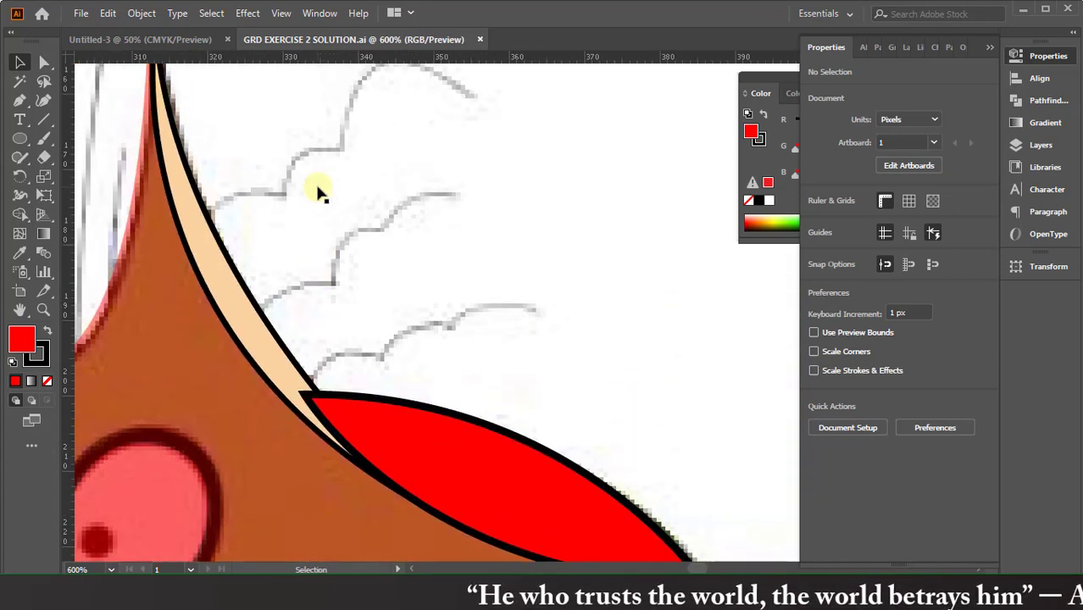
pyautogui.scroll(2, 317, 188)
pyautogui.click(20, 100)
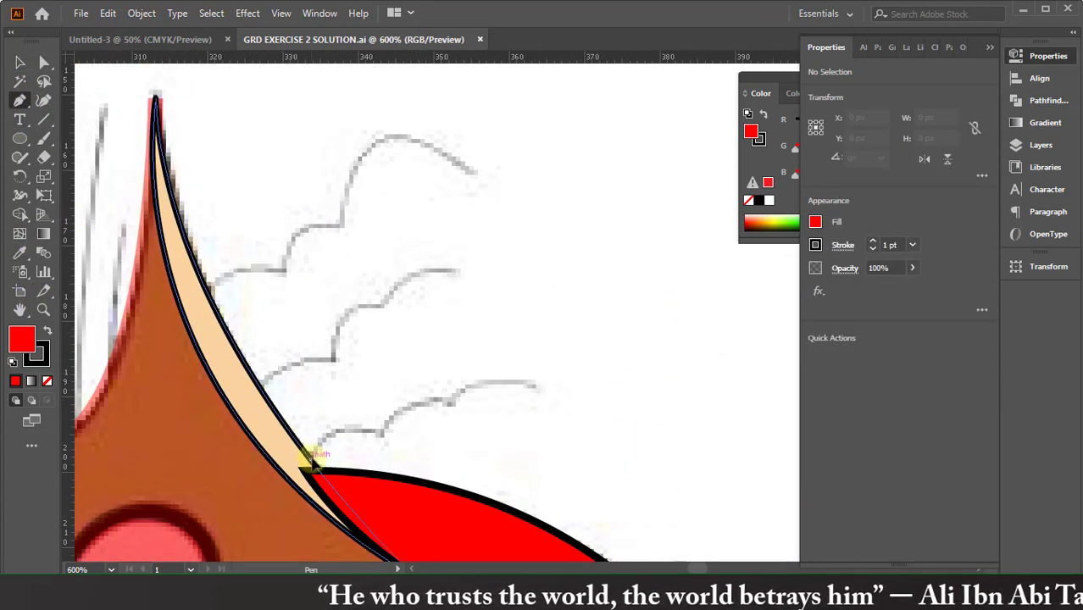
pyautogui.click(312, 458)
pyautogui.moveTo(379, 432); pyautogui.dragTo(430, 447)
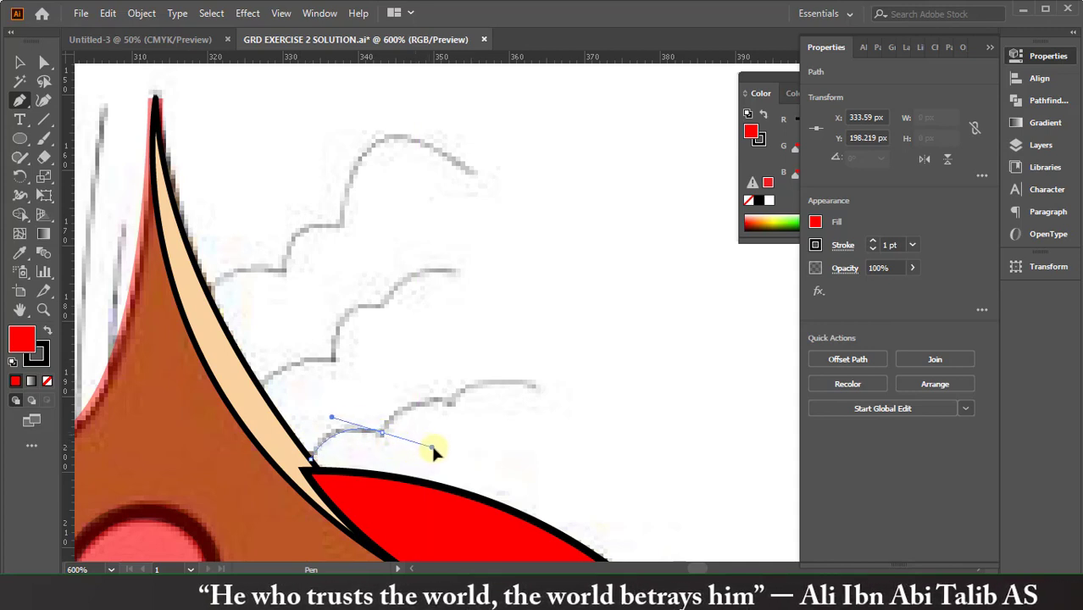
pyautogui.click(379, 432)
pyautogui.moveTo(450, 400); pyautogui.dragTo(466, 404)
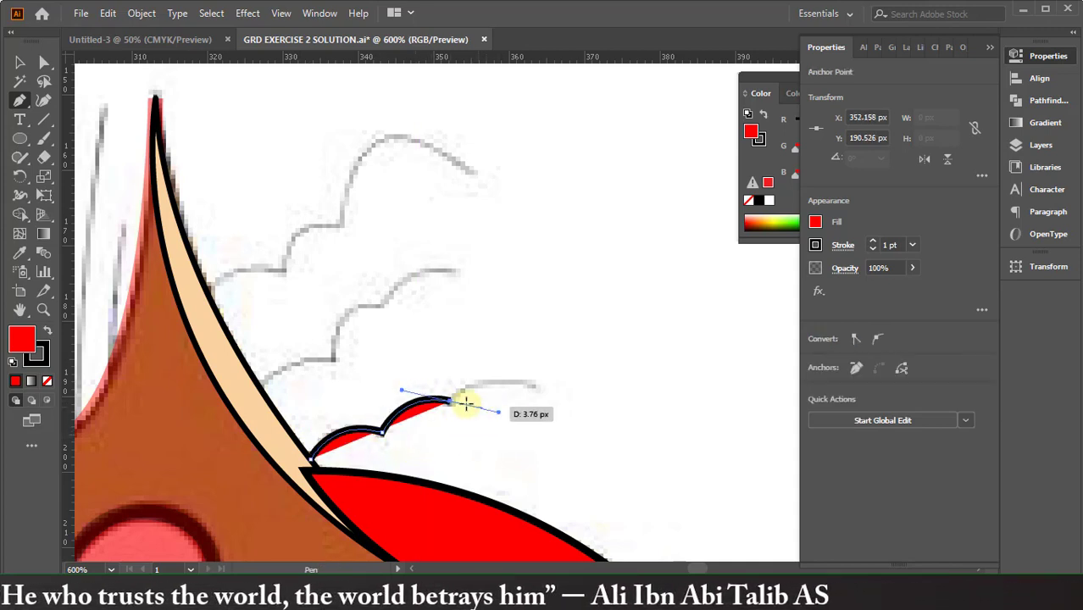
pyautogui.moveTo(534, 388)
pyautogui.mouseDown()
pyautogui.moveTo(566, 417)
pyautogui.moveTo(574, 404)
pyautogui.mouseUp()
pyautogui.click(534, 388)
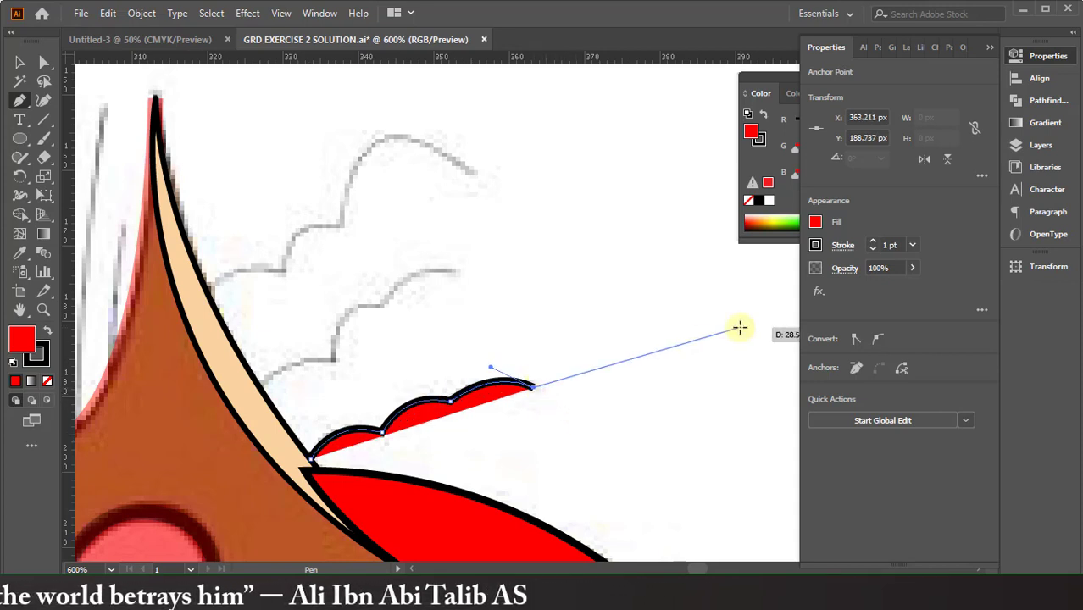
# Step: Set the lower cloud path to no fill with a black 1 pt stroke
pyautogui.press('/')
pyautogui.click(815, 221)
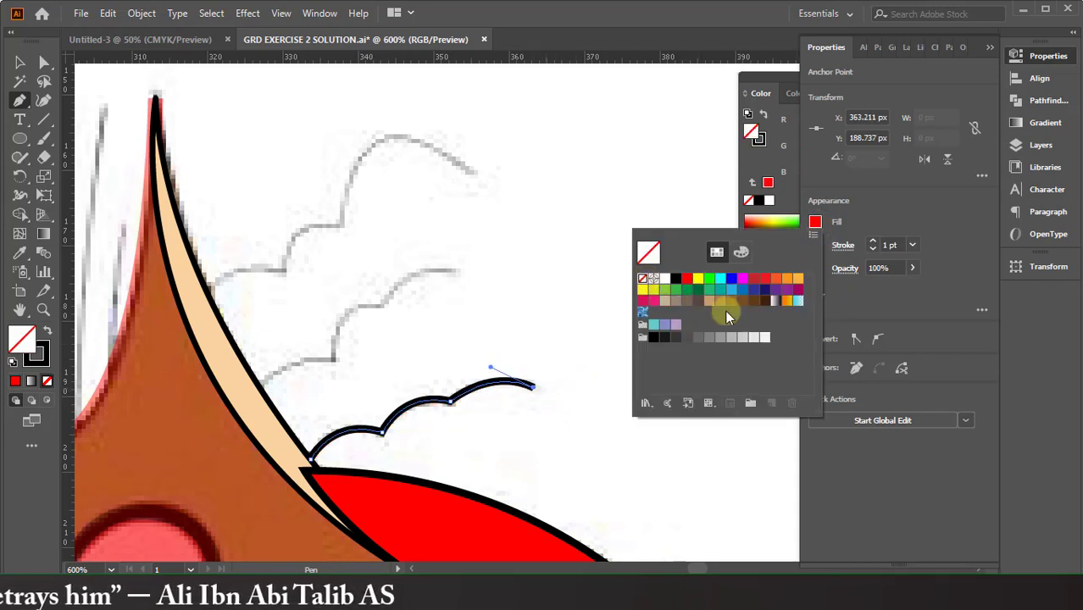
pyautogui.press('Escape')
pyautogui.click(843, 245)
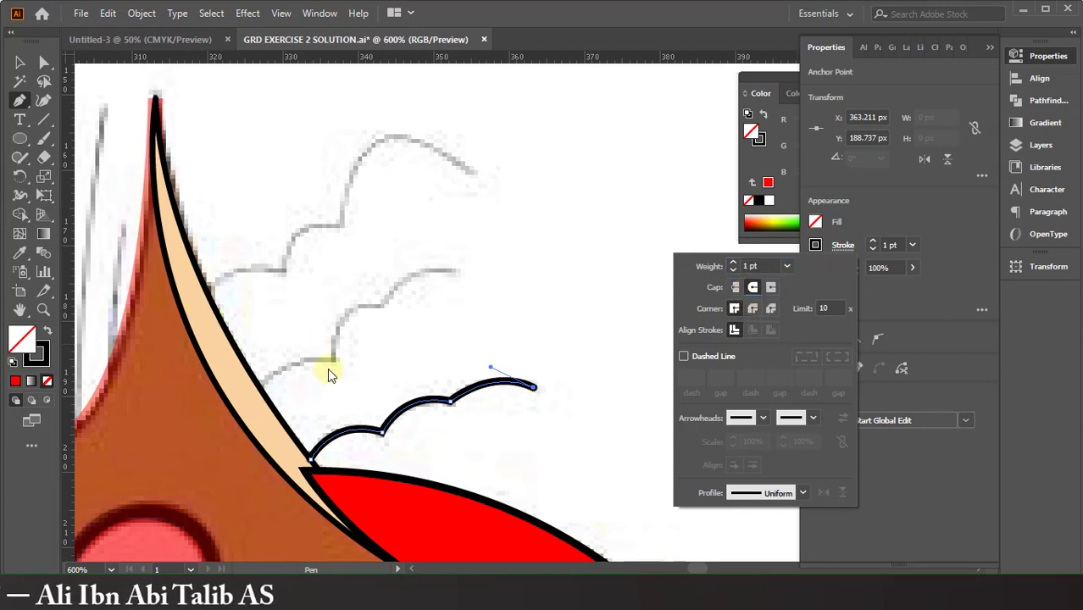
pyautogui.press('Escape')
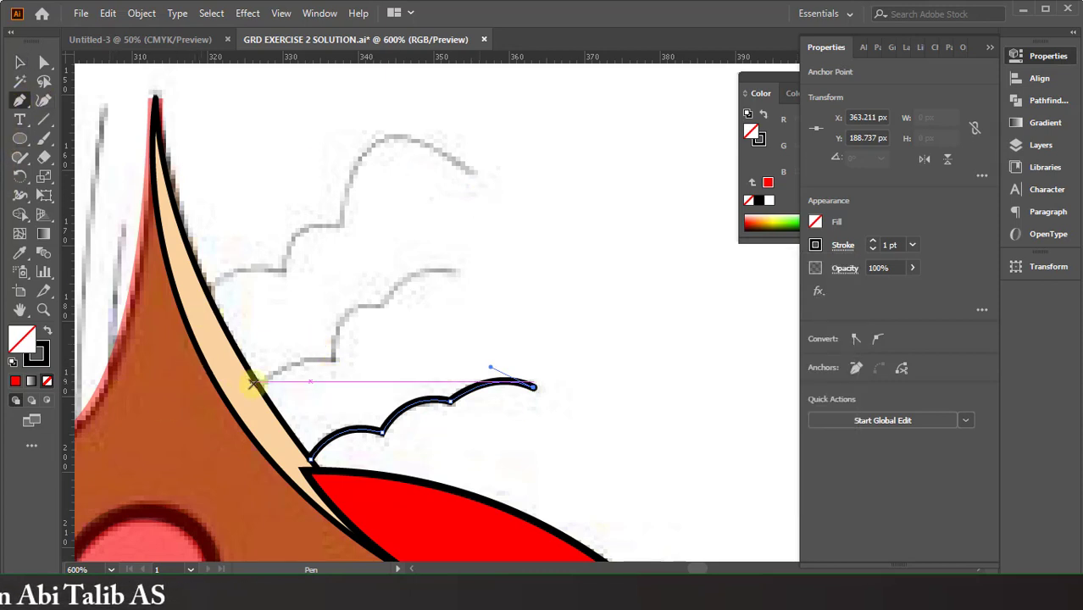
pyautogui.press('Escape')
# Step: Trace the middle cloud's bumps starting from the ear's edge
pyautogui.click(260, 387)
pyautogui.moveTo(350, 373); pyautogui.dragTo(375, 362)
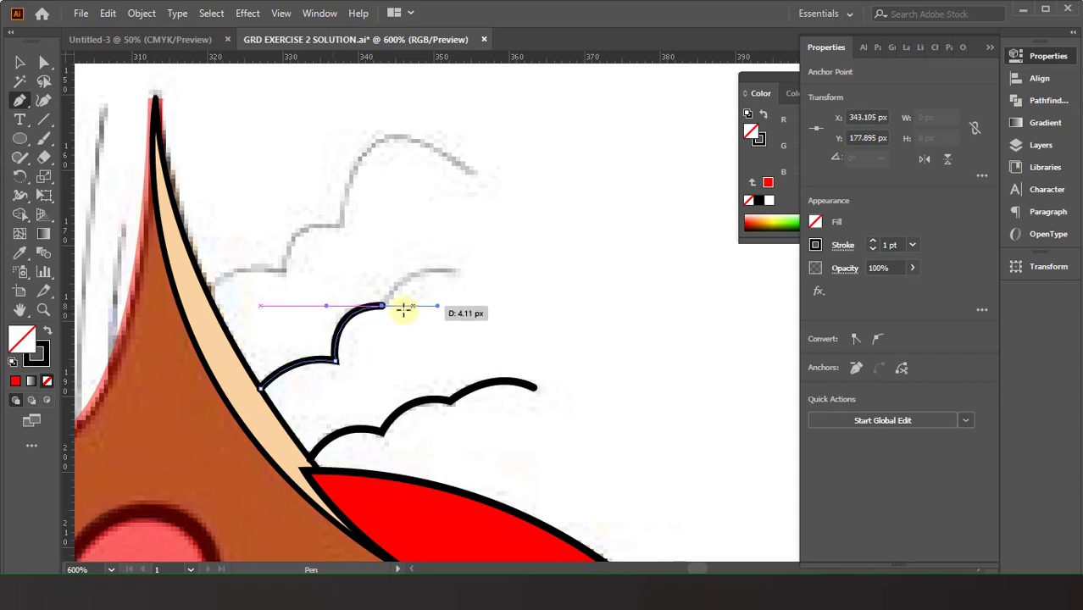
pyautogui.moveTo(478, 290)
pyautogui.mouseDown()
pyautogui.moveTo(508, 272)
pyautogui.moveTo(363, 252)
pyautogui.mouseUp()
pyautogui.scroll(2, 363, 252)
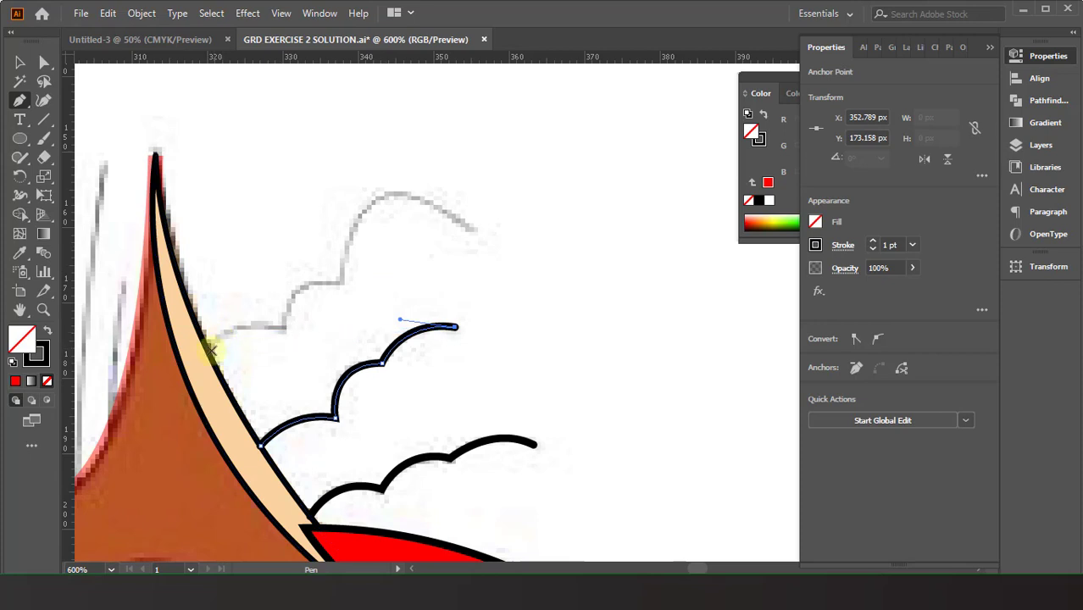
# Step: Start the top cloud outline, curving its bumps up over the crest
pyautogui.moveTo(212, 349); pyautogui.dragTo(240, 331)
pyautogui.moveTo(342, 339); pyautogui.dragTo(343, 339)
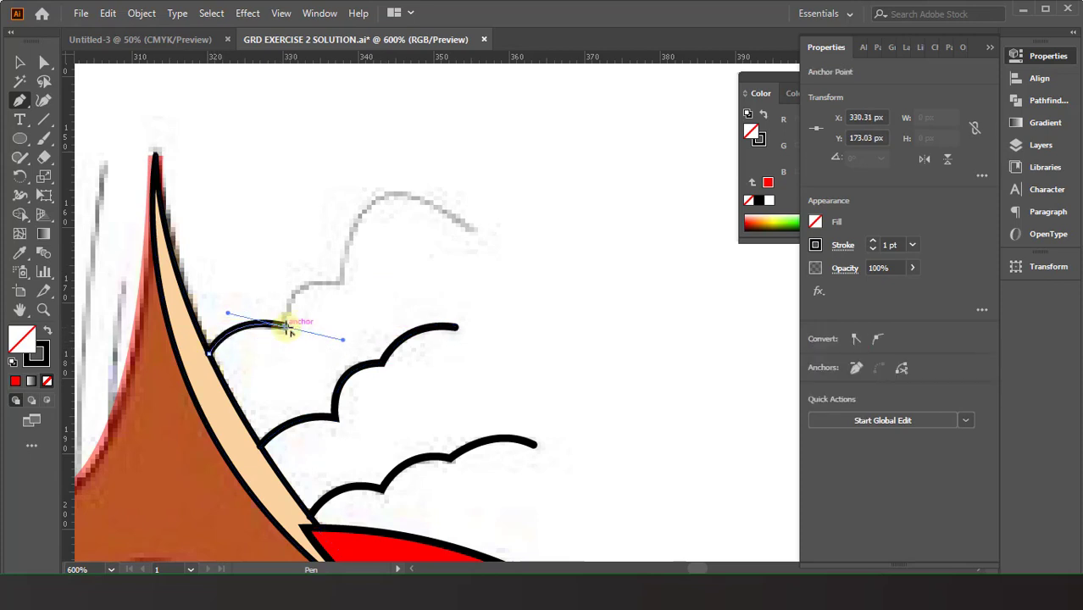
pyautogui.moveTo(402, 285); pyautogui.dragTo(407, 201)
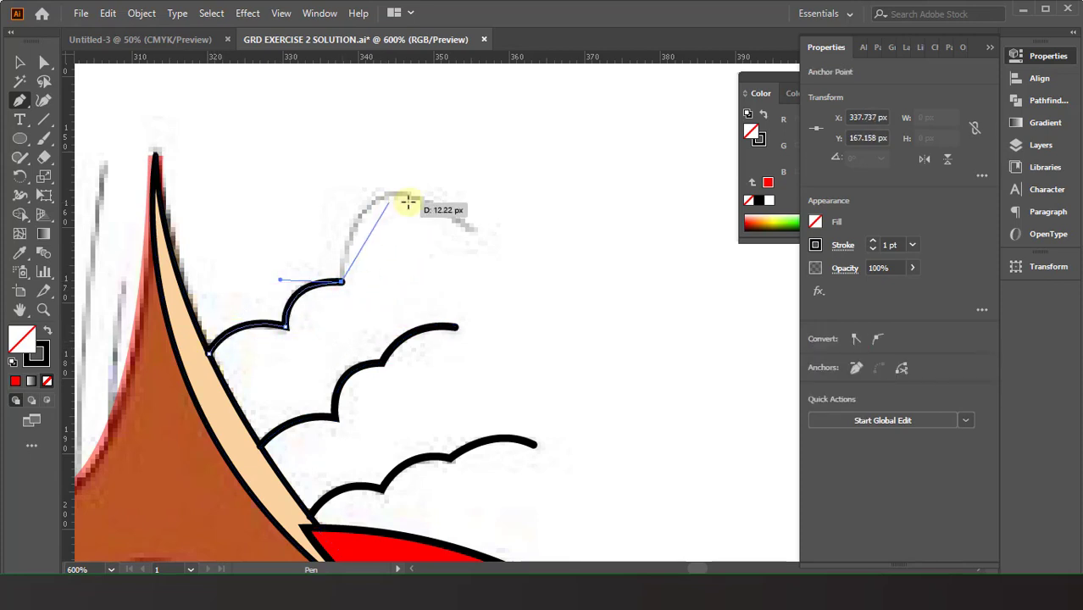
pyautogui.moveTo(597, 317); pyautogui.dragTo(599, 321)
pyautogui.moveTo(472, 227); pyautogui.dragTo(477, 233)
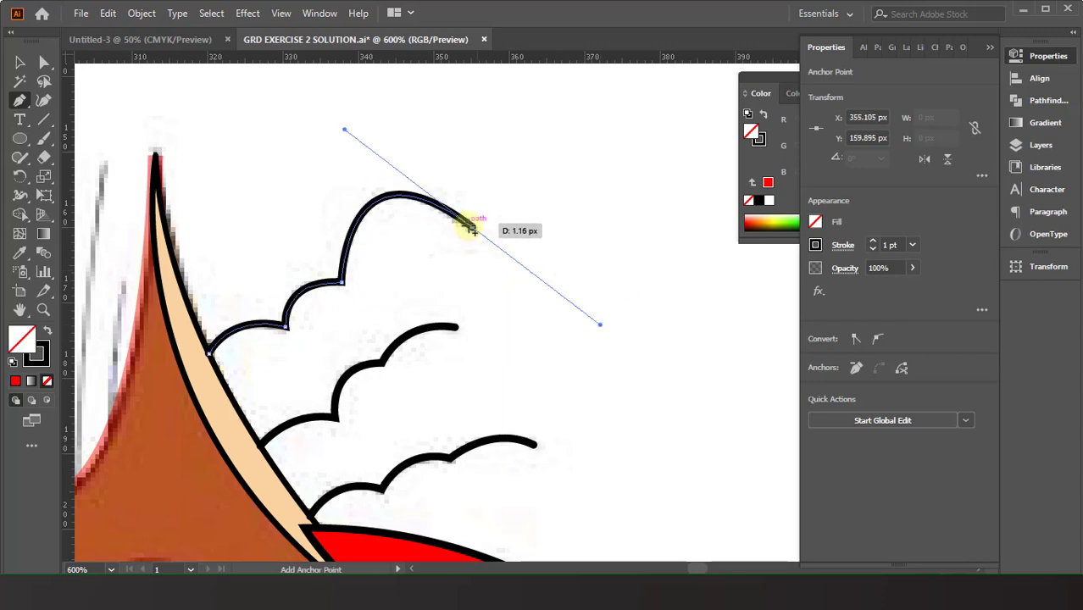
# Step: Start a hair strand with the Pen tool, then undo the stray path
pyautogui.hscroll(-5, 354, 270)
pyautogui.scroll(-2, 354, 270)
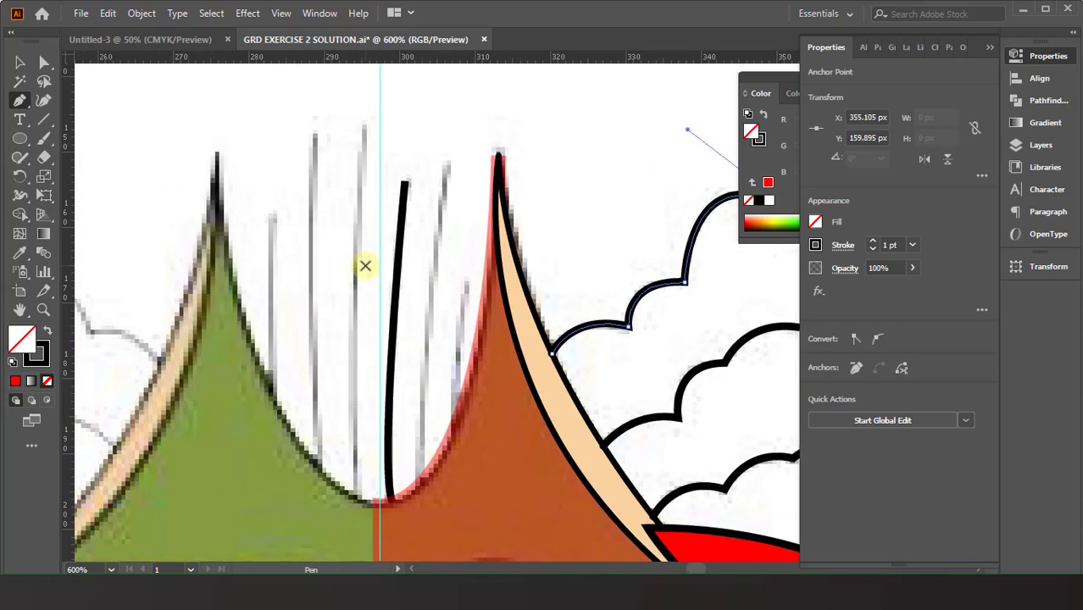
pyautogui.click(455, 341)
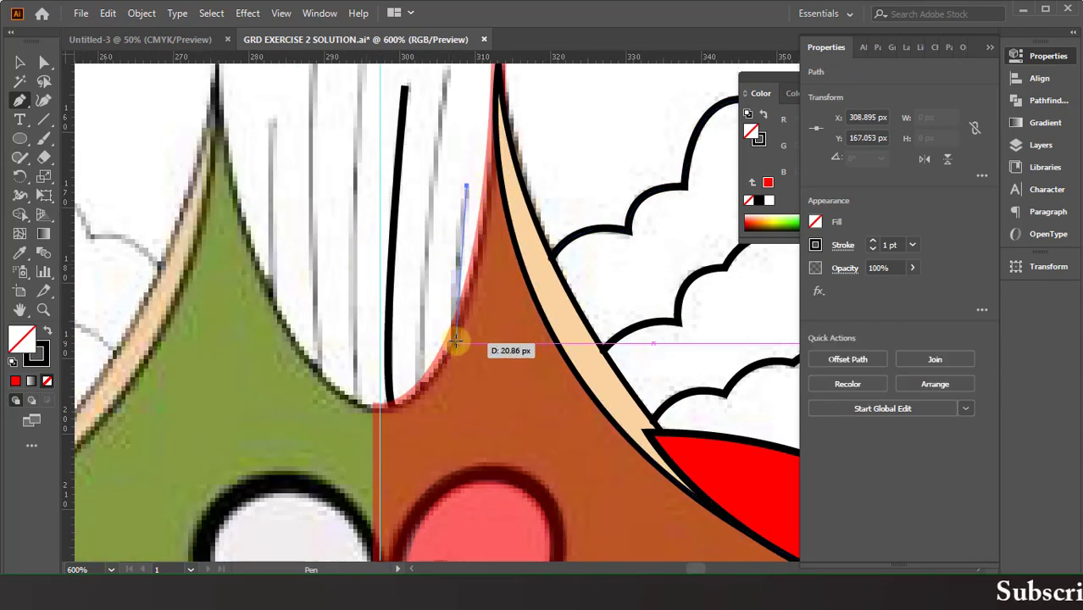
pyautogui.moveTo(472, 385); pyautogui.dragTo(458, 374)
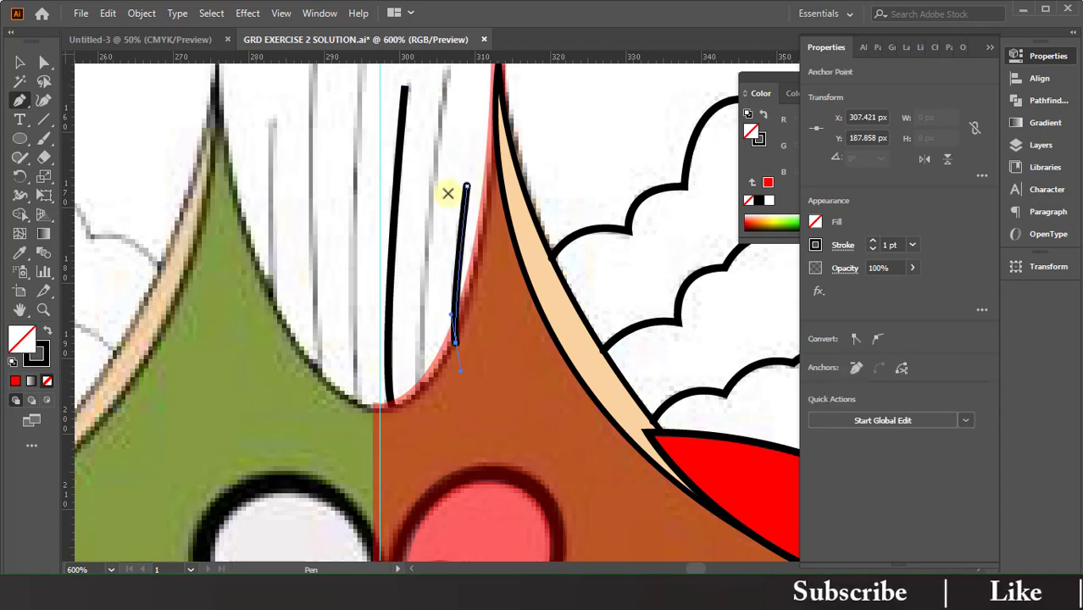
pyautogui.scroll(1, 448, 193)
pyautogui.hotkey('ctrl', 'z')
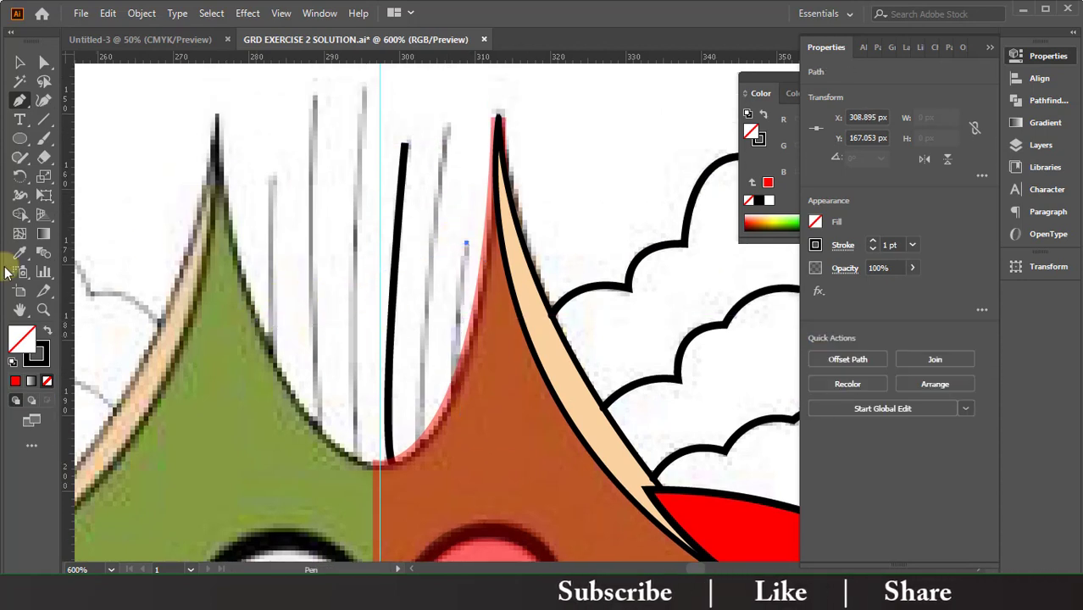
# Step: Give the red shape a black 1 pt stroke at 51% opacity, then deselect it
pyautogui.press('v')
pyautogui.click(509, 372)
pyautogui.click(815, 245)
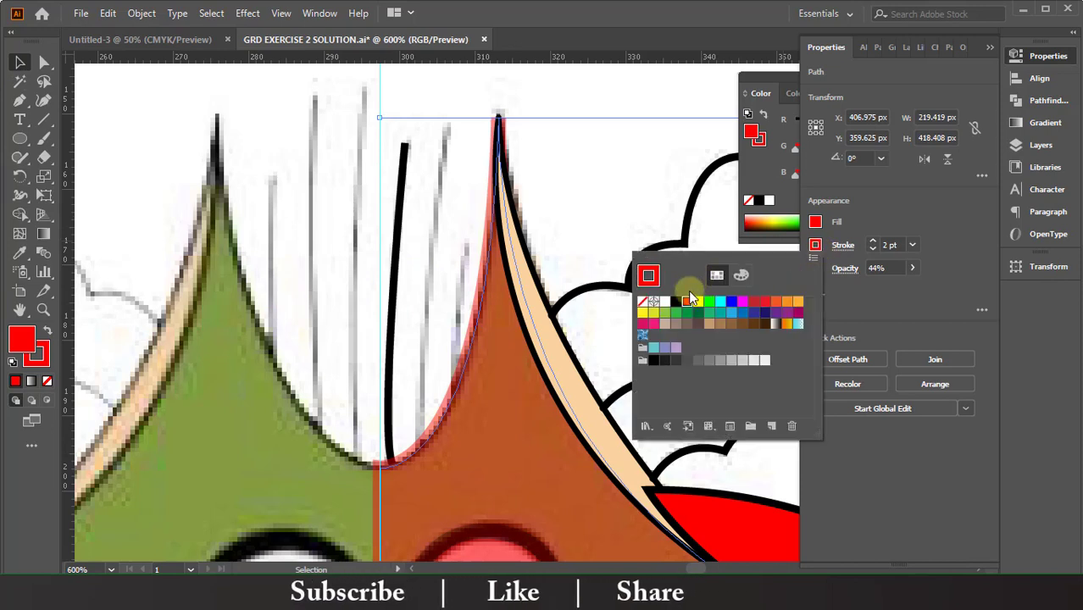
pyautogui.click(676, 301)
pyautogui.click(901, 269)
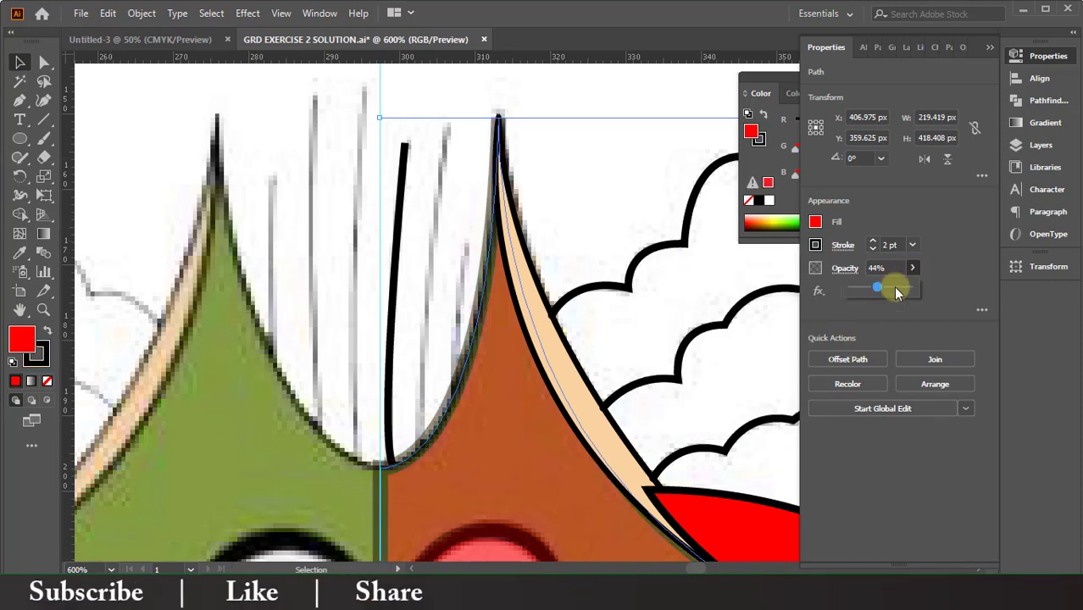
pyautogui.moveTo(898, 293); pyautogui.dragTo(884, 292)
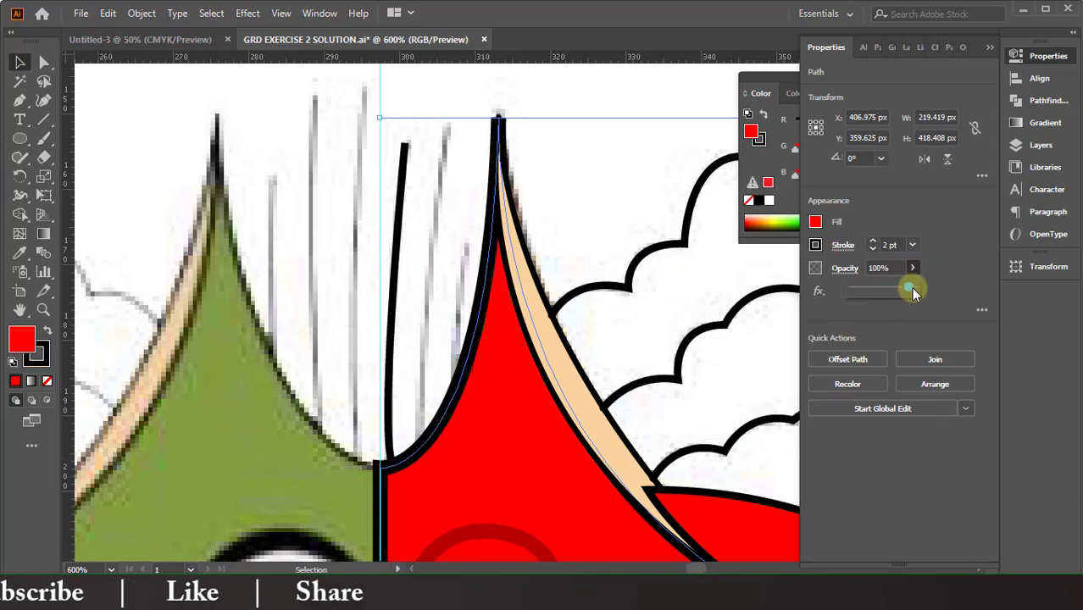
pyautogui.click(872, 249)
pyautogui.click(425, 94)
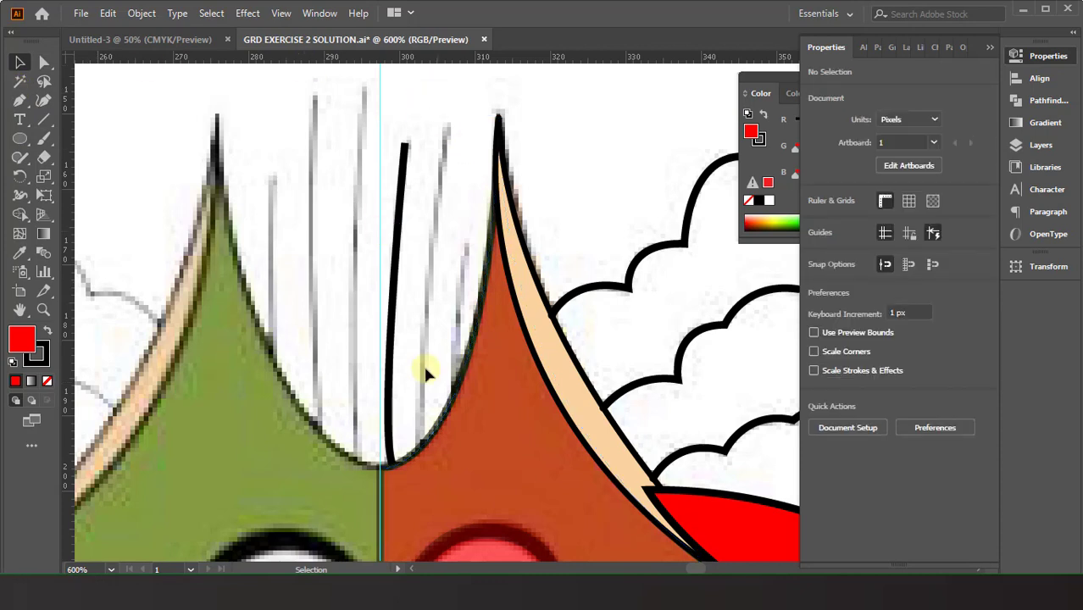
# Step: Draw the first curved hair strand from the ear top down to the head
pyautogui.click(394, 381)
pyautogui.click(484, 116)
pyautogui.click(20, 100)
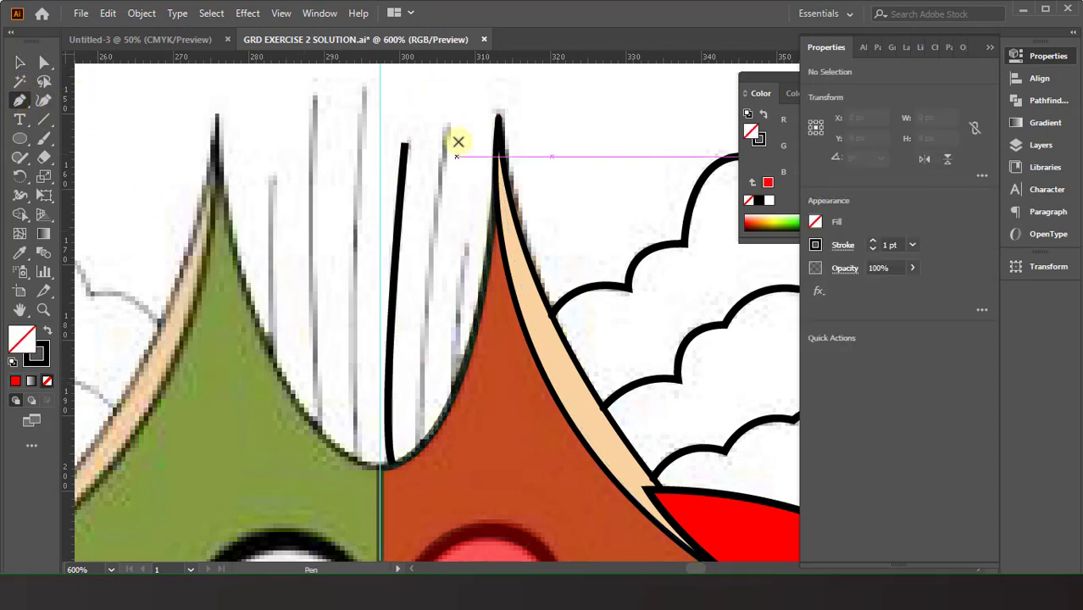
pyautogui.click(442, 126)
pyautogui.moveTo(420, 441)
pyautogui.mouseDown()
pyautogui.moveTo(430, 477)
pyautogui.moveTo(436, 417)
pyautogui.mouseUp()
pyautogui.click(843, 245)
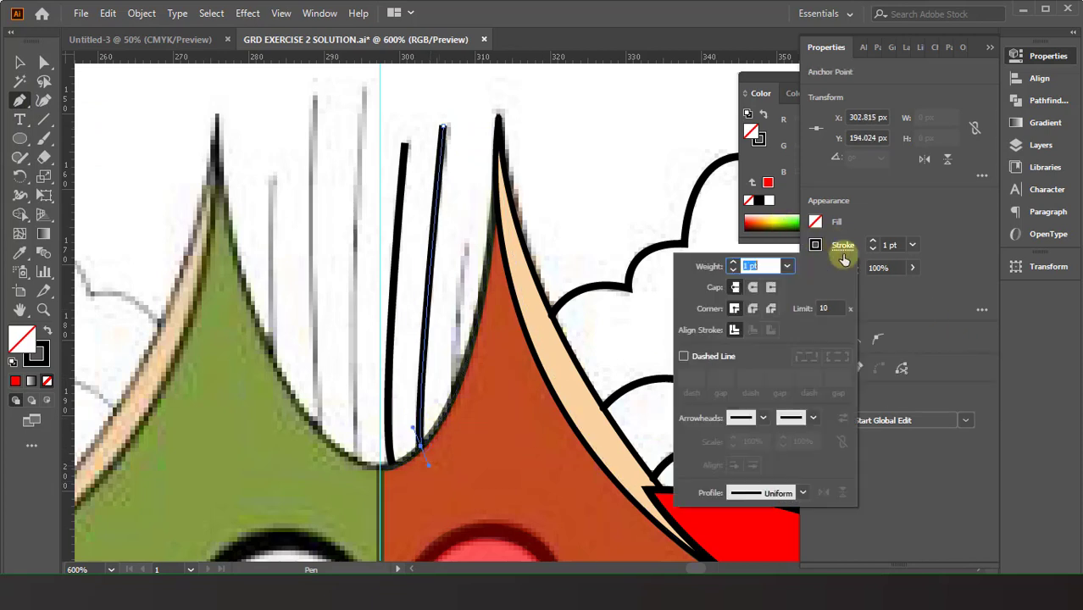
# Step: Begin another hair strand and check the leftmost strand's stroke options
pyautogui.moveTo(400, 199); pyautogui.dragTo(404, 237)
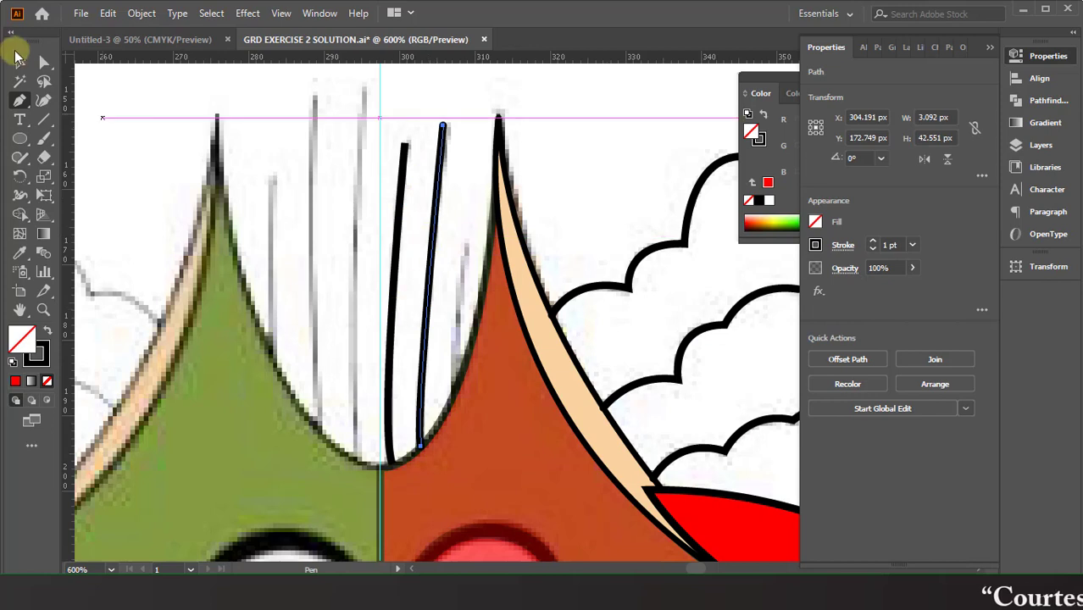
pyautogui.click(19, 60)
pyautogui.click(402, 241)
pyautogui.click(843, 246)
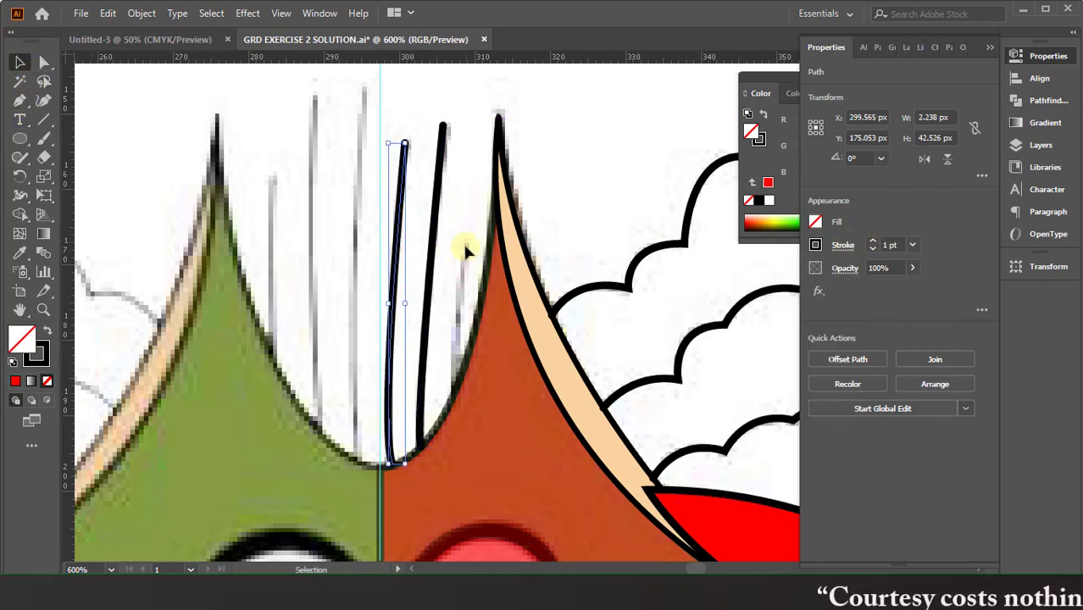
pyautogui.click(463, 284)
# Step: Draw a short third hair strand curving down to the head, then zoom out to 300%
pyautogui.click(18, 100)
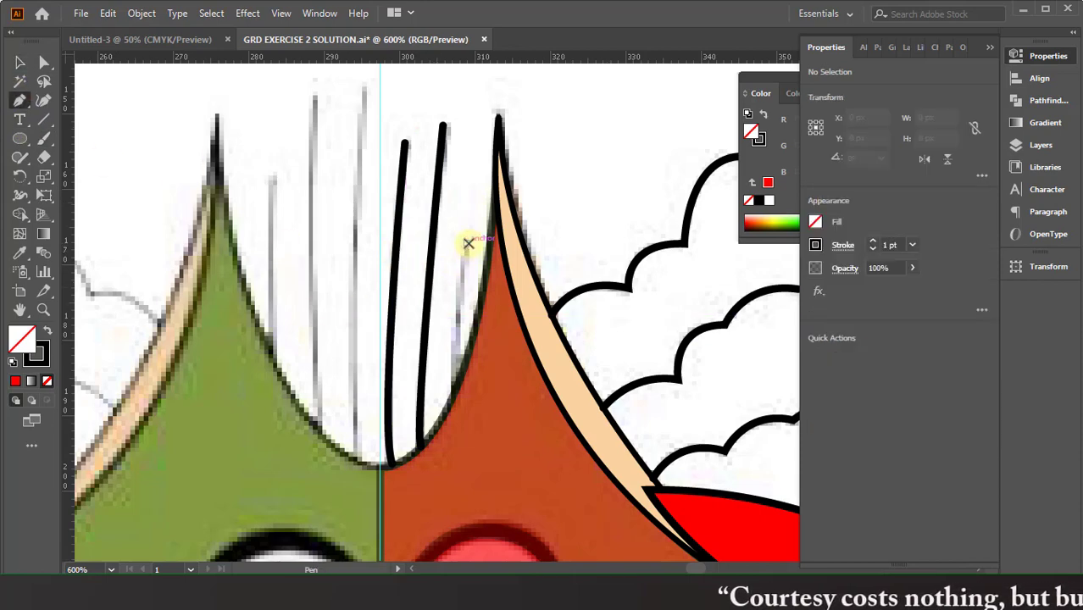
pyautogui.click(465, 246)
pyautogui.moveTo(455, 385); pyautogui.dragTo(463, 415)
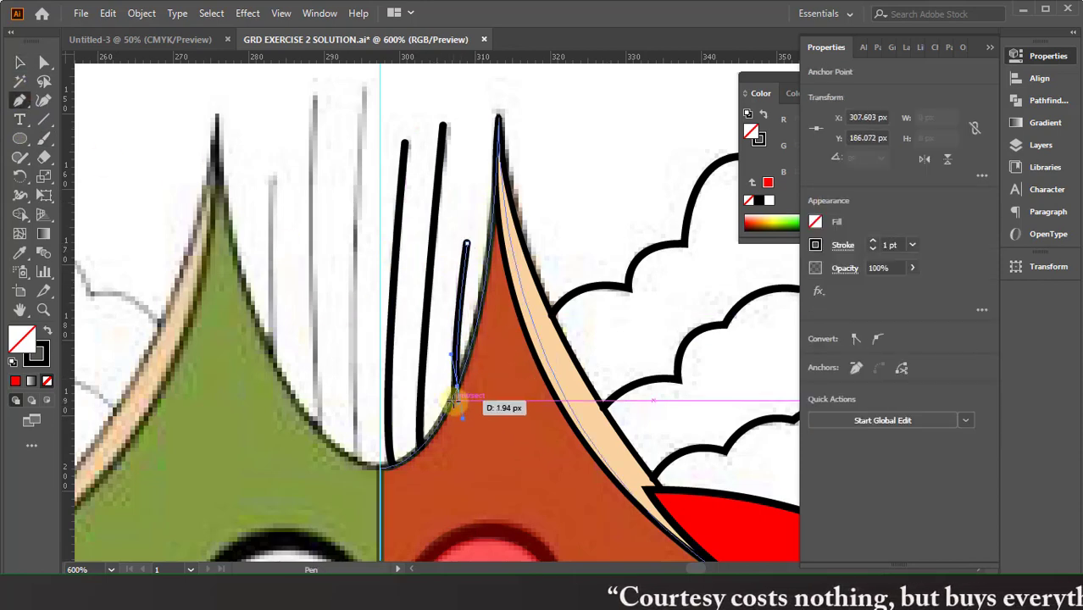
pyautogui.click(19, 66)
pyautogui.scroll(-2, 496, 194)
pyautogui.hscroll(2, 495, 195)
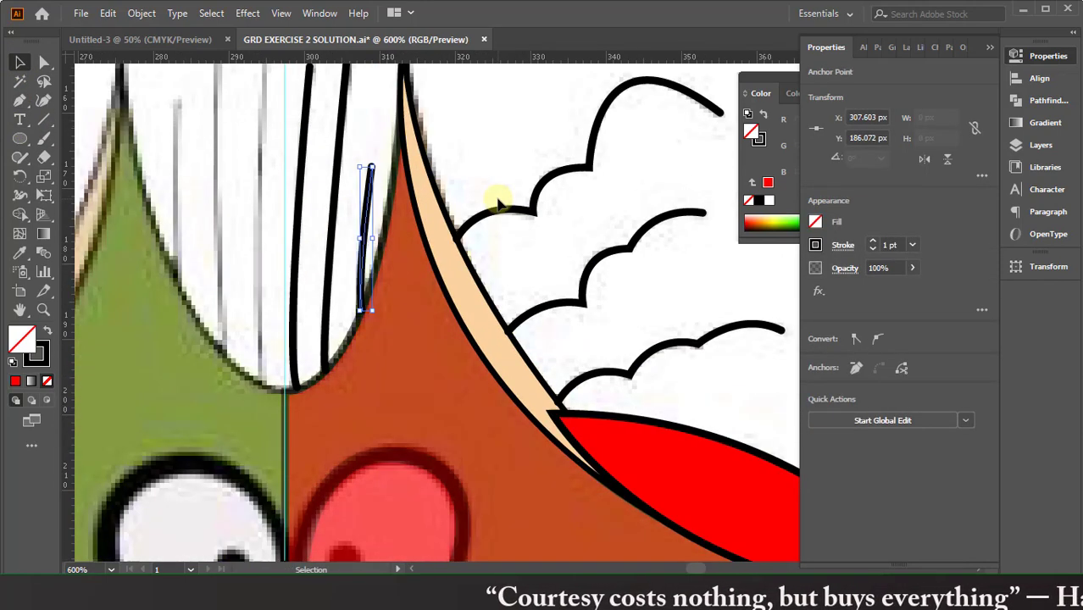
pyautogui.hscroll(1, 496, 197)
pyautogui.hotkey('ctrl', '-')
pyautogui.hotkey('ctrl', '-')
pyautogui.hscroll(3, 498, 203)
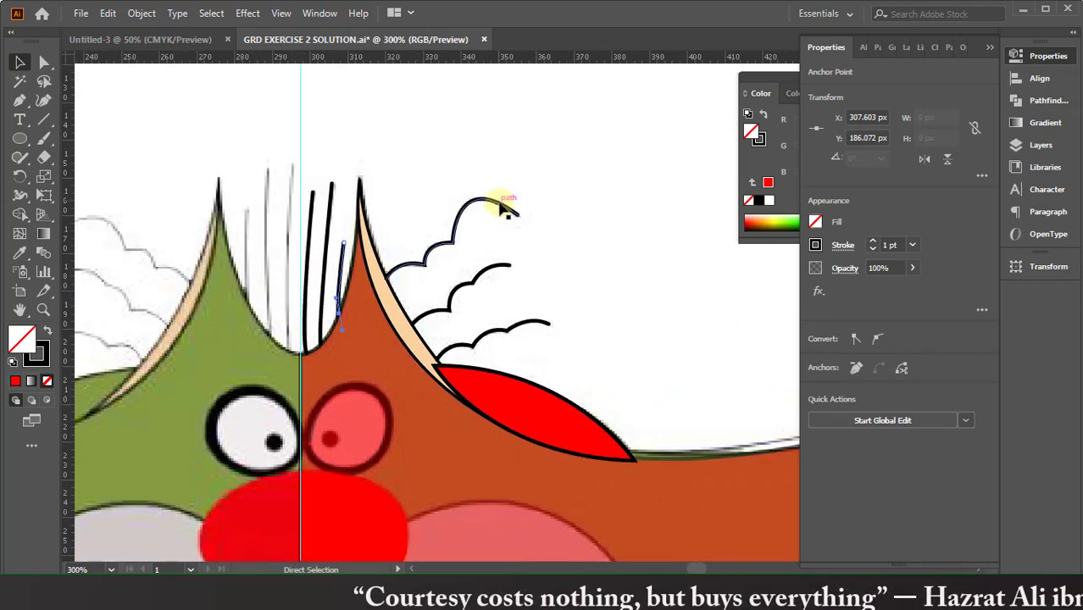
# Step: Inspect the red inner-ear shape's stroke options, then deselect it
pyautogui.click(594, 428)
pyautogui.click(839, 245)
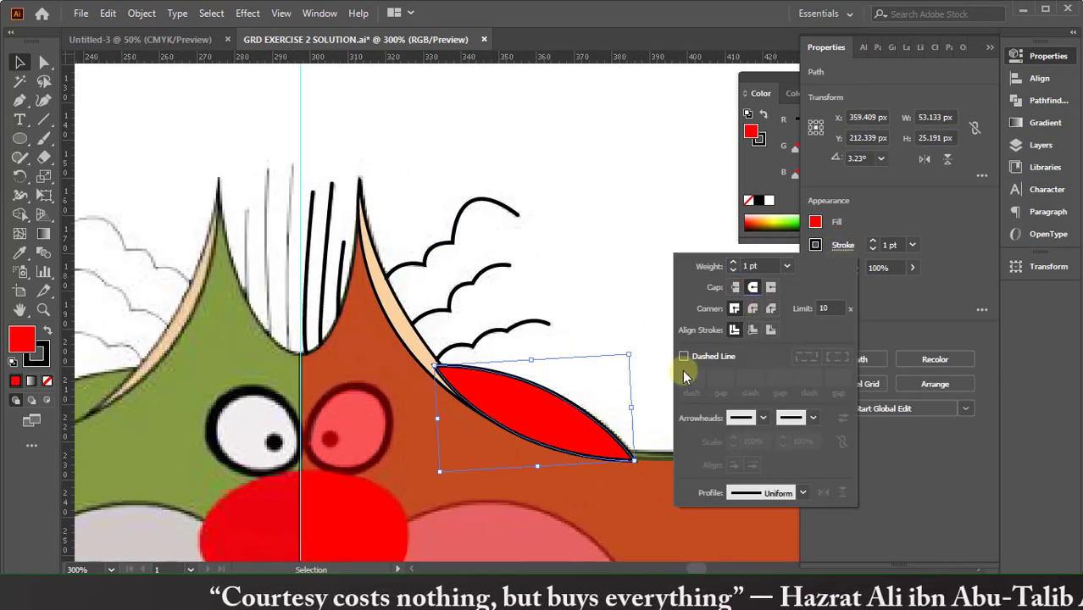
pyautogui.click(648, 258)
pyautogui.click(614, 440)
pyautogui.click(843, 245)
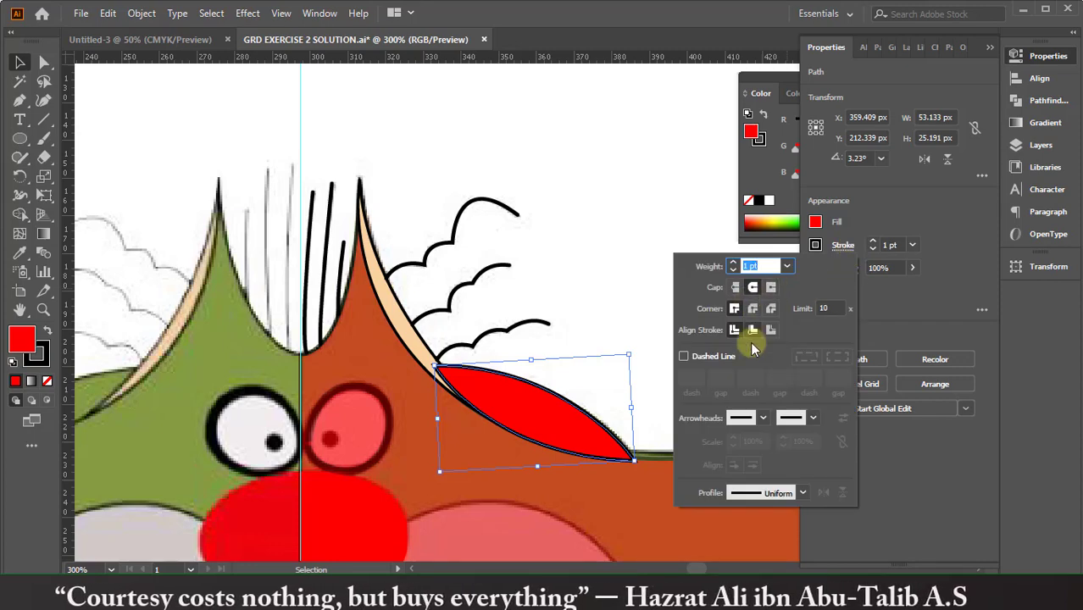
pyautogui.click(640, 236)
pyautogui.click(636, 380)
pyautogui.hscroll(2, 636, 380)
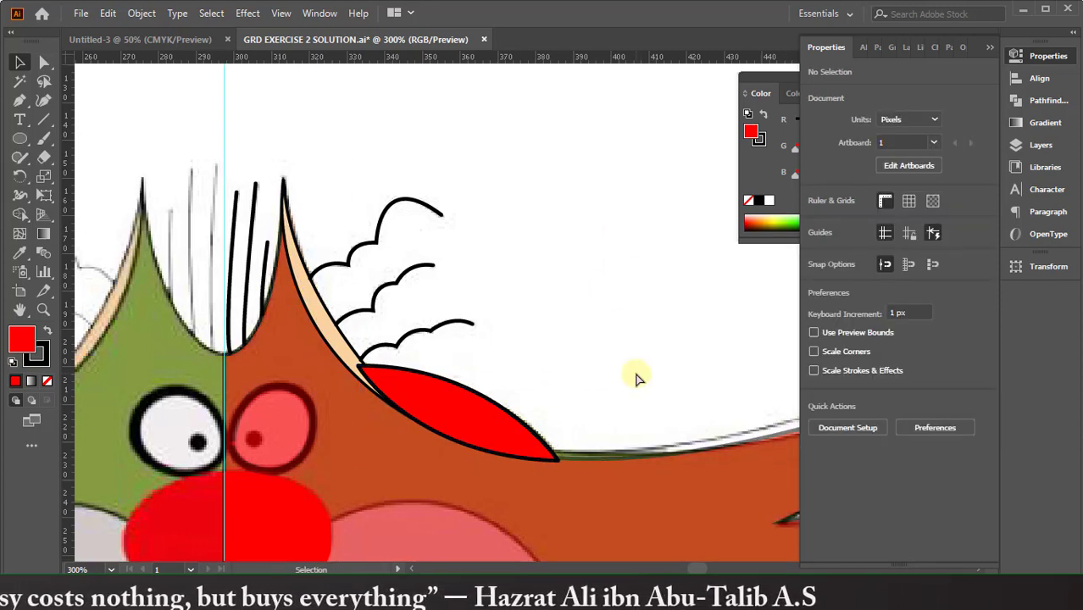
# Step: Save the document and begin a pen outline from the red shape's tip toward the ear
pyautogui.hscroll(3, 636, 380)
pyautogui.hotkey('ctrl', 's')
pyautogui.scroll(-2, 635, 375)
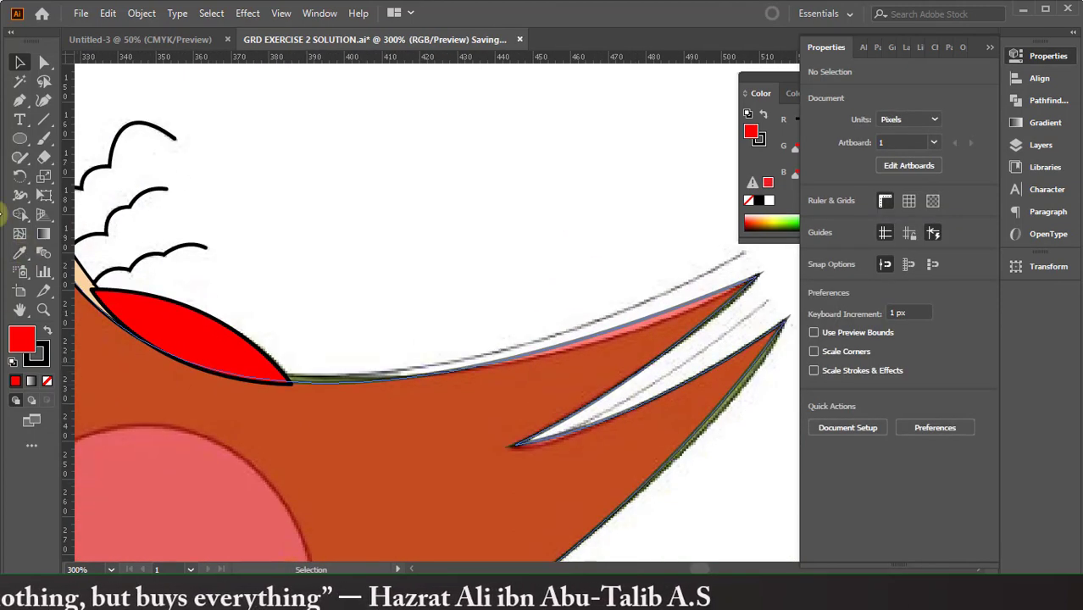
pyautogui.click(20, 100)
pyautogui.click(290, 380)
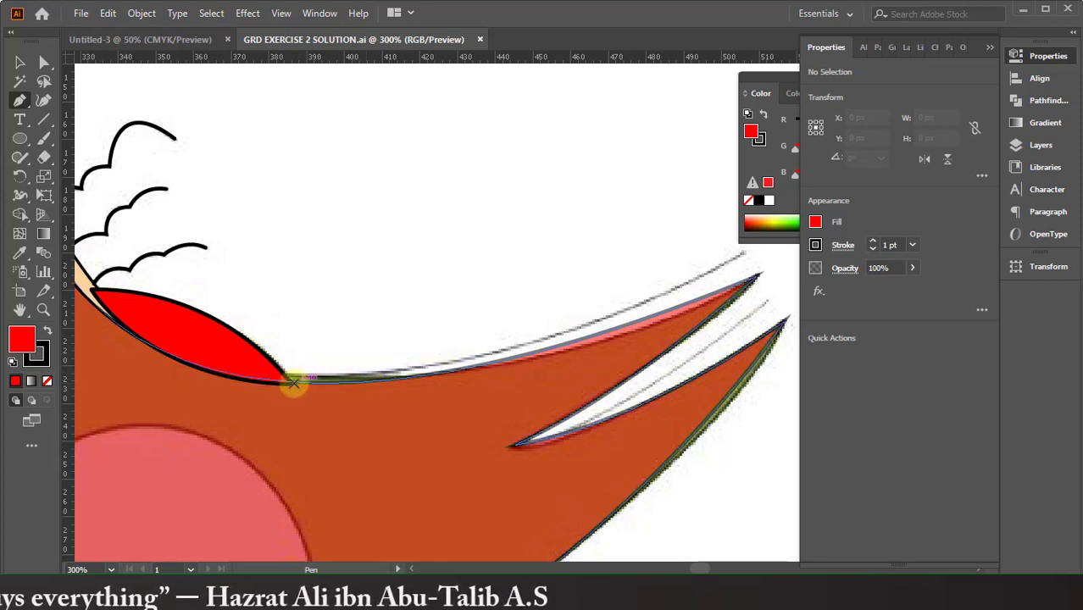
pyautogui.scroll(1, 737, 322)
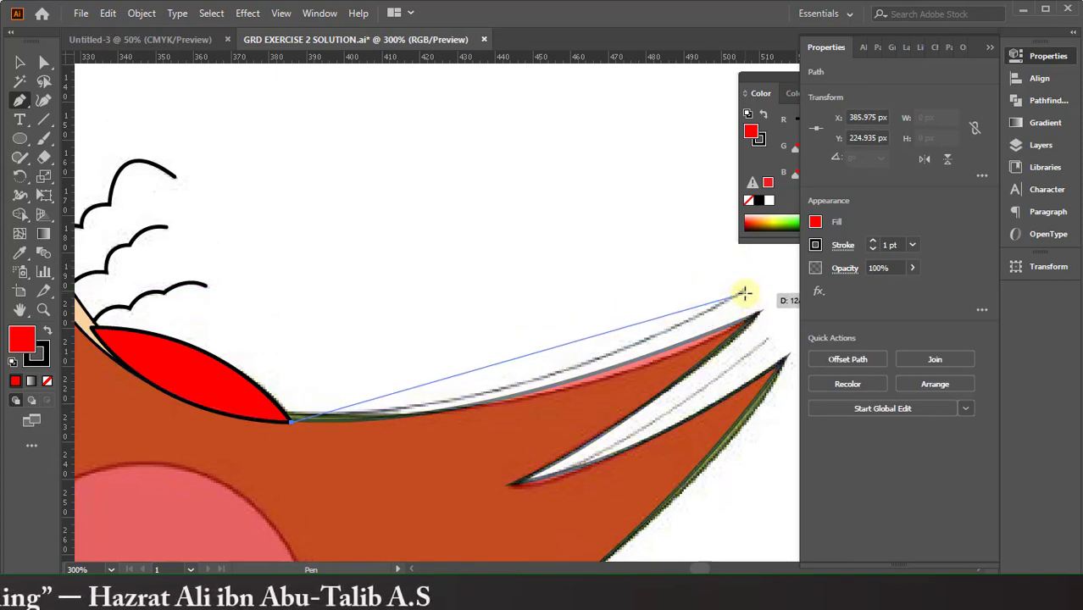
pyautogui.moveTo(744, 292); pyautogui.dragTo(821, 239)
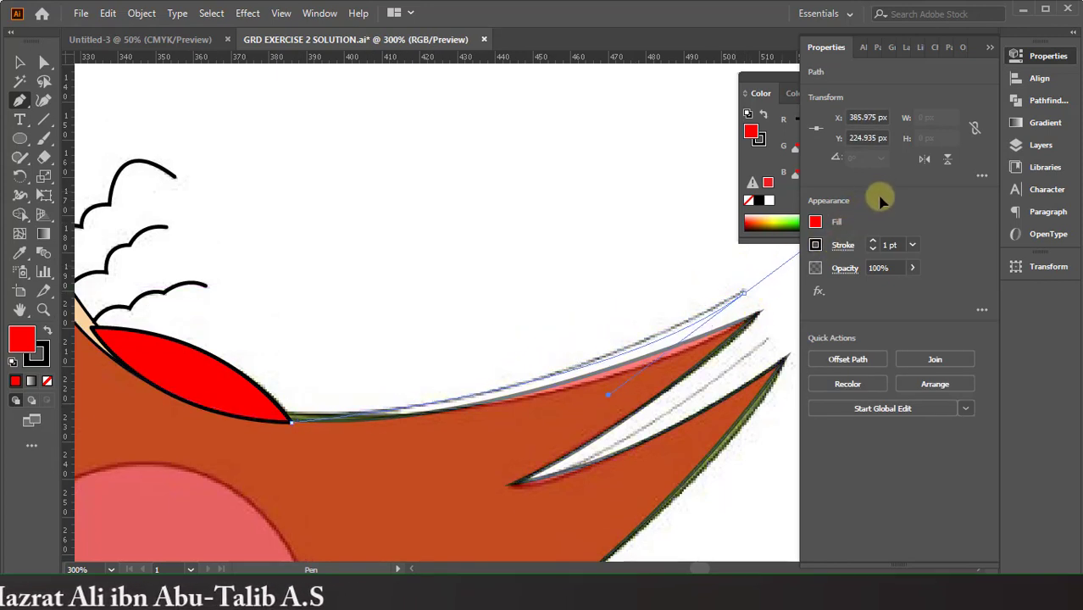
pyautogui.press('Escape')
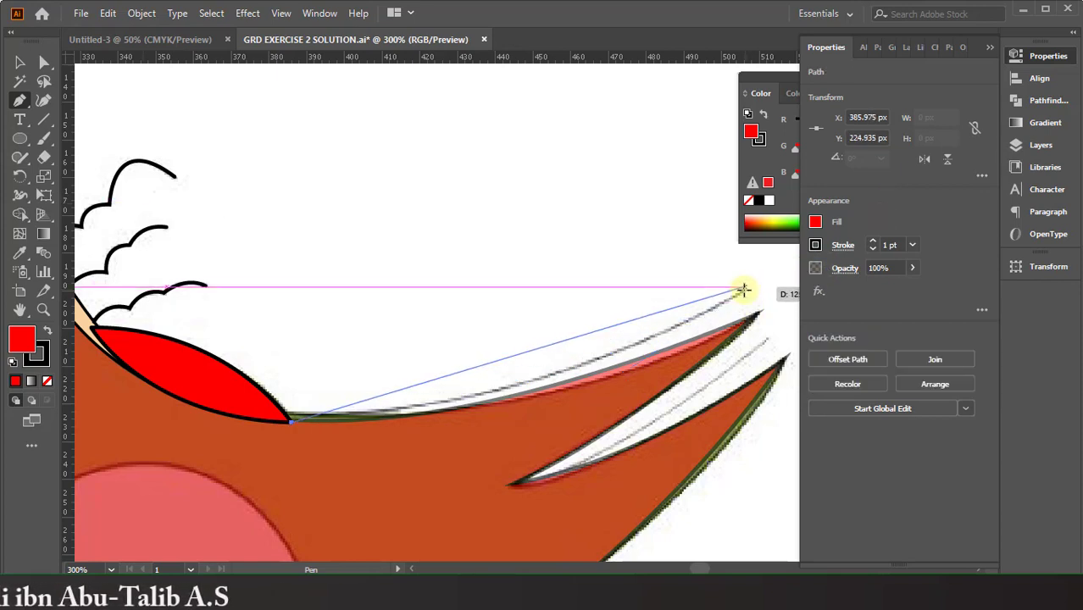
# Step: Complete the unfilled outline from the red tip to the ear's outer point
pyautogui.moveTo(742, 290); pyautogui.dragTo(843, 193)
pyautogui.click(737, 294)
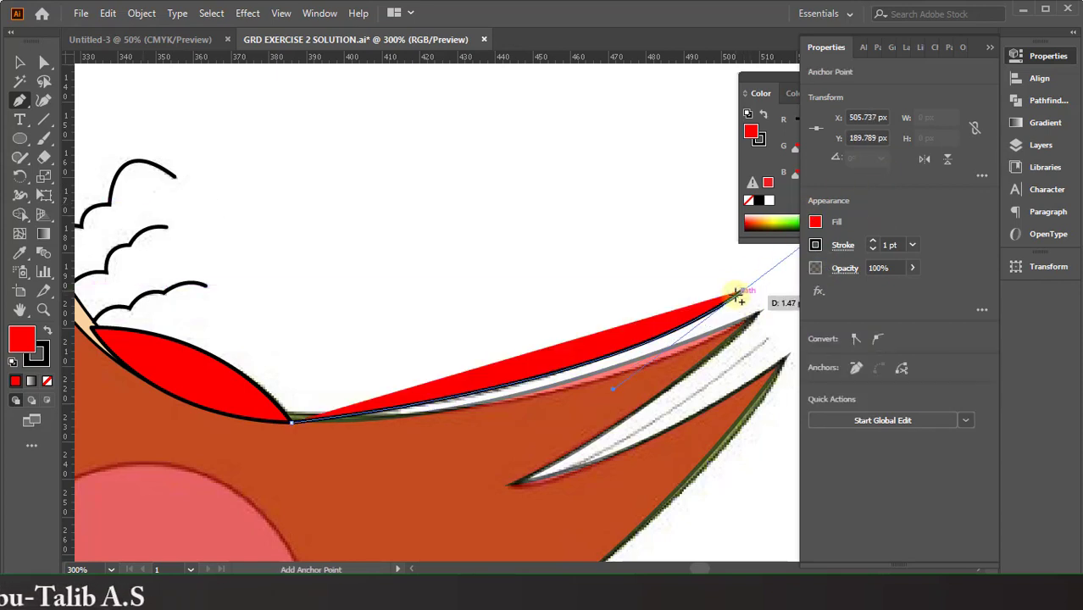
pyautogui.click(815, 222)
pyautogui.click(647, 279)
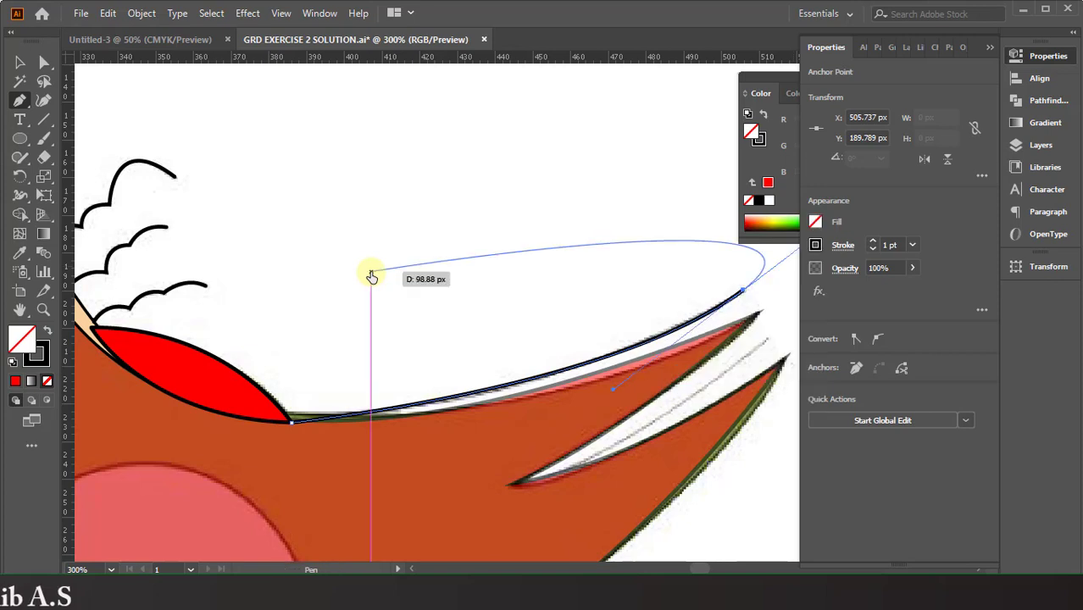
pyautogui.press('Escape')
pyautogui.hscroll(4, 607, 281)
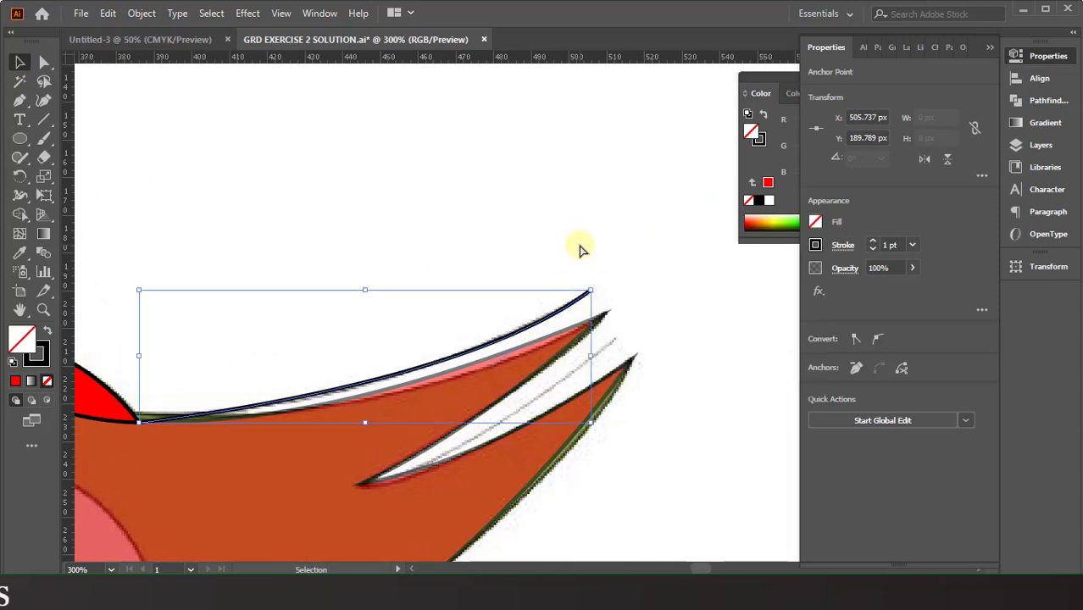
pyautogui.scroll(-2, 576, 255)
pyautogui.click(537, 208)
# Step: Start a pen curve along the inner ear cutout
pyautogui.click(20, 103)
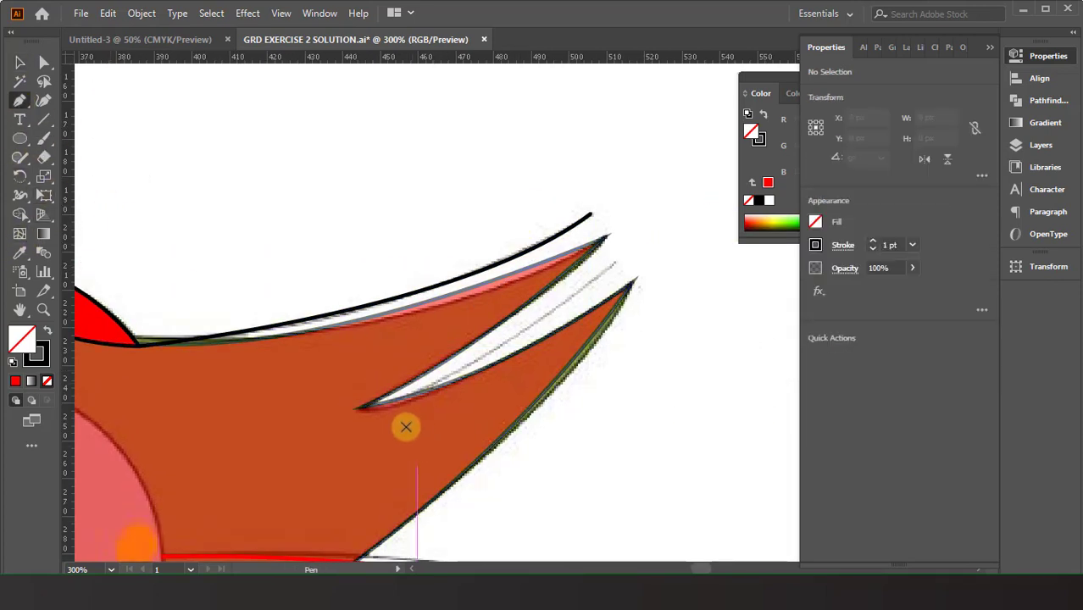
pyautogui.click(387, 404)
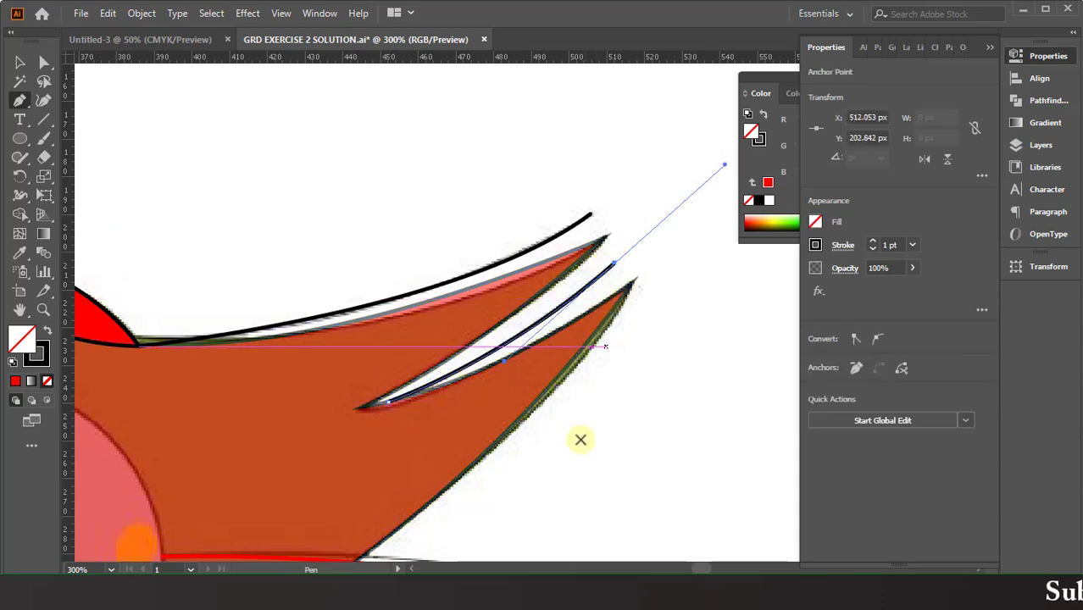
pyautogui.scroll(-3, 593, 407)
pyautogui.scroll(-3, 618, 360)
# Step: Select all the whisker lines and stroke them black
pyautogui.click(17, 63)
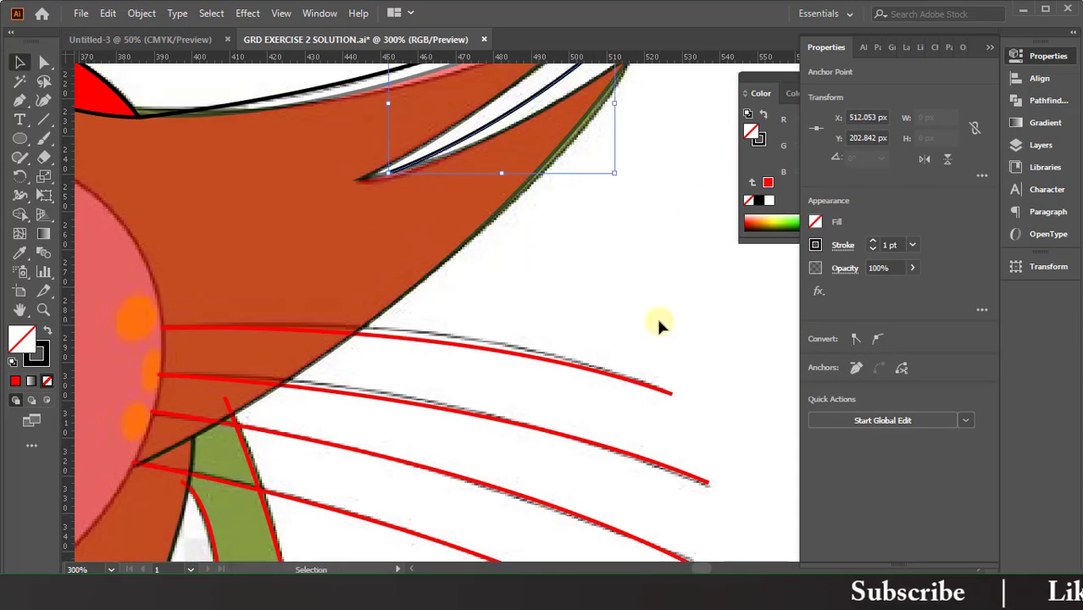
pyautogui.moveTo(436, 319); pyautogui.dragTo(703, 520)
pyautogui.click(815, 245)
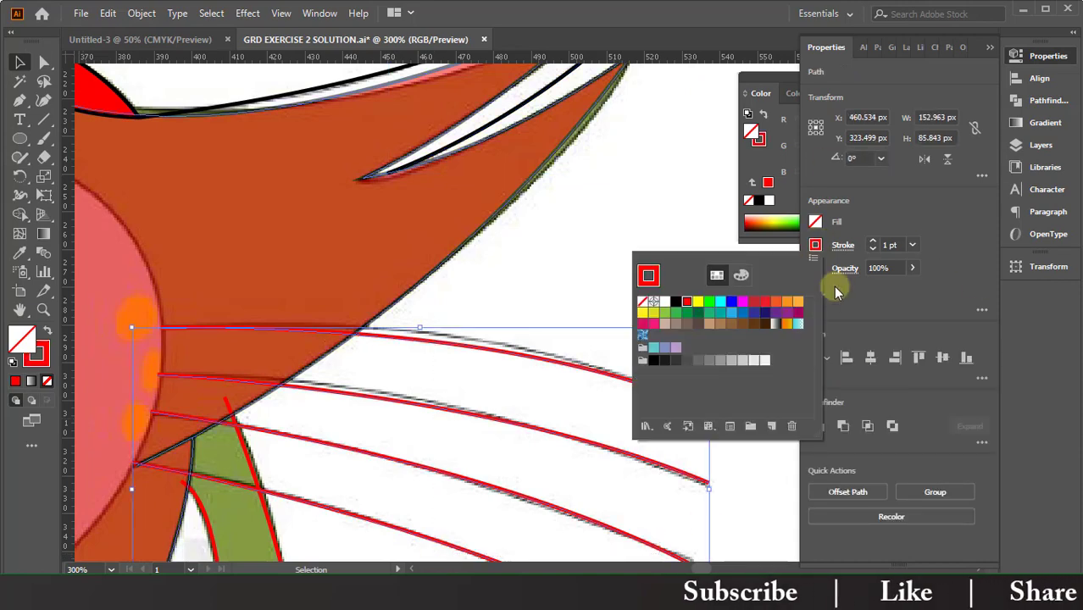
pyautogui.click(675, 302)
pyautogui.click(664, 212)
# Step: Zoom out to 200%, check the whiskers' stroke options, then select the red cheek shape
pyautogui.hotkey('ctrl', '-')
pyautogui.scroll(-3, 653, 222)
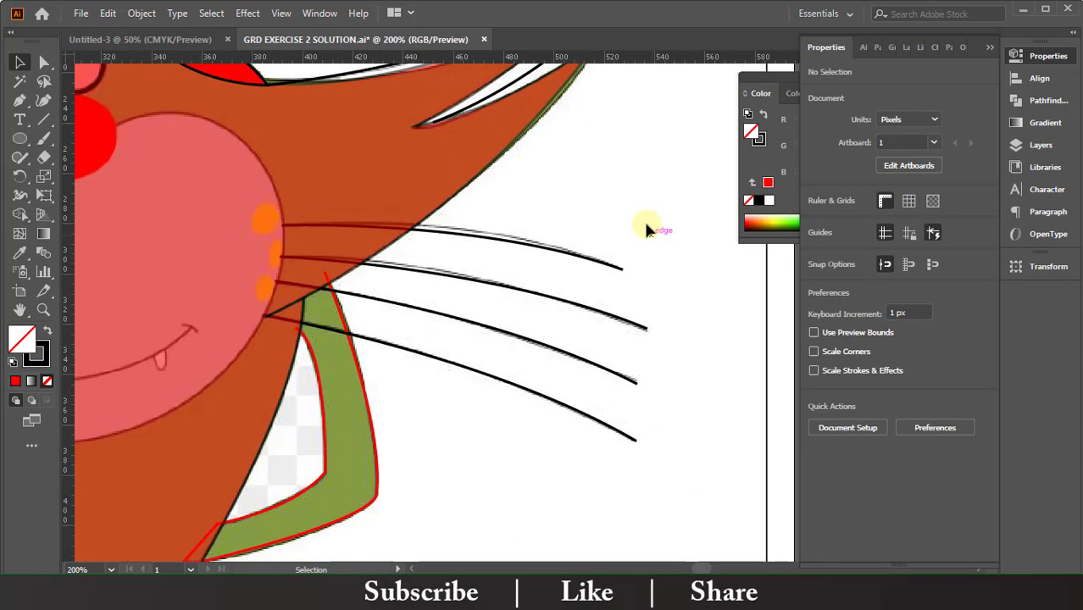
pyautogui.click(621, 230)
pyautogui.click(844, 244)
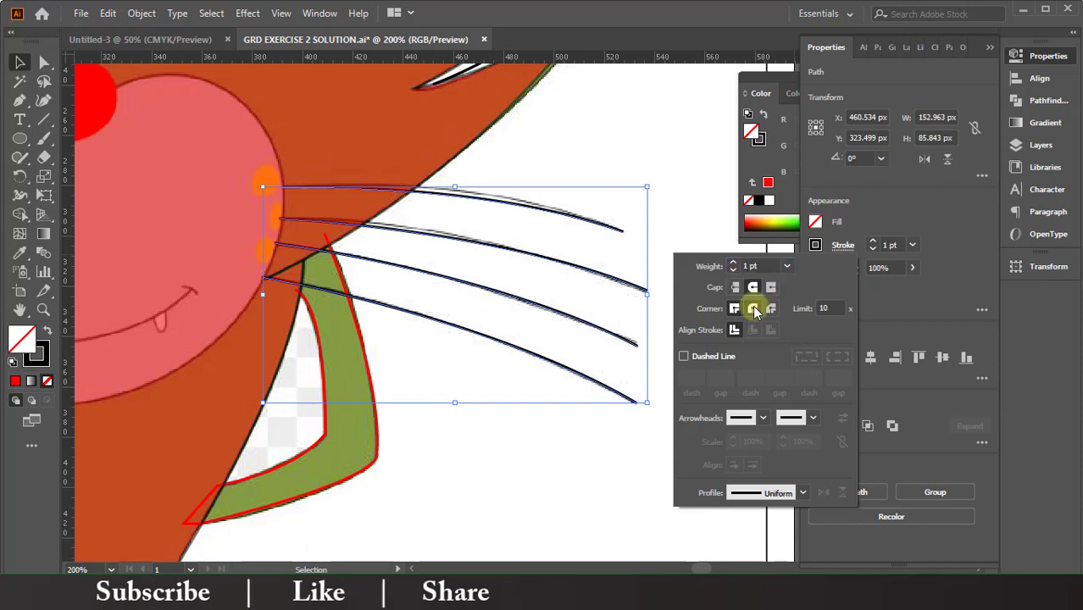
pyautogui.click(668, 174)
pyautogui.scroll(-2, 664, 173)
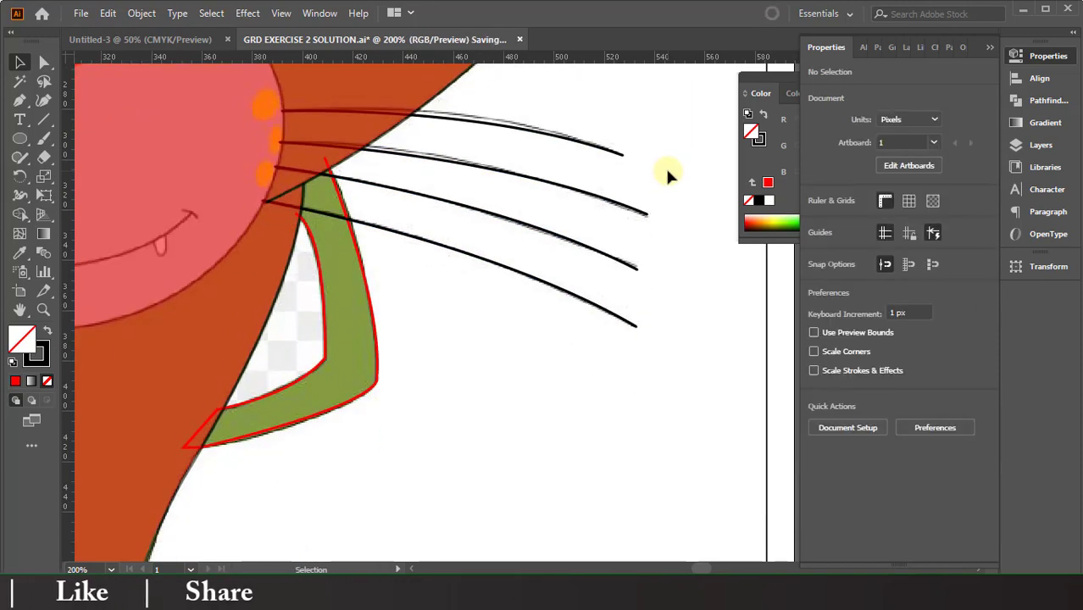
pyautogui.hscroll(-2, 665, 173)
pyautogui.hscroll(-3, 653, 240)
pyautogui.scroll(3, 653, 240)
pyautogui.click(255, 414)
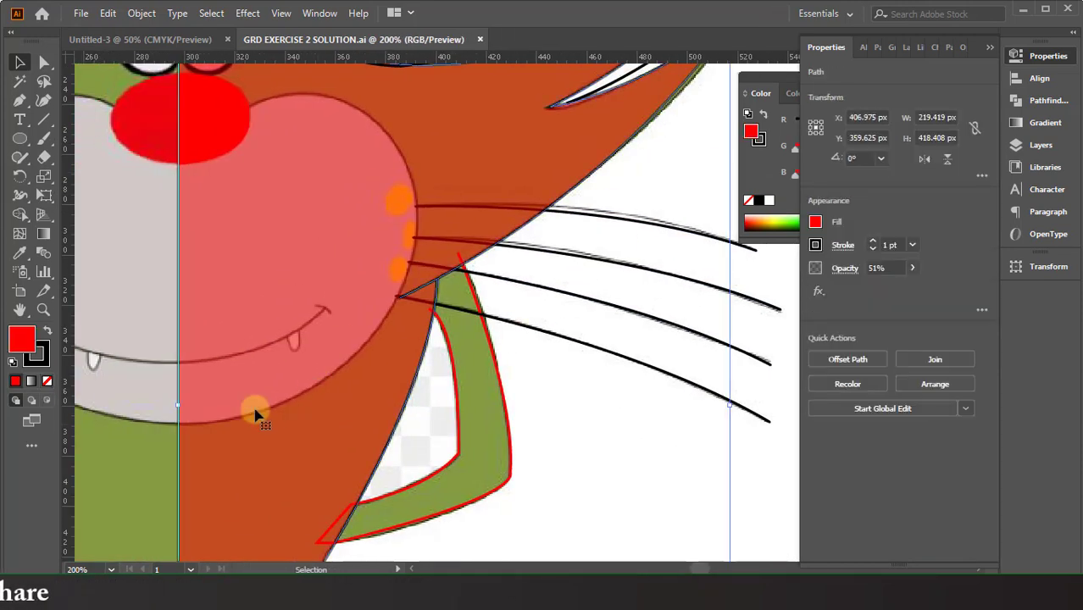
# Step: Begin the muzzle outline beside the red nose, undoing misplaced anchors
pyautogui.hscroll(2, 640, 371)
pyautogui.click(640, 371)
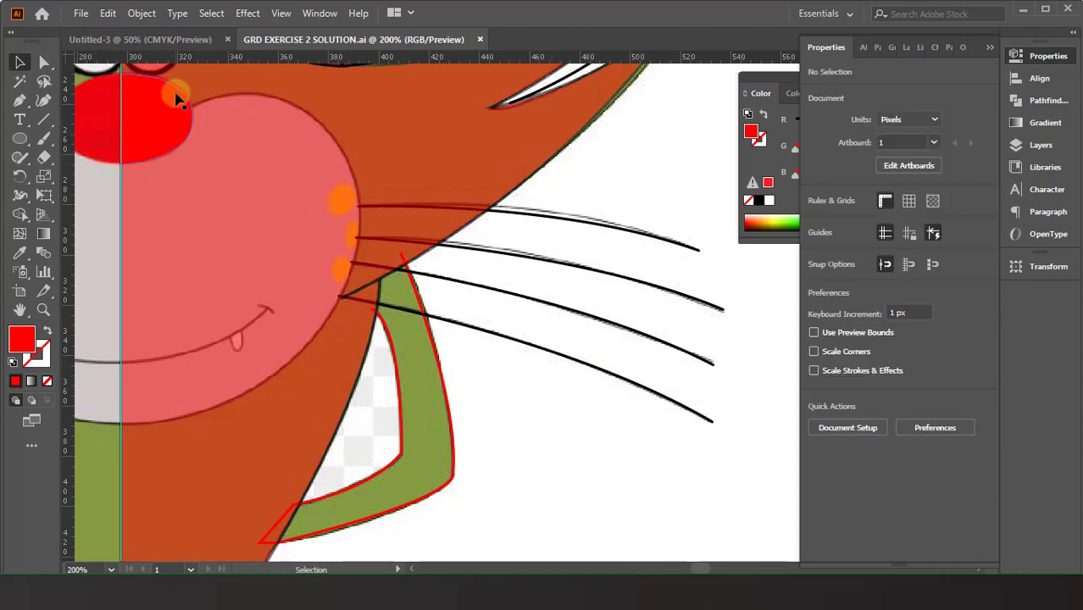
pyautogui.click(19, 102)
pyautogui.click(192, 110)
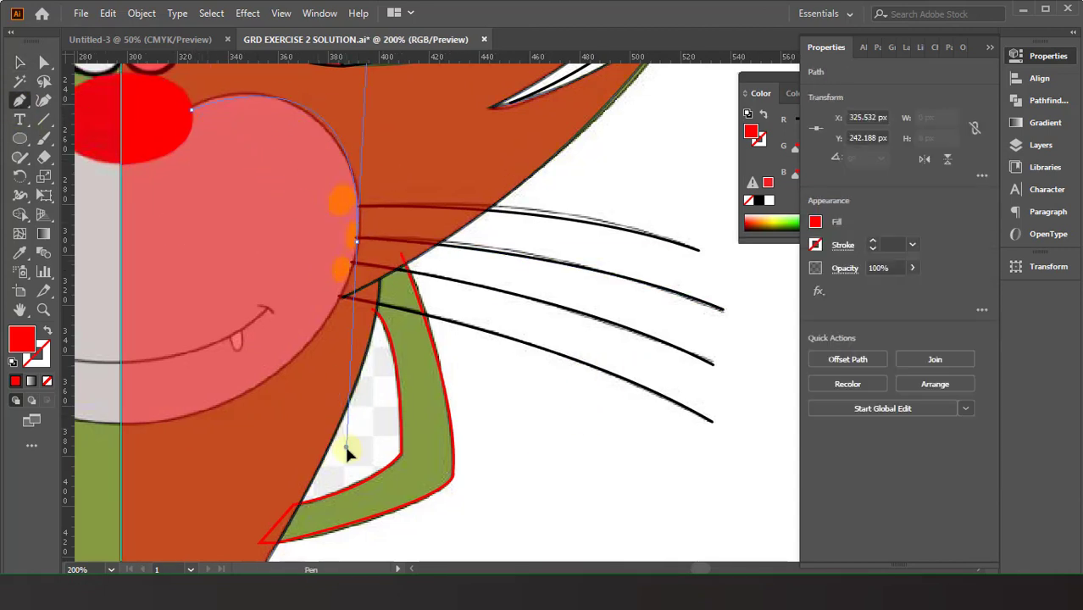
pyautogui.hotkey('ctrl', 'z')
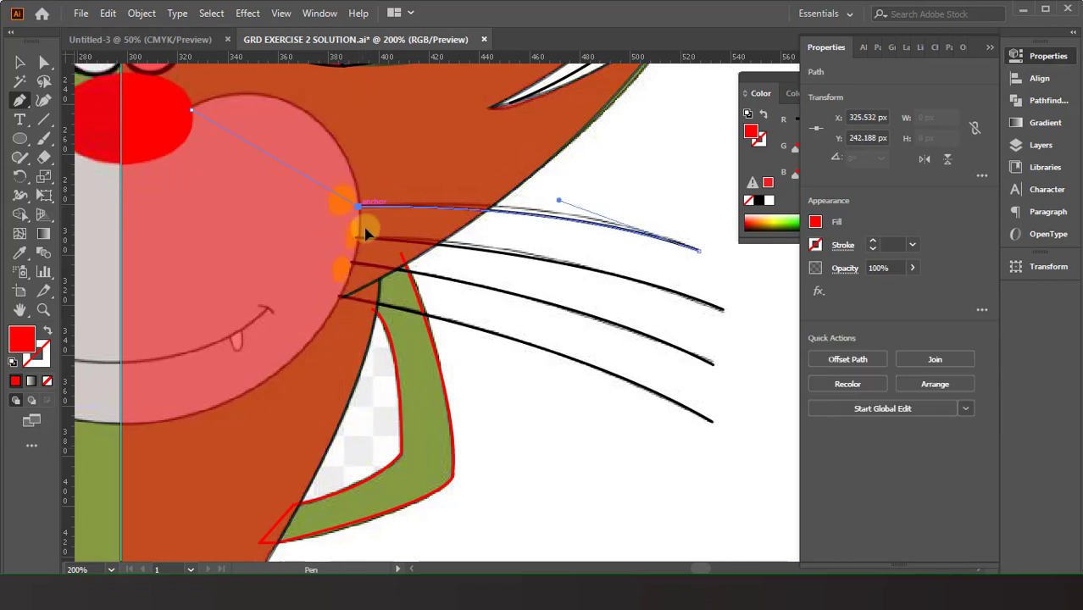
pyautogui.click(359, 242)
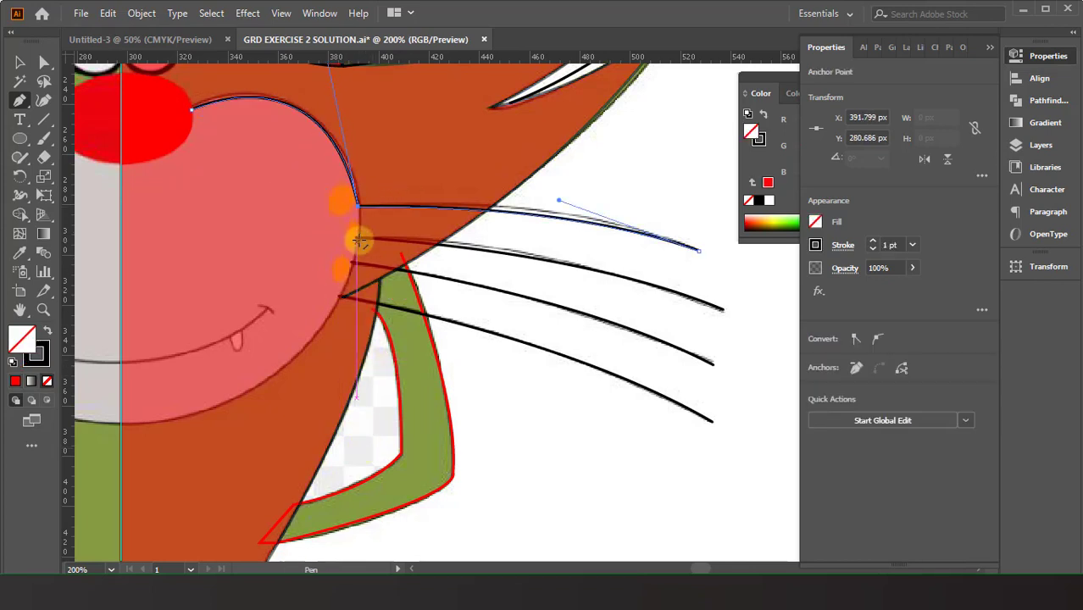
pyautogui.hotkey('ctrl', 'z')
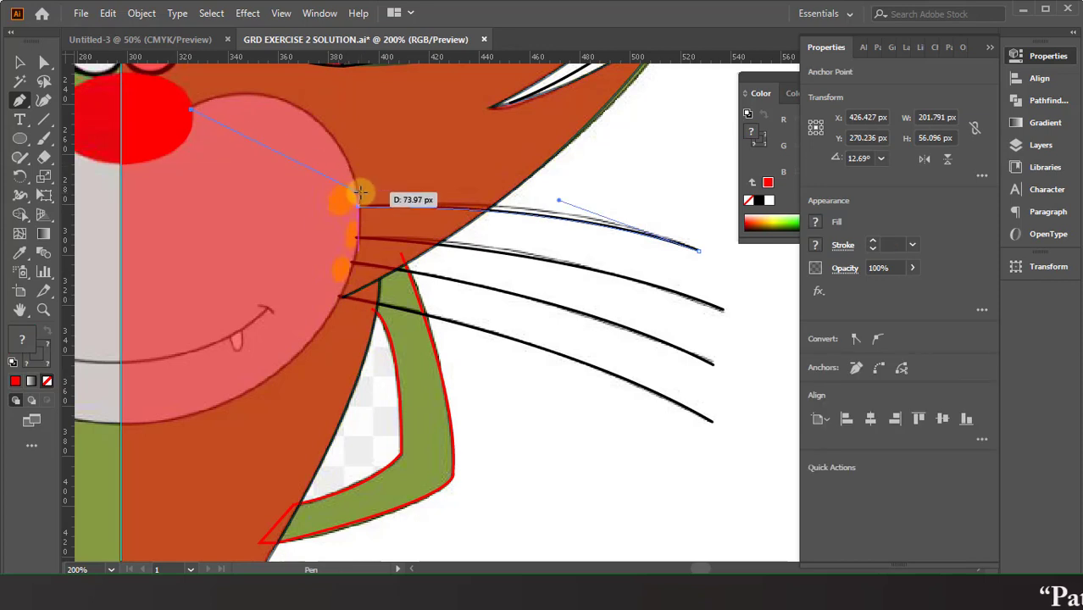
# Step: Trace the curved outline around the muzzle's right side and lower edge
pyautogui.moveTo(359, 195)
pyautogui.mouseDown()
pyautogui.moveTo(381, 325)
pyautogui.moveTo(350, 185)
pyautogui.moveTo(227, 400)
pyautogui.mouseUp()
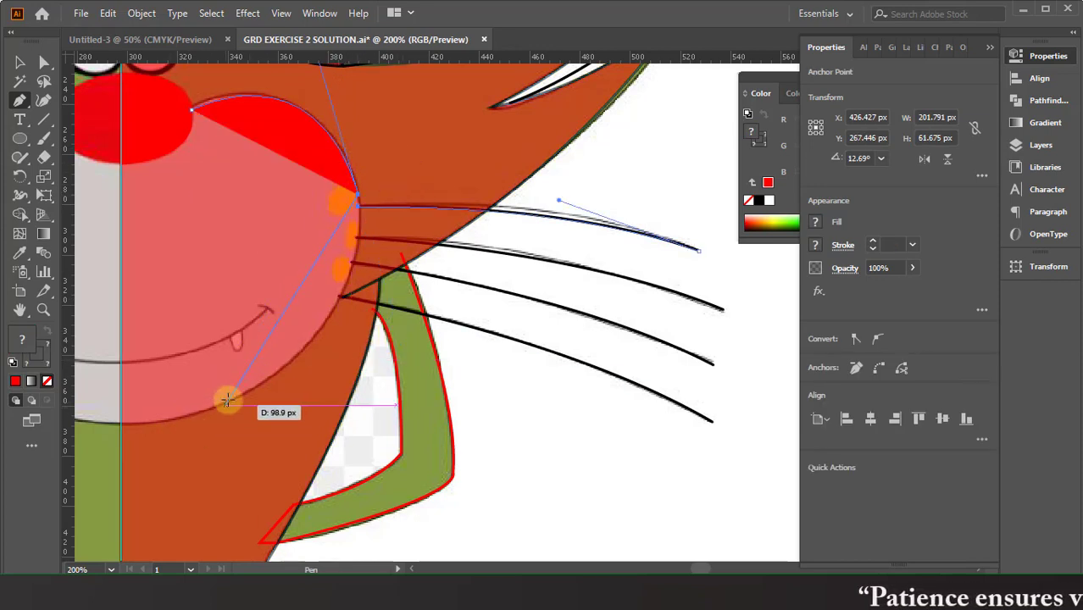
pyautogui.moveTo(129, 473)
pyautogui.mouseDown()
pyautogui.moveTo(235, 394)
pyautogui.moveTo(123, 464)
pyautogui.mouseUp()
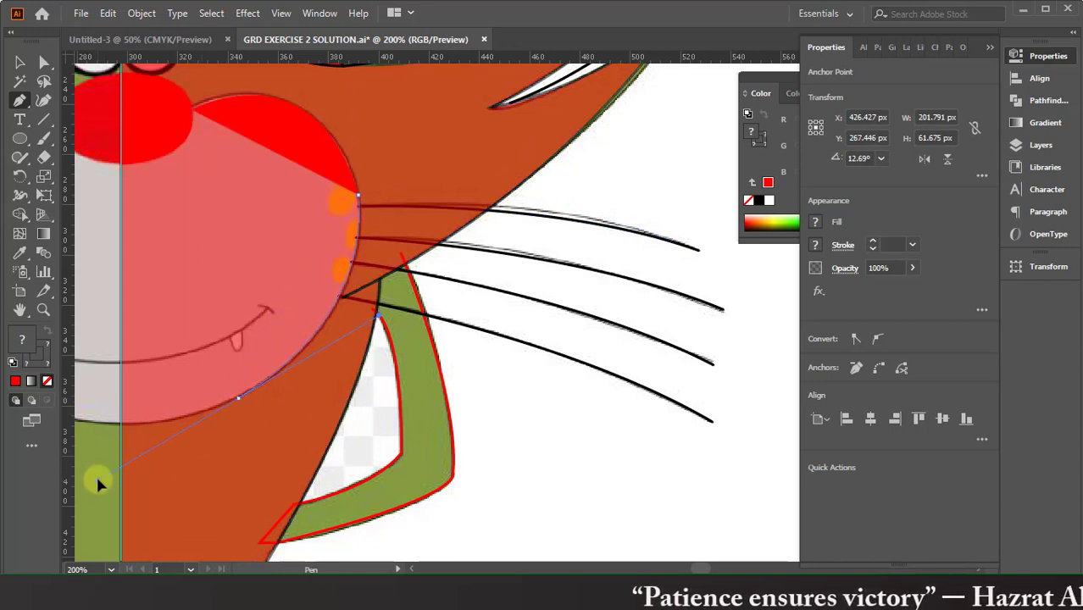
pyautogui.click(238, 397)
pyautogui.moveTo(121, 421); pyautogui.dragTo(93, 419)
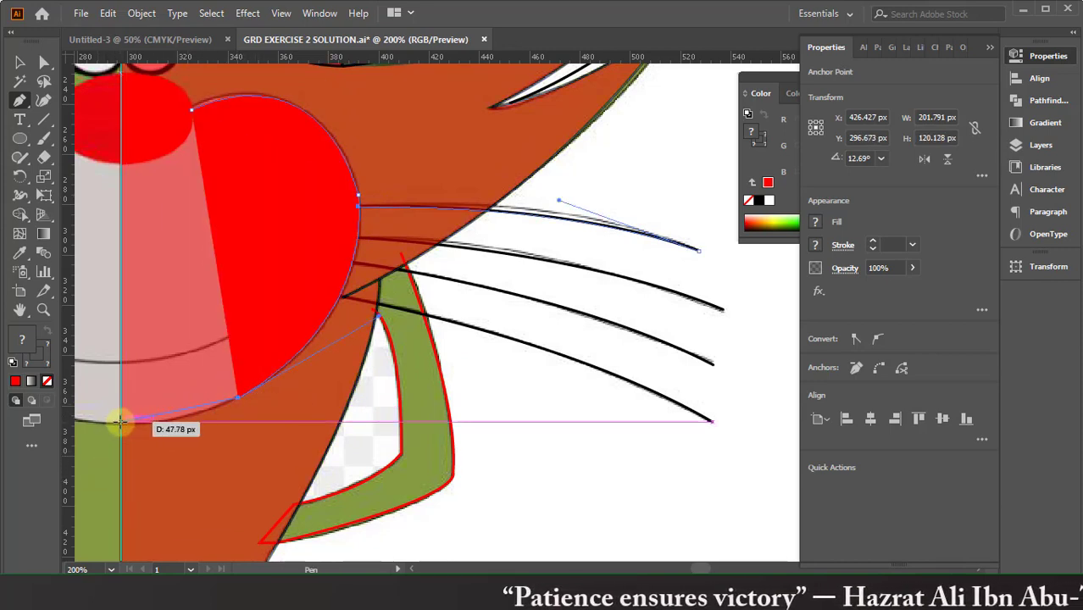
pyautogui.hscroll(-5, 94, 419)
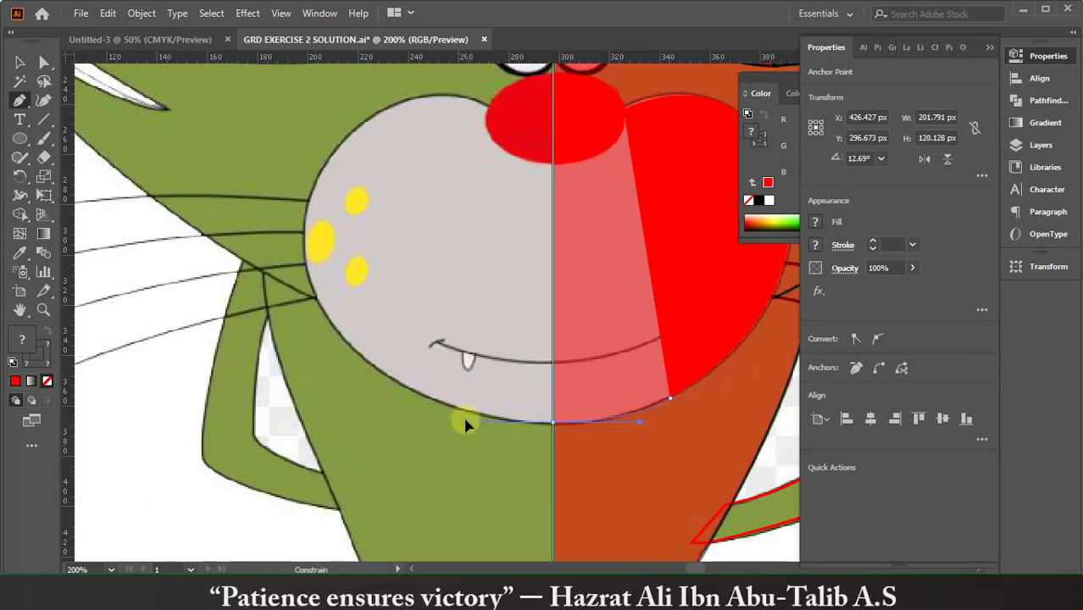
pyautogui.moveTo(552, 422)
pyautogui.mouseDown()
pyautogui.moveTo(574, 184)
pyautogui.moveTo(553, 166)
pyautogui.mouseUp()
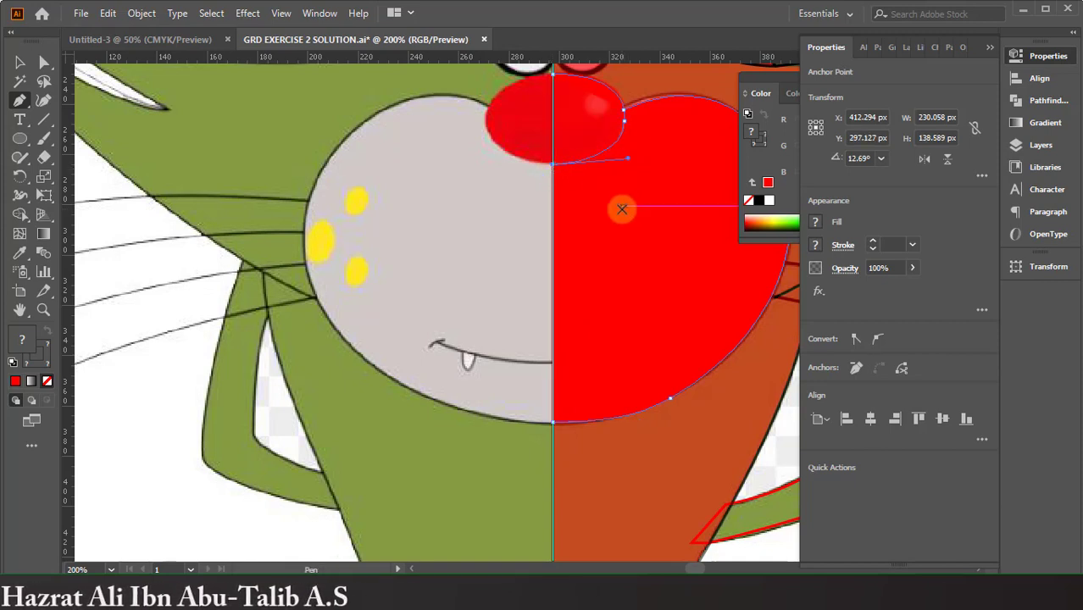
pyautogui.click(173, 310)
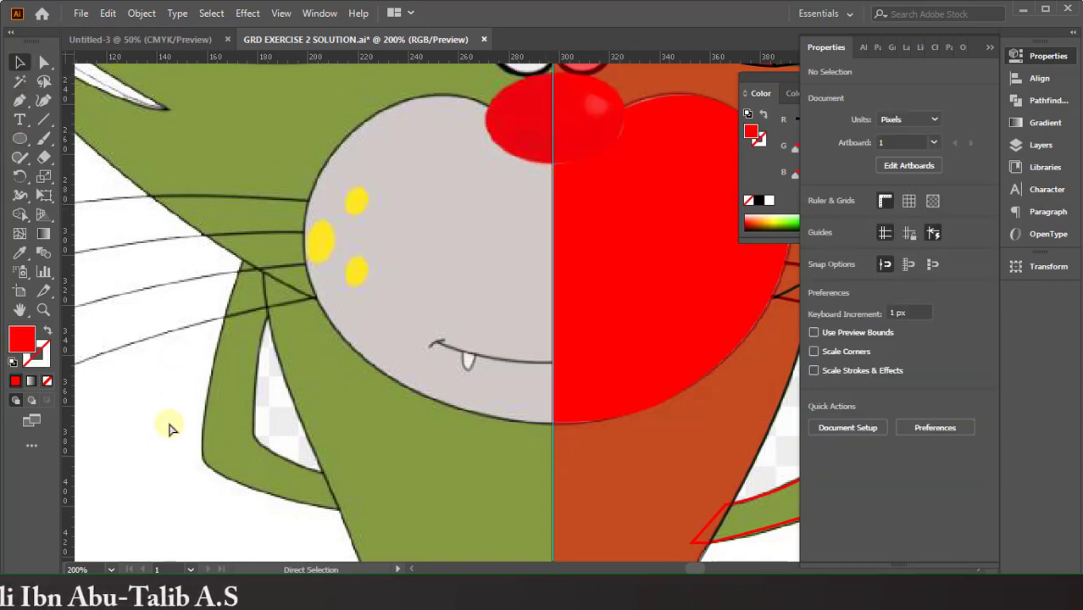
pyautogui.hscroll(3, 339, 339)
# Step: Add smooth anchors at the muzzle's bottom centre and under the nose
pyautogui.click(537, 249)
pyautogui.click(18, 259)
pyautogui.click(350, 235)
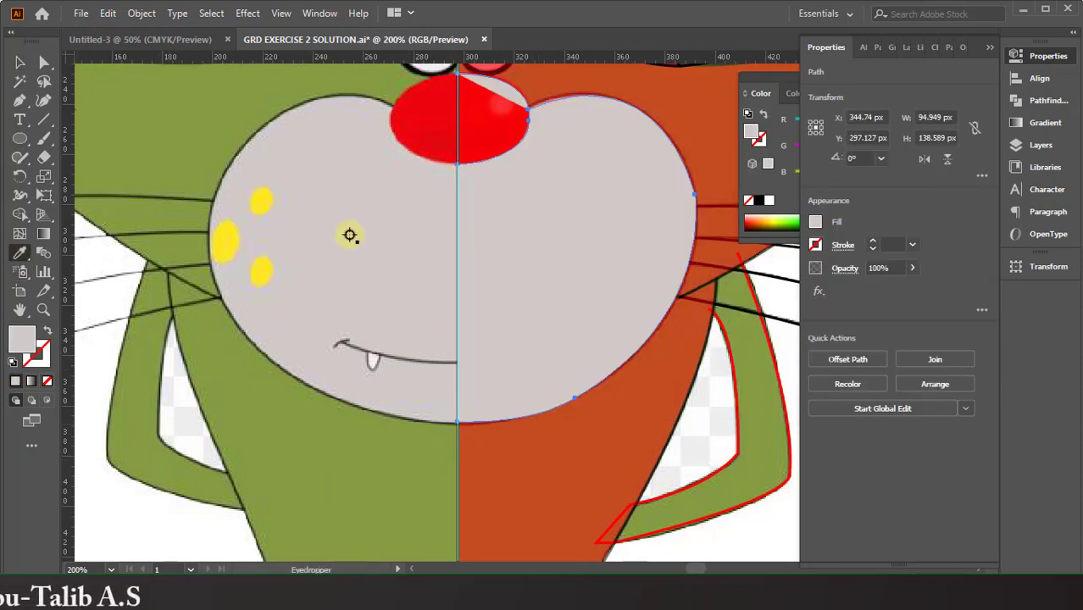
pyautogui.hotkey('ctrl', 'z')
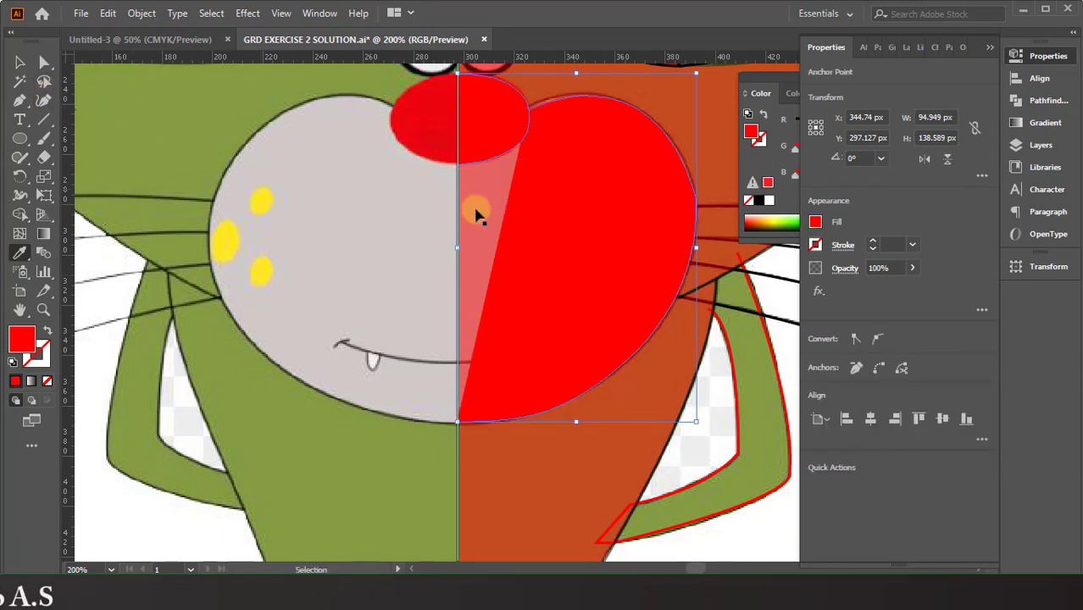
pyautogui.hotkey('ctrl', 'z')
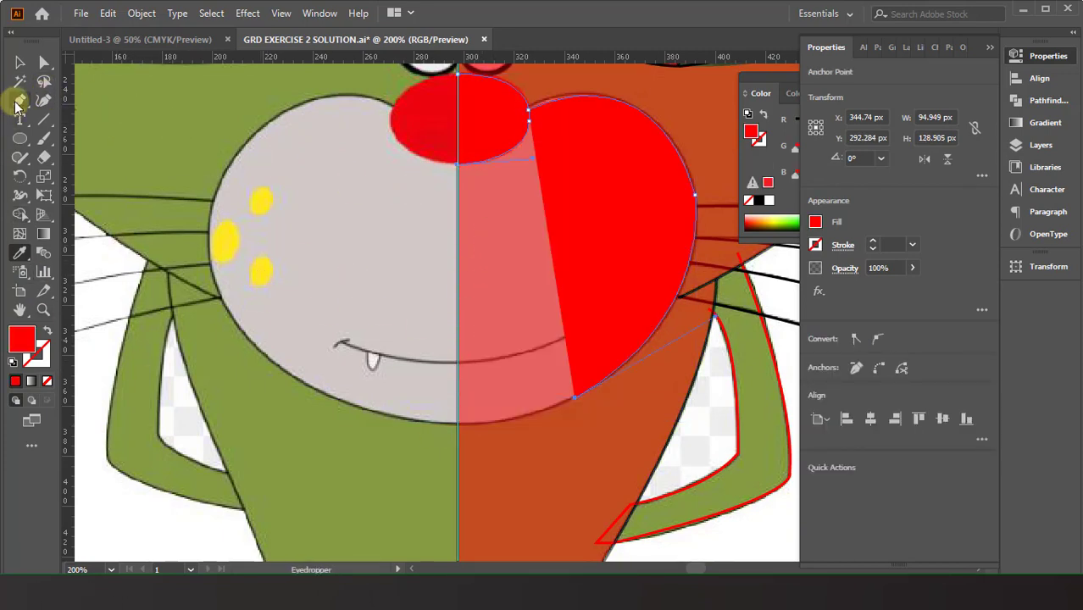
pyautogui.moveTo(458, 421); pyautogui.dragTo(545, 421)
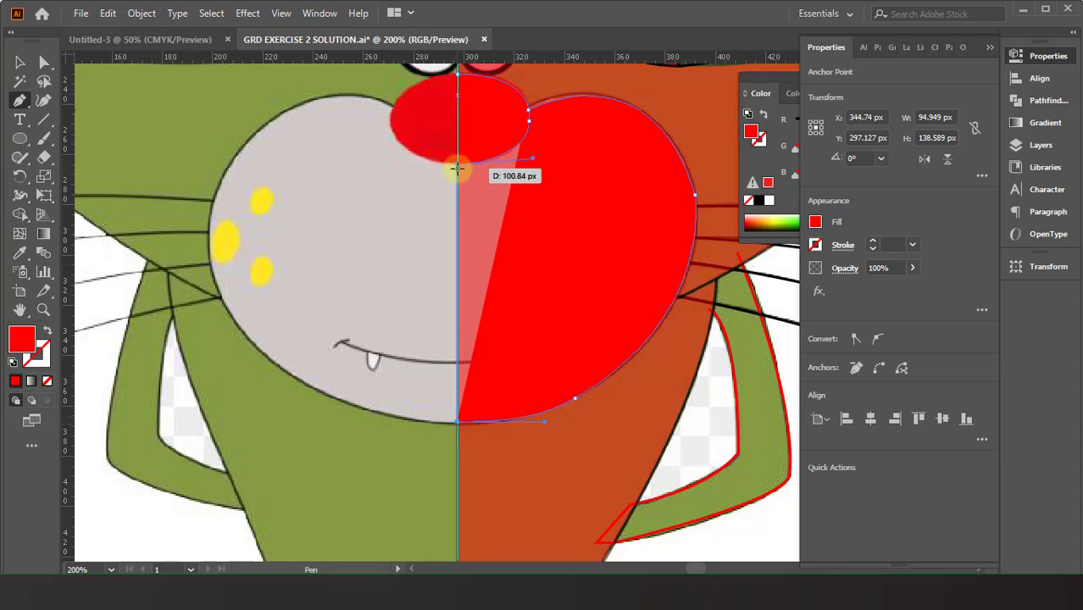
pyautogui.moveTo(457, 153); pyautogui.dragTo(526, 121)
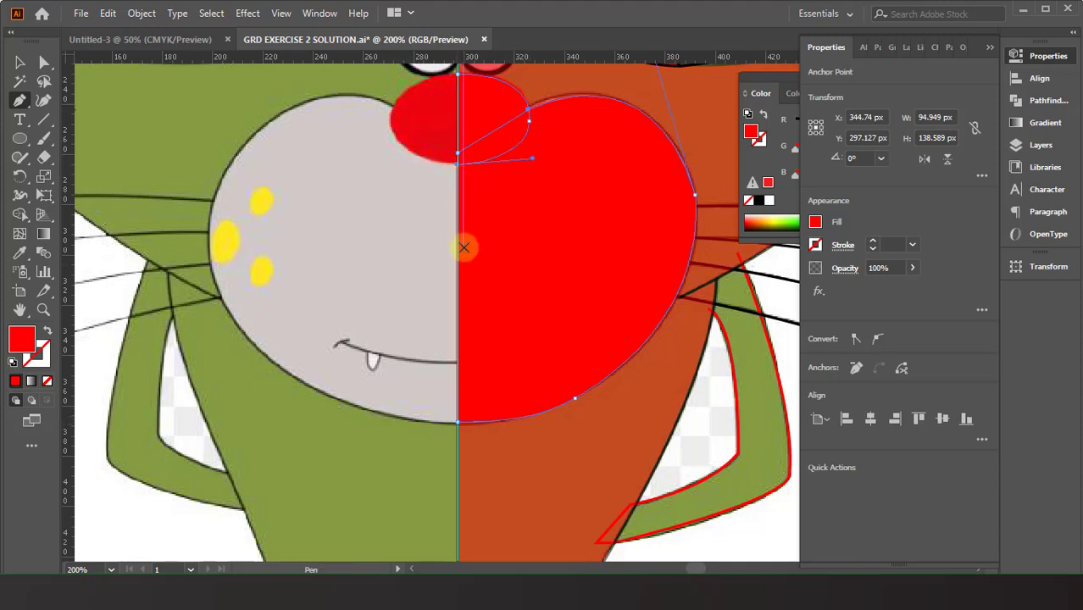
# Step: Fill the muzzle shape with the face's light grey at 33% opacity
pyautogui.click(353, 221)
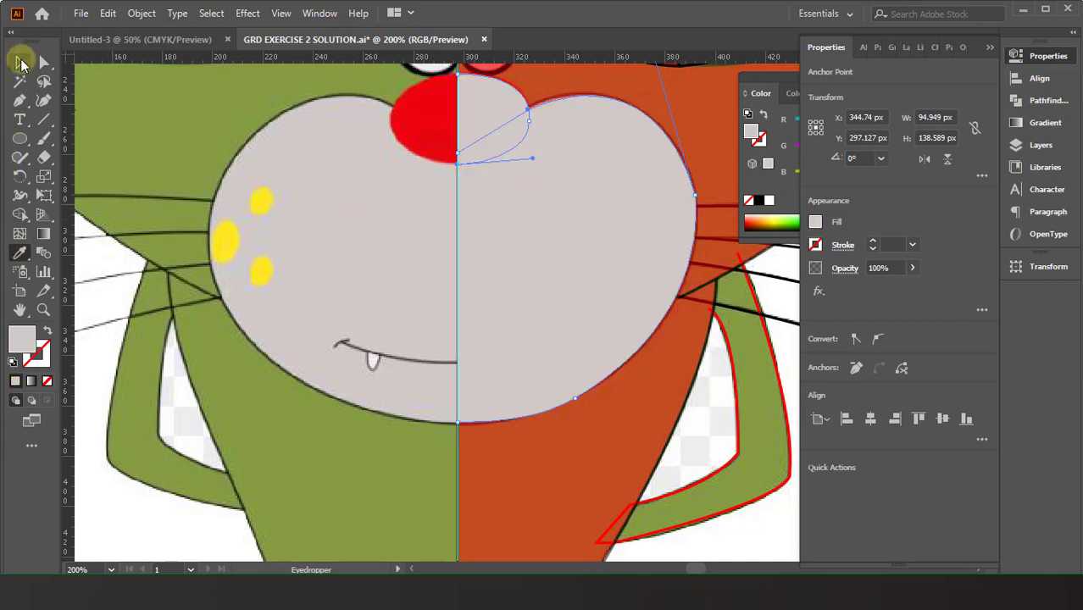
pyautogui.scroll(-2, 296, 385)
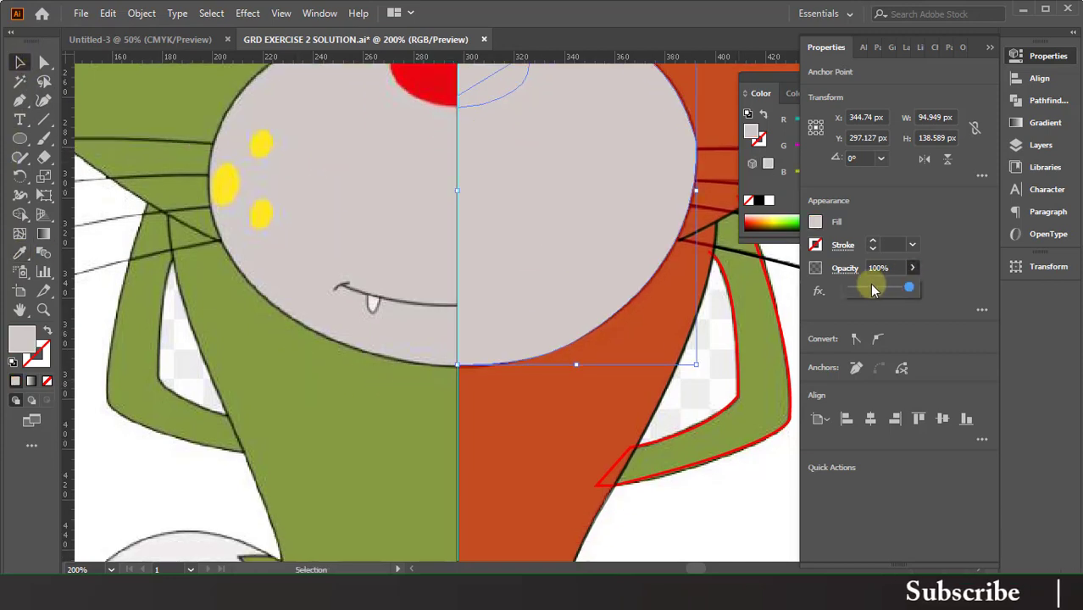
pyautogui.click(873, 289)
pyautogui.click(138, 477)
pyautogui.scroll(-2, 138, 476)
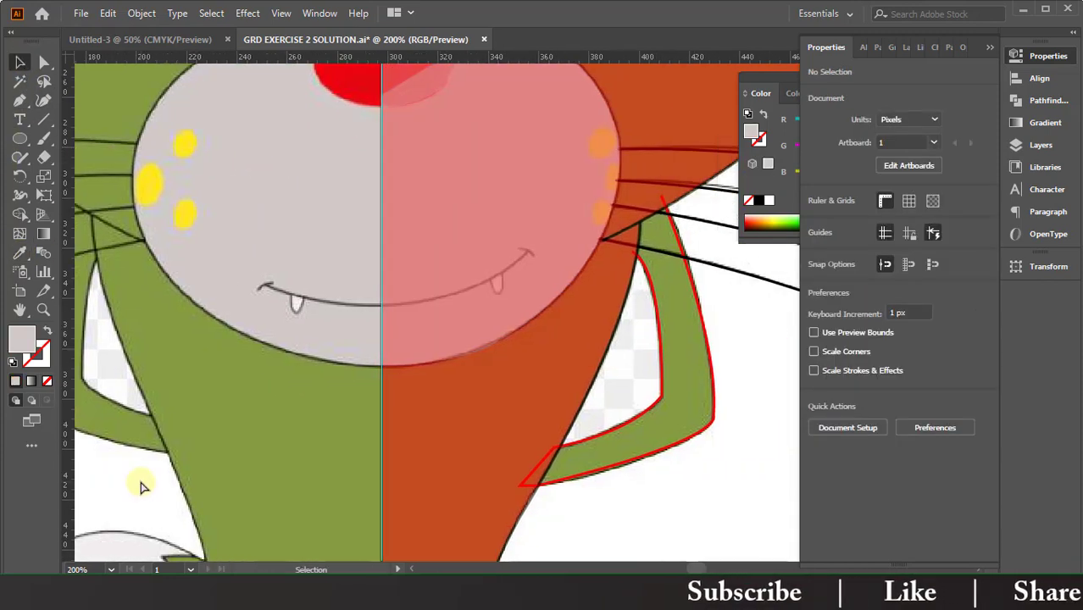
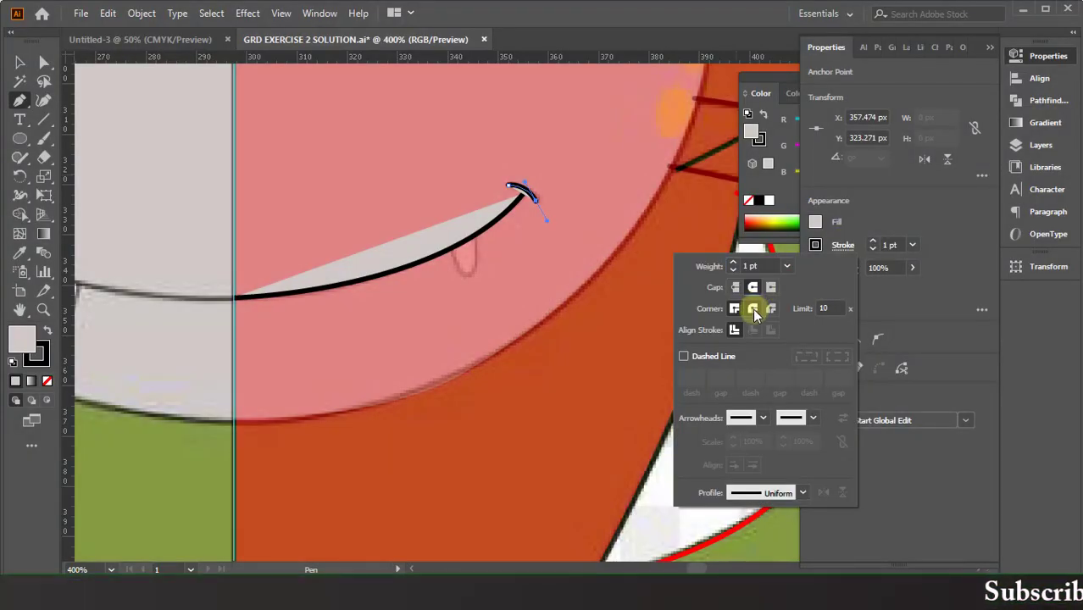
# Step: Set the mouth curve's fill to None and nudge its top end slightly upward
pyautogui.click(169, 183)
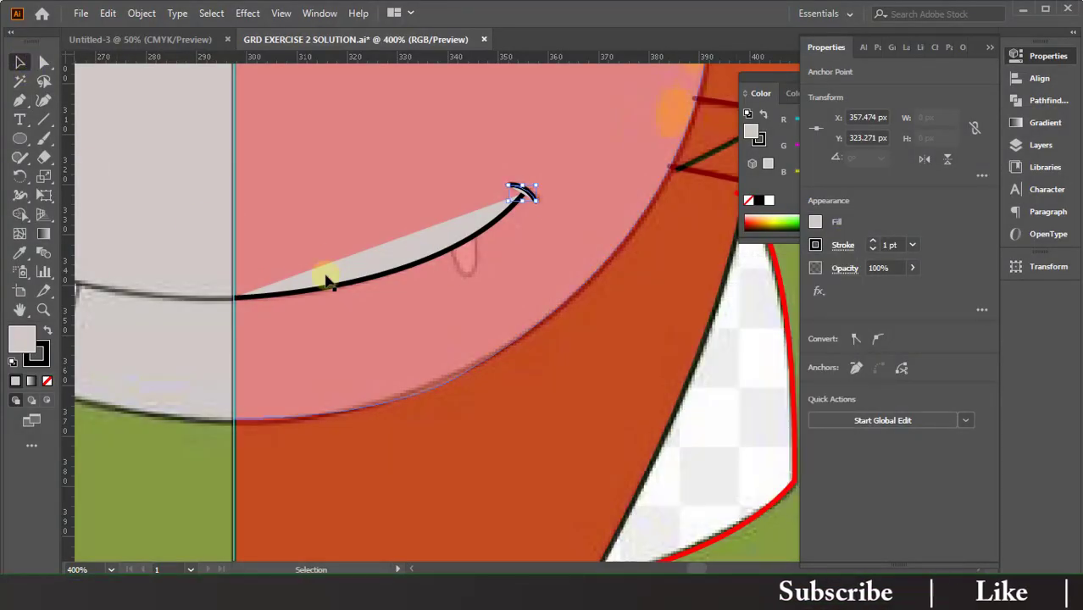
pyautogui.click(326, 283)
pyautogui.click(815, 222)
pyautogui.click(642, 278)
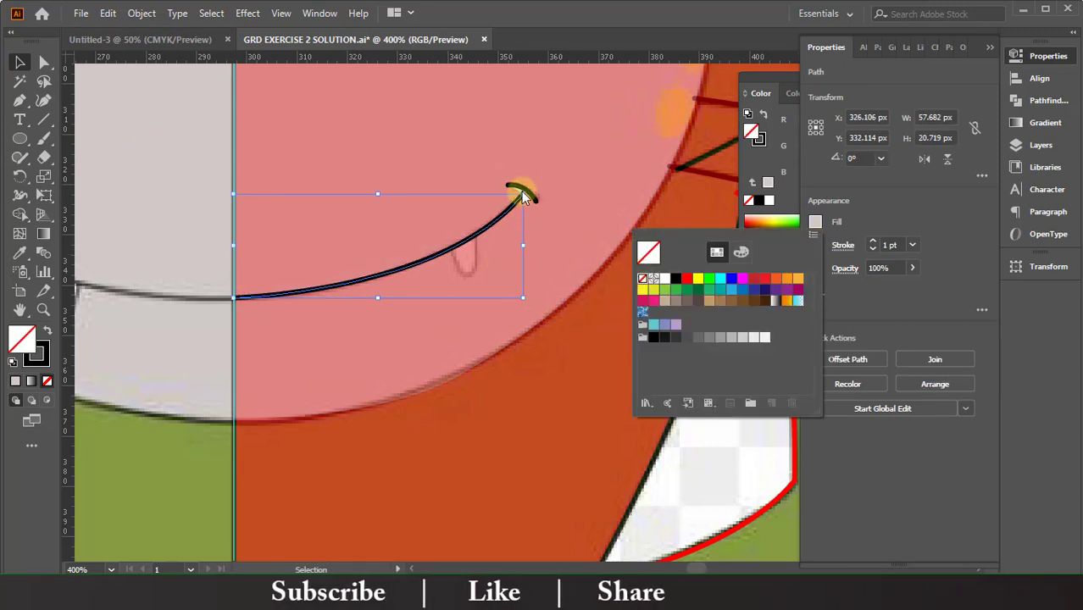
pyautogui.moveTo(522, 195); pyautogui.dragTo(519, 189)
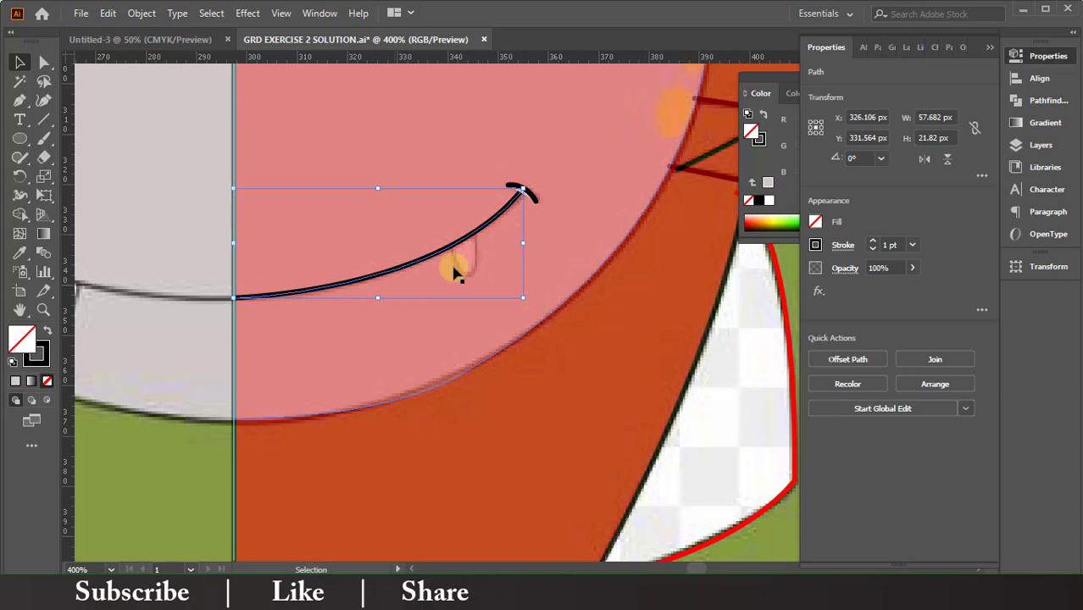
# Step: Set the small hook at the curve's tip to no fill and reselect the mouth group
pyautogui.click(529, 196)
pyautogui.click(818, 248)
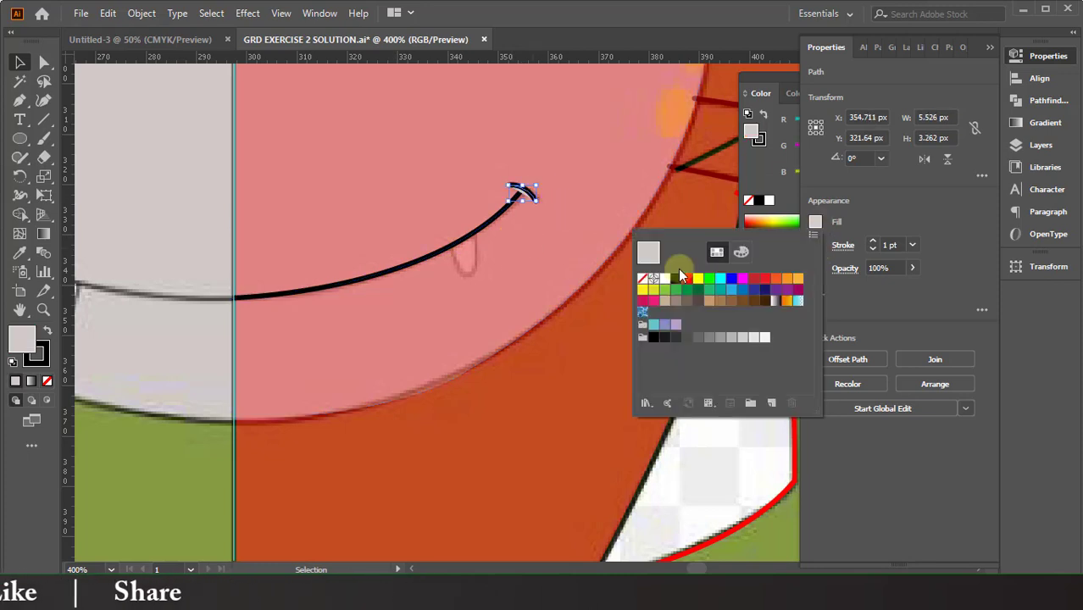
pyautogui.click(19, 63)
pyautogui.press('a')
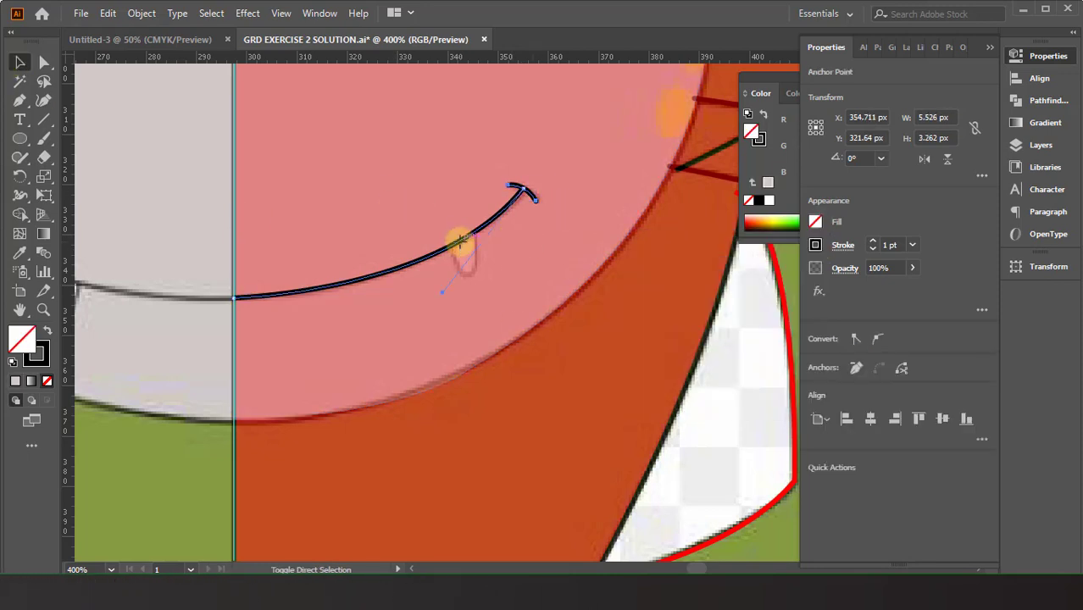
pyautogui.keyDown('alt'); pyautogui.click(485, 253); pyautogui.keyUp('alt')
pyautogui.scroll(-3, 503, 411)
# Step: Zoom in on the mouth curve, undo the stray anchor point and deselect it
pyautogui.scroll(-2, 506, 416)
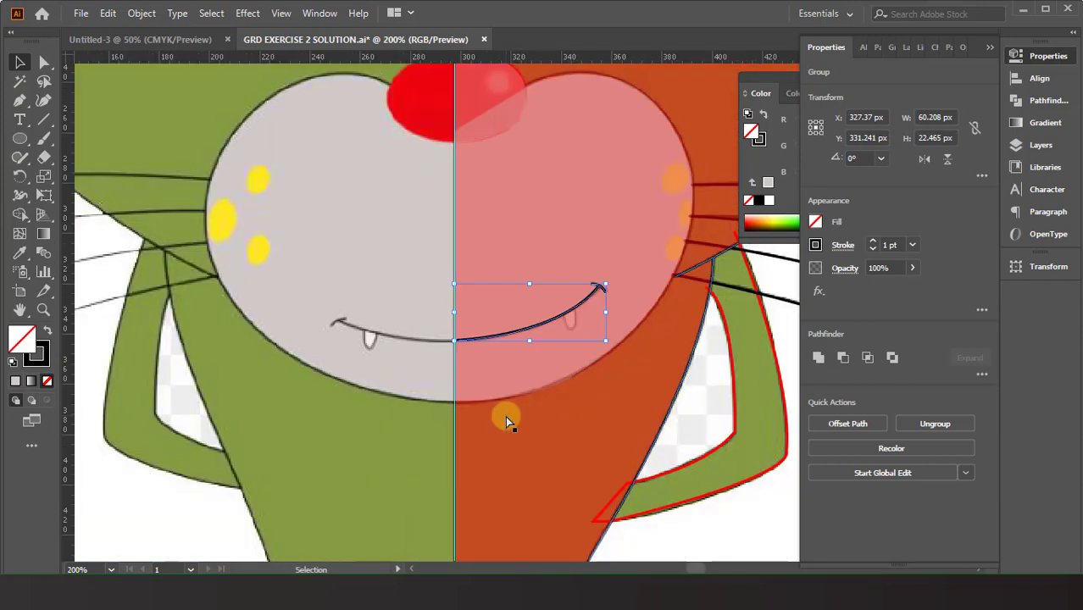
pyautogui.hotkey('ctrl', '+')
pyautogui.hotkey('ctrl', '+')
pyautogui.hotkey('ctrl', '+')
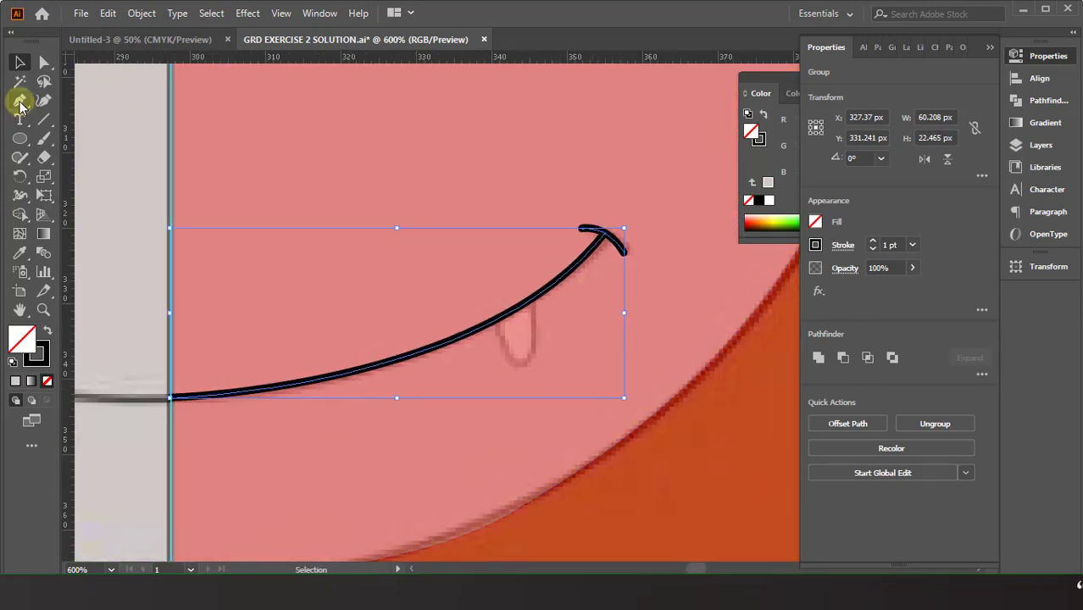
pyautogui.hotkey('ctrl', 'z')
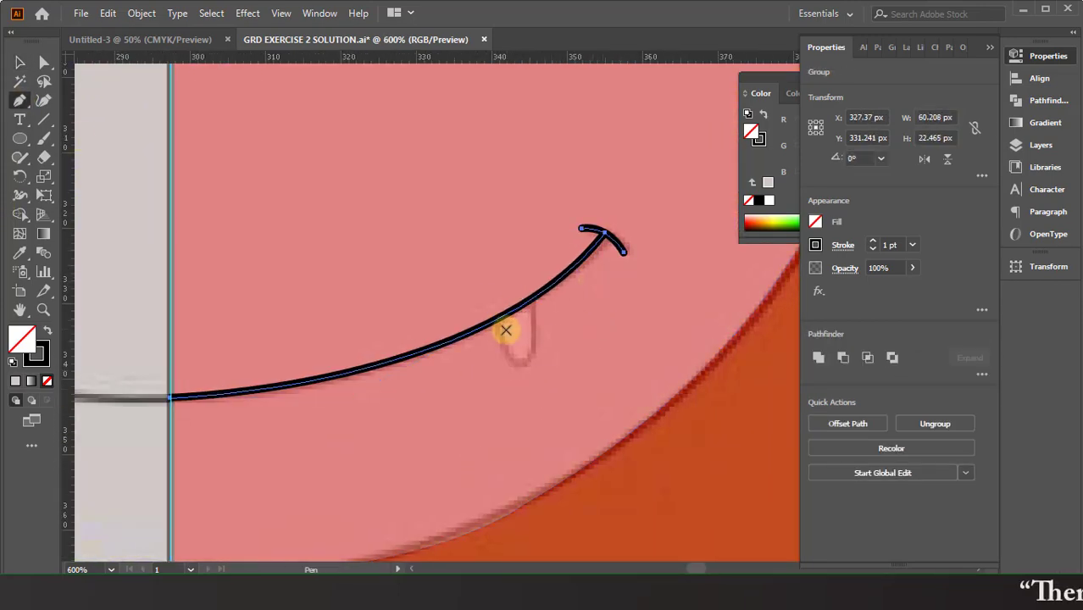
pyautogui.hotkey('ctrl', 'shift', 'a')
pyautogui.click(20, 100)
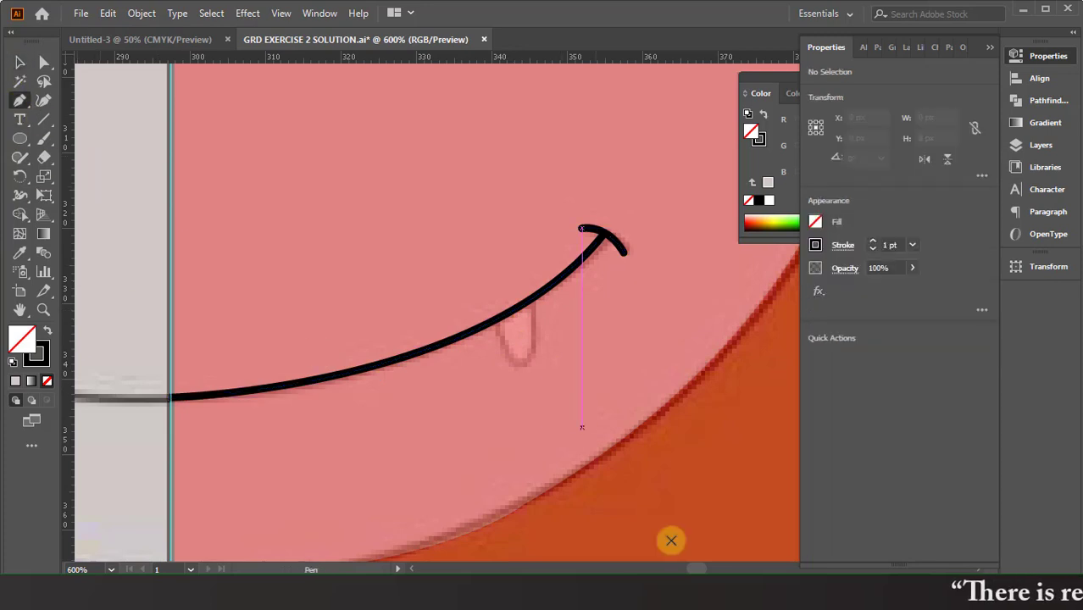
# Step: Draw a small V-shaped fang loop hanging below the mouth curve over the reference tooth
pyautogui.moveTo(497, 323); pyautogui.dragTo(534, 306)
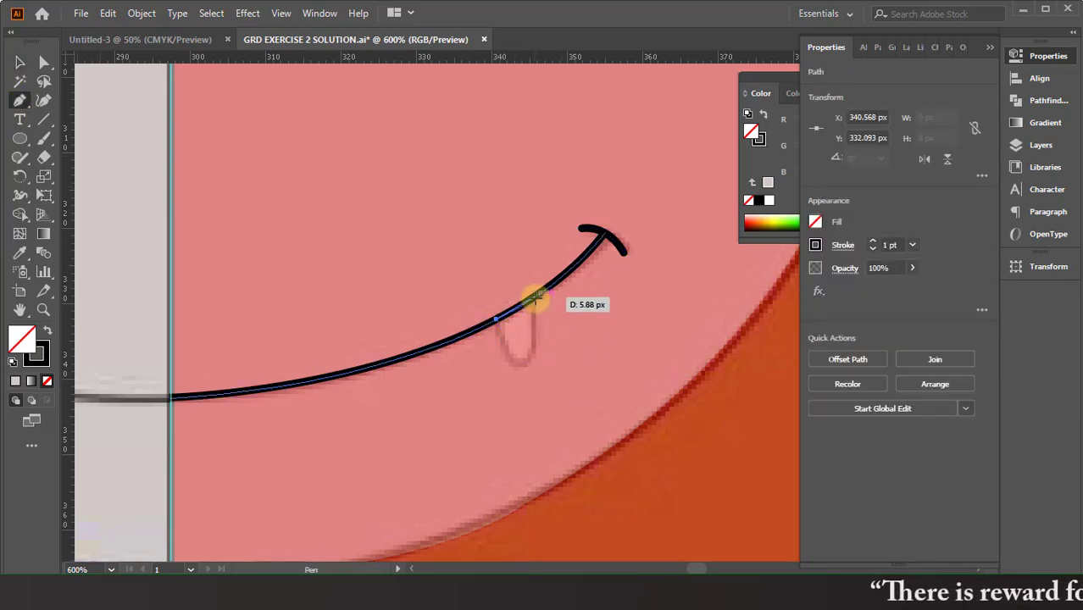
pyautogui.moveTo(545, 180); pyautogui.dragTo(536, 151)
pyautogui.moveTo(527, 366); pyautogui.dragTo(537, 366)
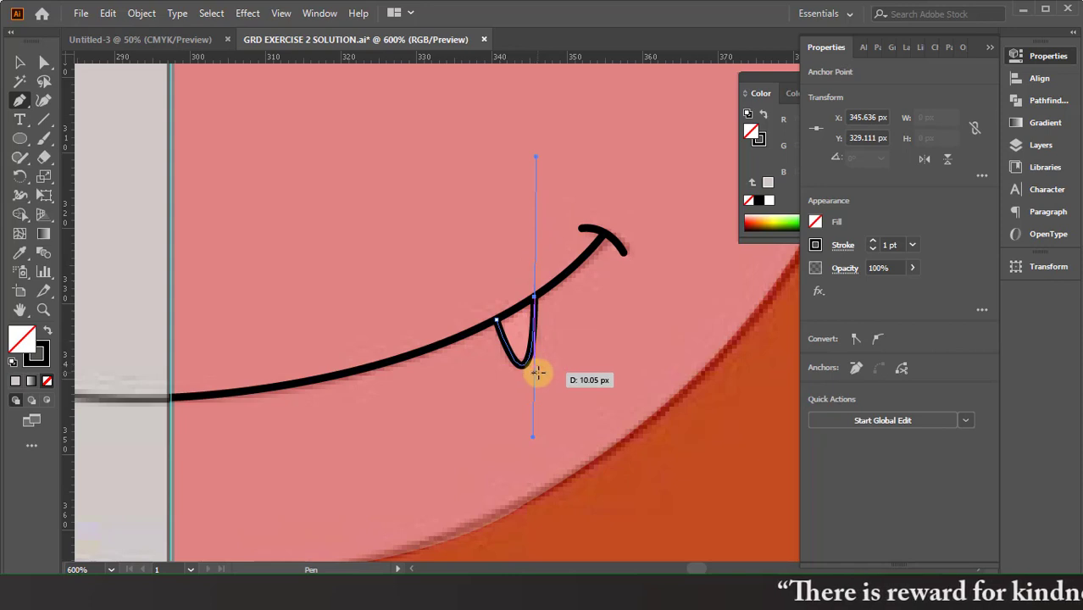
pyautogui.click(18, 63)
pyautogui.click(114, 242)
pyautogui.scroll(-1, 178, 332)
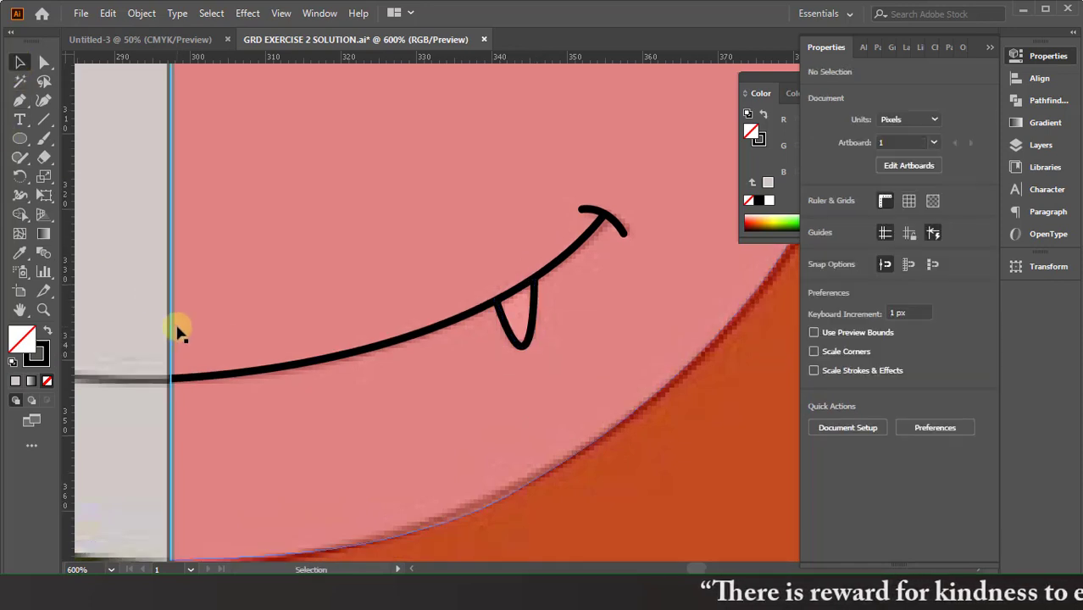
pyautogui.click(527, 336)
pyautogui.keyDown('ctrl'); pyautogui.click(529, 331); pyautogui.keyUp('ctrl')
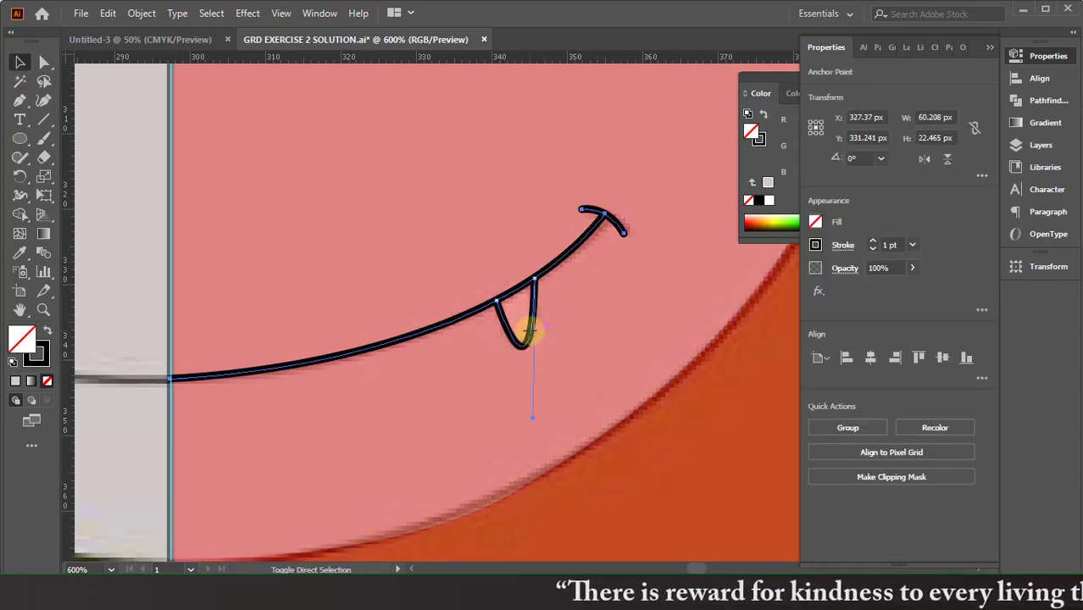
pyautogui.hotkey('ctrl', '-')
pyautogui.hotkey('ctrl', '-')
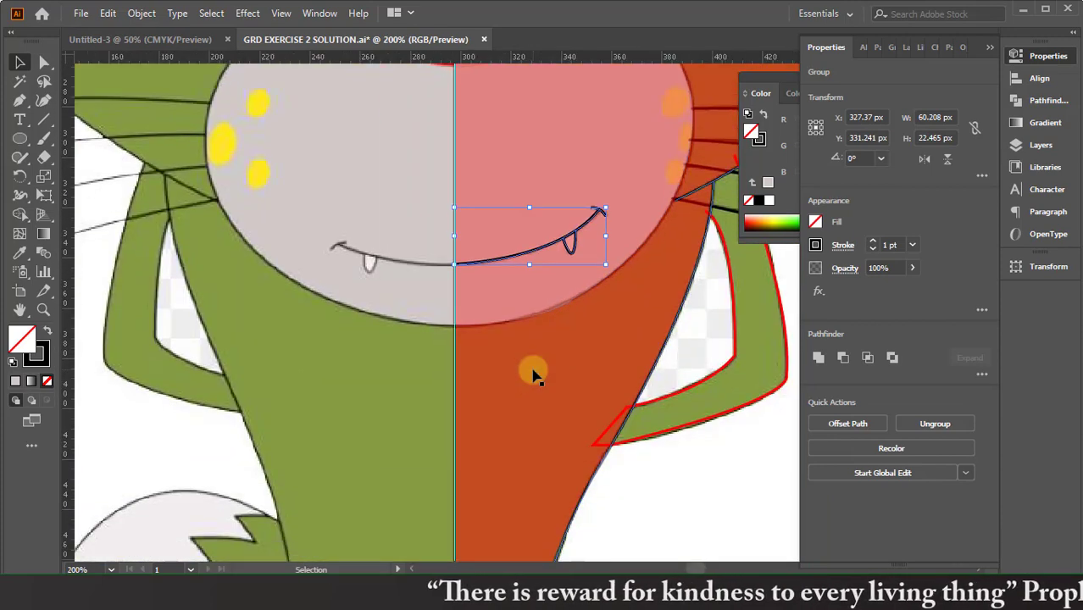
pyautogui.hotkey('ctrl', '-')
# Step: Eyedropper the left arm's olive green fill onto the right arm
pyautogui.click(661, 460)
pyautogui.click(634, 411)
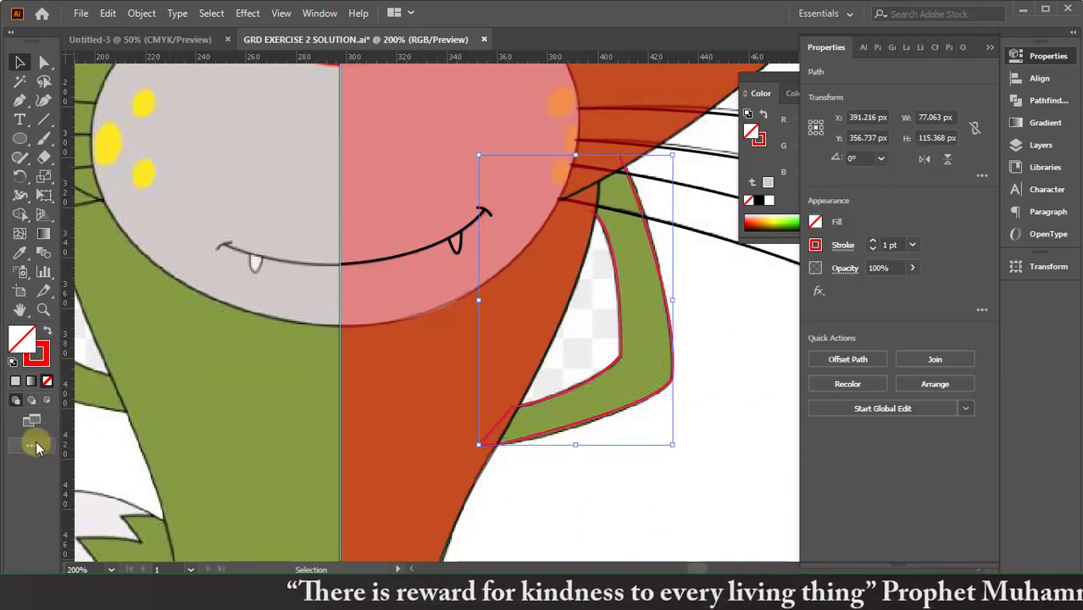
pyautogui.click(19, 254)
pyautogui.click(270, 394)
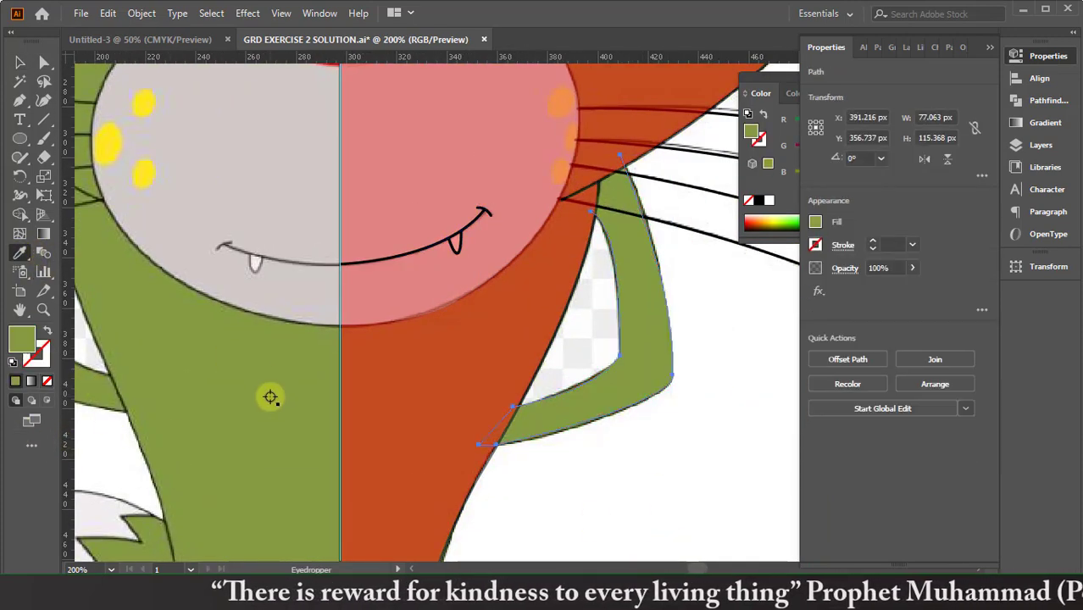
# Step: Give the right arm a black 1 pt outline stroke
pyautogui.click(873, 244)
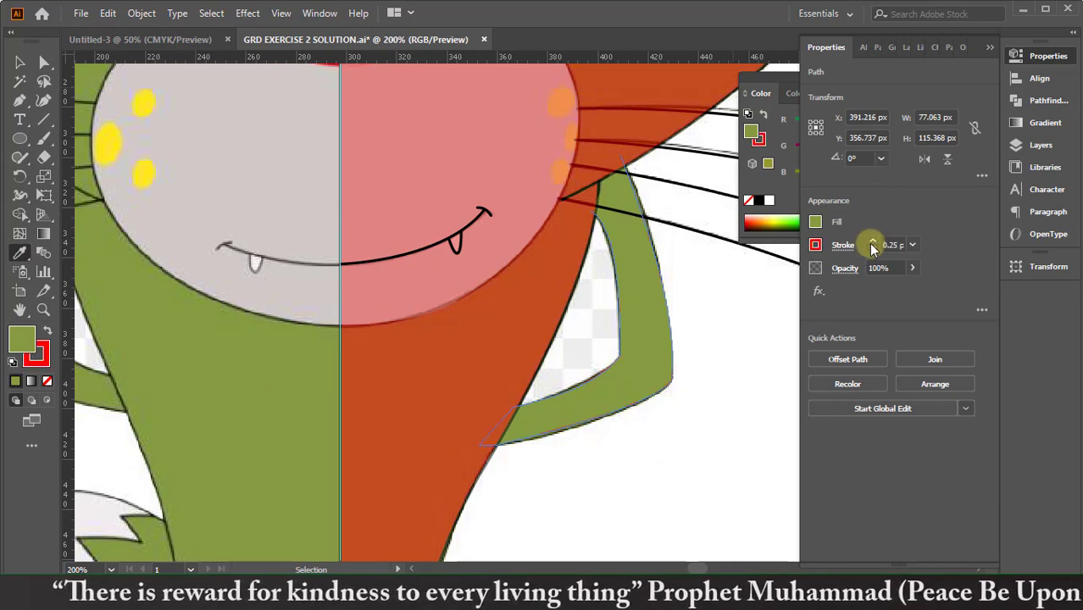
pyautogui.click(815, 244)
pyautogui.click(676, 302)
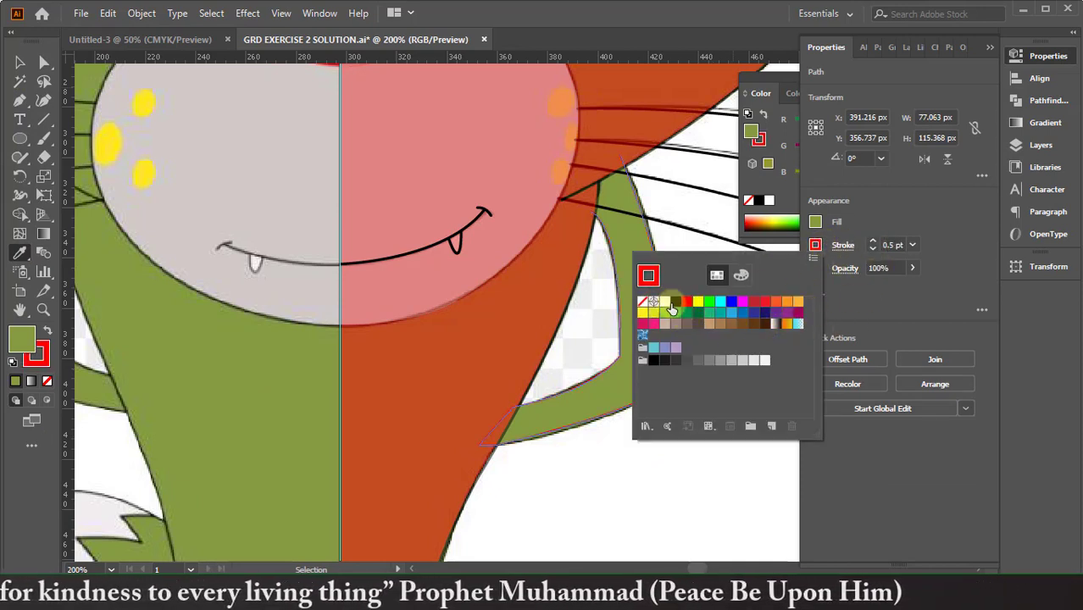
pyautogui.click(873, 241)
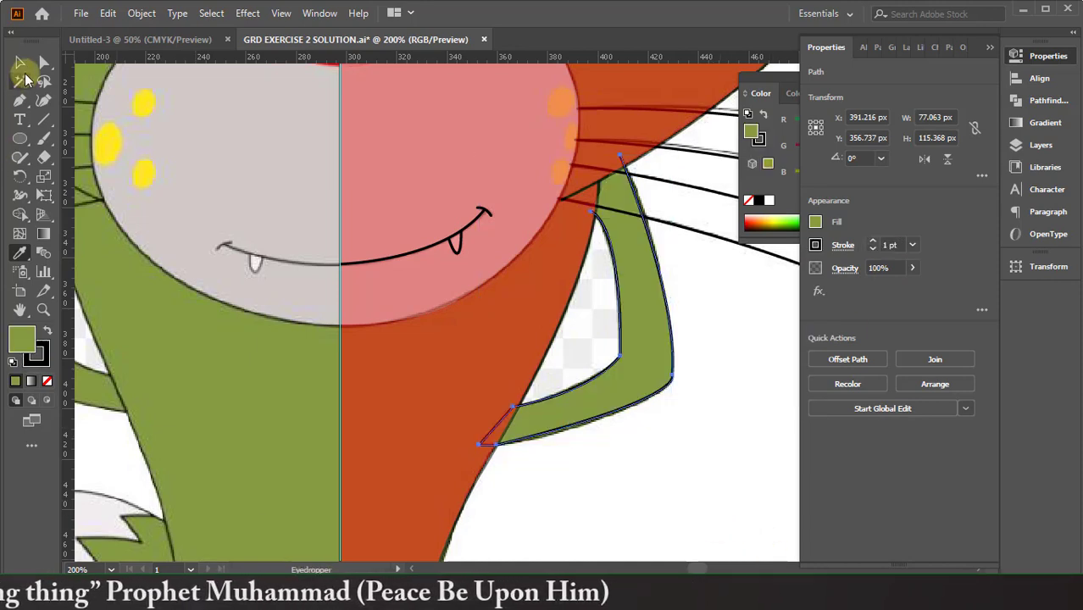
pyautogui.click(21, 66)
# Step: Deselect and inspect the outlined green arm against the rest of the cat
pyautogui.click(729, 449)
pyautogui.hscroll(2, 731, 446)
pyautogui.scroll(3, 732, 447)
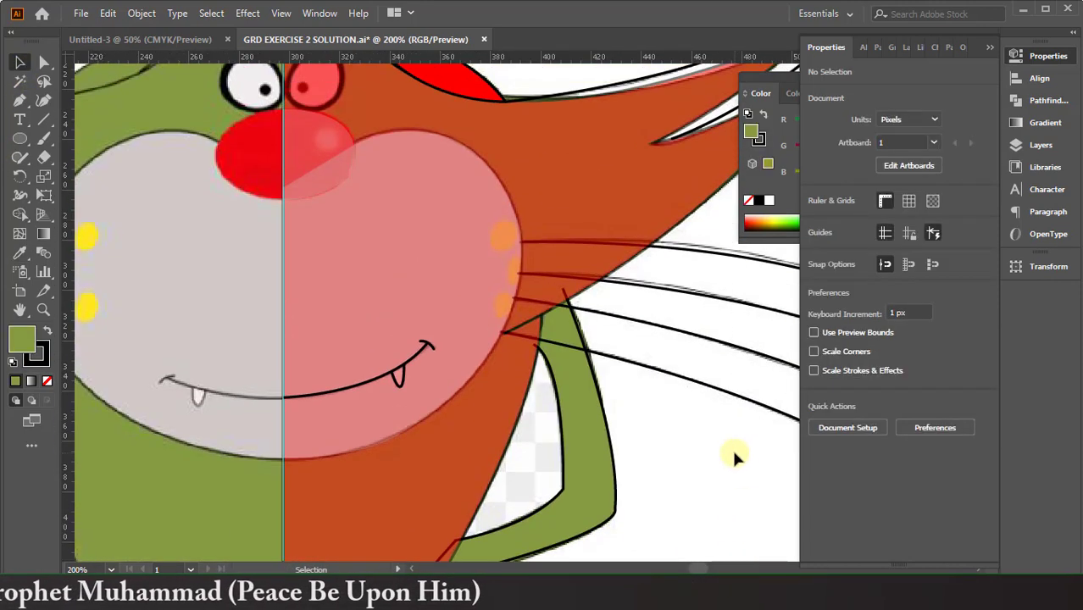
pyautogui.click(547, 352)
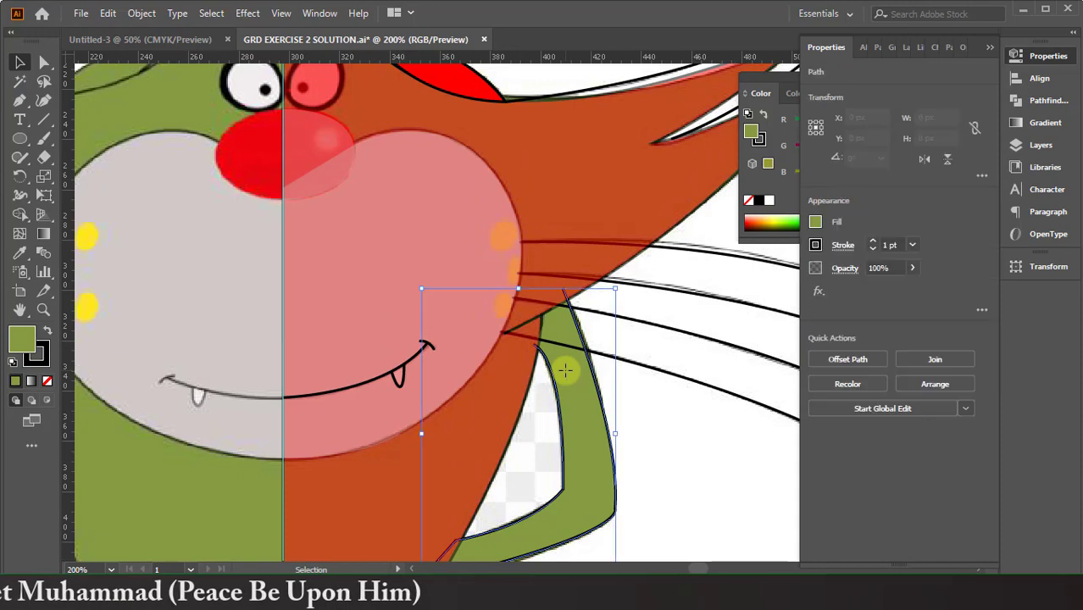
pyautogui.click(722, 521)
pyautogui.scroll(-2, 636, 447)
# Step: Zoom out and try moving the right half-cat off the artboard, then undo it
pyautogui.scroll(3, 457, 310)
pyautogui.hscroll(-1, 458, 309)
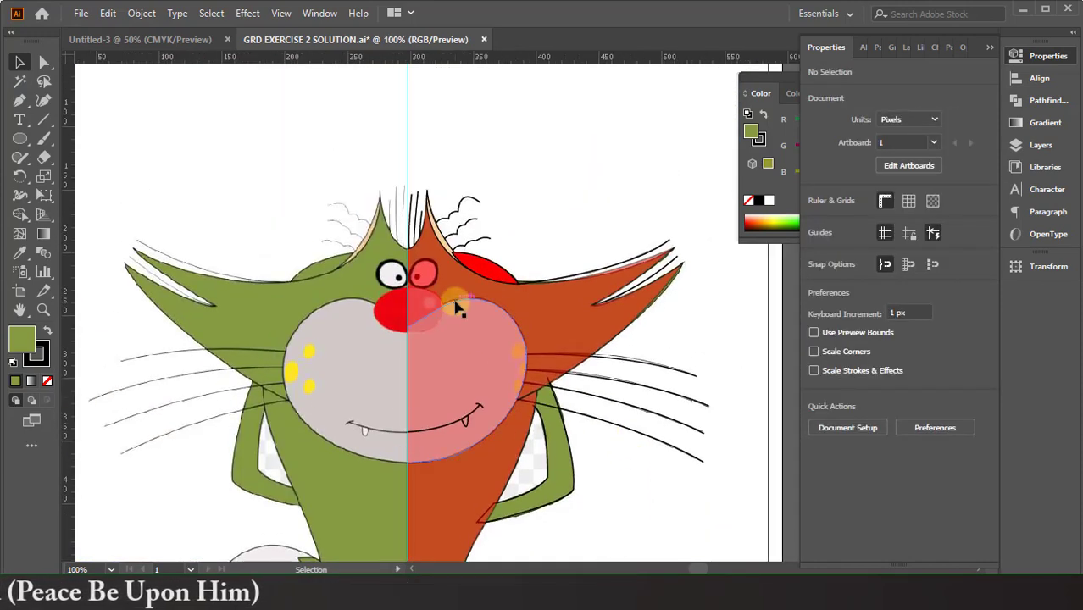
pyautogui.moveTo(401, 170); pyautogui.dragTo(686, 462)
pyautogui.hotkey('ctrl', '-')
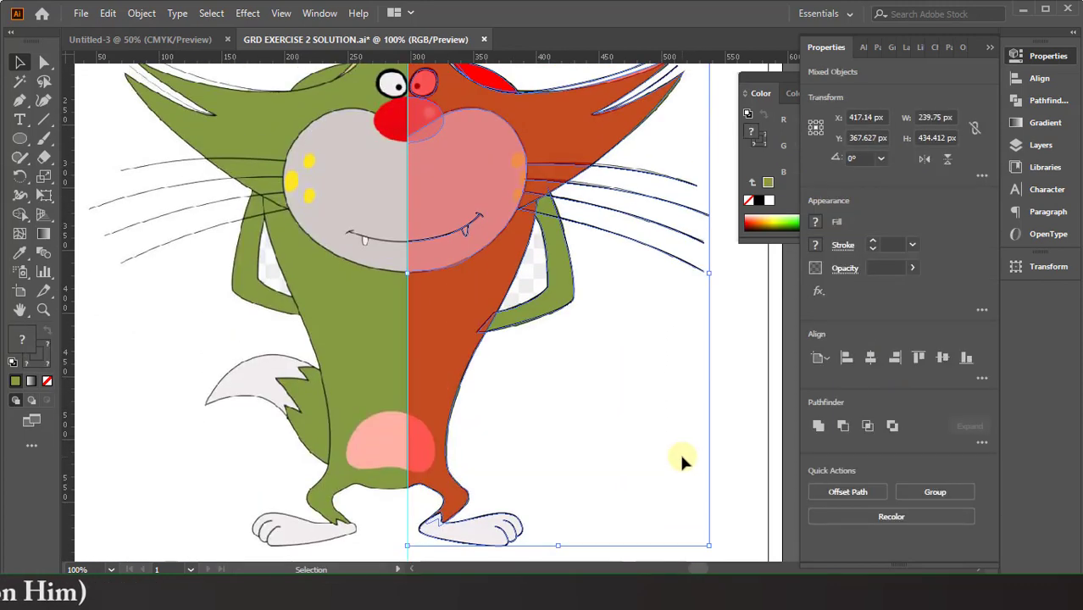
pyautogui.hotkey('ctrl', '-')
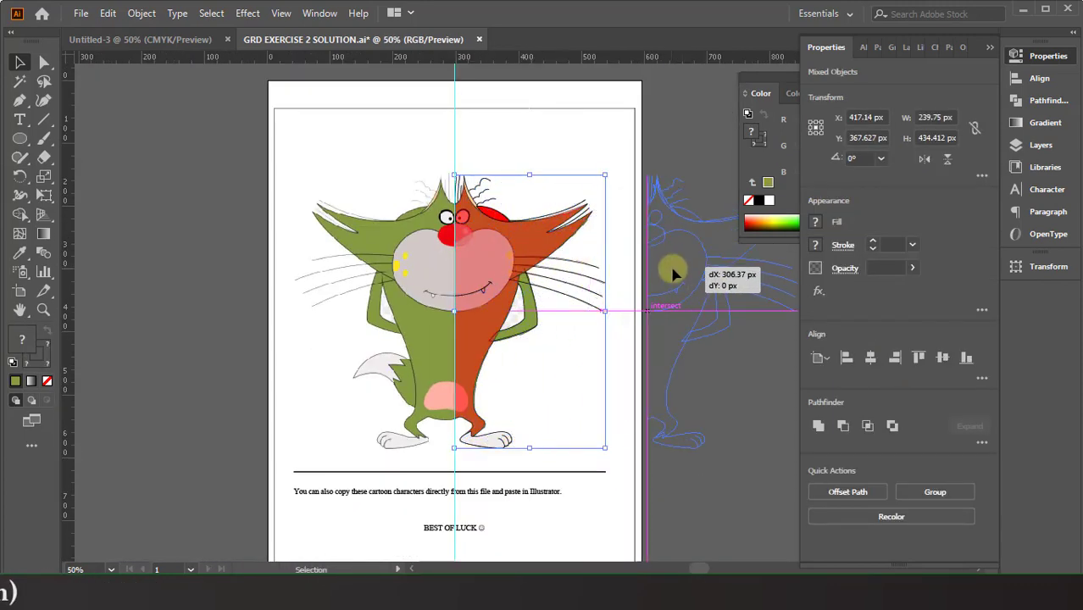
pyautogui.moveTo(469, 267); pyautogui.dragTo(661, 269)
pyautogui.press('a')
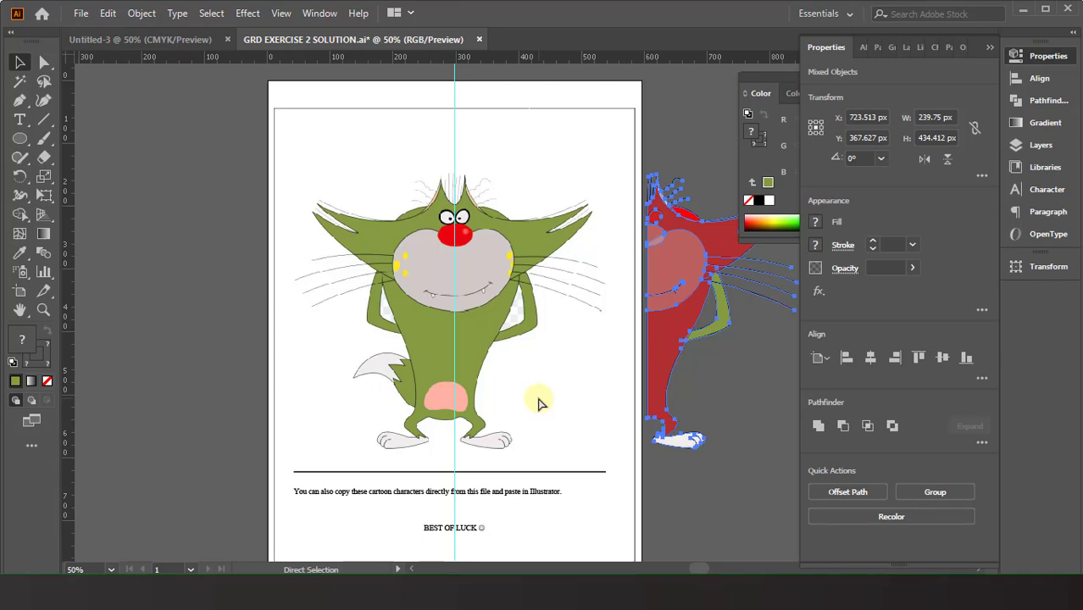
pyautogui.hotkey('ctrl', 'z')
pyautogui.click(649, 198)
# Step: Draw a small circle on the right eye as the pupil, nudged 1 px right
pyautogui.click(464, 218)
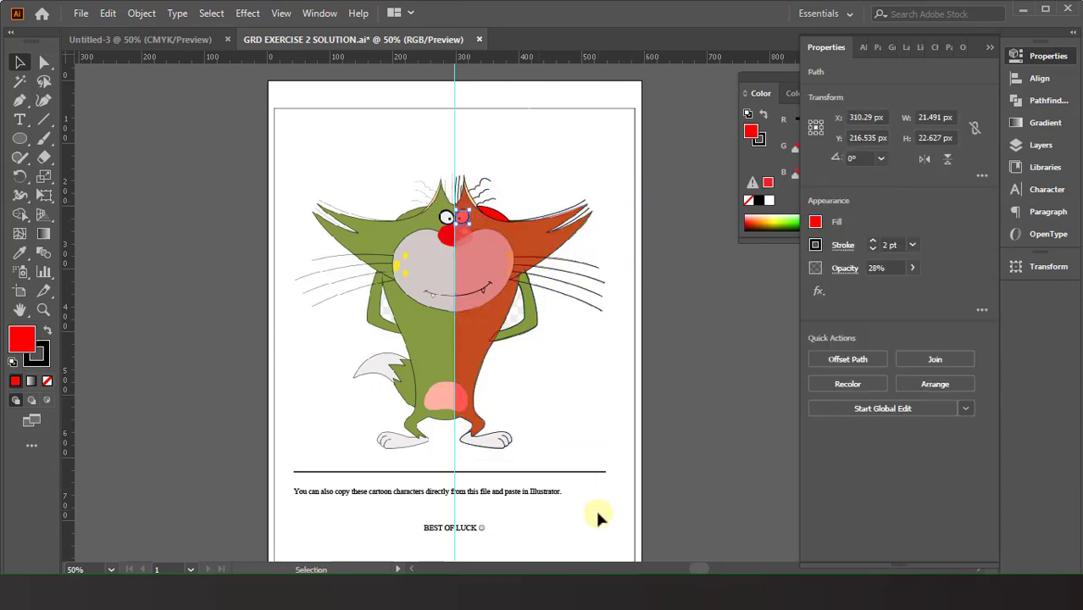
pyautogui.hotkey('ctrl', '+')
pyautogui.hotkey('ctrl', '+')
pyautogui.hotkey('ctrl', '+')
pyautogui.hotkey('ctrl', '+')
pyautogui.click(298, 142)
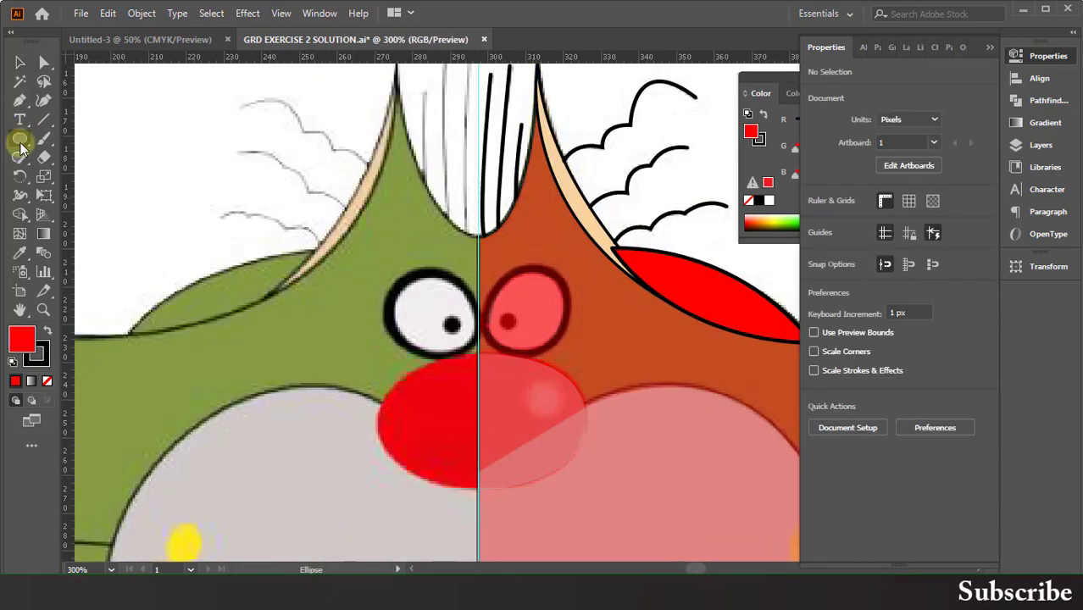
pyautogui.moveTo(20, 144); pyautogui.dragTo(85, 175)
pyautogui.moveTo(505, 320); pyautogui.dragTo(517, 331)
pyautogui.press('Right')
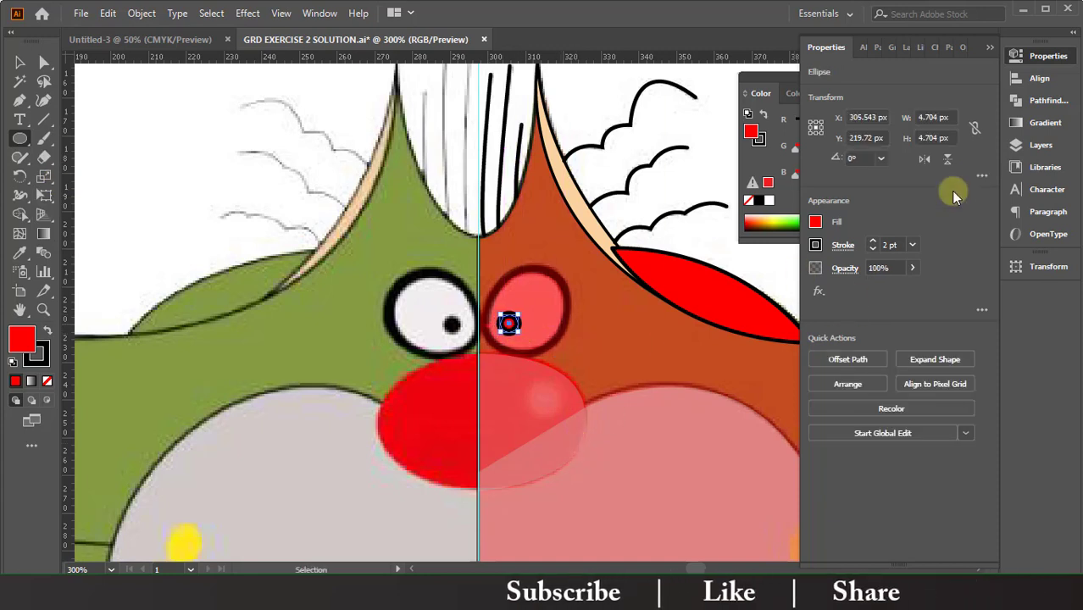
# Step: Remove the pupil's outline and keep its fill solid black
pyautogui.click(844, 245)
pyautogui.click(873, 250)
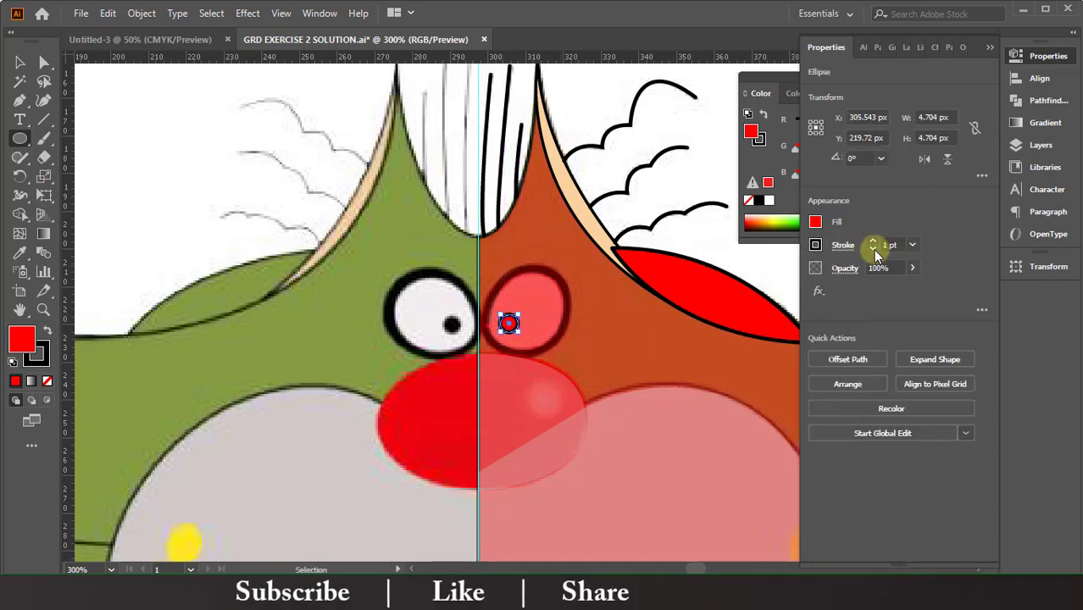
pyautogui.click(874, 249)
pyautogui.click(815, 223)
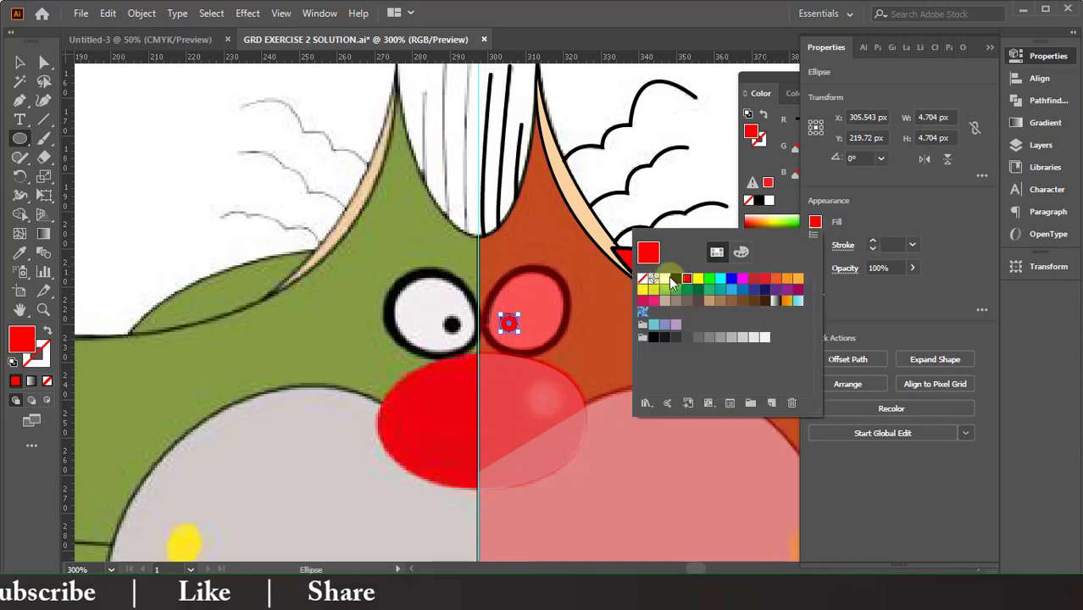
pyautogui.press('Escape')
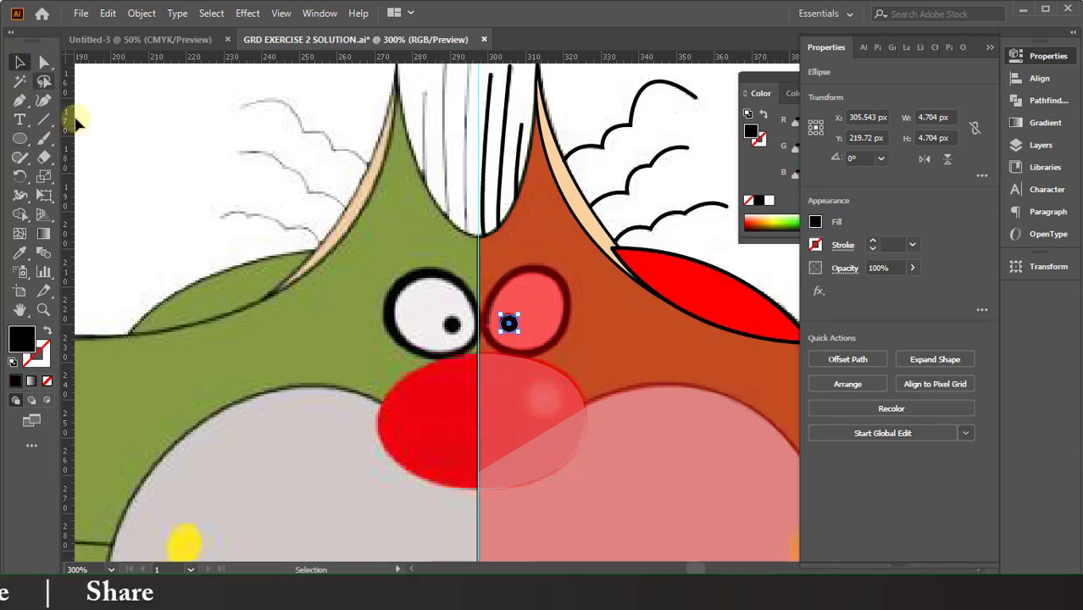
pyautogui.click(130, 171)
pyautogui.scroll(2, 143, 207)
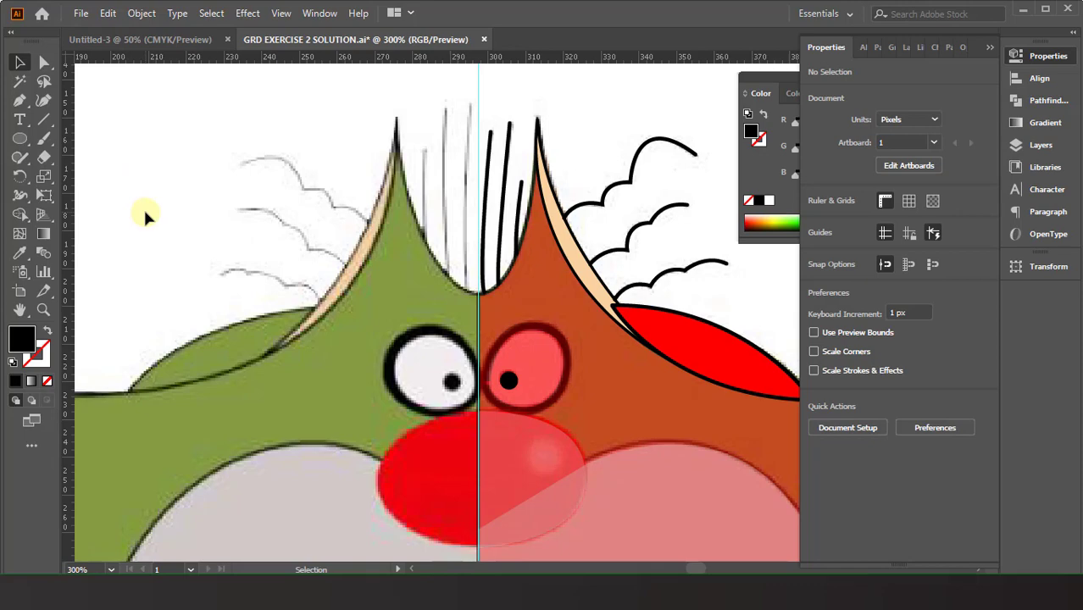
pyautogui.rightClick(578, 280)
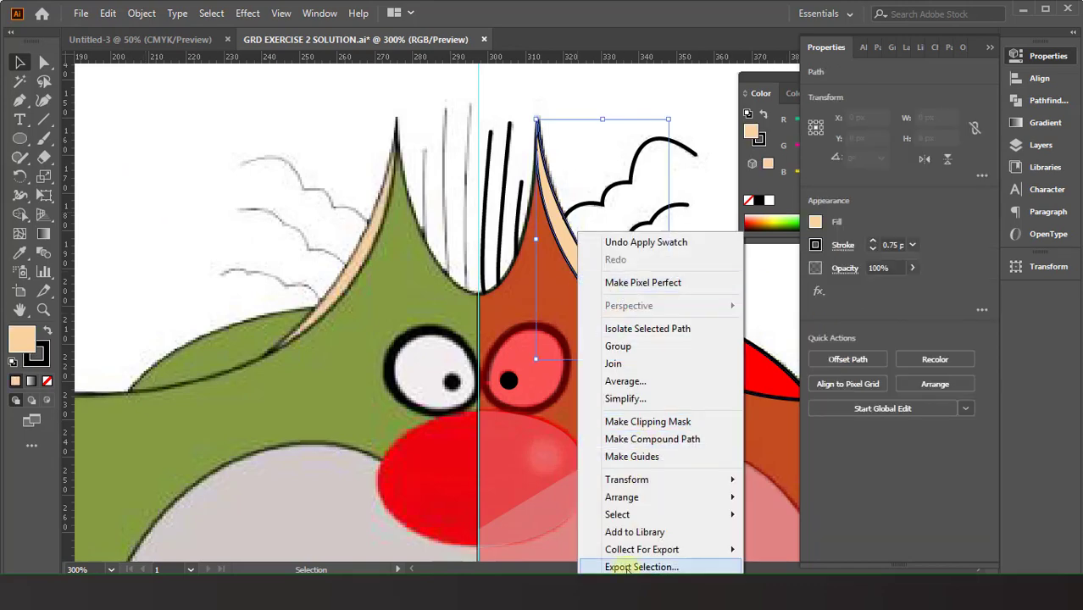
# Step: Bring the peach hair strand to the front of the stacking order
pyautogui.click(794, 498)
pyautogui.click(129, 205)
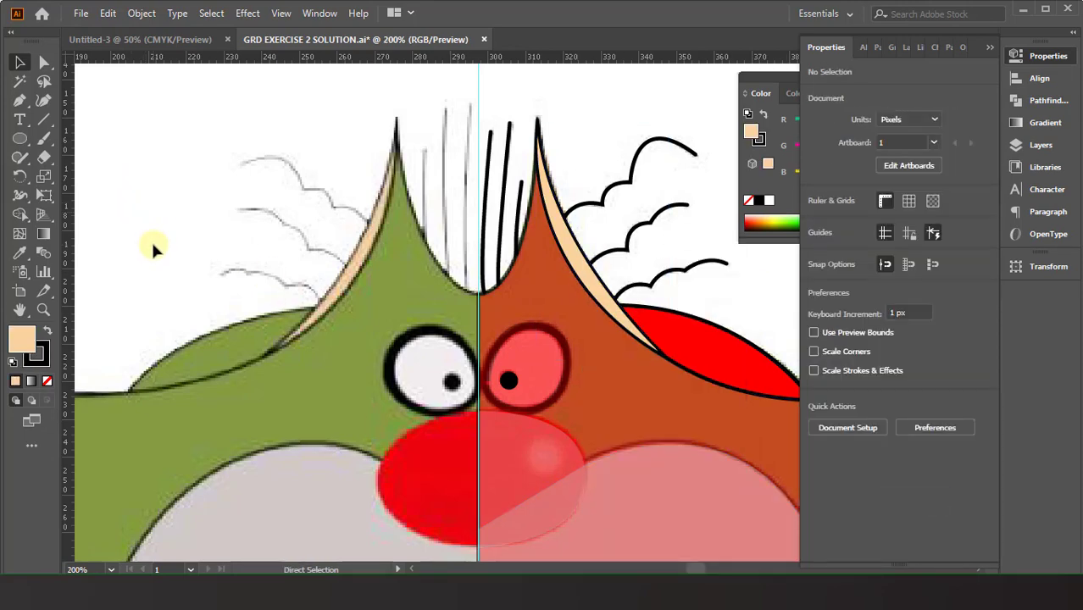
pyautogui.hotkey('ctrl', '-')
pyautogui.scroll(-2, 153, 239)
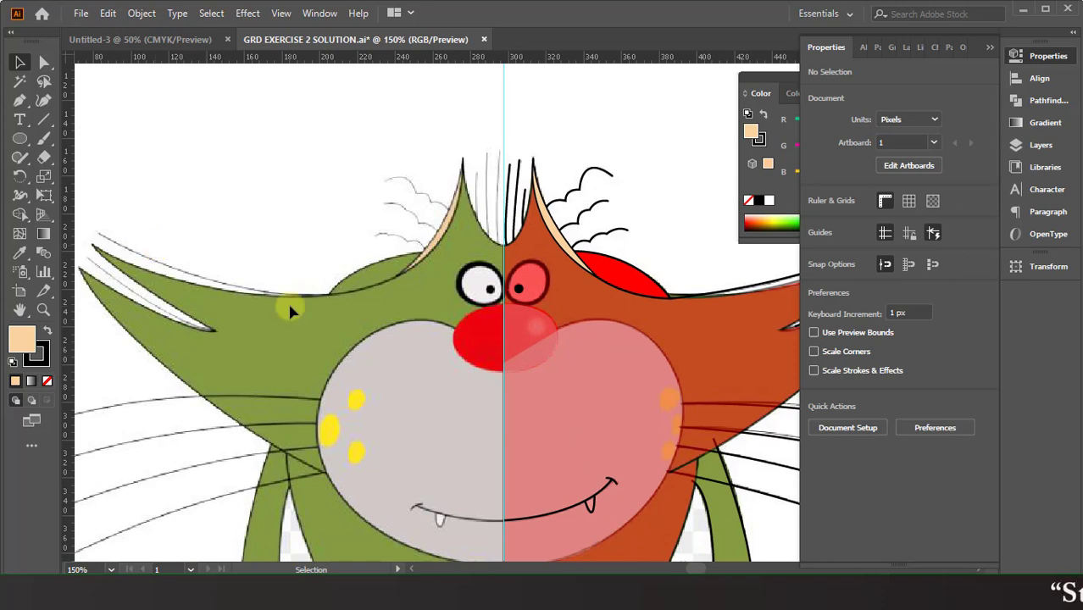
# Step: Save the document with Ctrl+S
pyautogui.press('super+space')
pyautogui.hotkey('ctrl', 's')
pyautogui.scroll(-2, 381, 288)
pyautogui.hscroll(3, 382, 288)
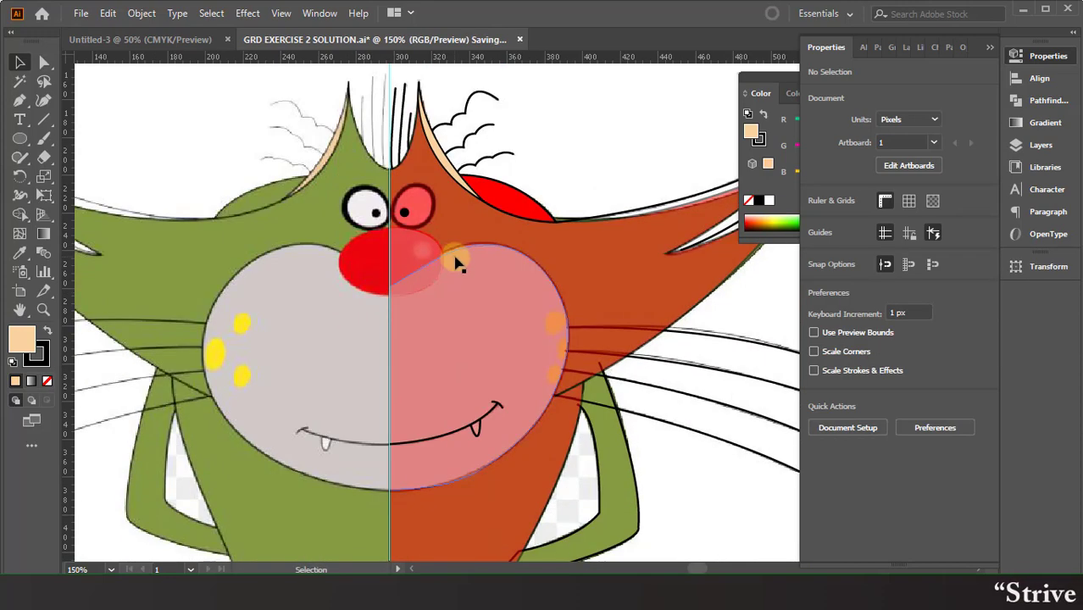
# Step: Copy the whole half-cat group to the empty area right of the artboard
pyautogui.click(455, 263)
pyautogui.scroll(-1, 440, 365)
pyautogui.hotkey('ctrl', '-')
pyautogui.hotkey('ctrl', '-')
pyautogui.press('a')
pyautogui.hscroll(2, 458, 341)
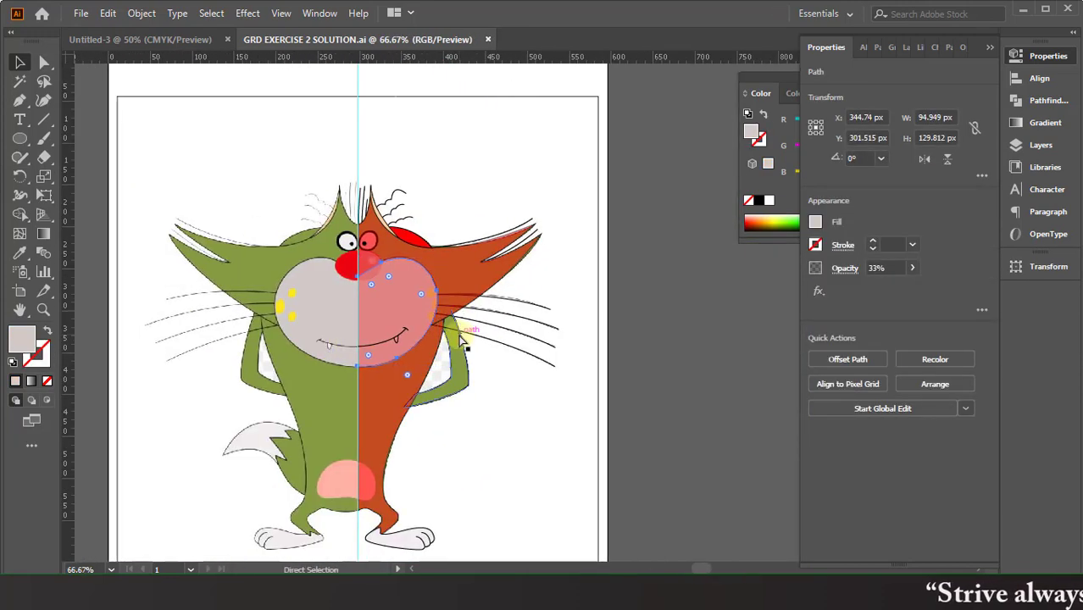
pyautogui.hotkey('ctrl', '-')
pyautogui.press('v')
pyautogui.click(213, 278)
pyautogui.scroll(2, 216, 356)
pyautogui.moveTo(217, 378); pyautogui.dragTo(657, 377)
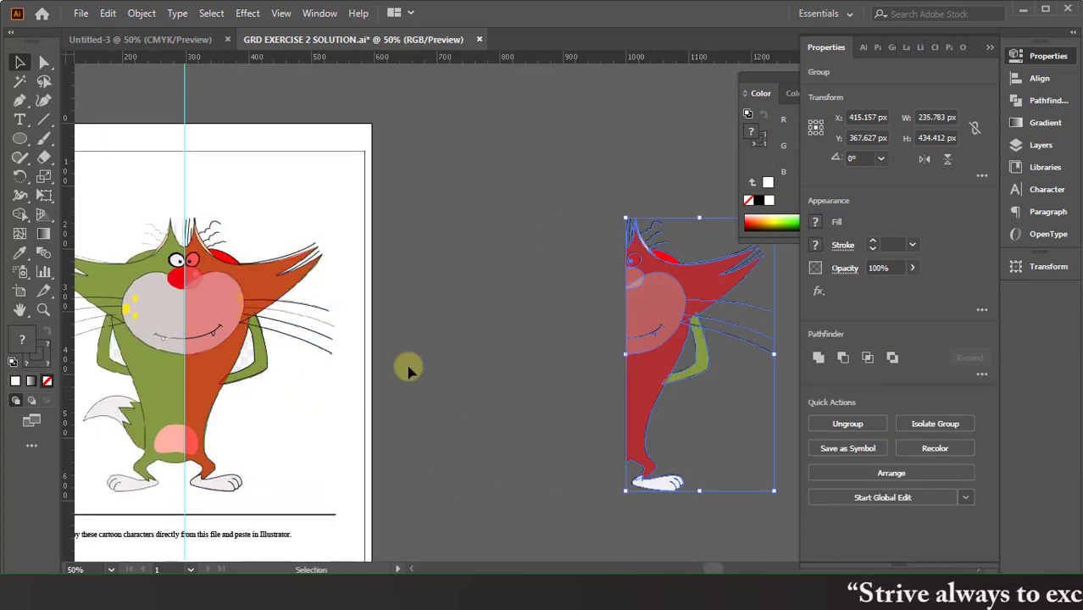
pyautogui.click(519, 315)
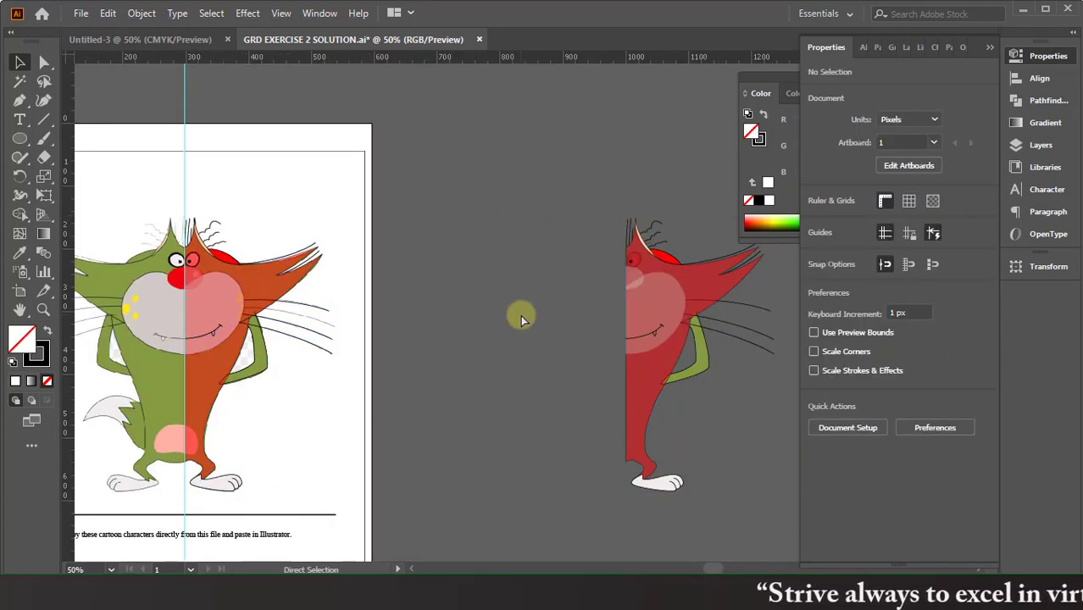
# Step: Eyedropper the arm's olive green onto the copy's red body shape
pyautogui.hscroll(3, 322, 307)
pyautogui.hscroll(-2, 266, 326)
pyautogui.press('a')
pyautogui.click(640, 420)
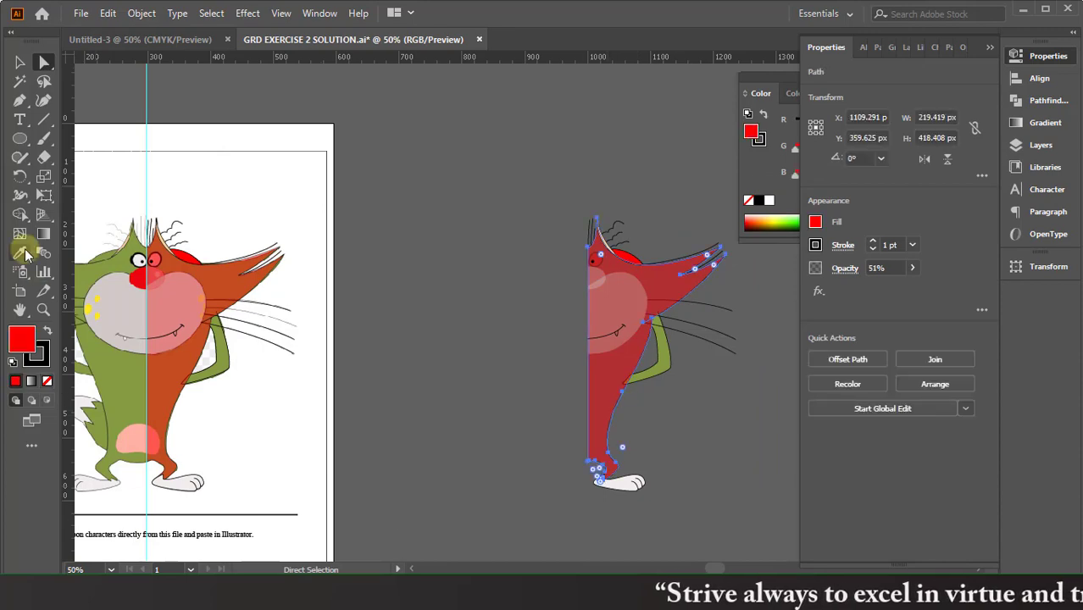
pyautogui.press('i')
pyautogui.click(661, 361)
pyautogui.click(407, 254)
# Step: Enter the copied half-cat group to edit its individual parts
pyautogui.doubleClick(619, 311)
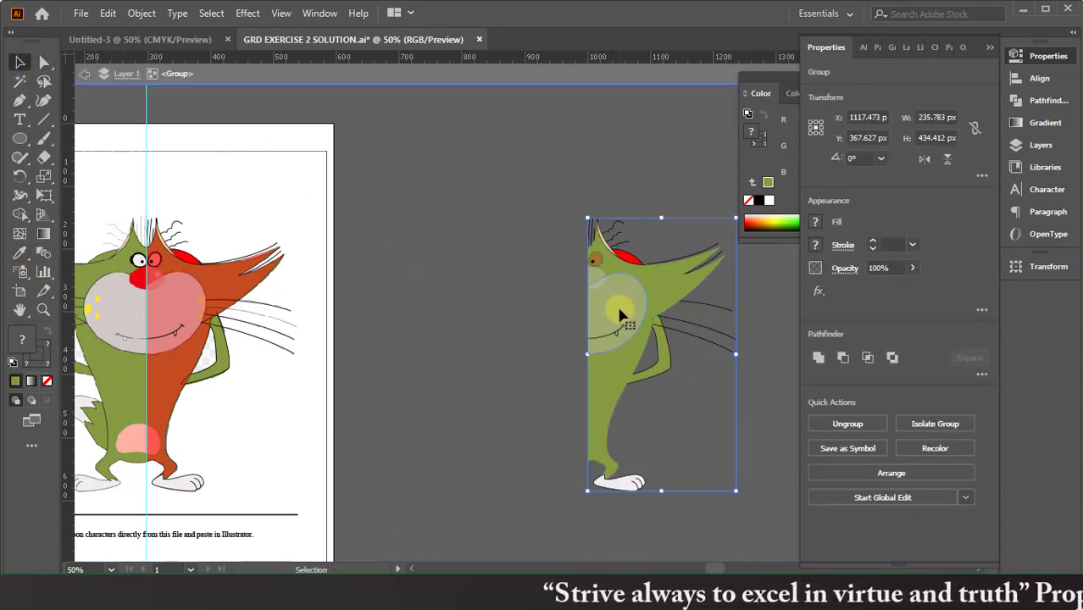
pyautogui.click(623, 315)
pyautogui.click(479, 193)
pyautogui.hotkey('ctrl', 'a')
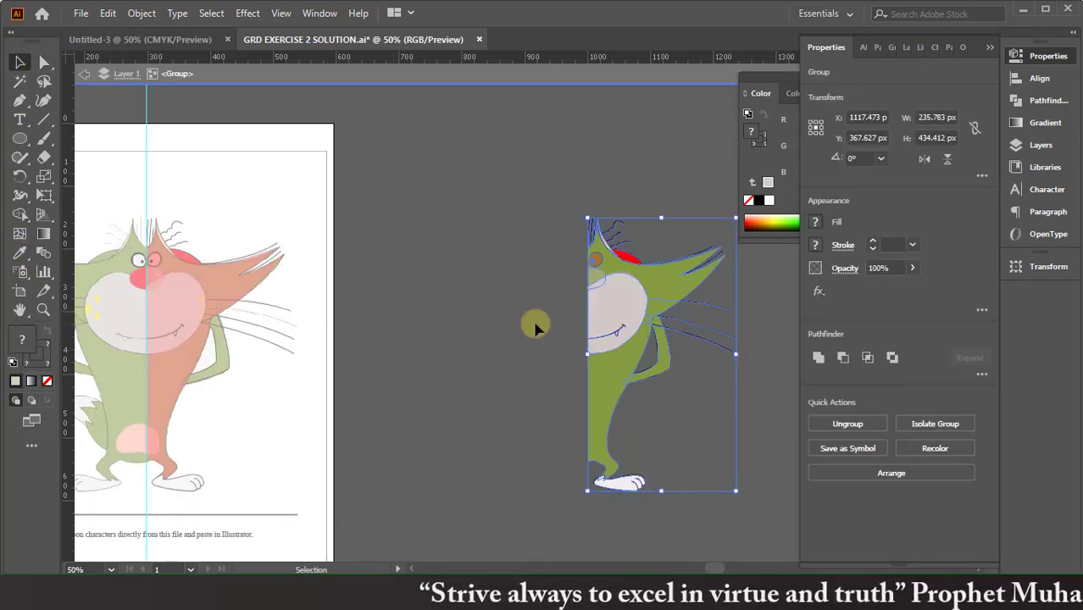
pyautogui.click(532, 321)
pyautogui.press('a')
# Step: Eyedropper the original cat's red nose colour onto the copy's nose
pyautogui.click(595, 272)
pyautogui.press('i')
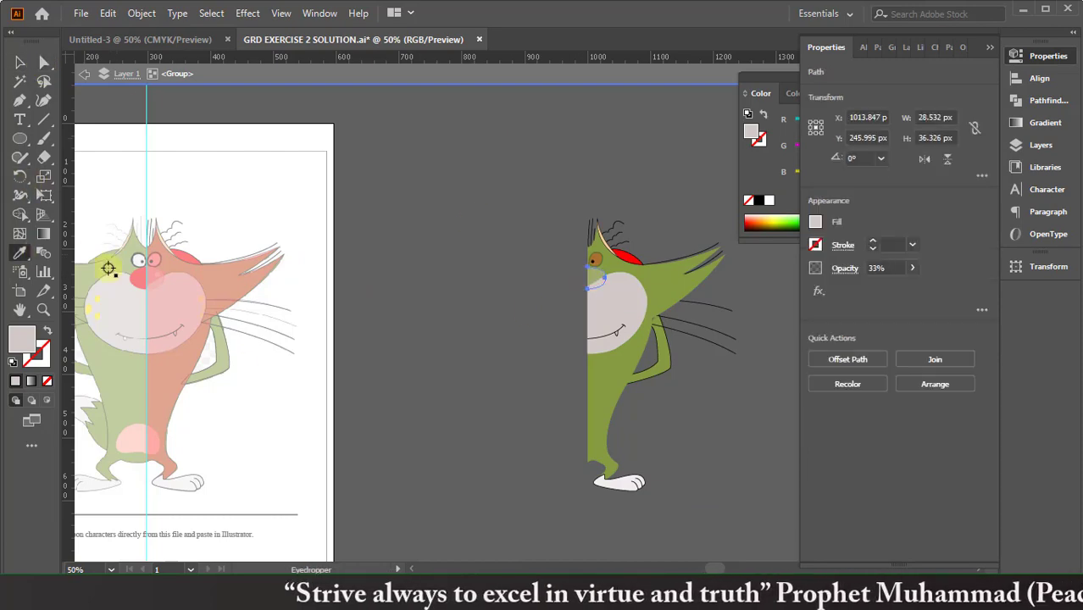
pyautogui.click(140, 278)
pyautogui.click(21, 62)
pyautogui.rightClick(595, 271)
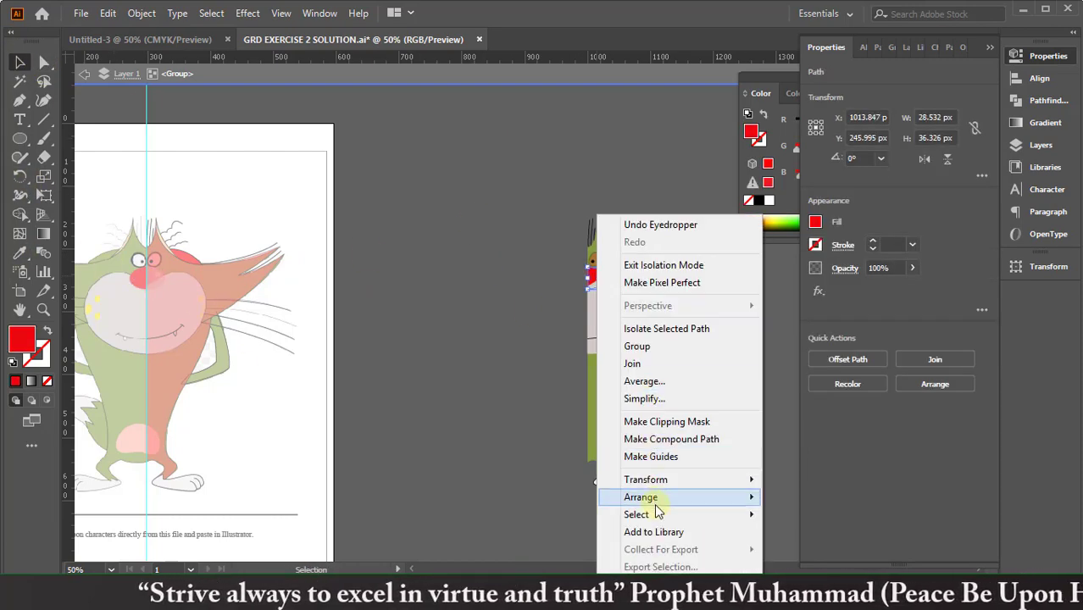
pyautogui.click(536, 295)
# Step: Fill the copy's eye circle with white
pyautogui.click(596, 267)
pyautogui.hotkey('ctrl', '+')
pyautogui.hotkey('ctrl', '+')
pyautogui.hotkey('ctrl', '+')
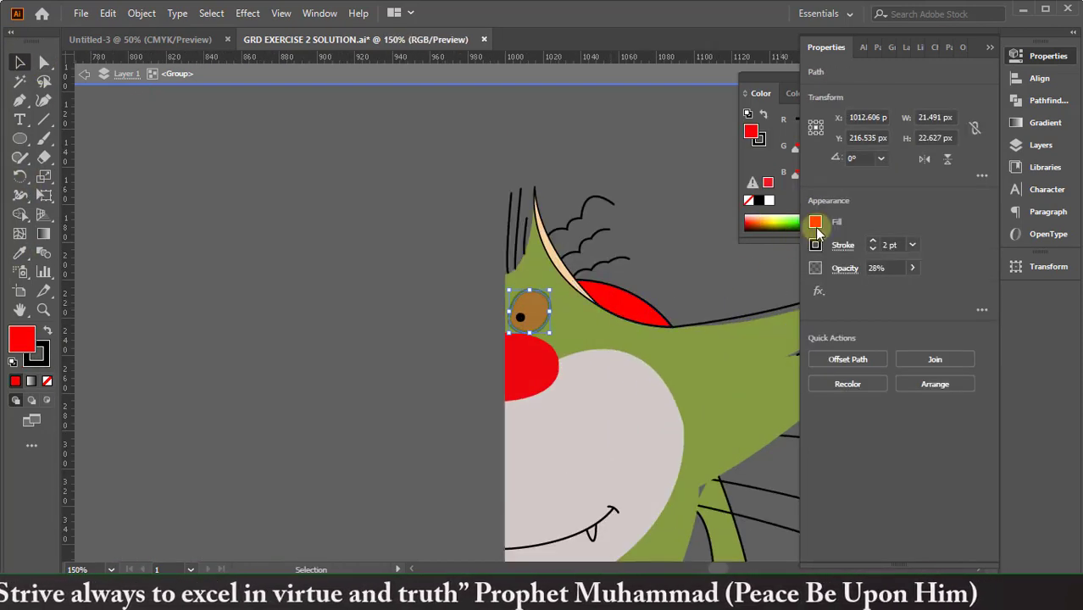
pyautogui.click(815, 245)
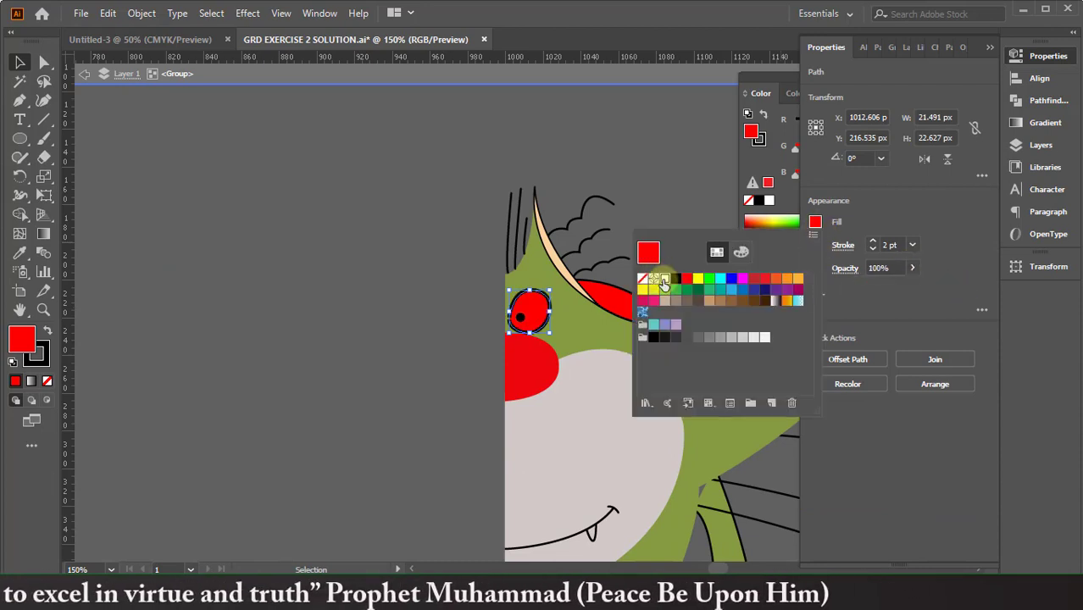
pyautogui.click(654, 279)
pyautogui.click(347, 258)
pyautogui.press('a')
pyautogui.click(407, 212)
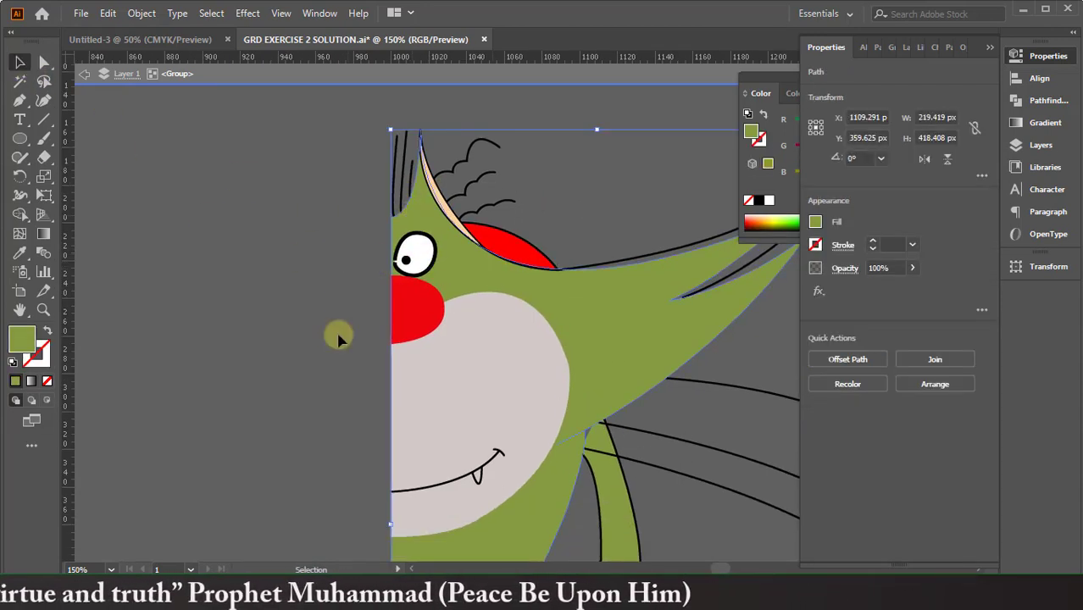
pyautogui.click(300, 314)
pyautogui.hscroll(4, 313, 274)
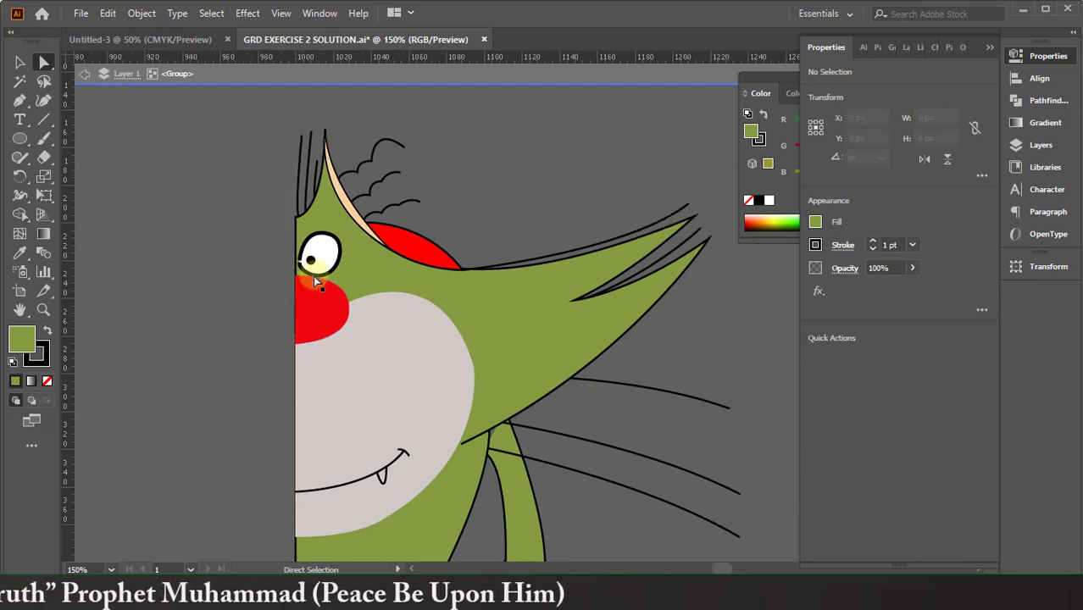
pyautogui.scroll(-3, 356, 288)
pyautogui.click(452, 394)
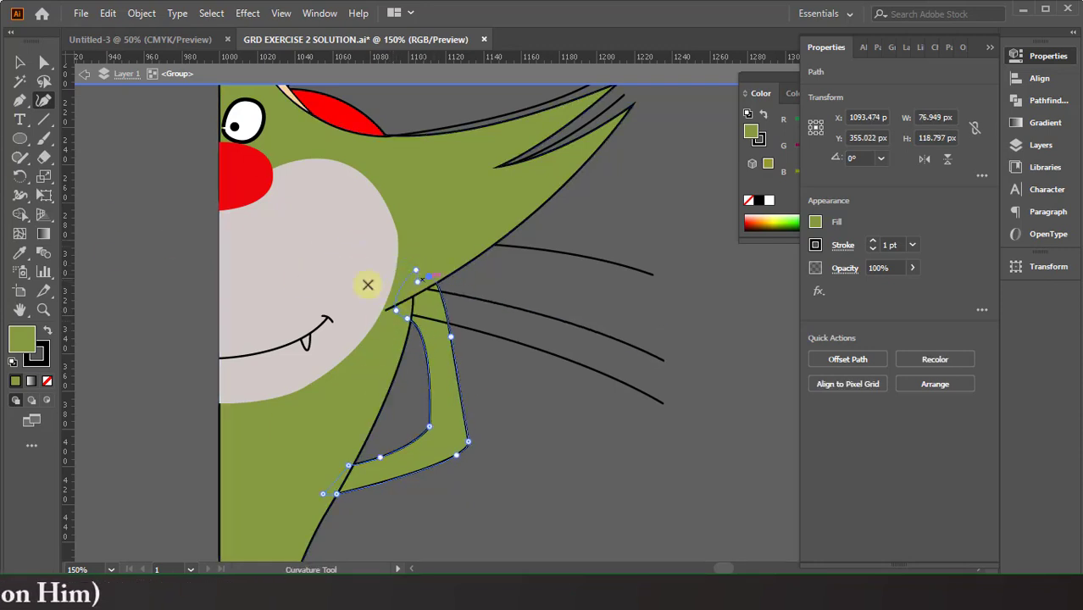
pyautogui.click(21, 63)
pyautogui.click(552, 422)
pyautogui.scroll(-1, 551, 425)
pyautogui.scroll(-1, 551, 428)
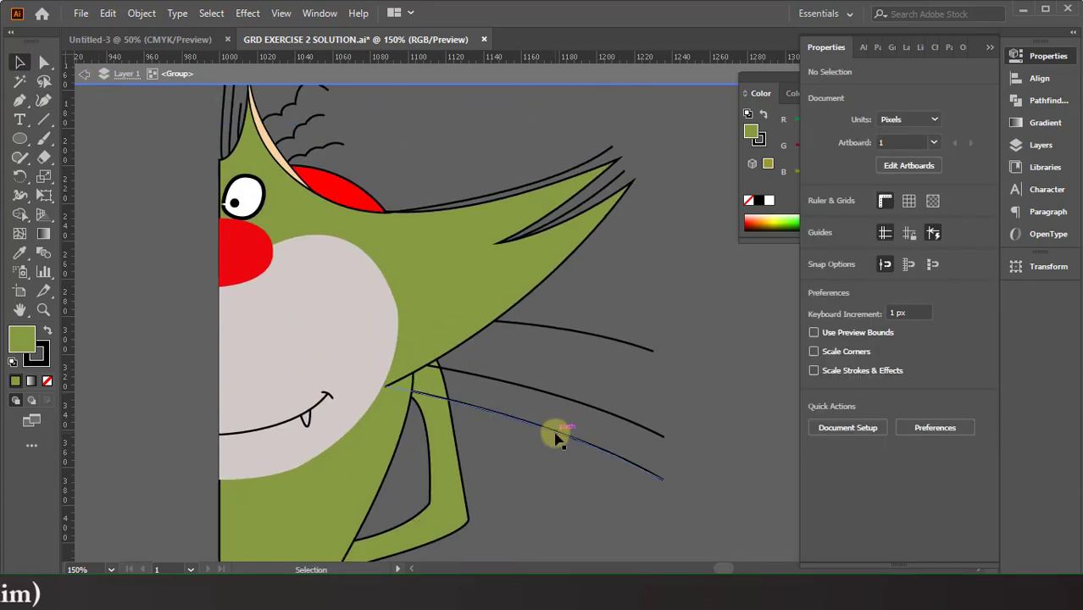
pyautogui.scroll(-2, 555, 433)
pyautogui.scroll(-3, 361, 309)
pyautogui.hscroll(-2, 377, 298)
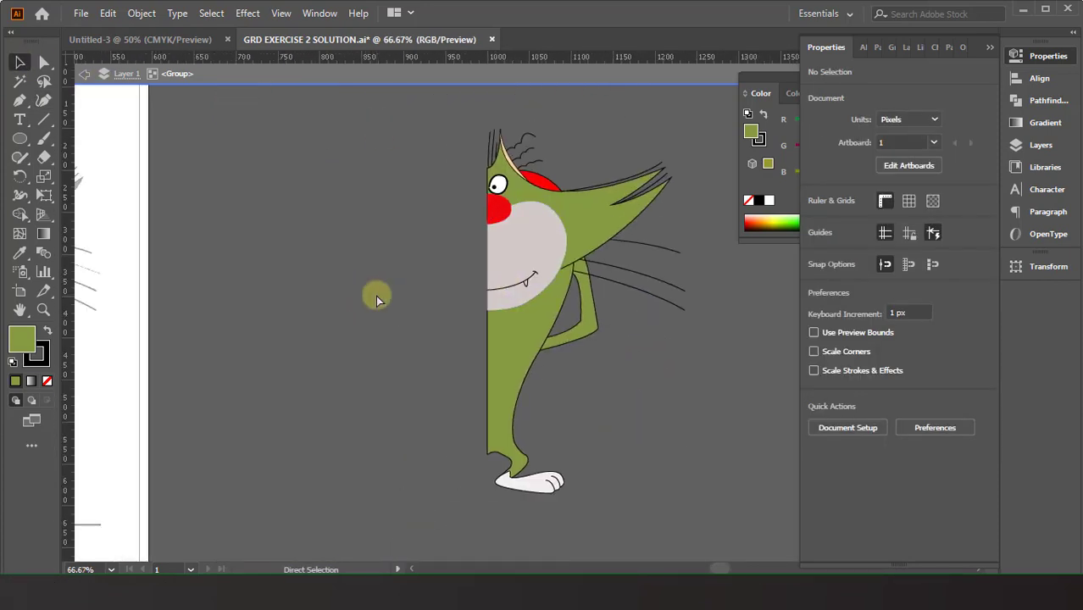
pyautogui.scroll(-2, 375, 295)
pyautogui.hscroll(3, 322, 296)
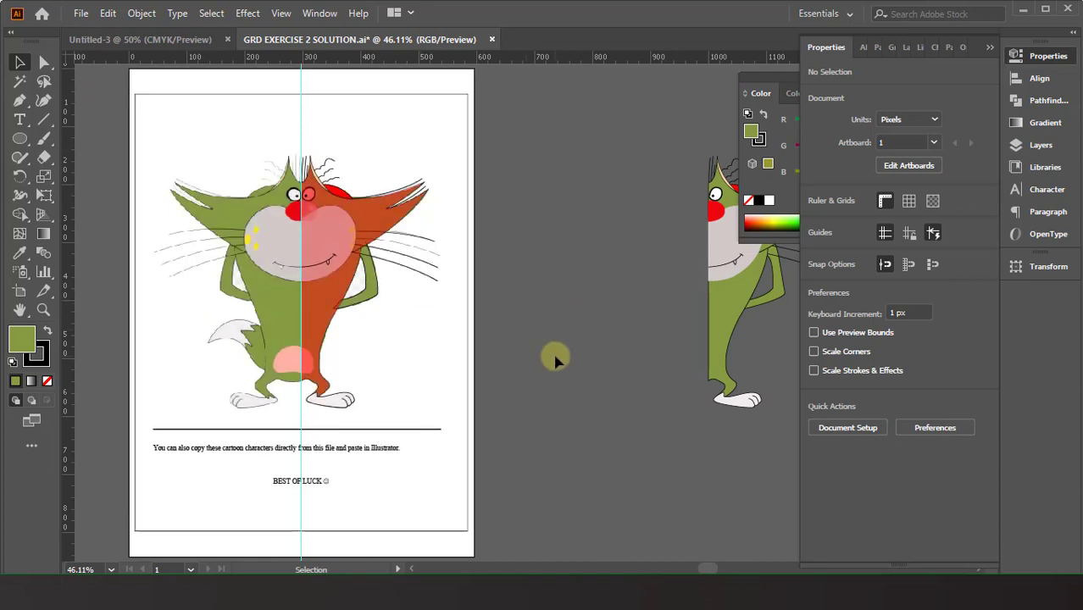
# Step: Draw a small ellipse on the orange cat's cheek beside the whisker, with no outline
pyautogui.hscroll(2, 553, 358)
pyautogui.hscroll(2, 556, 361)
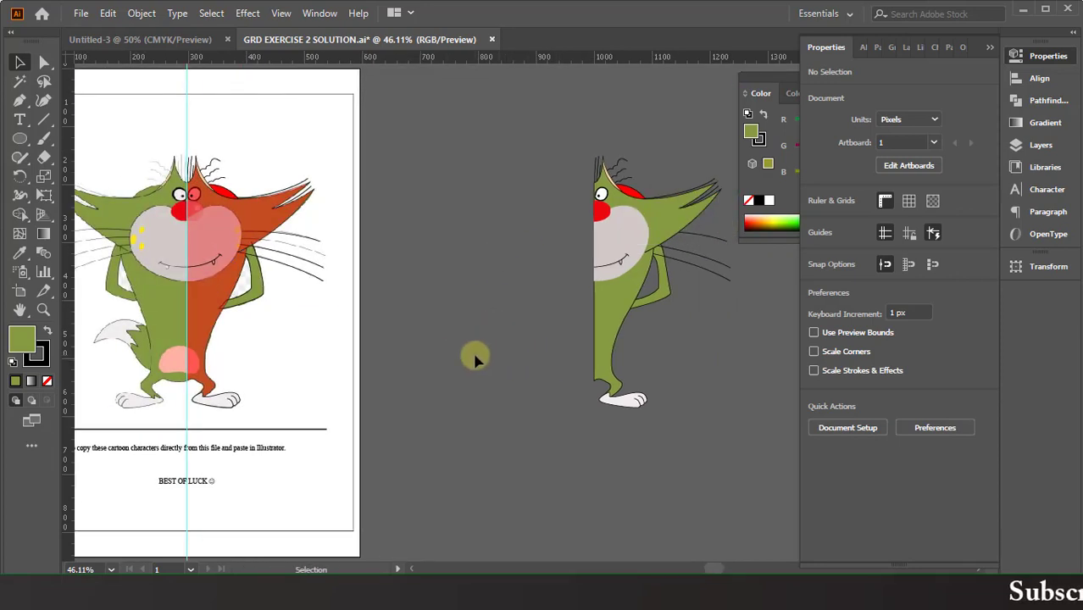
pyautogui.scroll(2, 279, 322)
pyautogui.scroll(2, 270, 298)
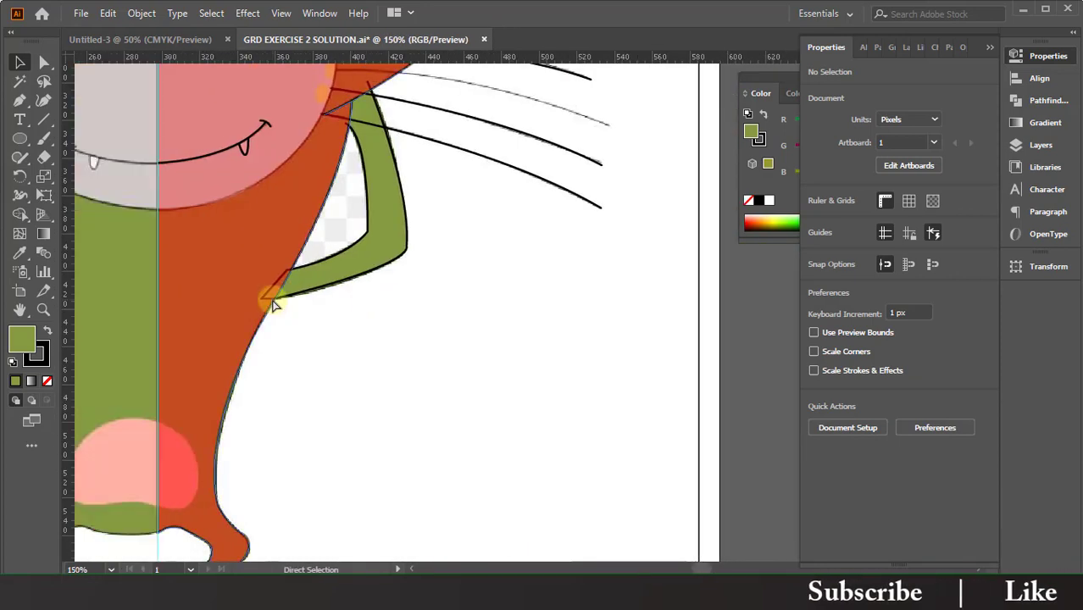
pyautogui.scroll(1, 288, 254)
pyautogui.press('l')
pyautogui.moveTo(316, 202); pyautogui.dragTo(334, 222)
pyautogui.scroll(1, 496, 225)
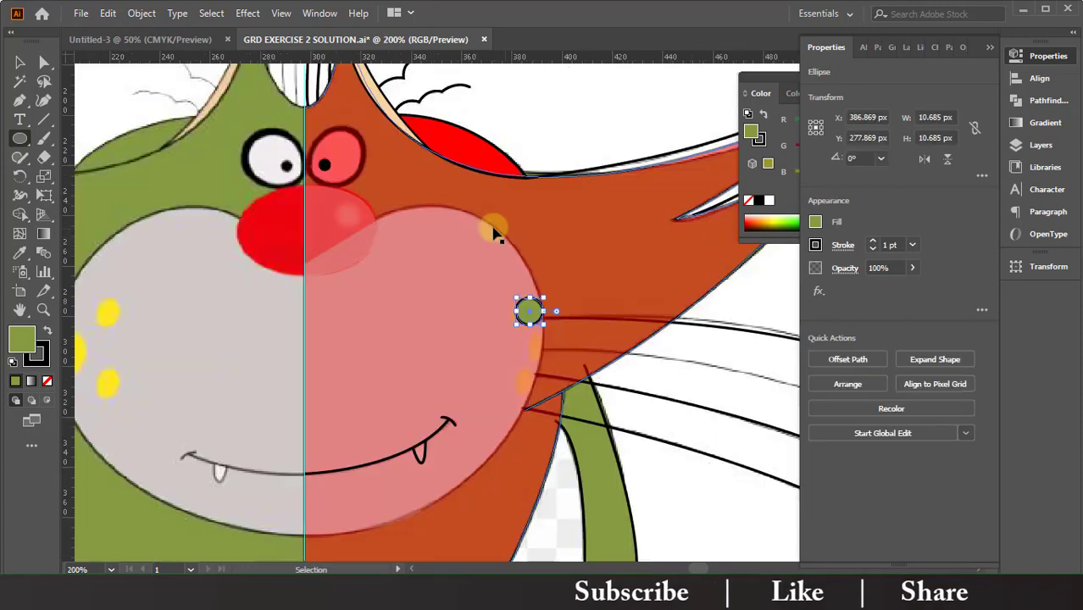
pyautogui.scroll(2, 526, 310)
pyautogui.click(815, 244)
pyautogui.click(641, 302)
# Step: Nudge the ellipse onto the cheek edge, stretch it taller, and fill it with sampled yellow
pyautogui.click(527, 314)
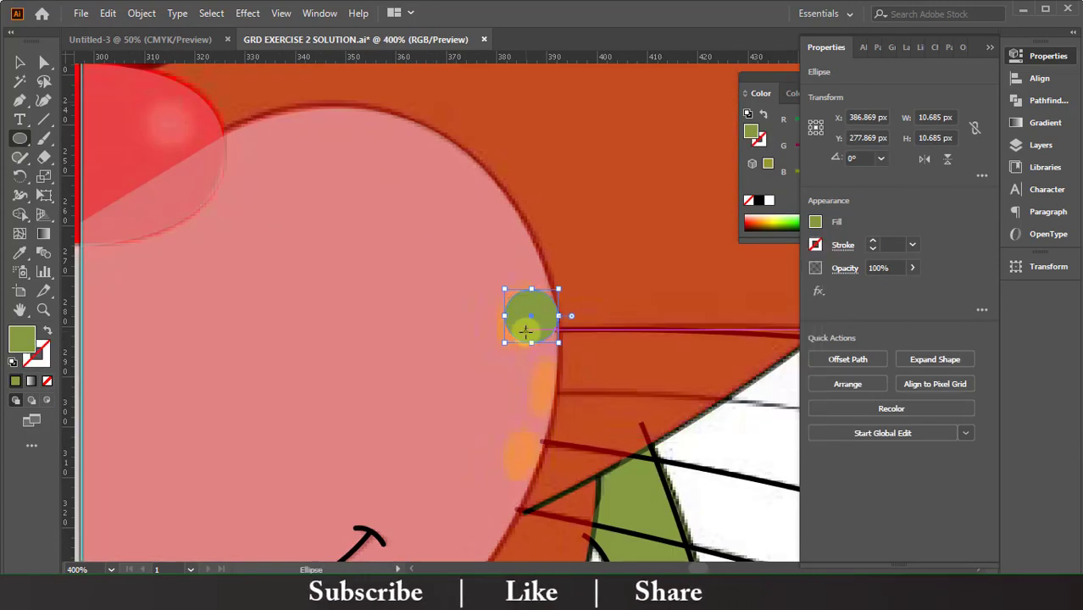
pyautogui.click(568, 322)
pyautogui.press('v')
pyautogui.moveTo(526, 326)
pyautogui.mouseDown()
pyautogui.moveTo(515, 324)
pyautogui.moveTo(524, 346)
pyautogui.mouseUp()
pyautogui.click(815, 222)
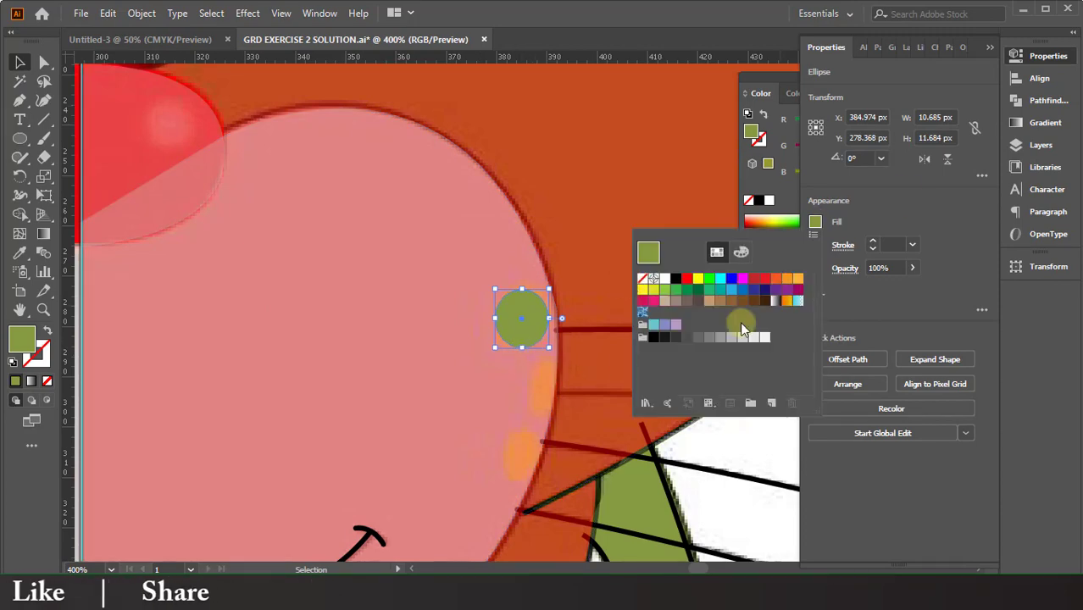
pyautogui.hotkey('ctrl', '-')
pyautogui.hscroll(-5, 173, 487)
pyautogui.hscroll(-3, 174, 487)
pyautogui.press('i')
pyautogui.click(160, 370)
# Step: Add two copies of the yellow ellipse along the cheek, rotating one to follow the curve
pyautogui.hscroll(5, 198, 376)
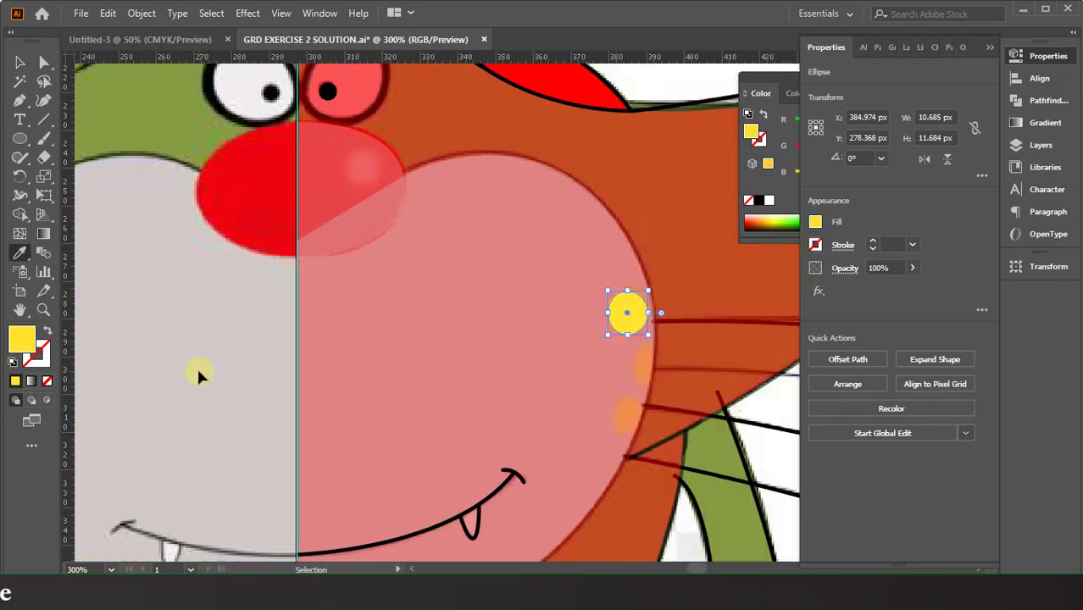
pyautogui.hscroll(2, 199, 376)
pyautogui.press('v')
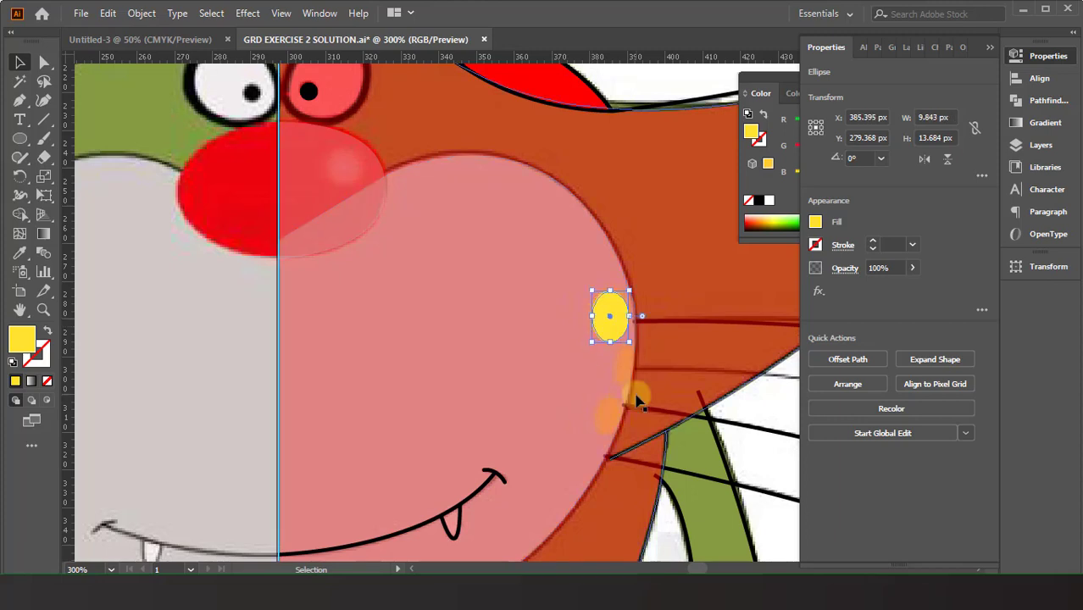
pyautogui.hscroll(5, 637, 401)
pyautogui.click(460, 399)
pyautogui.click(496, 317)
pyautogui.hotkey('alt', 'space')
pyautogui.press('Escape')
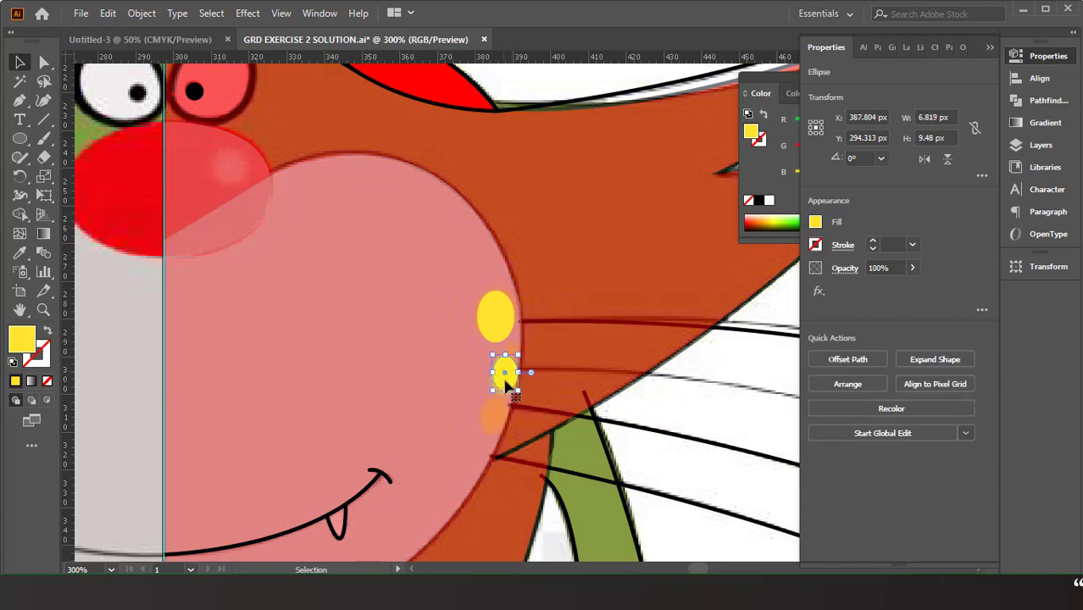
pyautogui.scroll(1, 509, 375)
pyautogui.scroll(1, 533, 309)
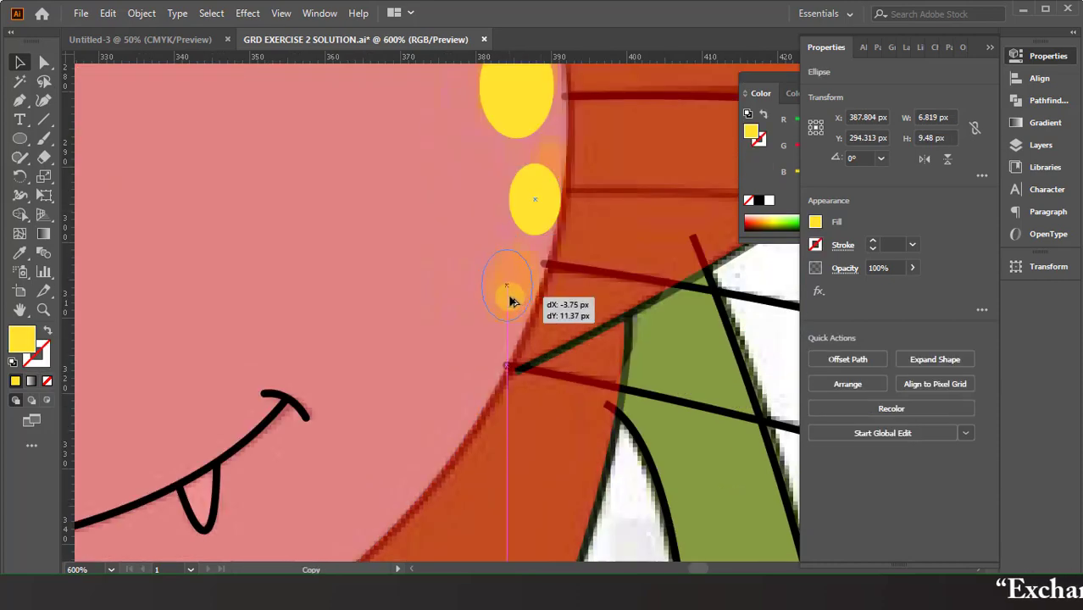
pyautogui.moveTo(509, 301); pyautogui.dragTo(509, 301)
pyautogui.moveTo(532, 251); pyautogui.dragTo(542, 256)
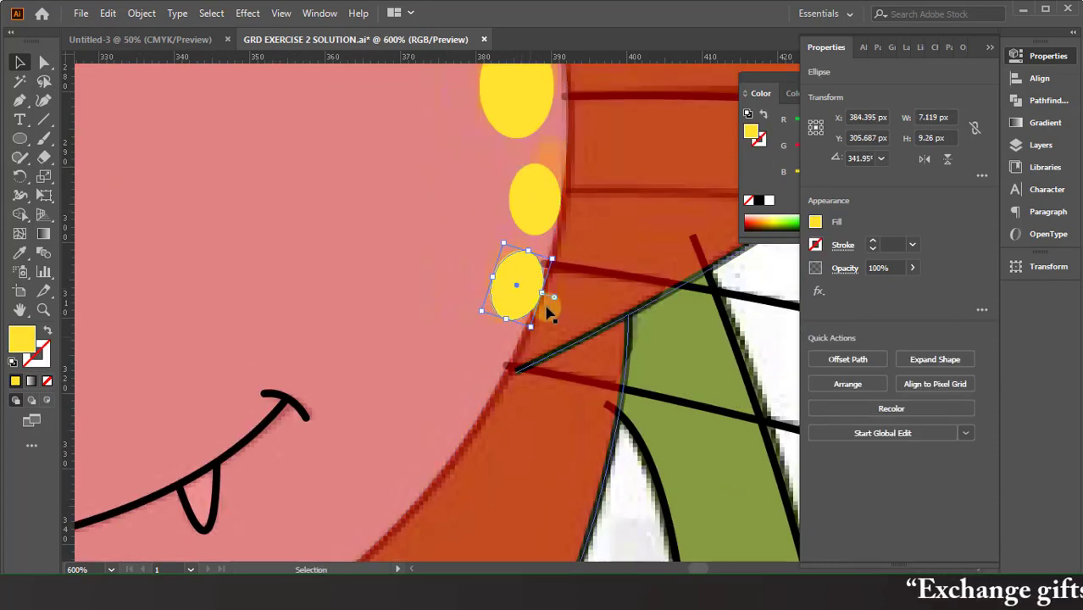
pyautogui.moveTo(532, 194); pyautogui.dragTo(537, 195)
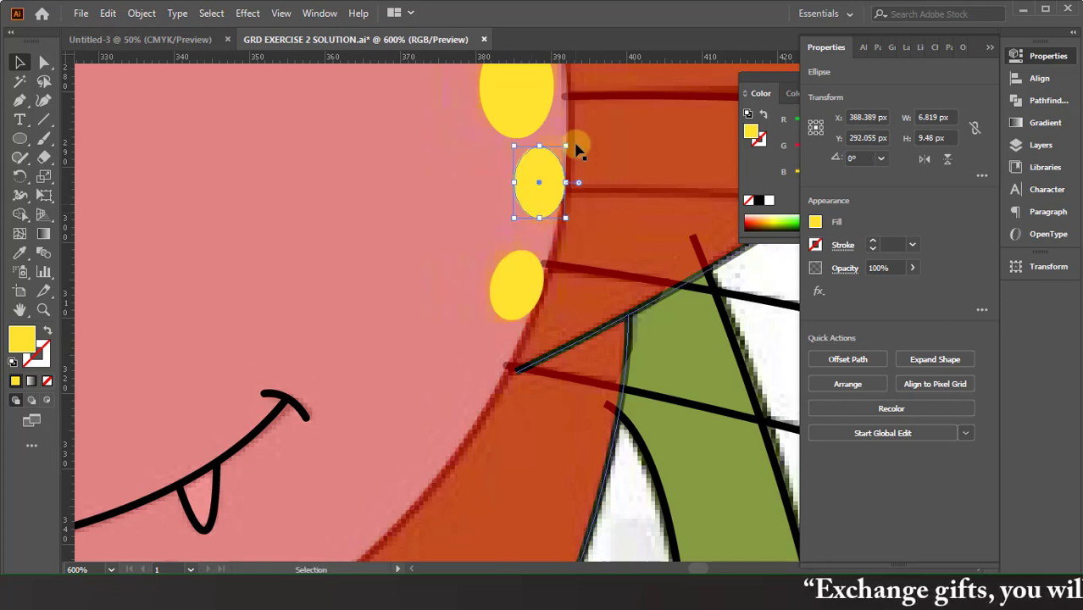
# Step: Resize the lower ellipse, then group all three yellow ellipses with Ctrl+G
pyautogui.click(582, 360)
pyautogui.click(527, 180)
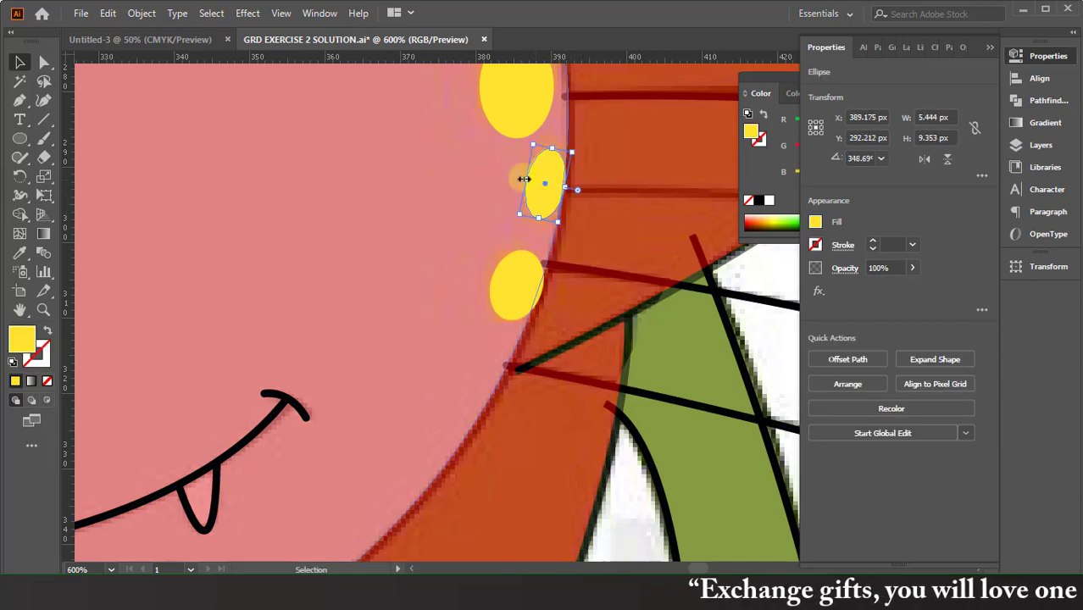
pyautogui.click(511, 284)
pyautogui.moveTo(496, 283); pyautogui.dragTo(490, 278)
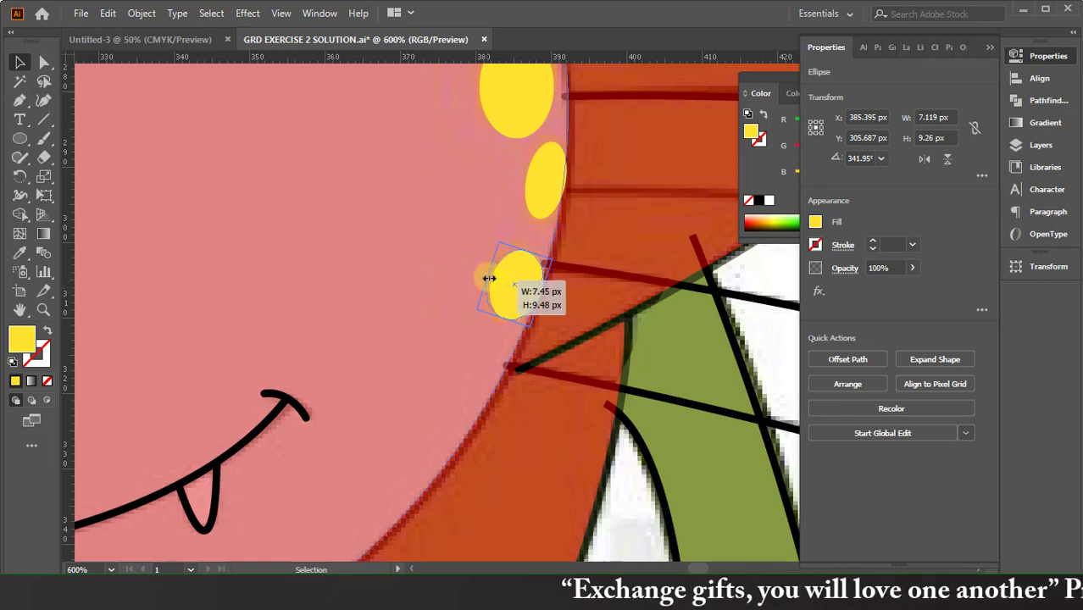
pyautogui.scroll(2, 506, 161)
pyautogui.keyDown('shift'); pyautogui.click(506, 161); pyautogui.keyUp('shift')
pyautogui.keyDown('shift'); pyautogui.click(551, 270); pyautogui.keyUp('shift')
pyautogui.hotkey('ctrl', 'g')
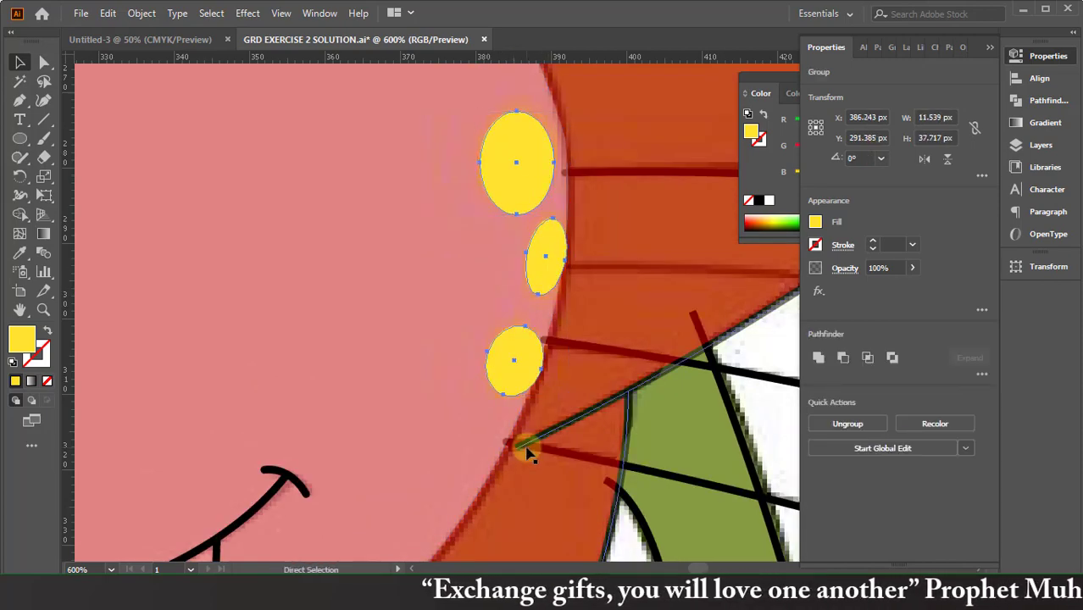
pyautogui.hscroll(3, 556, 445)
pyautogui.hscroll(3, 556, 445)
pyautogui.scroll(-2, 551, 437)
pyautogui.scroll(-2, 553, 450)
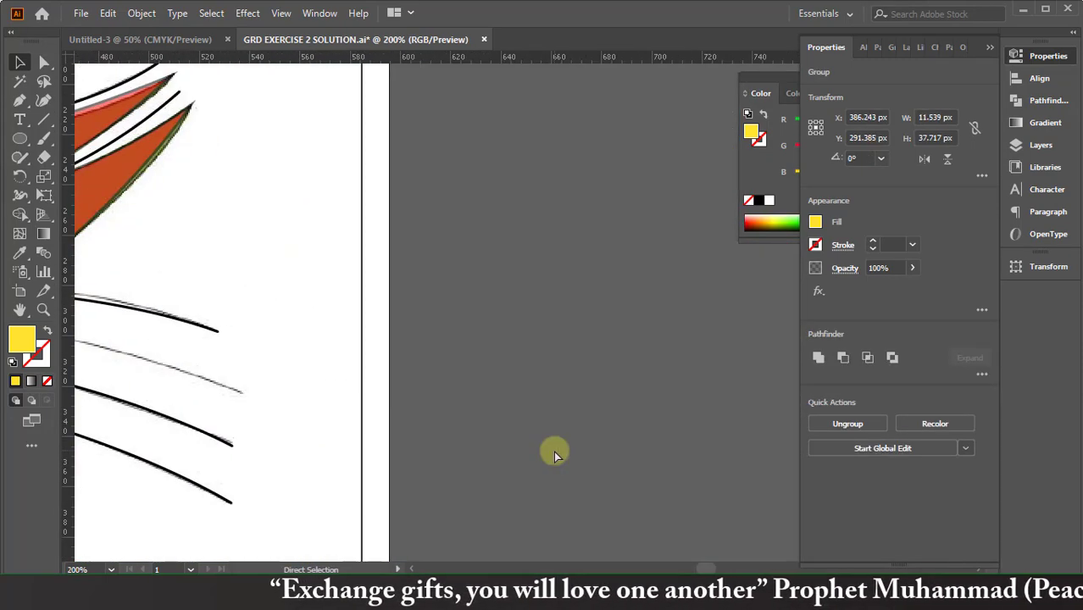
pyautogui.hscroll(3, 554, 451)
pyautogui.scroll(-3, 553, 451)
pyautogui.hscroll(3, 553, 451)
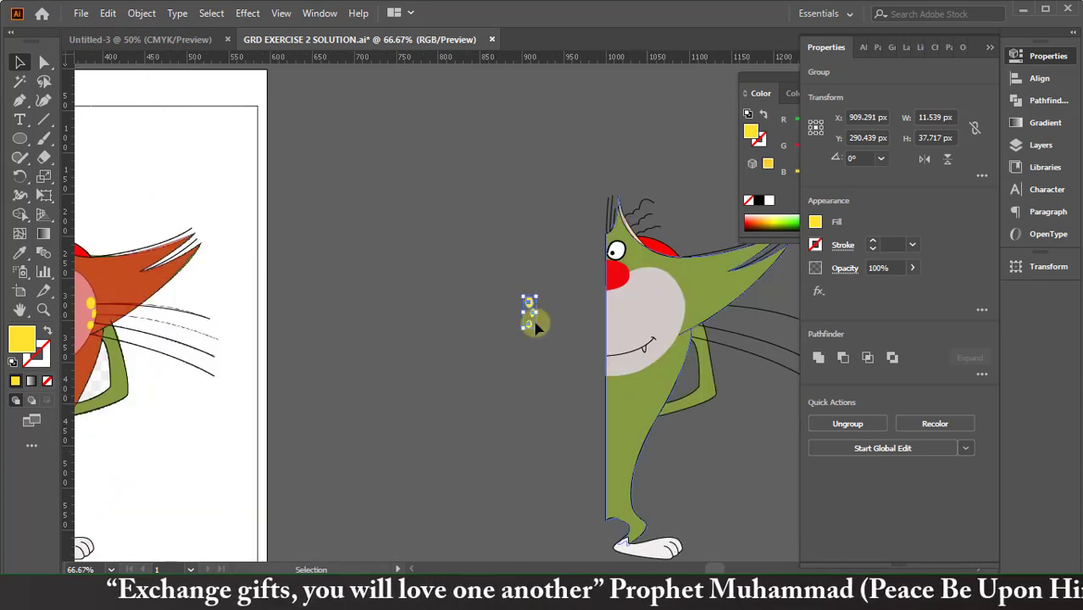
# Step: Move the yellow dot group onto the olive-green cat's cheek edge
pyautogui.moveTo(527, 312)
pyautogui.mouseDown()
pyautogui.moveTo(623, 289)
pyautogui.moveTo(678, 314)
pyautogui.mouseUp()
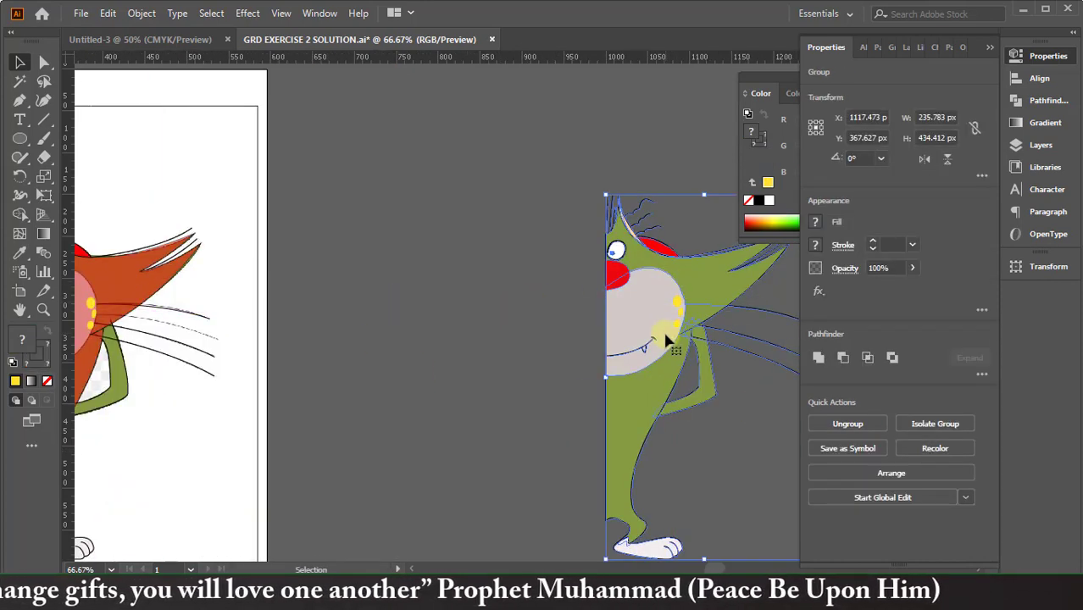
pyautogui.hscroll(2, 594, 330)
pyautogui.click(545, 315)
pyautogui.scroll(3, 584, 402)
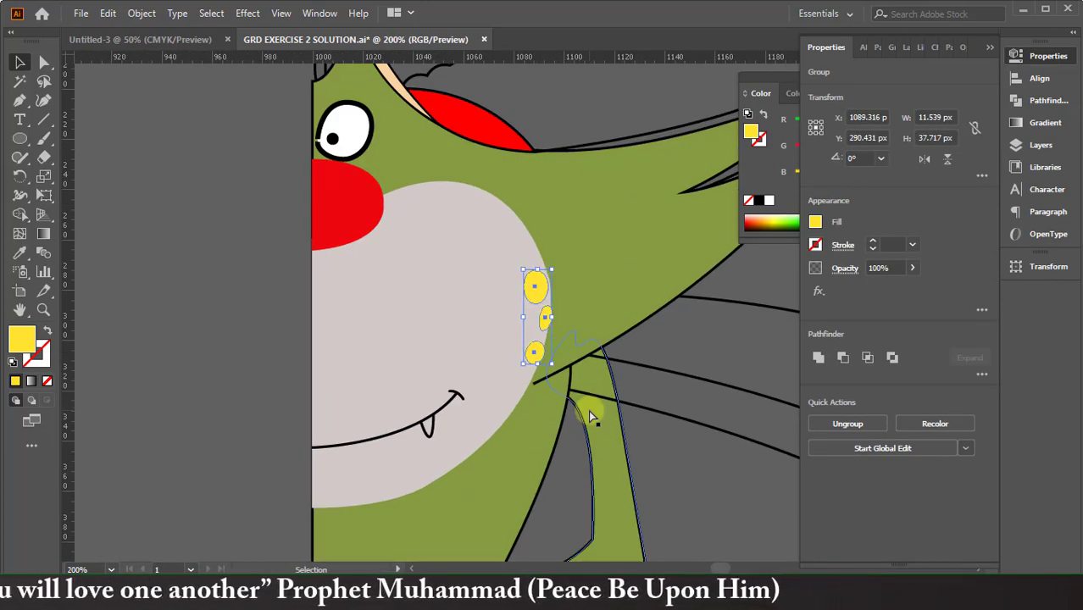
# Step: Check the face shape and each yellow dot's points with Direct Selection, then zoom out
pyautogui.click(212, 254)
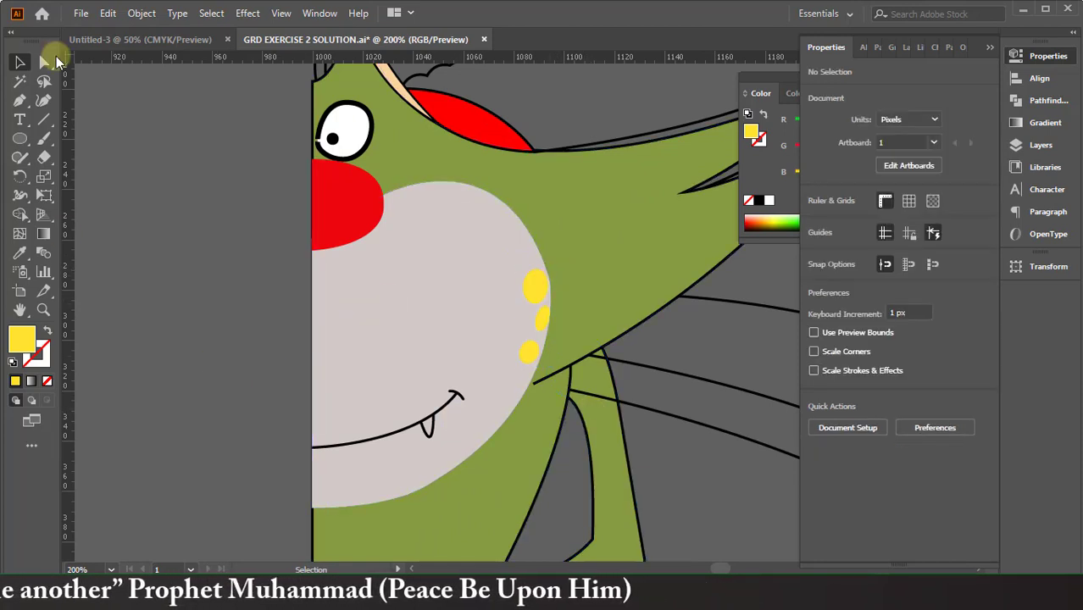
pyautogui.click(44, 61)
pyautogui.click(441, 255)
pyautogui.click(172, 292)
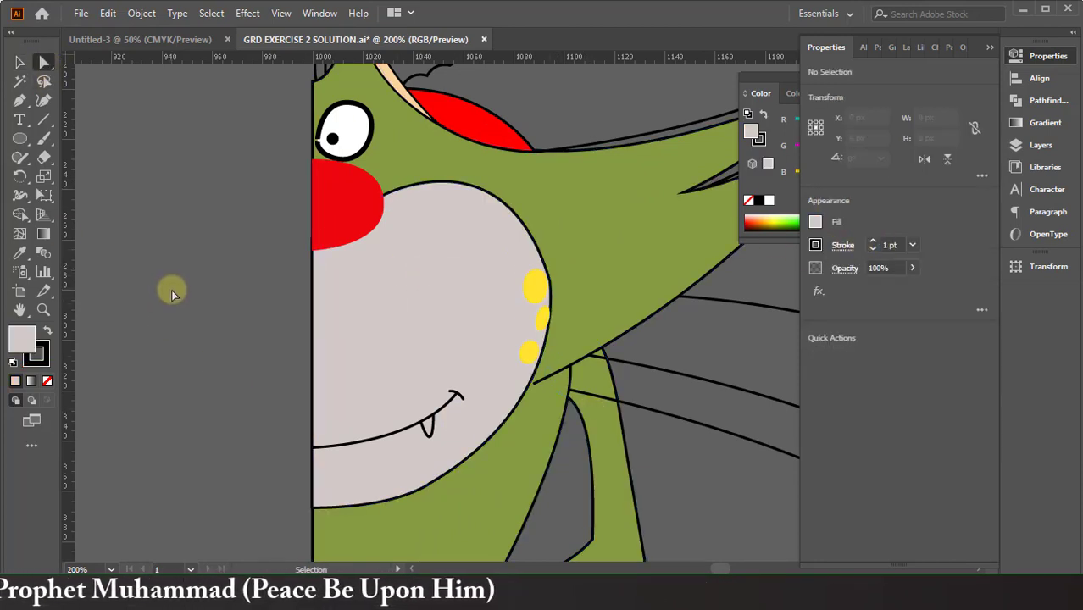
pyautogui.click(535, 286)
pyautogui.moveTo(539, 317); pyautogui.dragTo(331, 345)
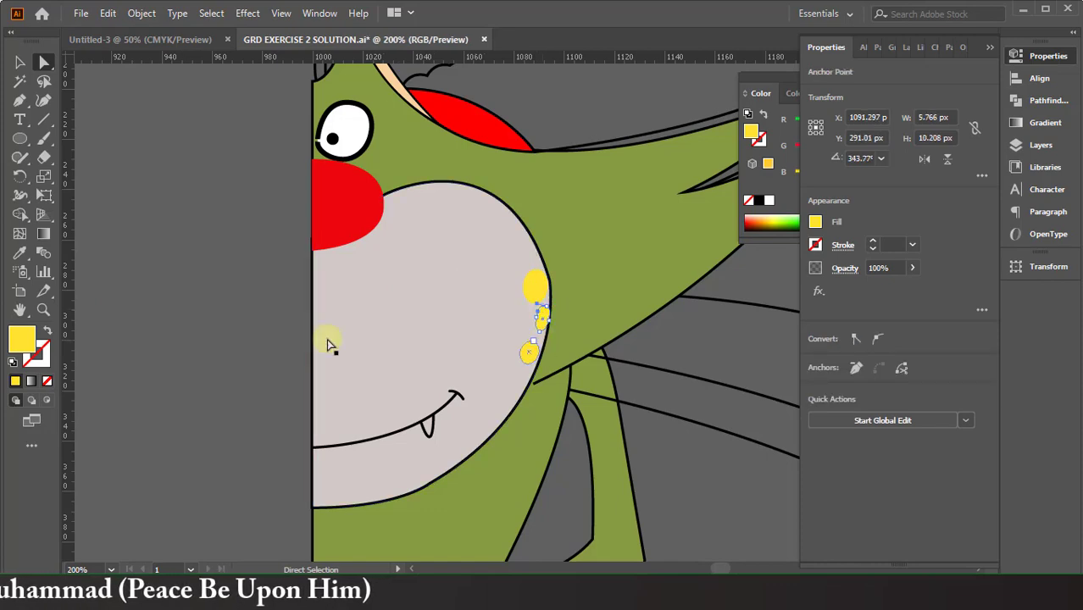
pyautogui.click(212, 280)
pyautogui.hscroll(3, 218, 302)
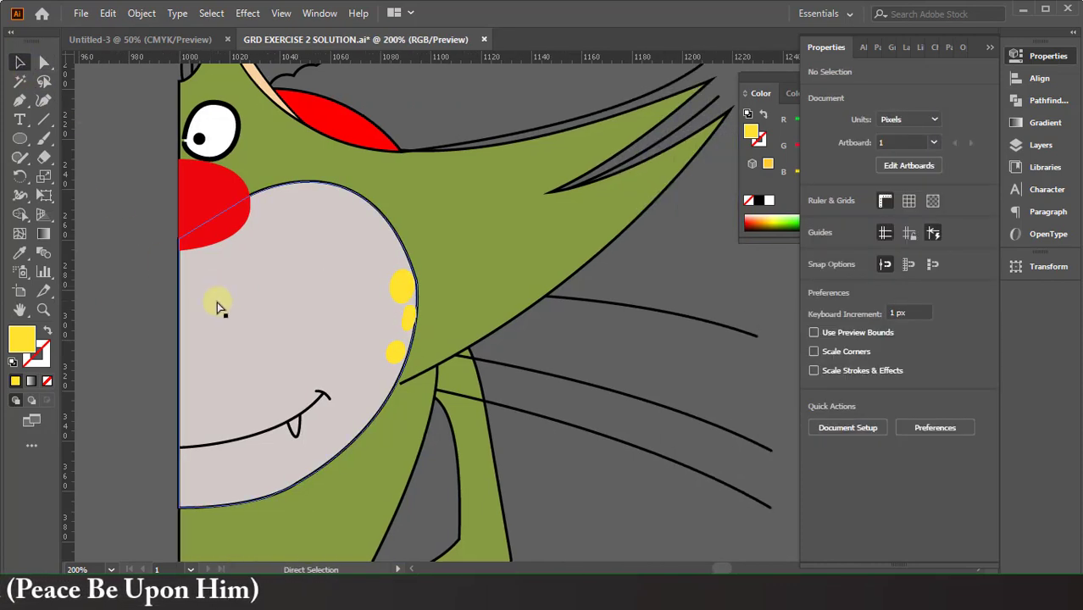
pyautogui.scroll(-2, 344, 416)
pyautogui.hotkey('ctrl', '-')
pyautogui.hotkey('ctrl', '-')
pyautogui.hotkey('ctrl', '-')
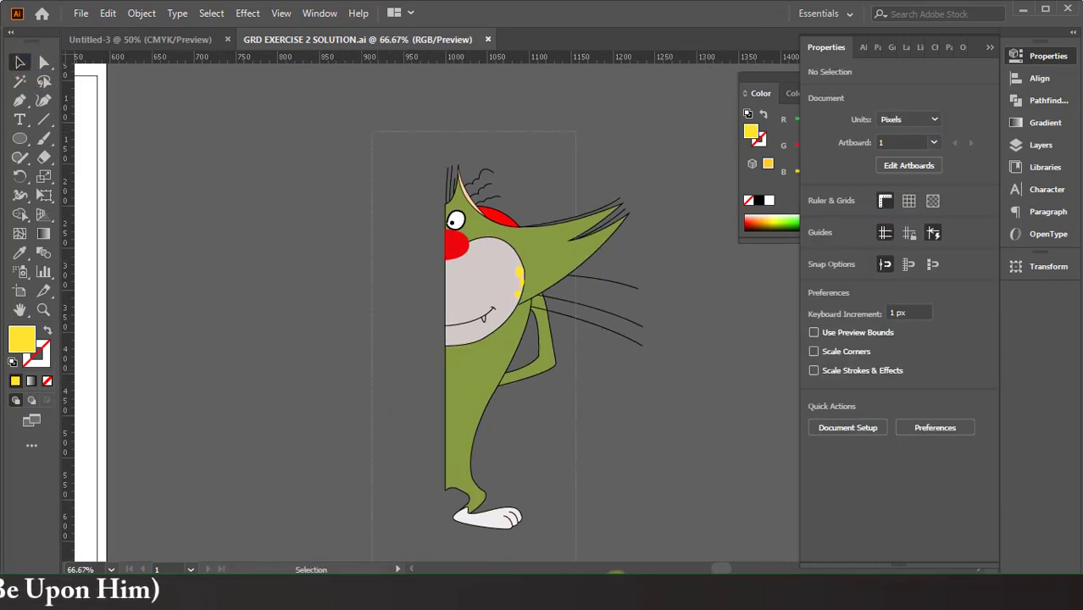
# Step: Reflect a vertical copy of the green half-cat so both halves meet as one cat
pyautogui.click(503, 271)
pyautogui.rightClick(505, 264)
pyautogui.click(684, 477)
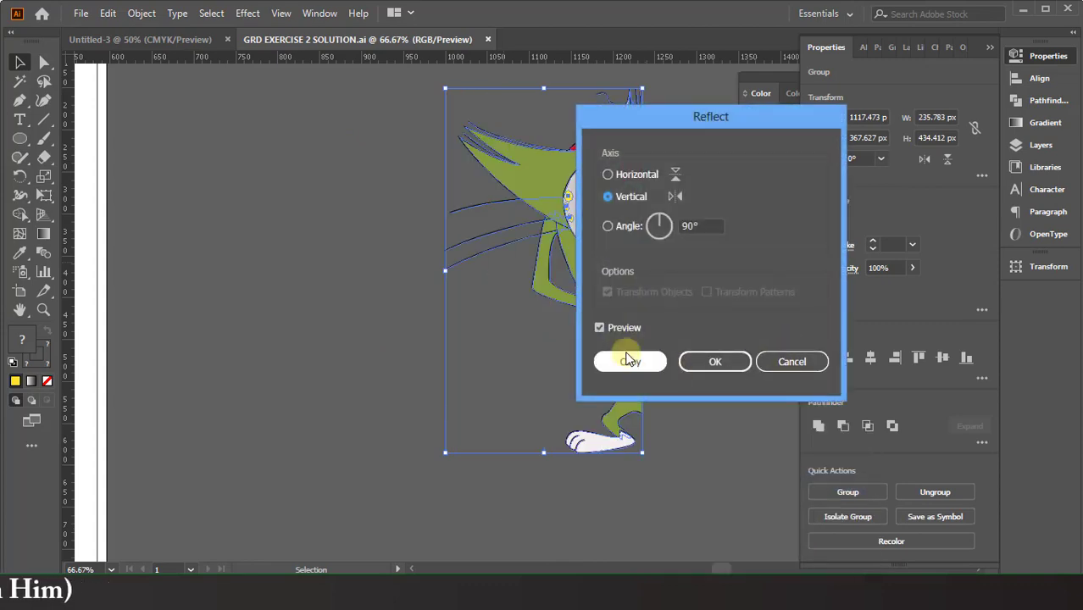
pyautogui.click(624, 358)
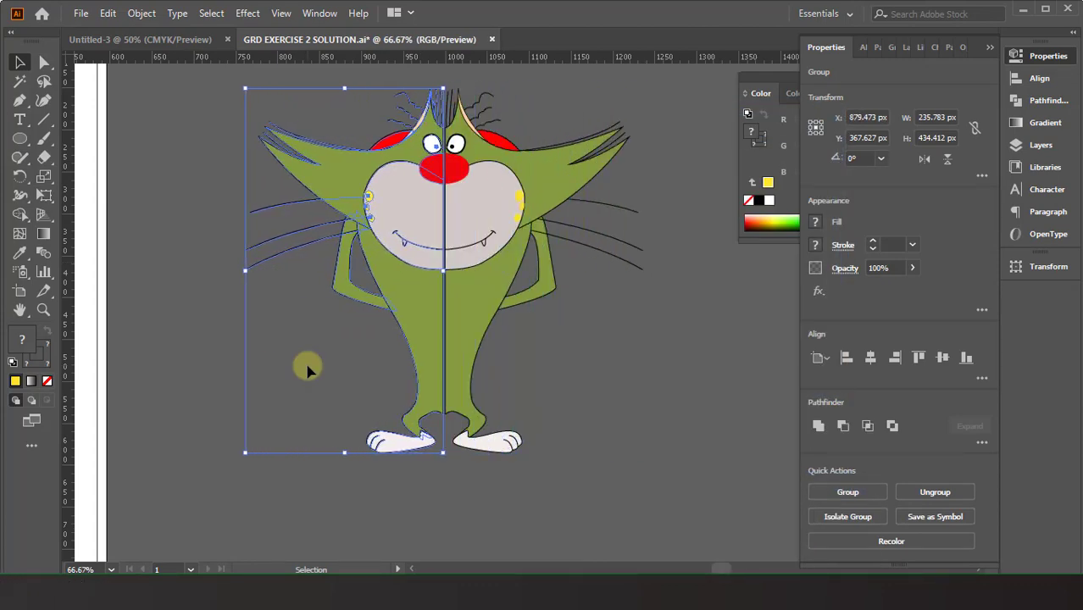
pyautogui.click(258, 481)
pyautogui.scroll(3, 401, 167)
pyautogui.moveTo(401, 167); pyautogui.dragTo(677, 395)
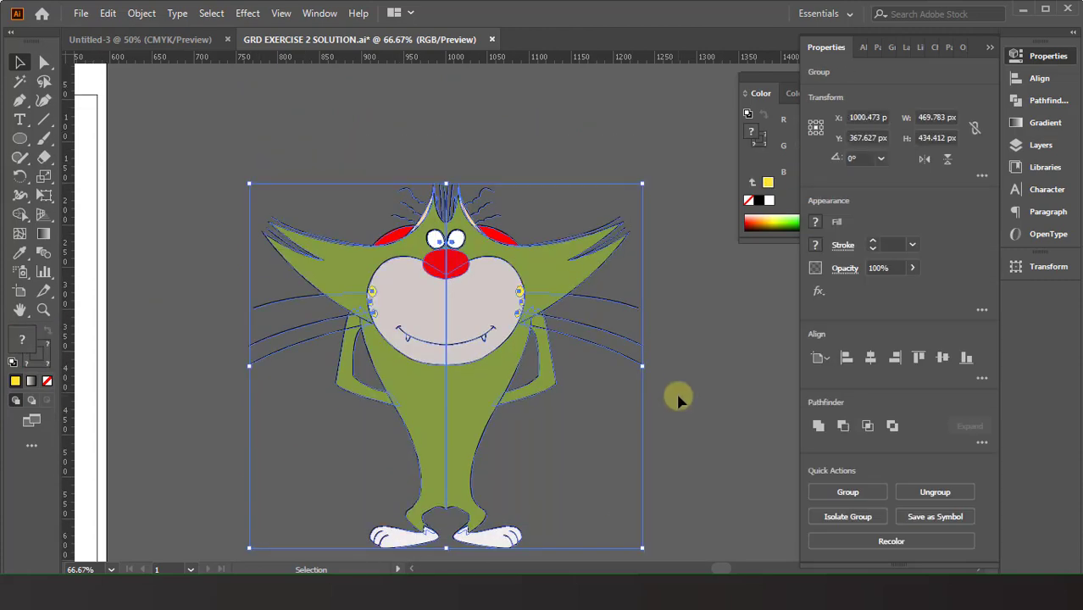
pyautogui.click(674, 403)
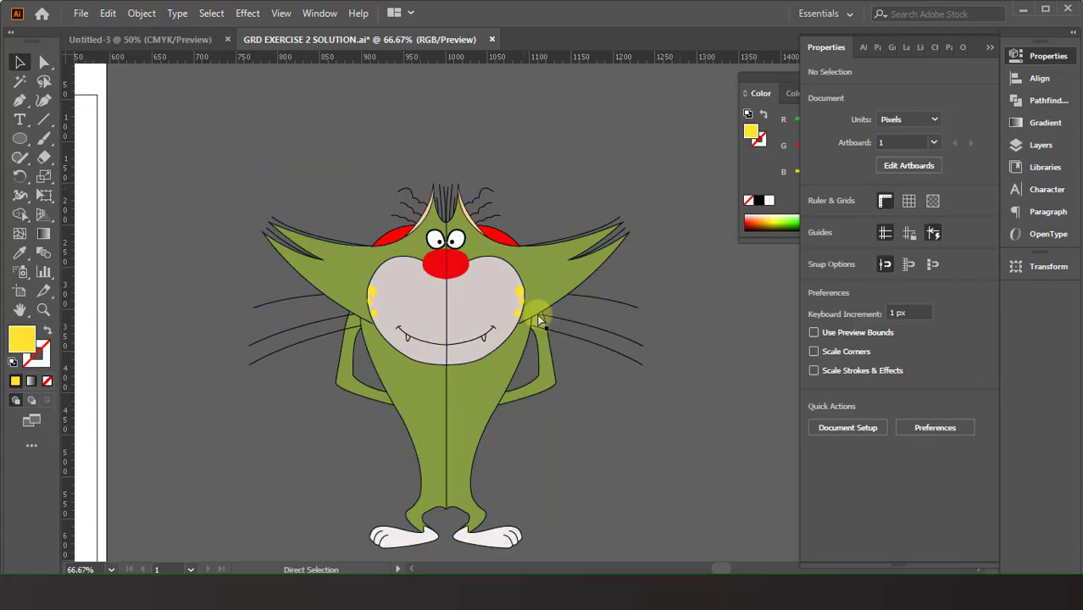
# Step: Select the cat group and its red nose, then dismiss the group's context menu
pyautogui.keyDown('alt'); pyautogui.scroll(2, 539, 321); pyautogui.keyUp('alt')
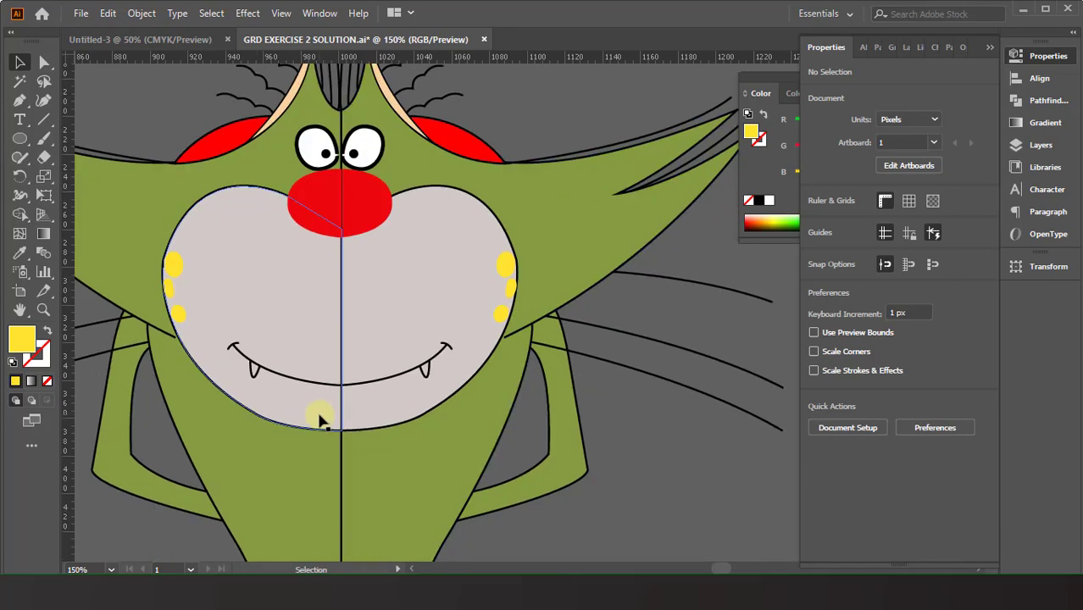
pyautogui.click(357, 210)
pyautogui.click(44, 62)
pyautogui.click(312, 220)
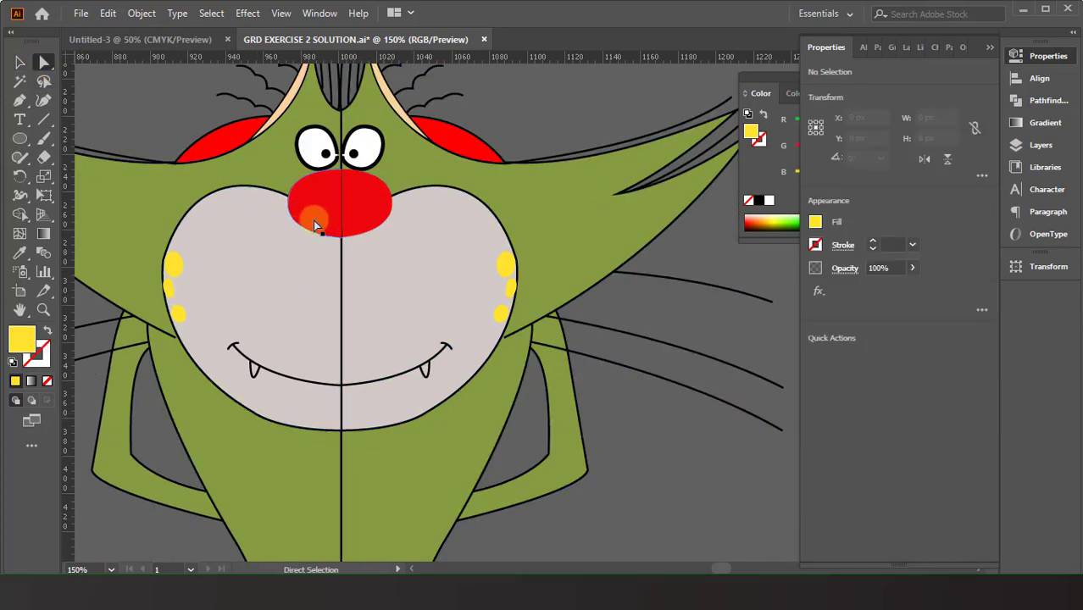
pyautogui.scroll(-1, 411, 334)
pyautogui.scroll(-1, 411, 334)
pyautogui.click(19, 61)
pyautogui.rightClick(487, 373)
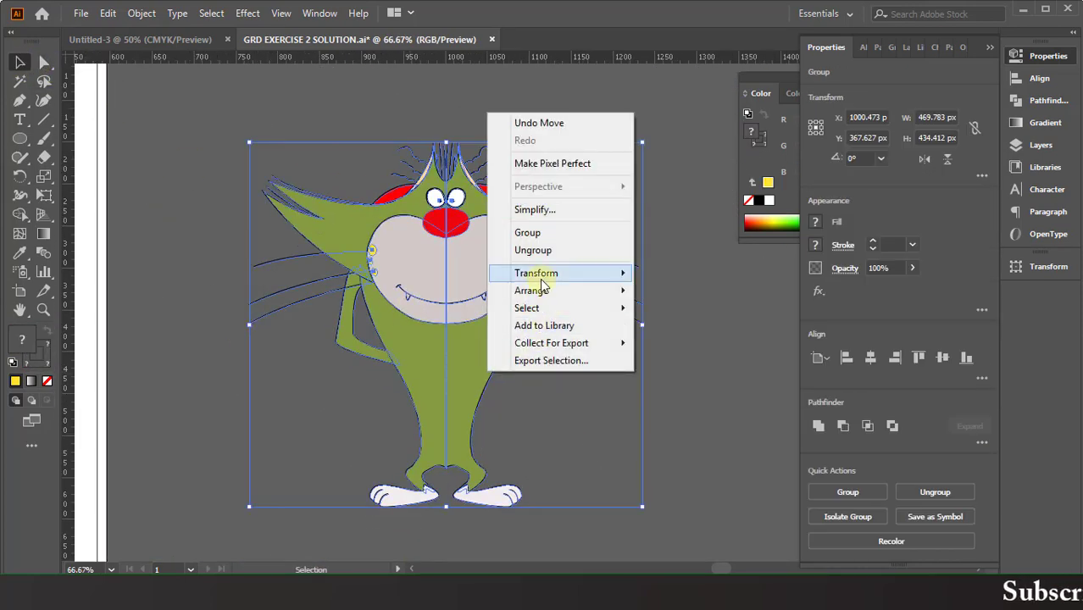
pyautogui.click(170, 382)
# Step: Start a Pen triangle under the nose, then undo its lower point on the smile
pyautogui.keyDown('alt'); pyautogui.scroll(1, 441, 241); pyautogui.keyUp('alt')
pyautogui.keyDown('alt'); pyautogui.scroll(2, 508, 424); pyautogui.keyUp('alt')
pyautogui.scroll(-2, 184, 367)
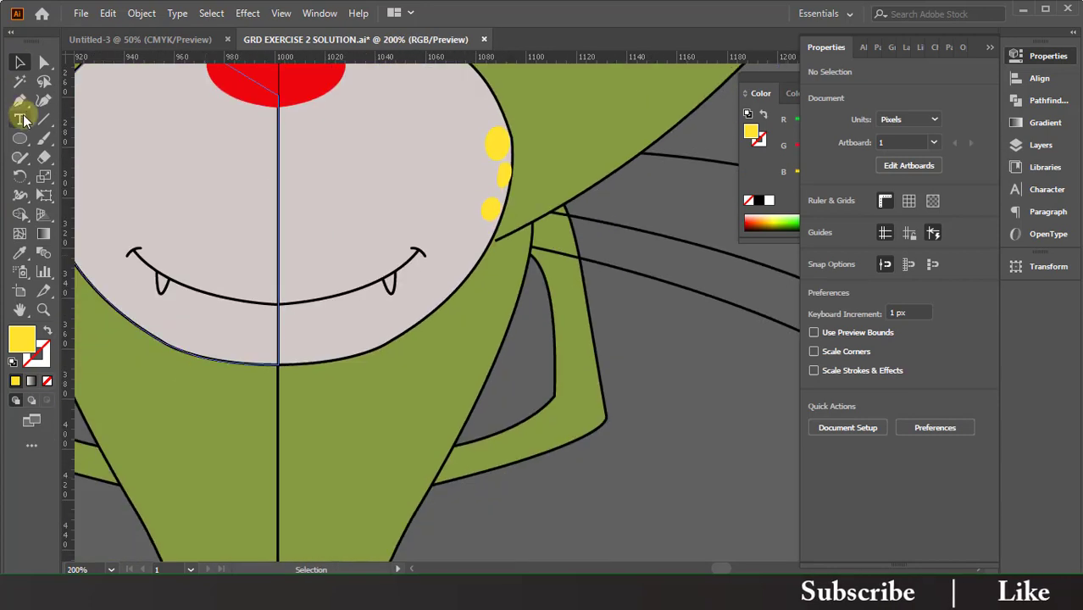
pyautogui.click(20, 100)
pyautogui.click(257, 107)
pyautogui.click(345, 108)
pyautogui.click(279, 301)
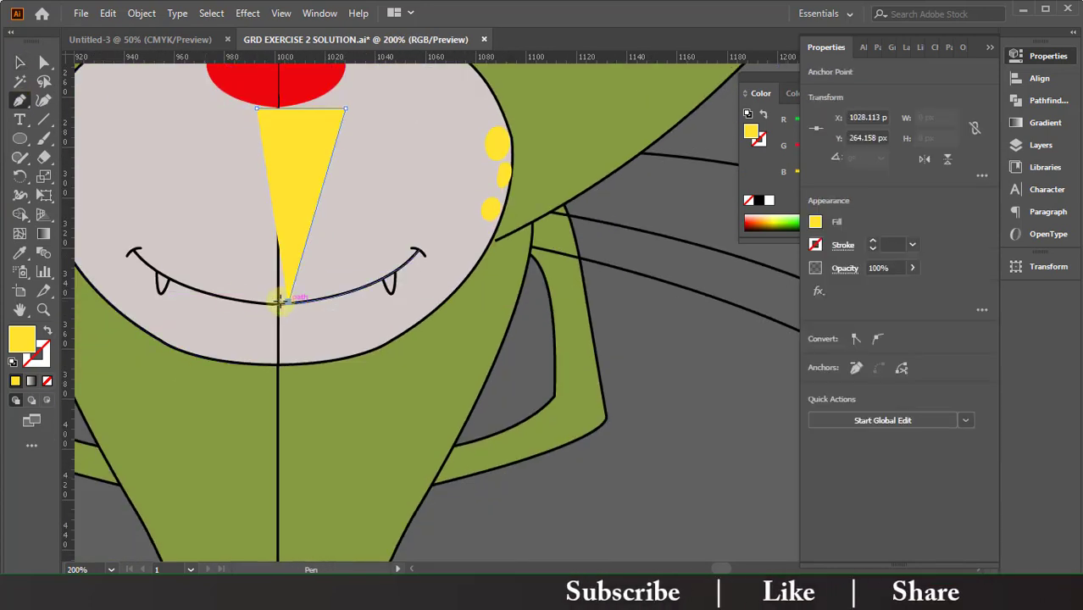
pyautogui.hotkey('ctrl', 'z')
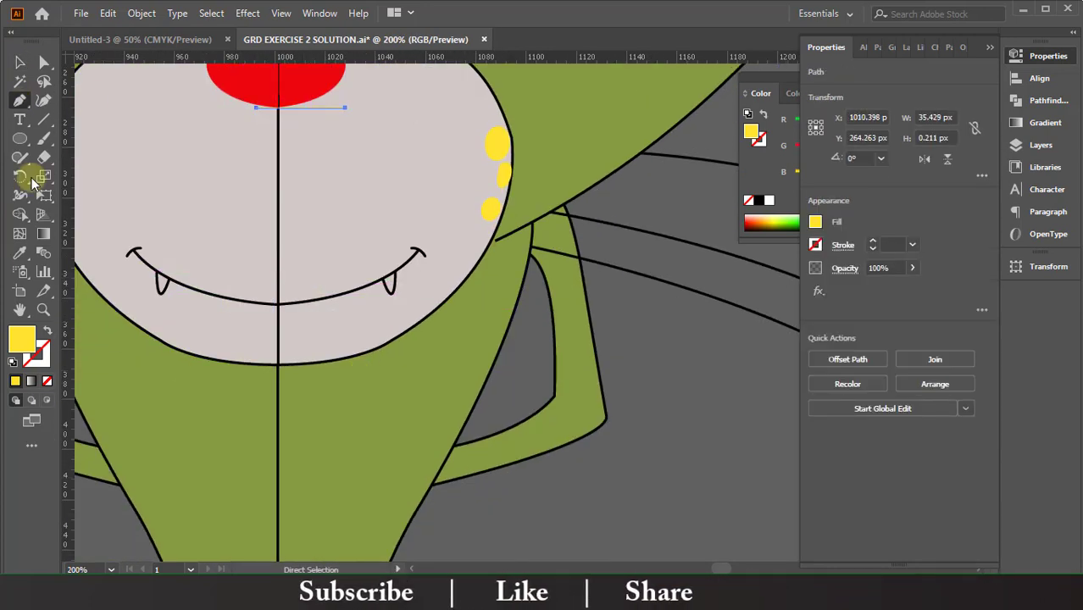
# Step: Send the green body shape to the back and zoom out to the whole cat
pyautogui.rightClick(240, 486)
pyautogui.rightClick(175, 416)
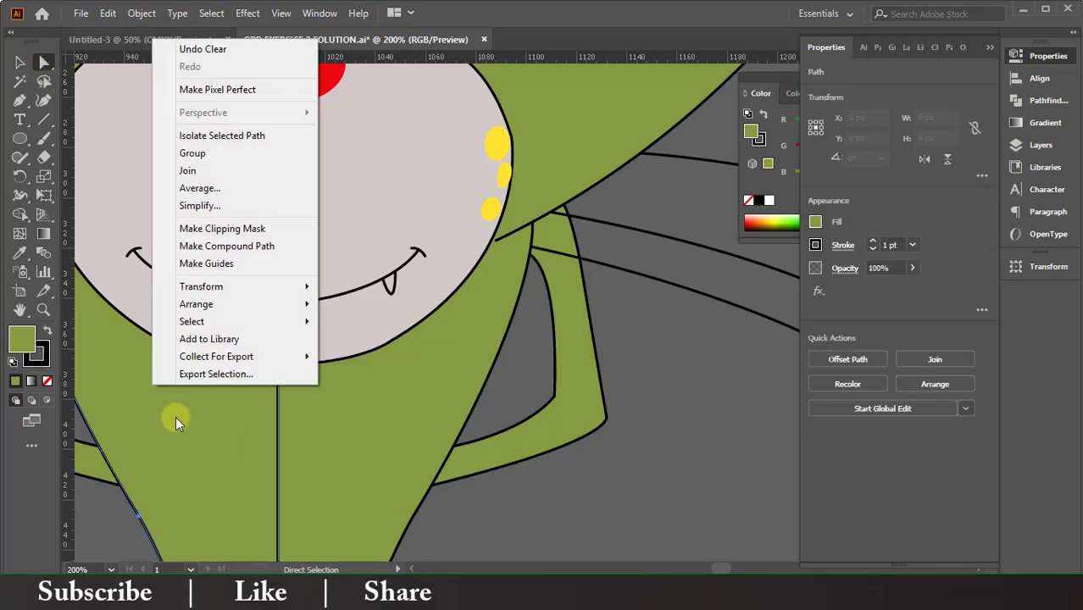
pyautogui.click(387, 354)
pyautogui.rightClick(299, 439)
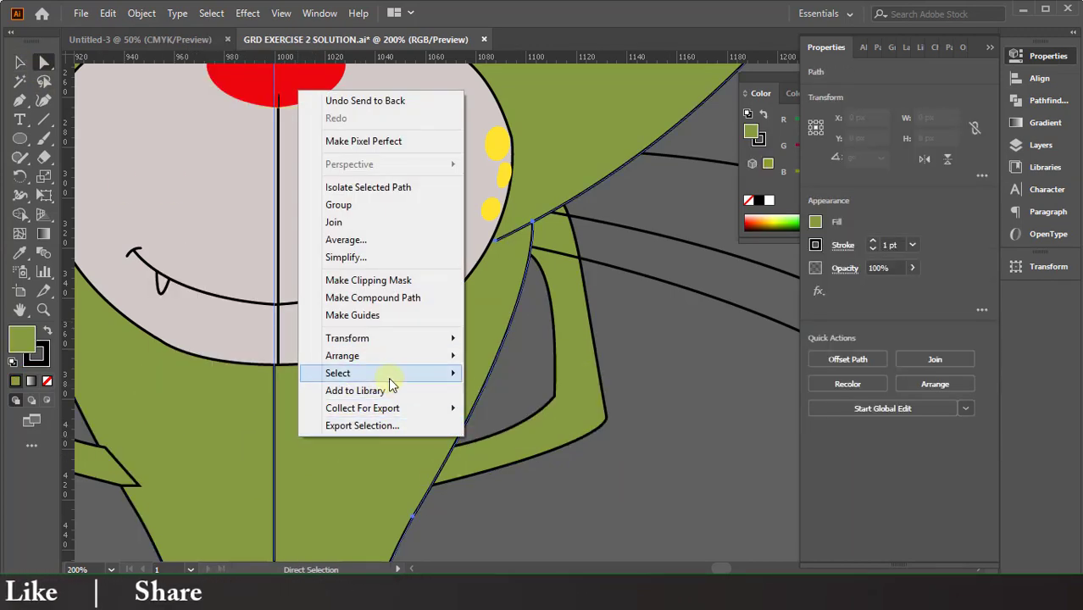
pyautogui.click(503, 406)
pyautogui.hotkey('ctrl', '-')
pyautogui.hotkey('ctrl', '-')
pyautogui.hotkey('ctrl', '-')
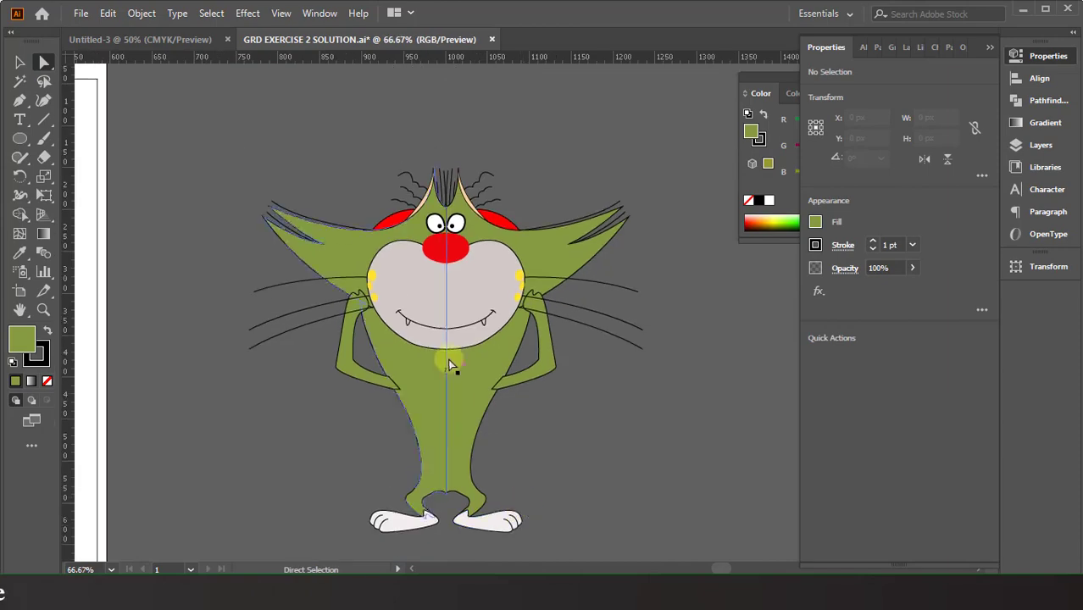
# Step: Zoom in around the nose and select the light grey face shape
pyautogui.click(437, 243)
pyautogui.hotkey('ctrl', '+')
pyautogui.hotkey('ctrl', '+')
pyautogui.hotkey('ctrl', '+')
pyautogui.hotkey('ctrl', '+')
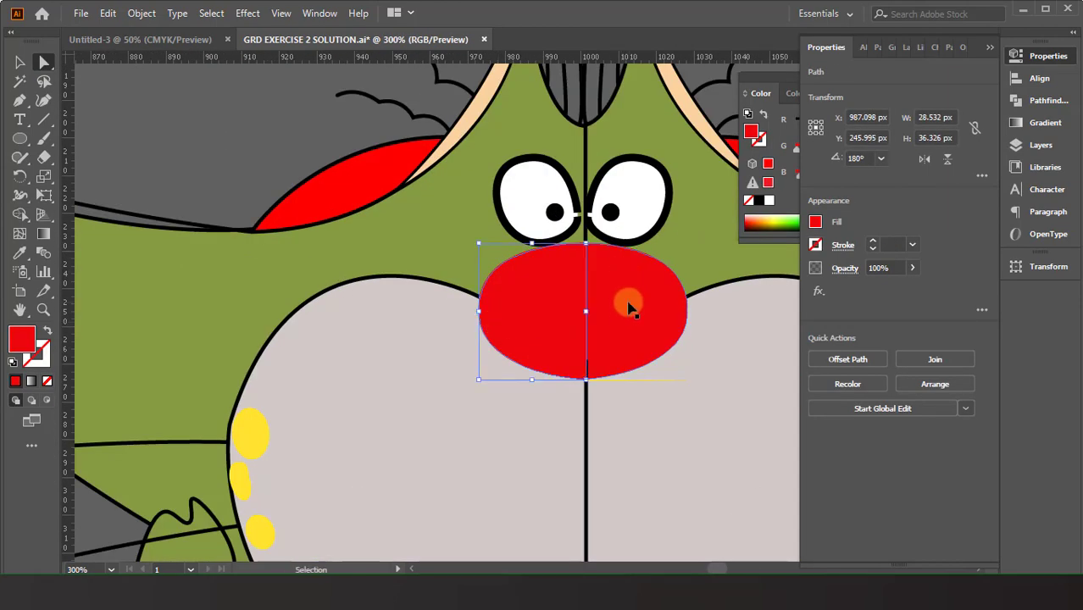
pyautogui.scroll(-5, 223, 192)
pyautogui.press('v')
pyautogui.click(653, 293)
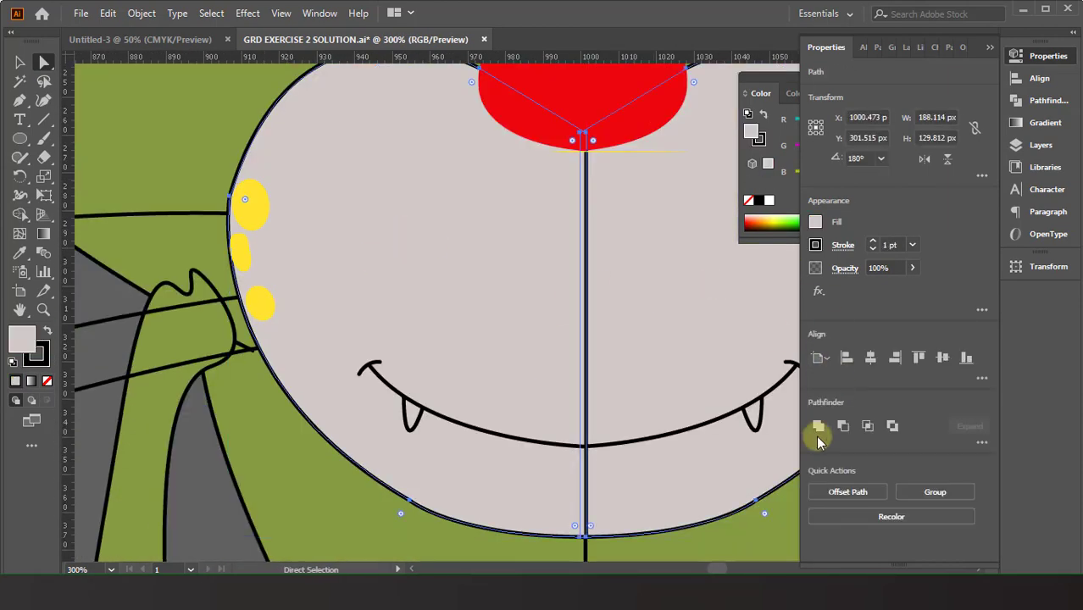
# Step: Send the grey face shape backward one step and set its opacity to 22%
pyautogui.press('a')
pyautogui.hscroll(3, 500, 340)
pyautogui.scroll(-3, 500, 341)
pyautogui.rightClick(573, 233)
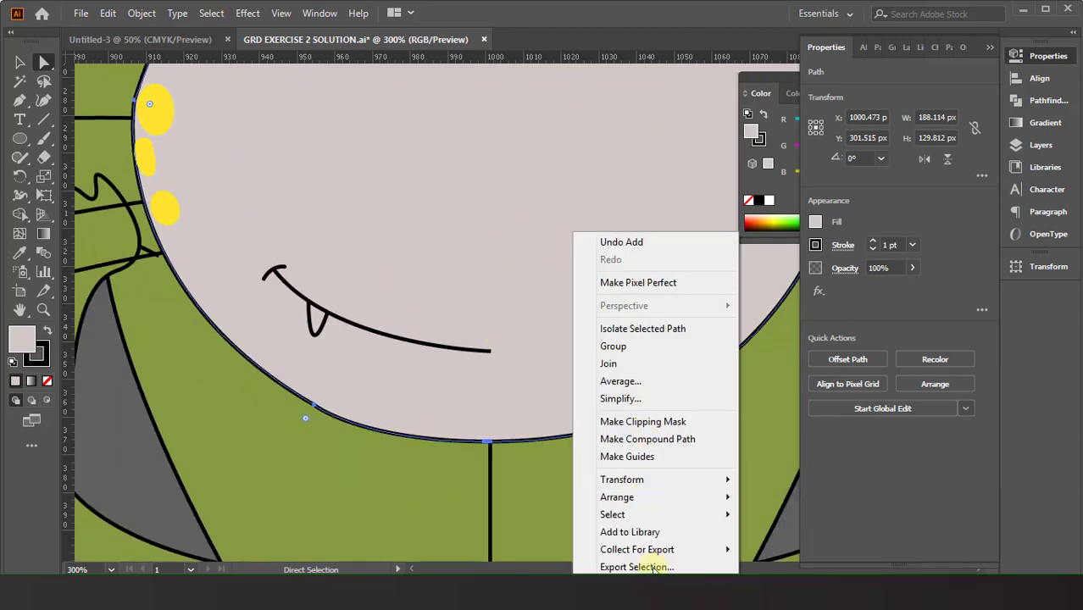
pyautogui.moveTo(617, 497)
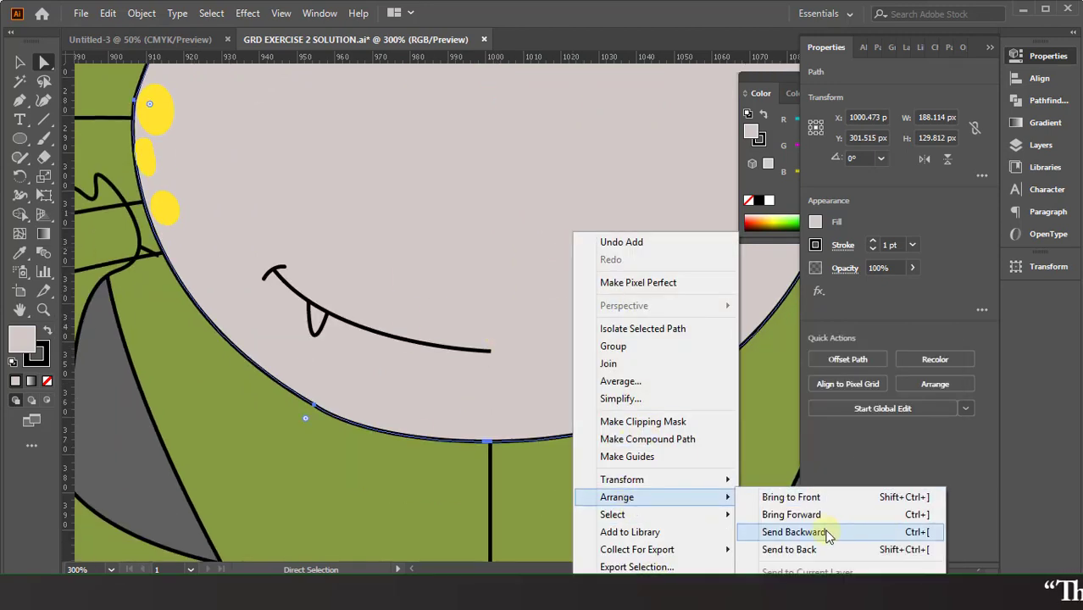
pyautogui.click(828, 532)
pyautogui.hscroll(3, 760, 504)
pyautogui.moveTo(896, 288); pyautogui.dragTo(861, 288)
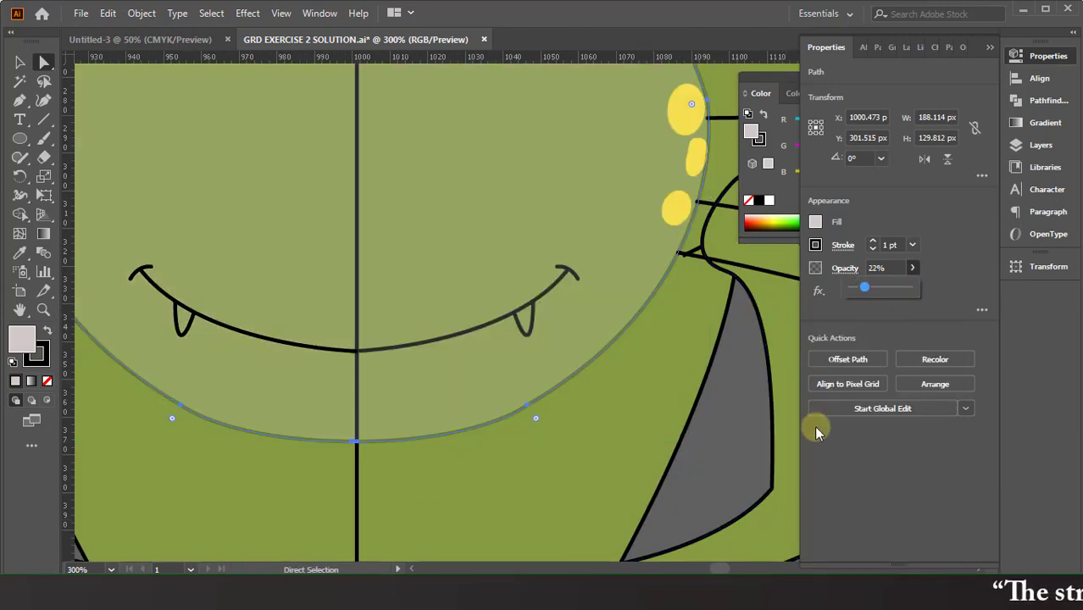
pyautogui.click(450, 317)
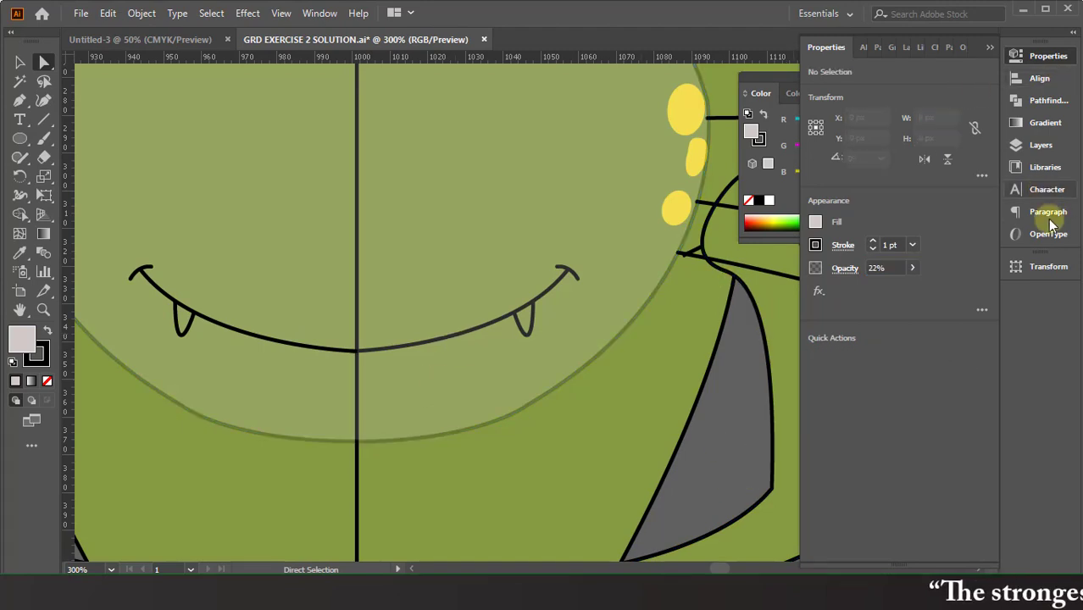
# Step: Open the Layers panel and scroll through the layer list
pyautogui.click(1041, 145)
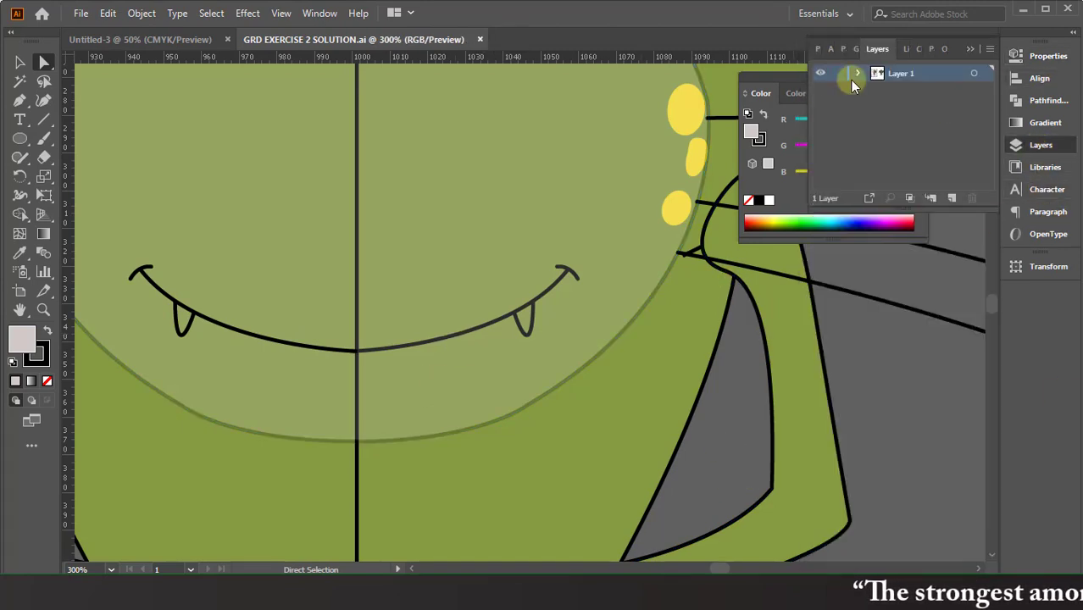
pyautogui.scroll(-2, 862, 130)
pyautogui.scroll(-2, 863, 130)
pyautogui.scroll(-2, 863, 130)
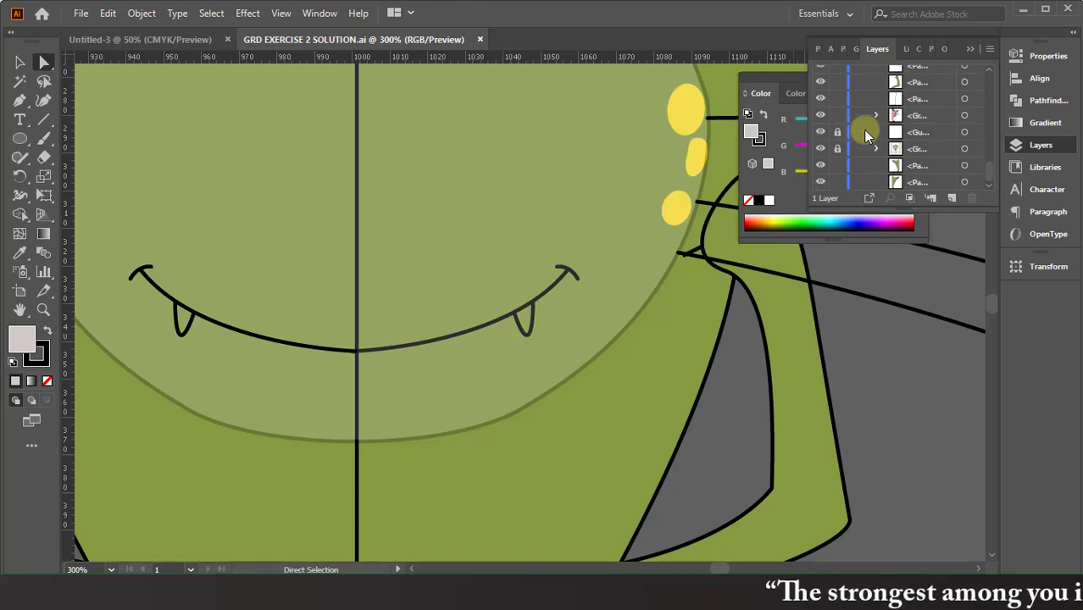
pyautogui.scroll(-2, 863, 129)
pyautogui.scroll(2, 862, 131)
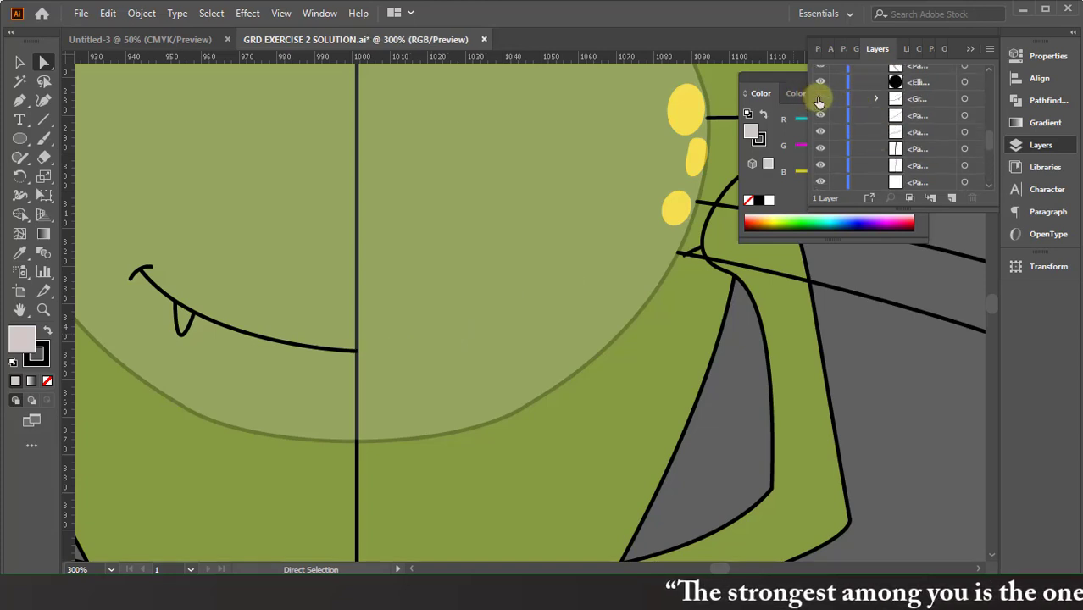
# Step: Bring the mouth outline to the front and fill both teeth white
pyautogui.rightClick(574, 328)
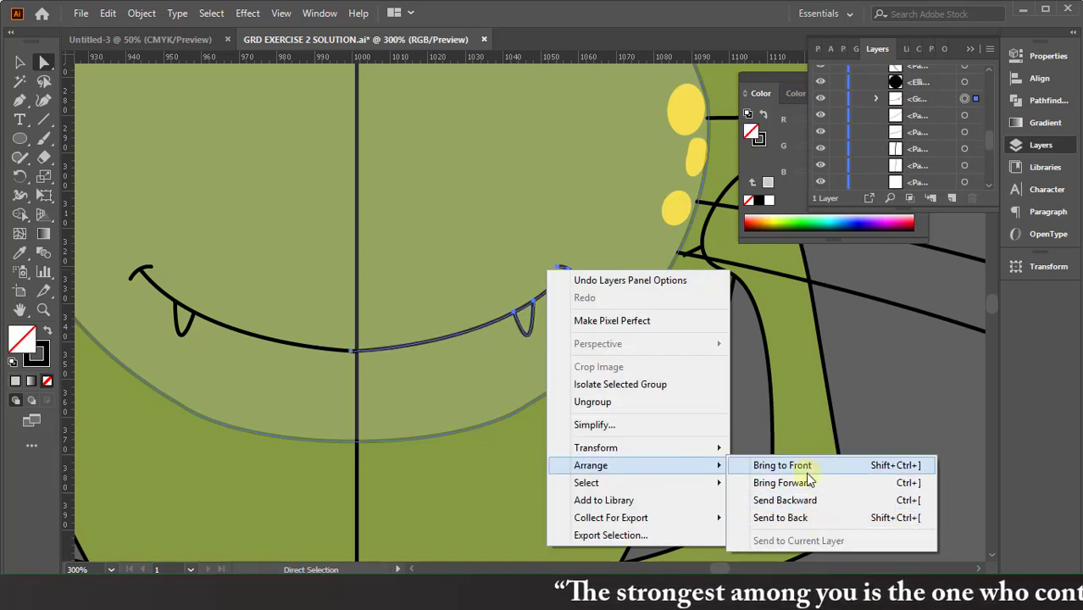
pyautogui.click(781, 463)
pyautogui.hscroll(1, 477, 329)
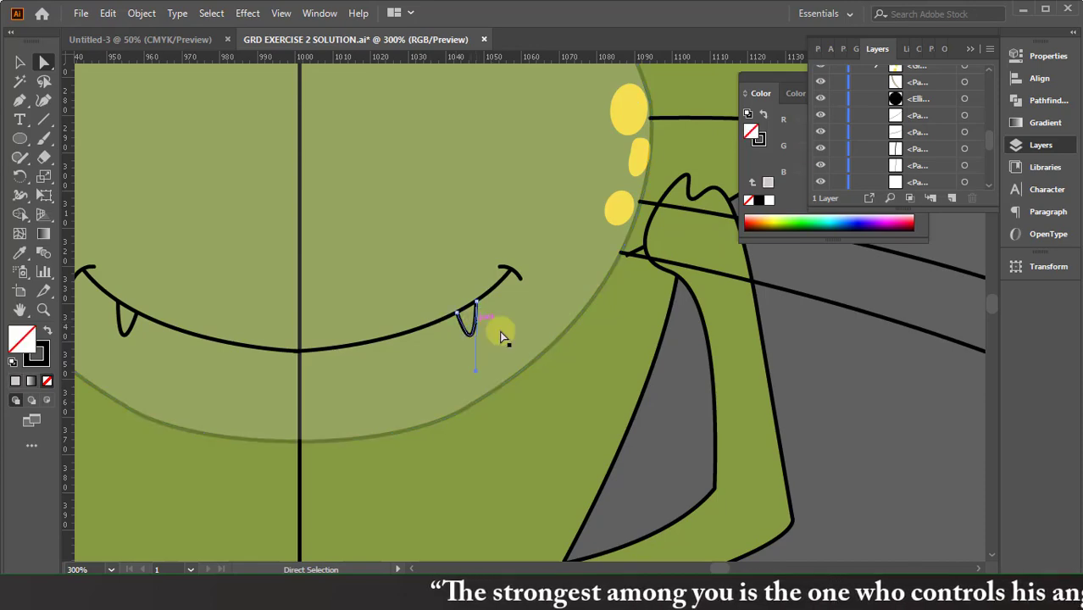
pyautogui.click(767, 200)
pyautogui.hscroll(-2, 283, 438)
pyautogui.rightClick(229, 331)
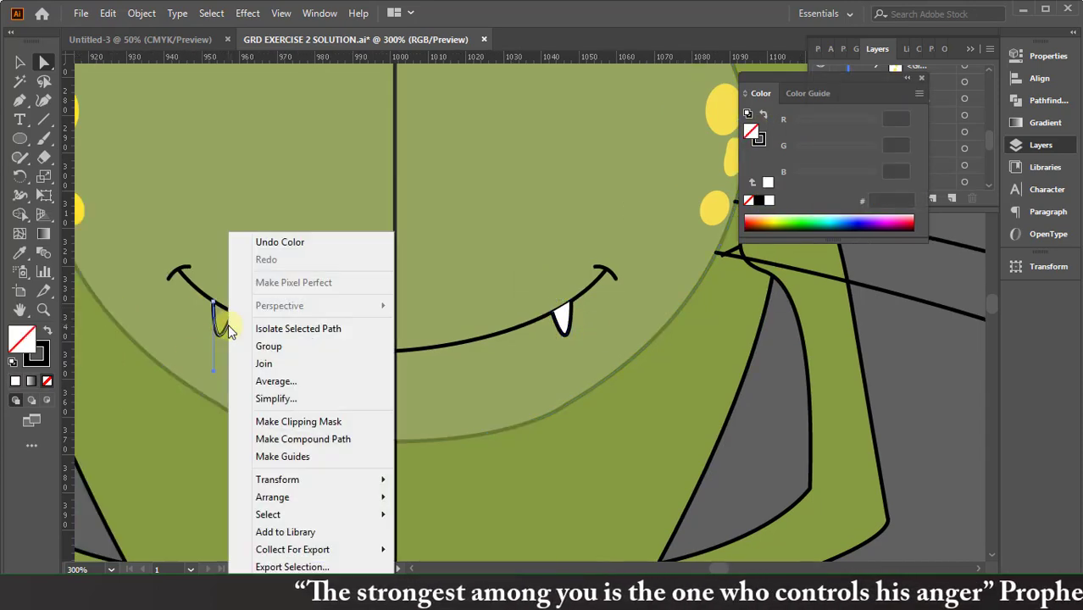
pyautogui.click(767, 201)
# Step: Bring the left tooth outline and the mouth line to the front
pyautogui.rightClick(577, 290)
pyautogui.click(797, 488)
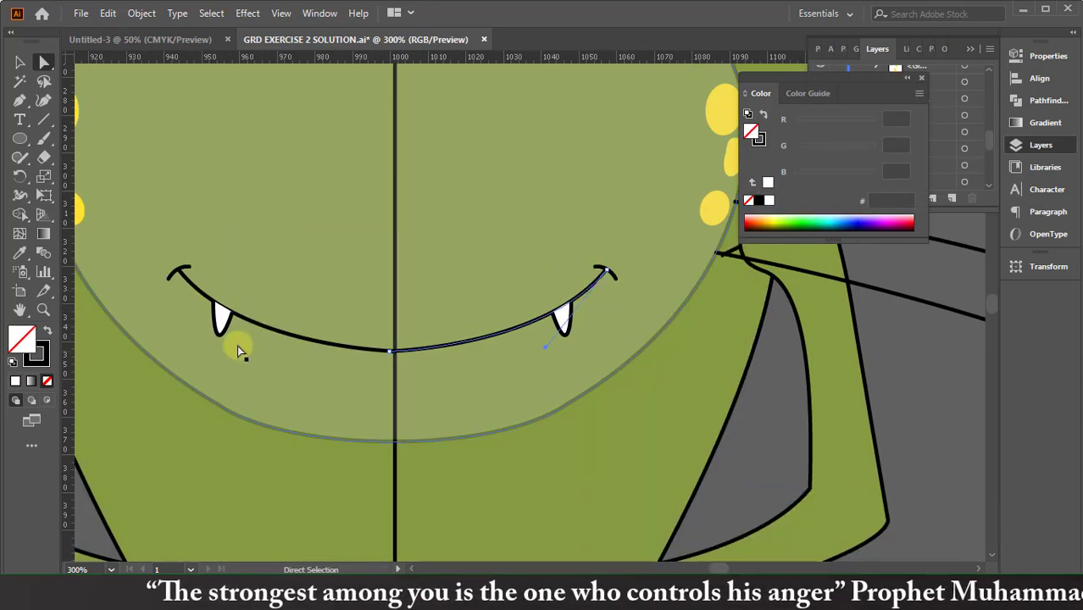
pyautogui.rightClick(253, 320)
pyautogui.click(466, 498)
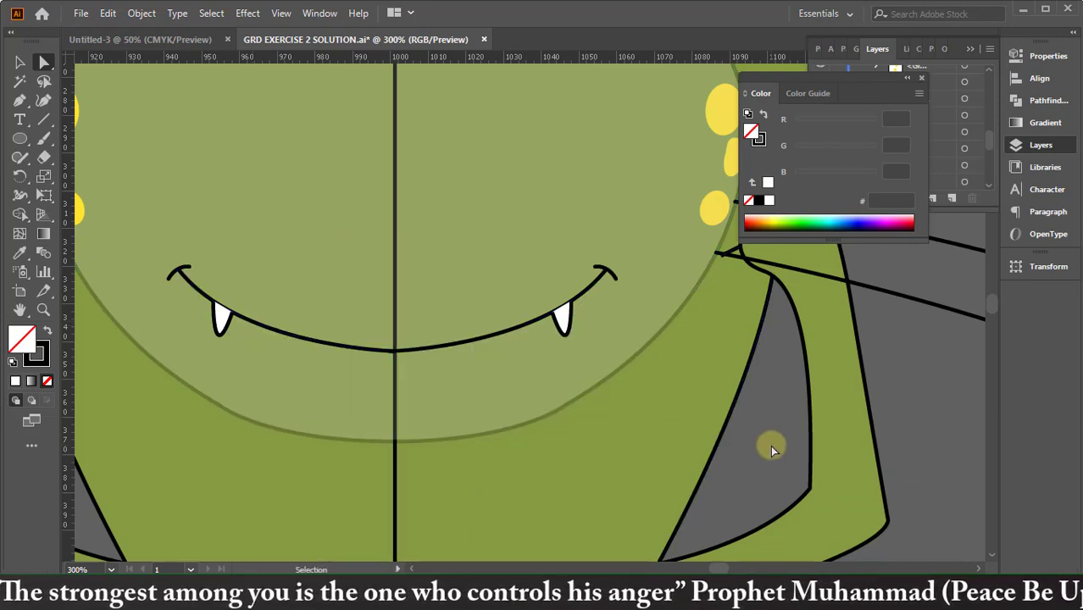
# Step: Make the face shape opaque again, then zoom in on the cat's face
pyautogui.hscroll(-1, 465, 349)
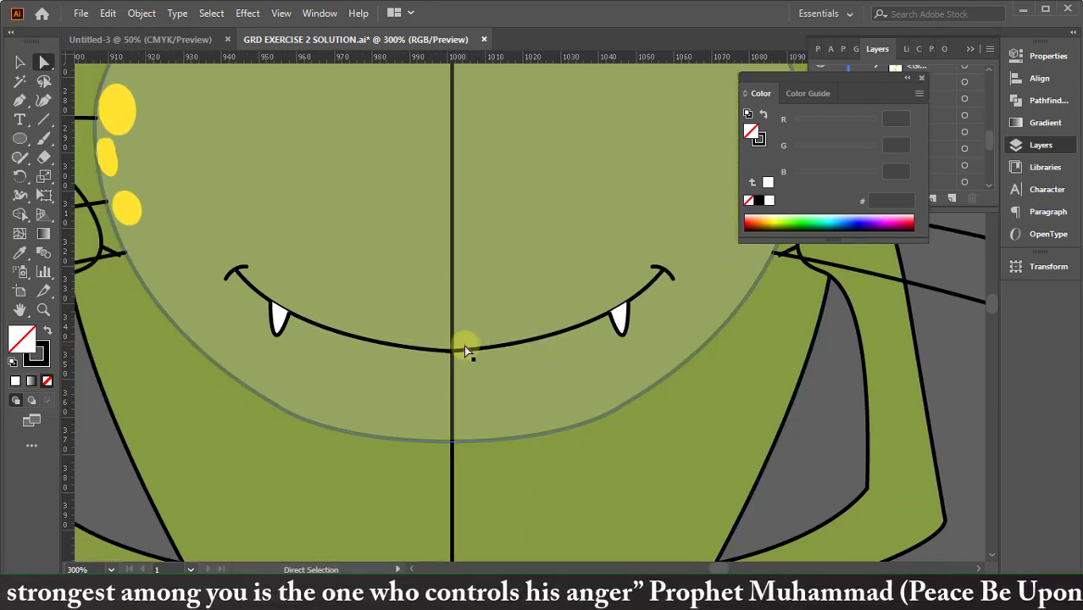
pyautogui.click(684, 405)
pyautogui.hotkey('ctrl', '-')
pyautogui.hotkey('ctrl', '-')
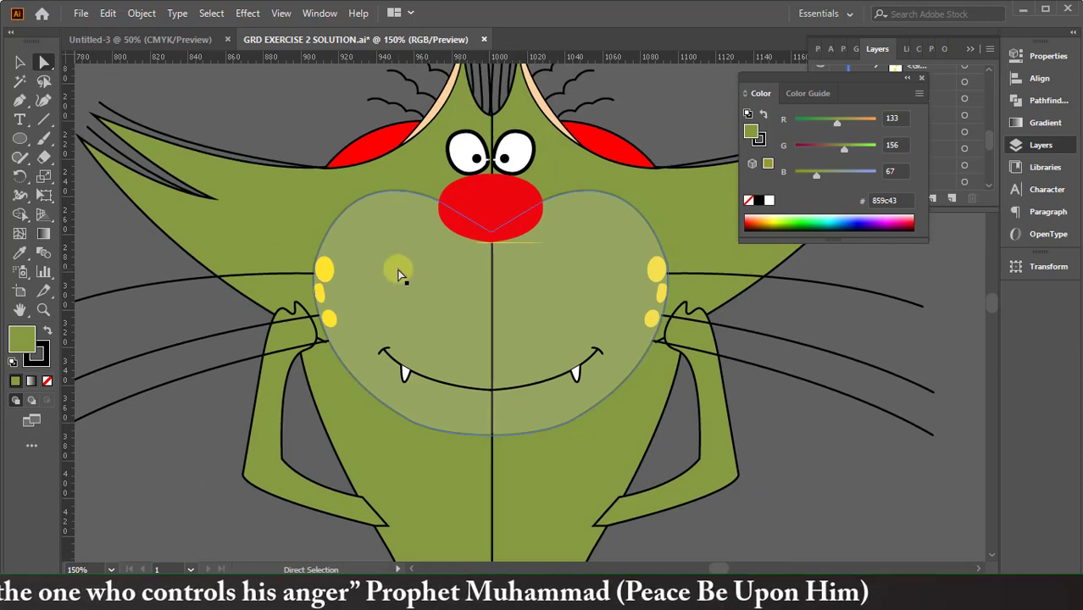
pyautogui.click(398, 273)
pyautogui.hscroll(-2, 91, 320)
pyautogui.hotkey('ctrl', '-')
pyautogui.hotkey('ctrl', '-')
pyautogui.hscroll(-1, 92, 320)
pyautogui.press('i')
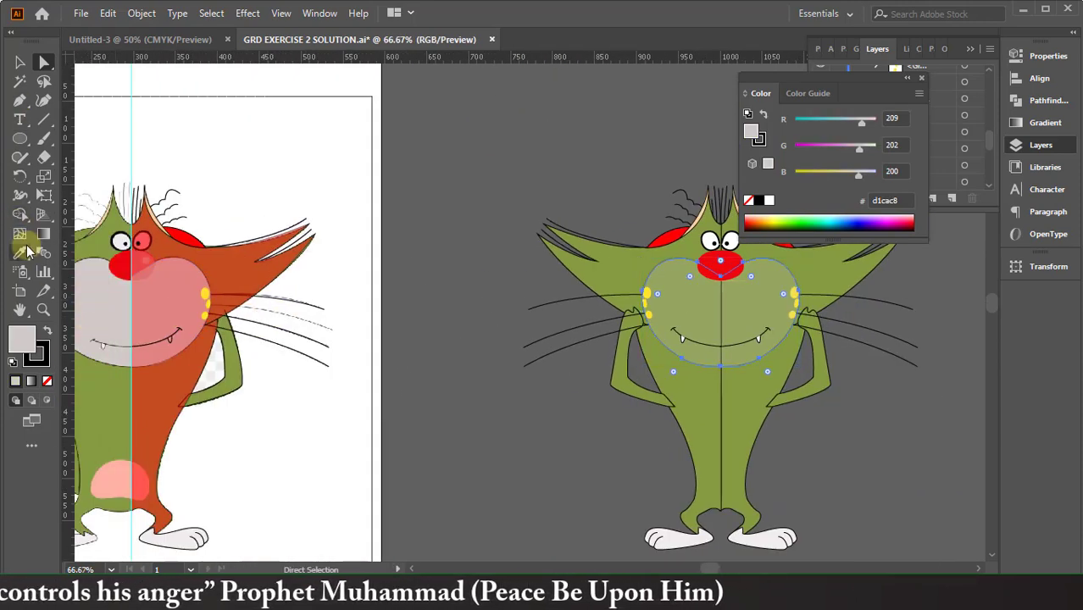
pyautogui.click(102, 295)
pyautogui.press('v')
pyautogui.click(339, 170)
pyautogui.hscroll(-3, 338, 169)
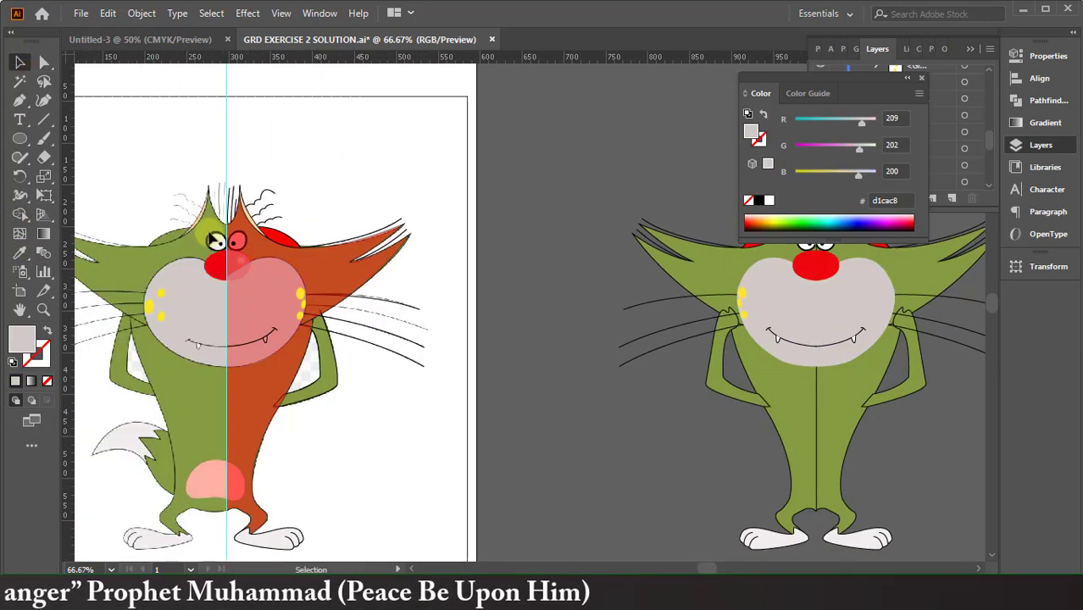
pyautogui.hotkey('ctrl', '+')
pyautogui.scroll(1, 200, 244)
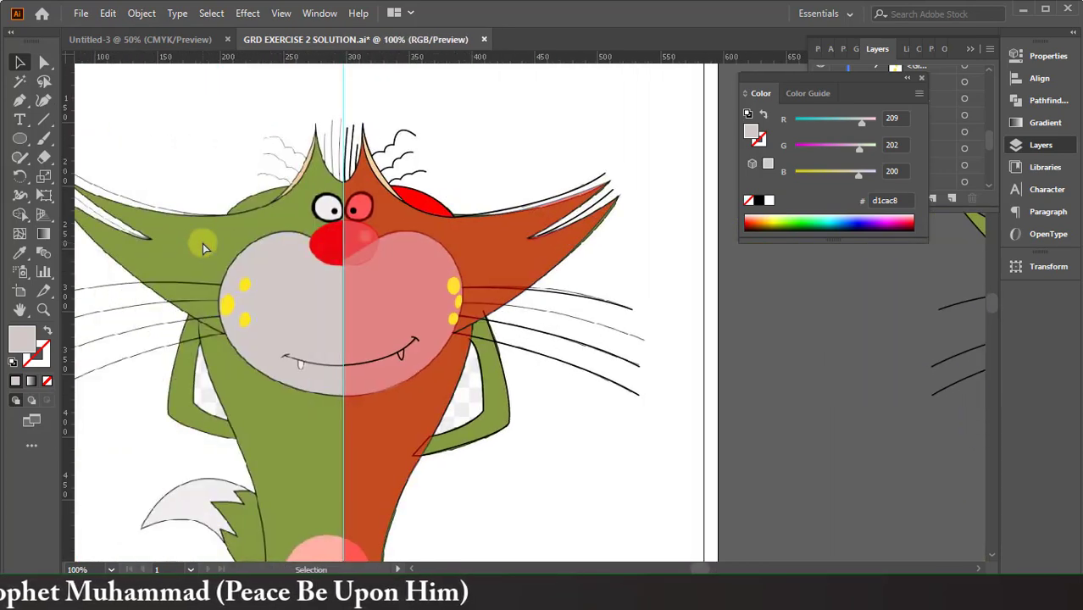
pyautogui.scroll(1, 202, 245)
pyautogui.hscroll(3, 201, 239)
pyautogui.hscroll(3, 212, 240)
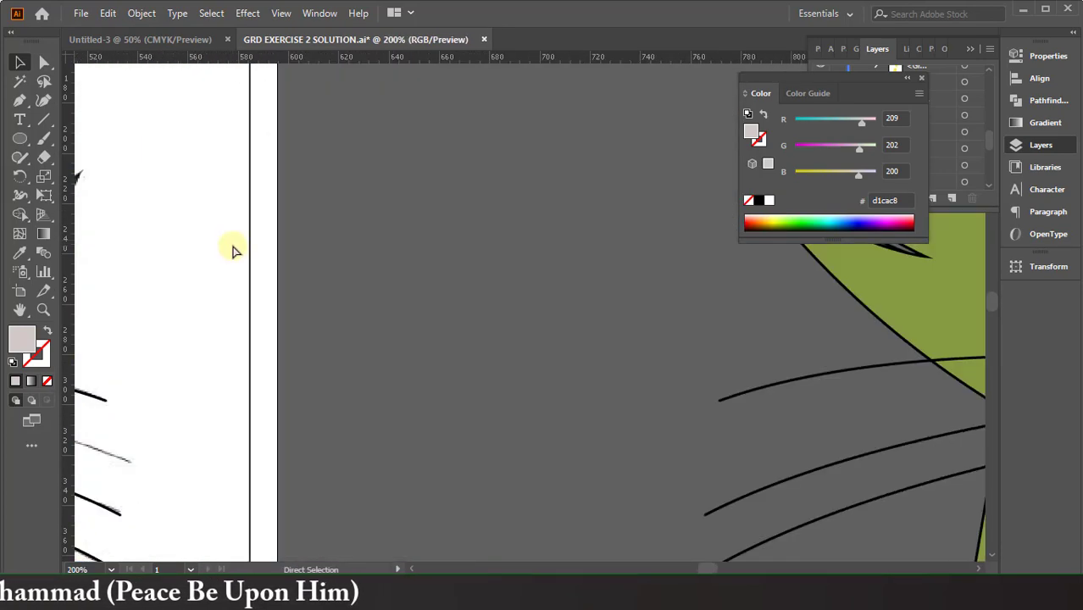
pyautogui.hscroll(3, 236, 251)
# Step: Give both eyes the face's light grey fill, with a 1 pt stroke on the left eye
pyautogui.click(502, 187)
pyautogui.press('i')
pyautogui.click(380, 348)
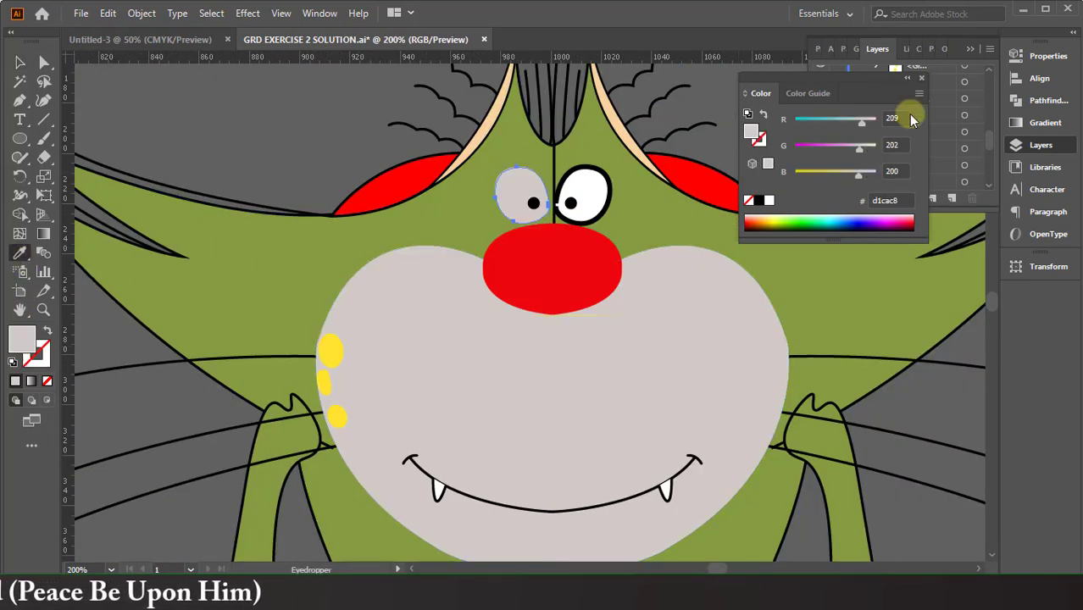
pyautogui.click(1032, 57)
pyautogui.click(873, 241)
pyautogui.hscroll(3, 441, 201)
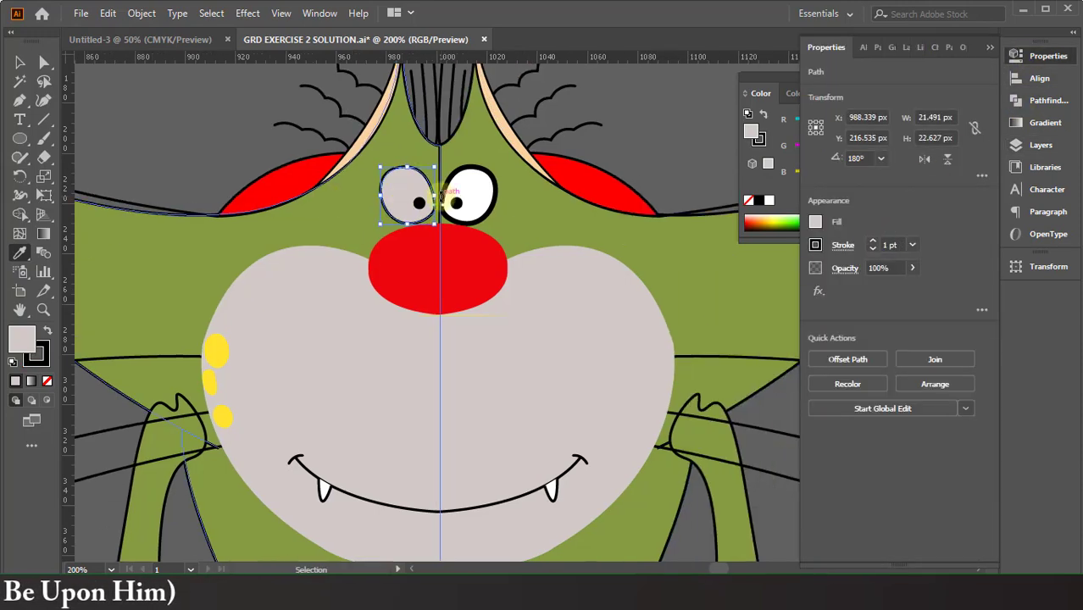
pyautogui.click(44, 62)
pyautogui.click(494, 193)
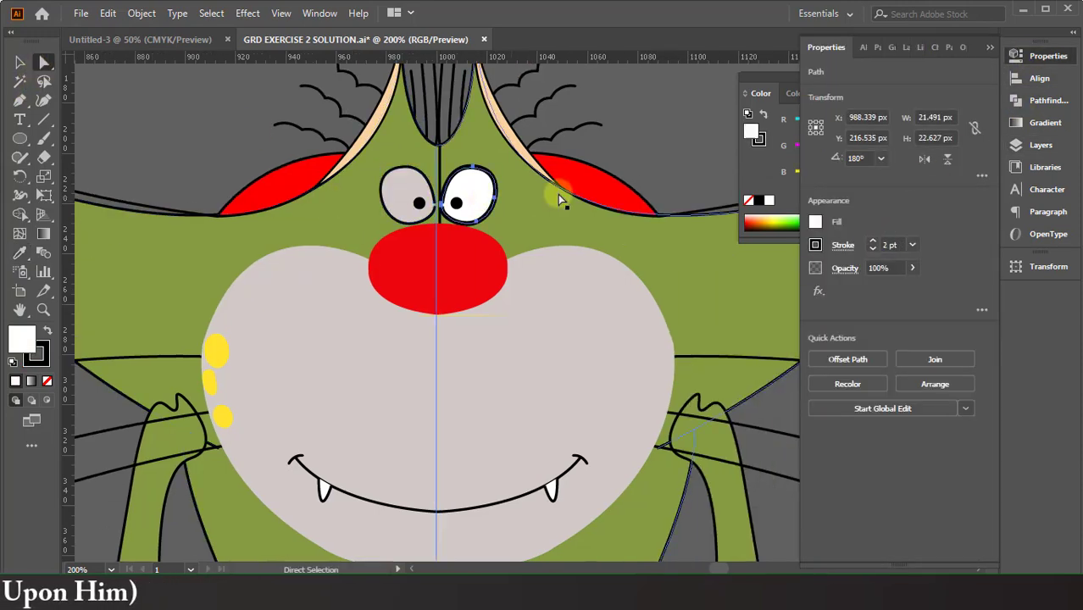
pyautogui.click(415, 186)
pyautogui.press('v')
pyautogui.click(167, 121)
pyautogui.hscroll(2, 167, 122)
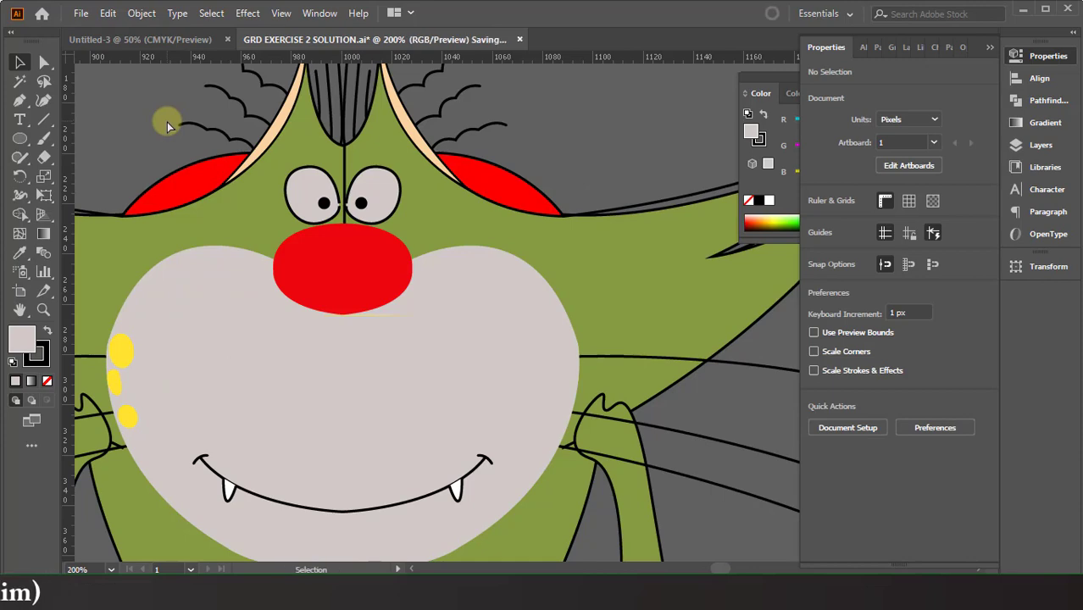
# Step: Inspect the finished arm path's options and leave it deselected
pyautogui.hscroll(2, 167, 122)
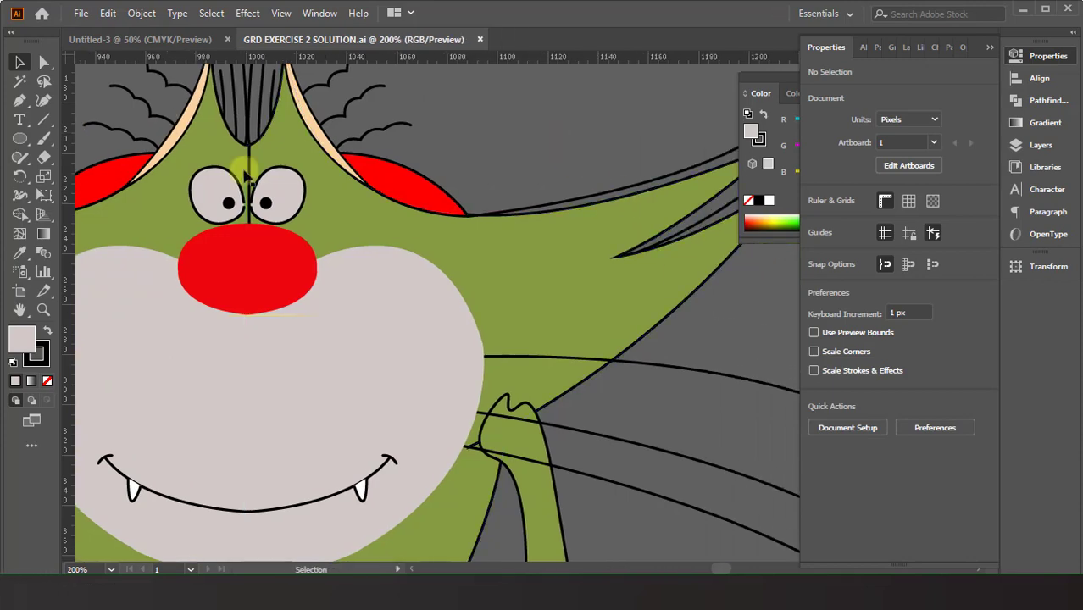
pyautogui.scroll(-2, 297, 271)
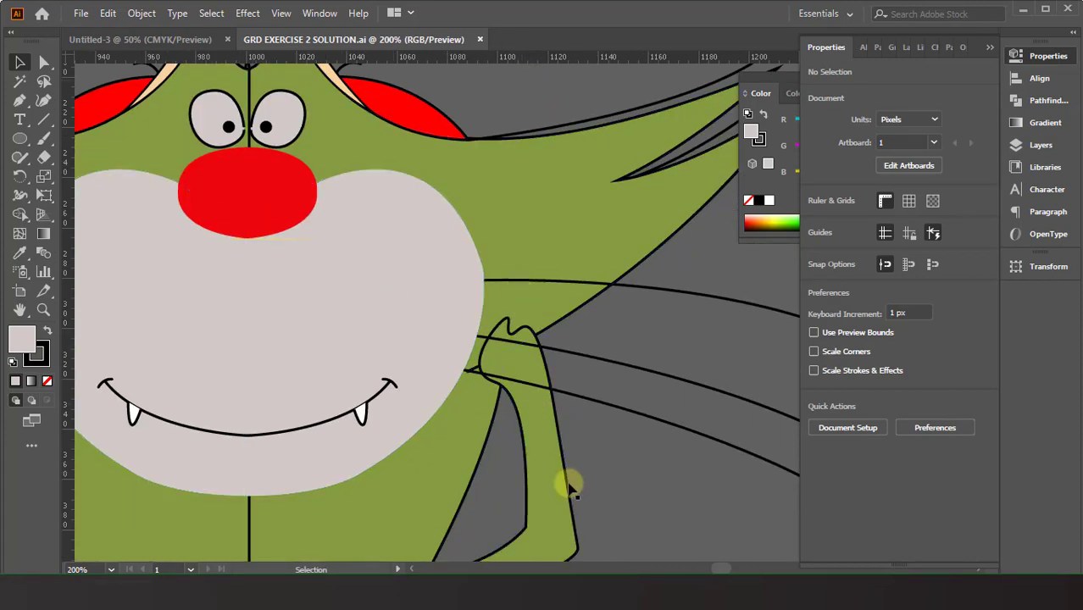
pyautogui.rightClick(566, 484)
pyautogui.click(762, 457)
pyautogui.scroll(-5, 661, 458)
pyautogui.click(635, 453)
pyautogui.scroll(1, 629, 477)
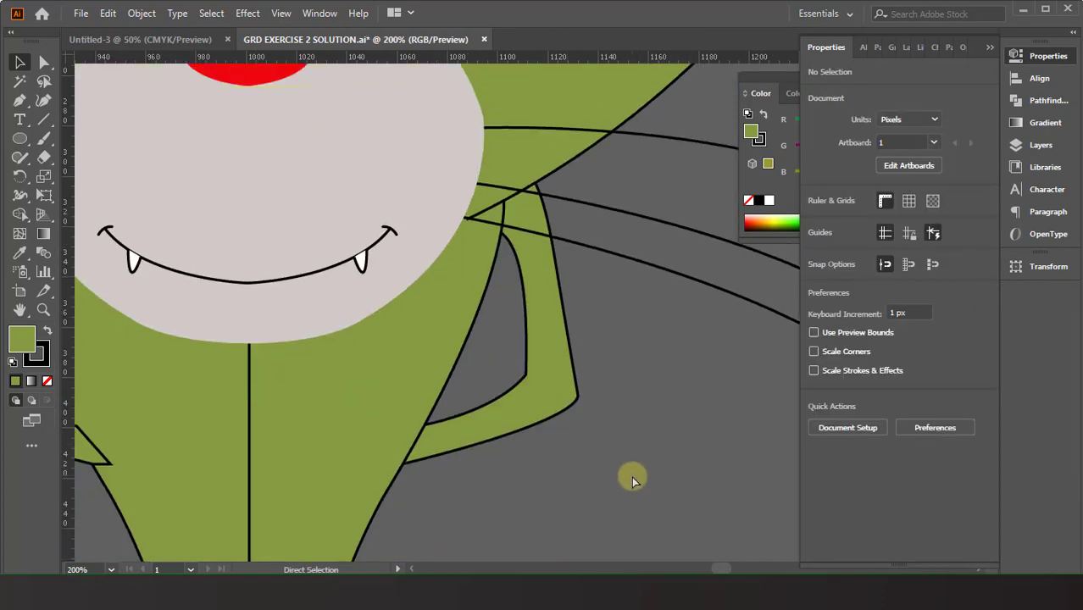
pyautogui.hotkey('ctrl', '1')
pyautogui.hotkey('ctrl', '-')
pyautogui.hotkey('ctrl', '-')
pyautogui.rightClick(585, 313)
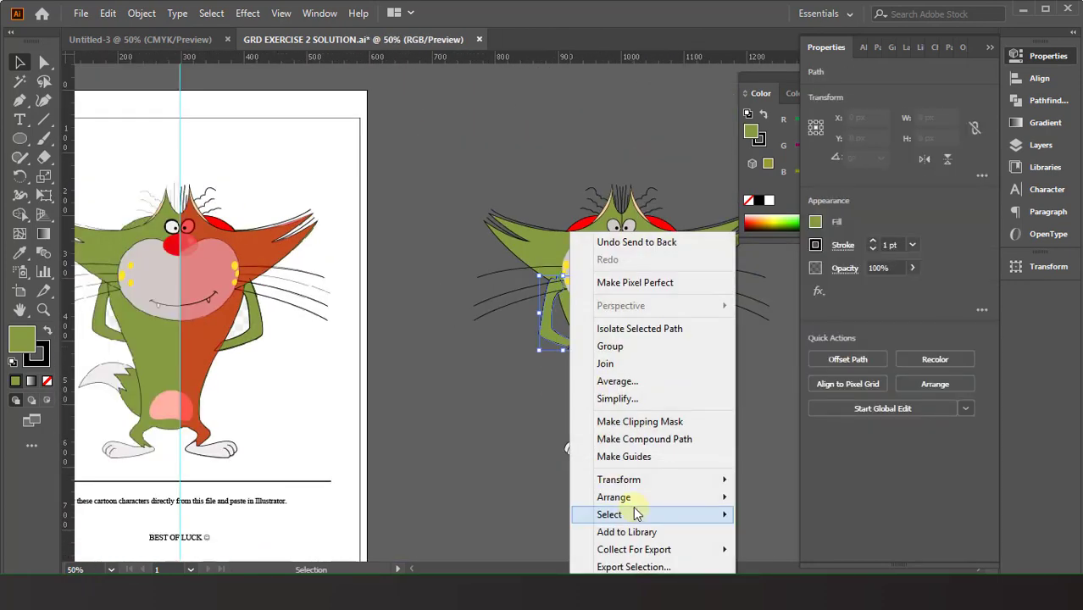
pyautogui.press('Escape')
pyautogui.click(526, 421)
pyautogui.scroll(-1, 364, 449)
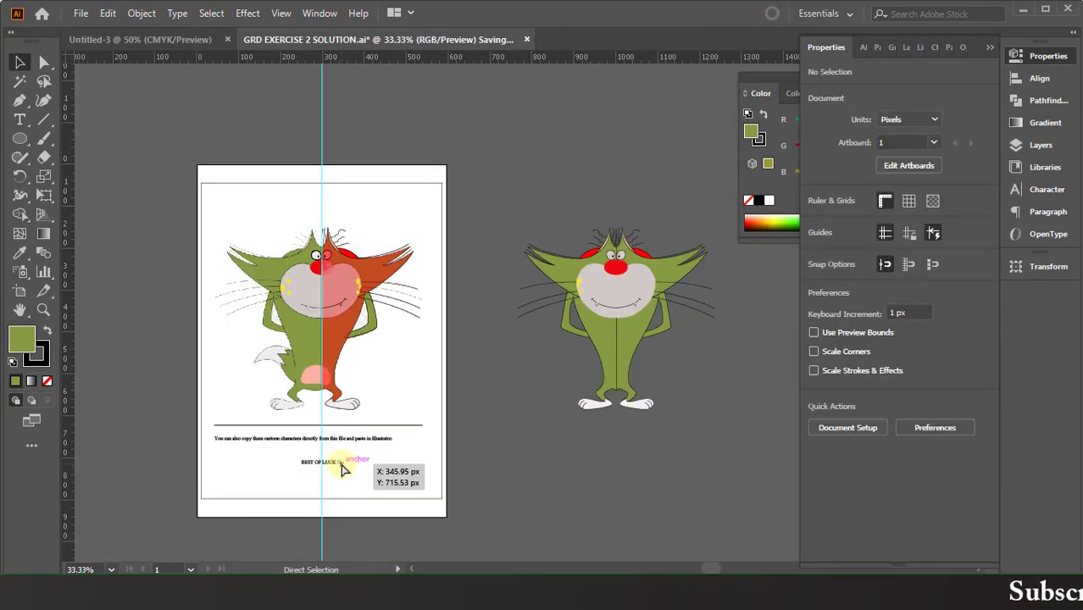
pyautogui.scroll(3, 186, 428)
pyautogui.scroll(-2, 187, 428)
pyautogui.hscroll(-4, 186, 428)
# Step: Start tracing the pink patch with Pen points along its left and right edges
pyautogui.click(20, 100)
pyautogui.scroll(3, 258, 450)
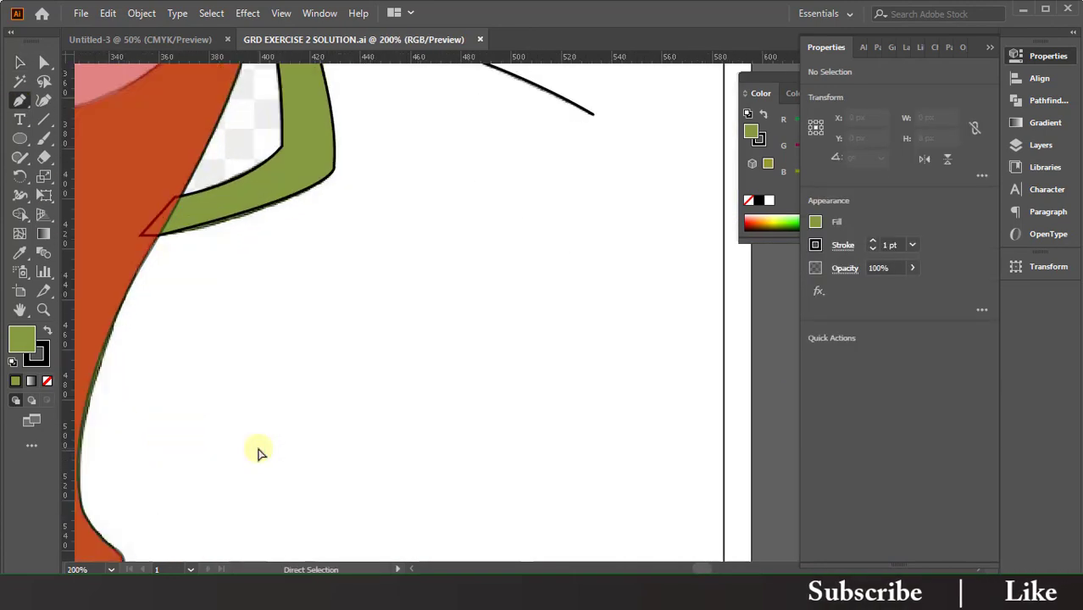
pyautogui.scroll(-2, 258, 450)
pyautogui.scroll(1, 295, 363)
pyautogui.click(279, 407)
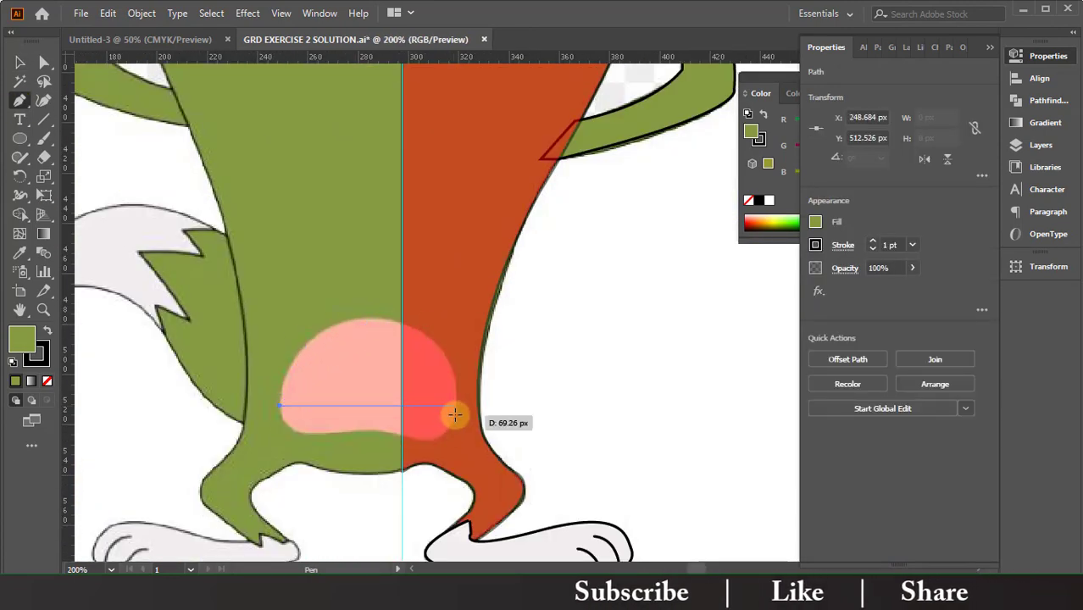
pyautogui.scroll(-4, 483, 484)
pyautogui.scroll(1, 398, 125)
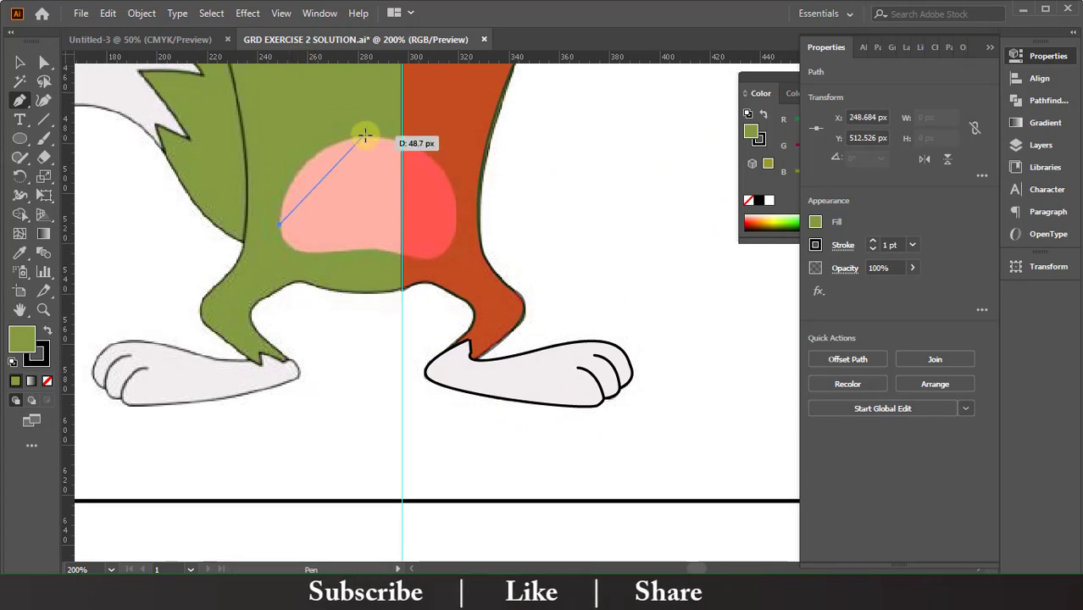
pyautogui.moveTo(364, 136); pyautogui.dragTo(445, 136)
pyautogui.moveTo(456, 205); pyautogui.dragTo(454, 242)
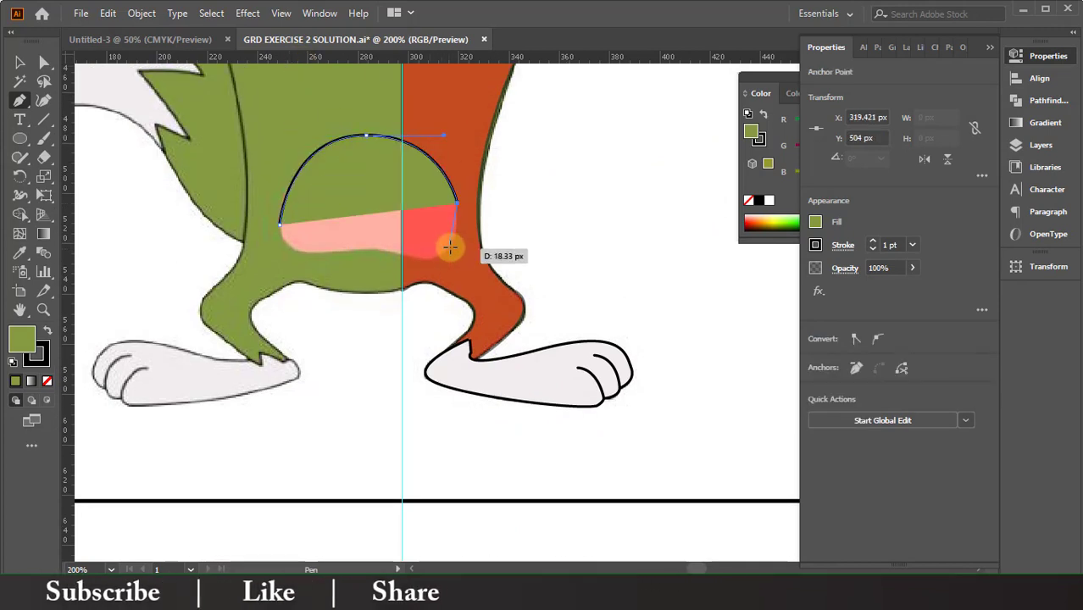
# Step: Set Fill to None, close the patch outline, and copy the foot's light grey fill and stroke
pyautogui.click(815, 221)
pyautogui.click(644, 281)
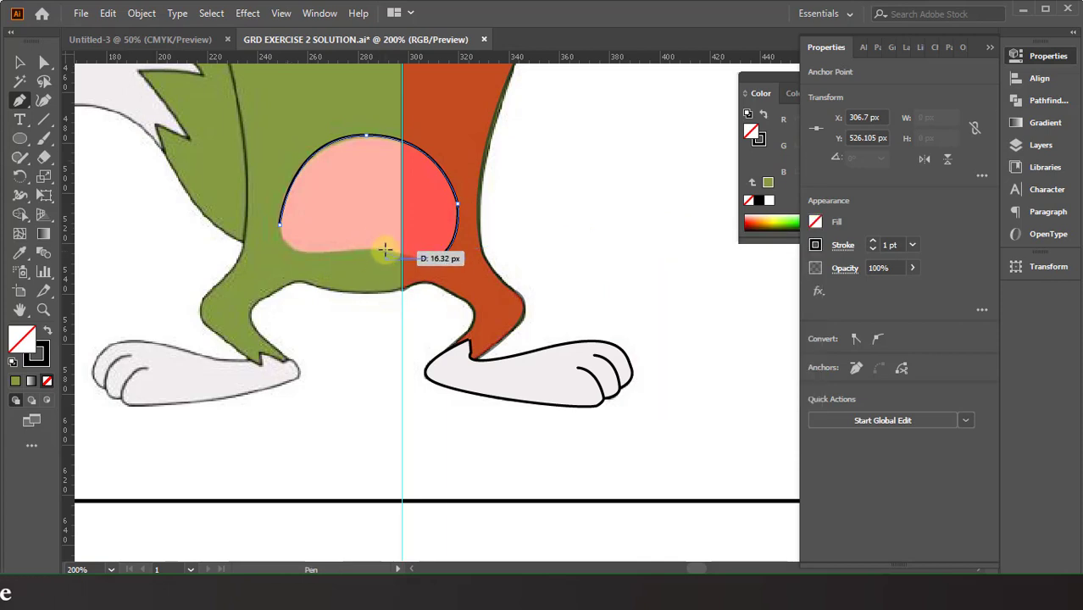
pyautogui.moveTo(335, 252); pyautogui.dragTo(316, 257)
pyautogui.moveTo(279, 225); pyautogui.dragTo(288, 207)
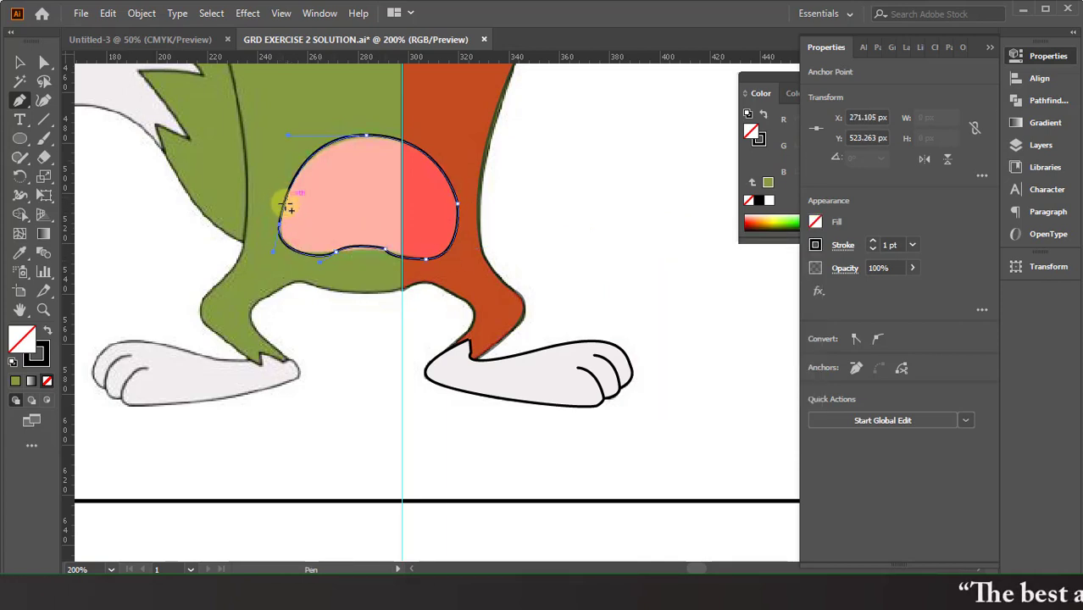
pyautogui.hscroll(-5, 103, 127)
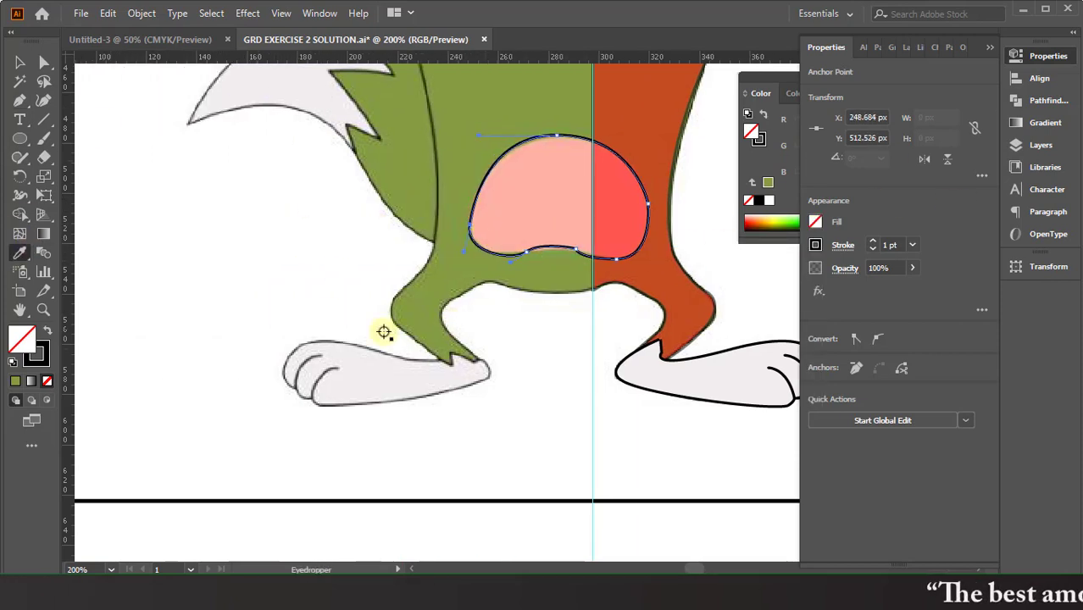
pyautogui.click(374, 394)
# Step: Draw the white tail outline and send it behind the body
pyautogui.click(21, 62)
pyautogui.click(180, 207)
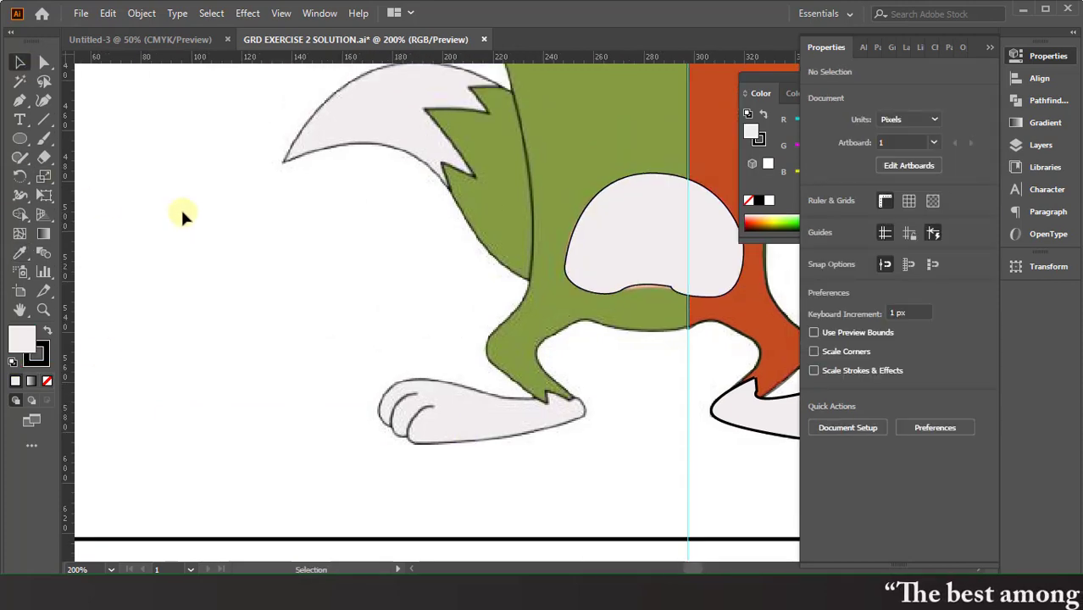
pyautogui.click(653, 271)
pyautogui.click(487, 326)
pyautogui.scroll(3, 457, 309)
pyautogui.press('p')
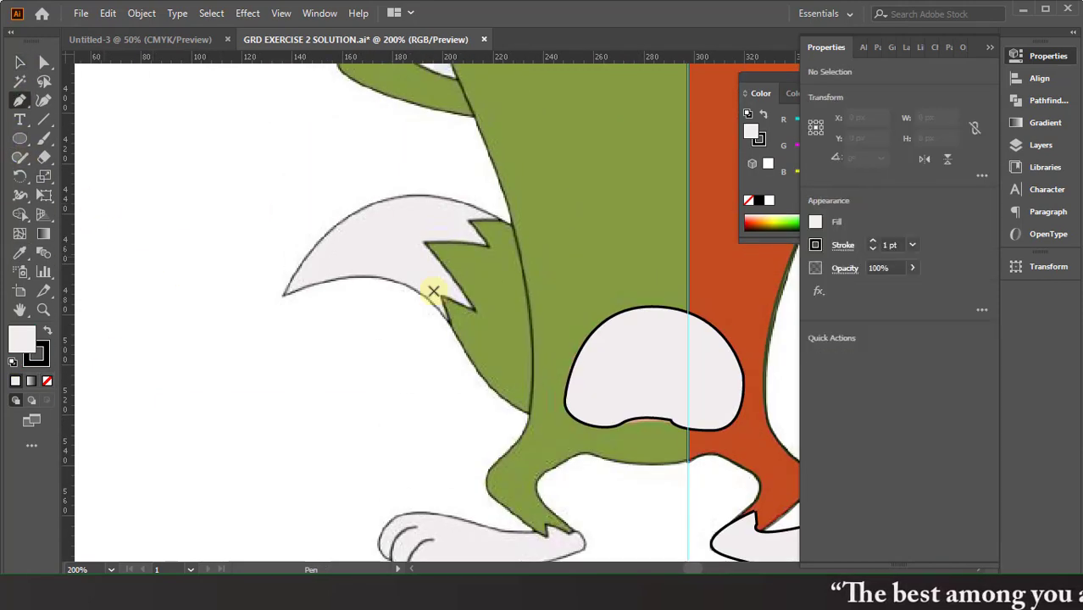
pyautogui.click(519, 229)
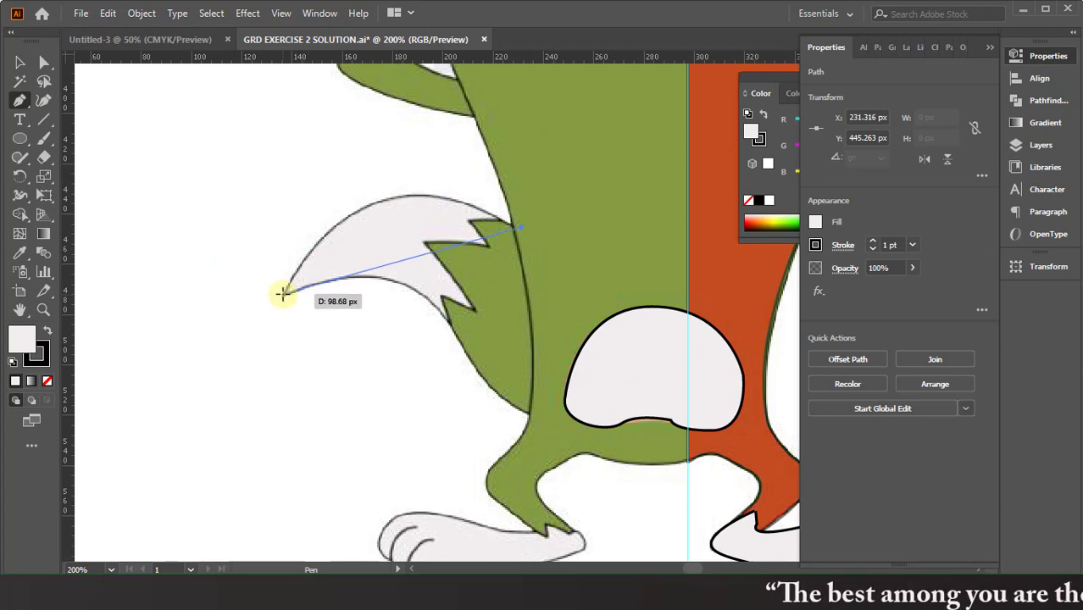
pyautogui.click(285, 293)
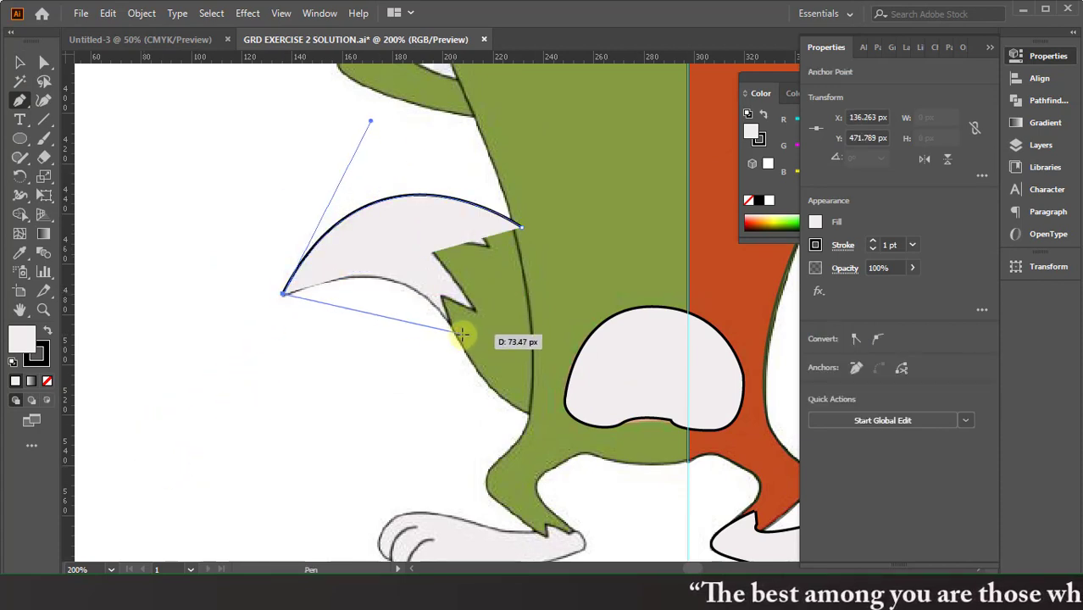
pyautogui.moveTo(522, 424)
pyautogui.mouseDown()
pyautogui.moveTo(500, 440)
pyautogui.moveTo(509, 425)
pyautogui.moveTo(559, 419)
pyautogui.mouseUp()
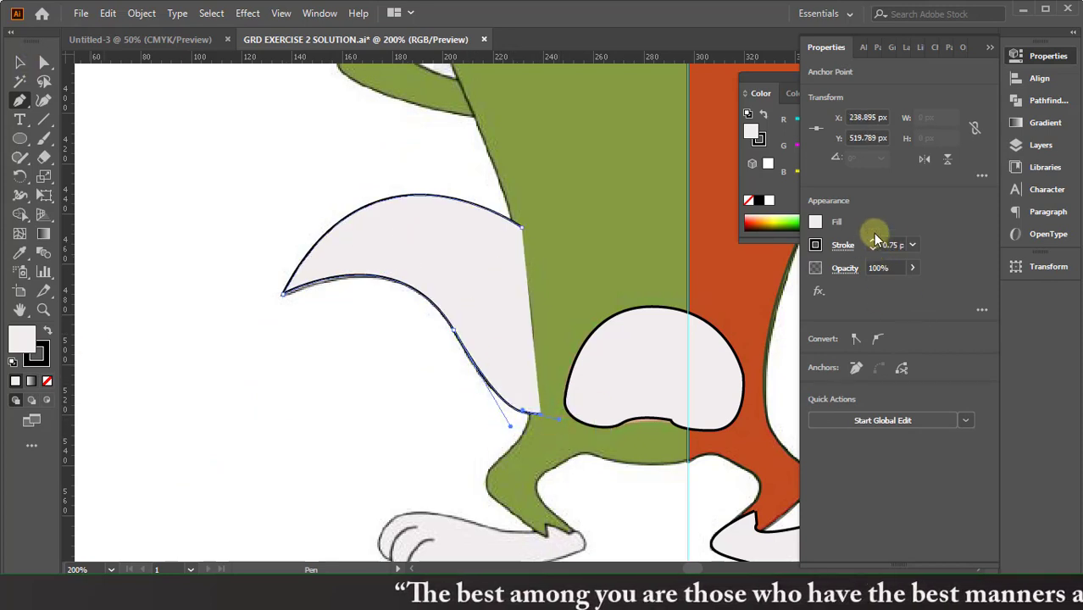
pyautogui.hotkey('ctrl', 'shift', '[')
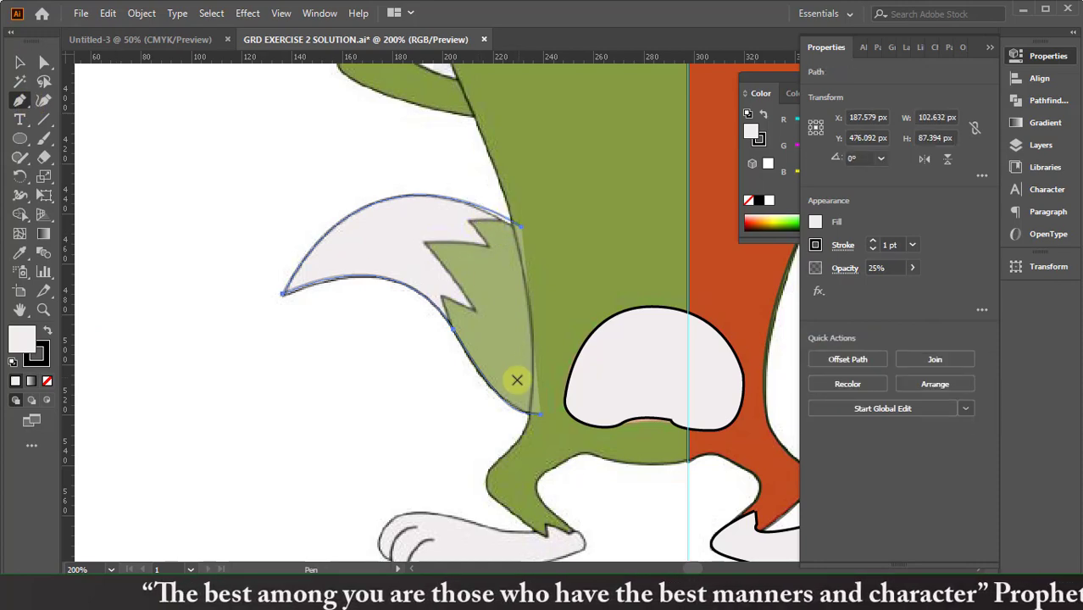
# Step: Add an extra anchor point on the tail's lower edge
pyautogui.hotkey('ctrl', '+')
pyautogui.click(475, 354)
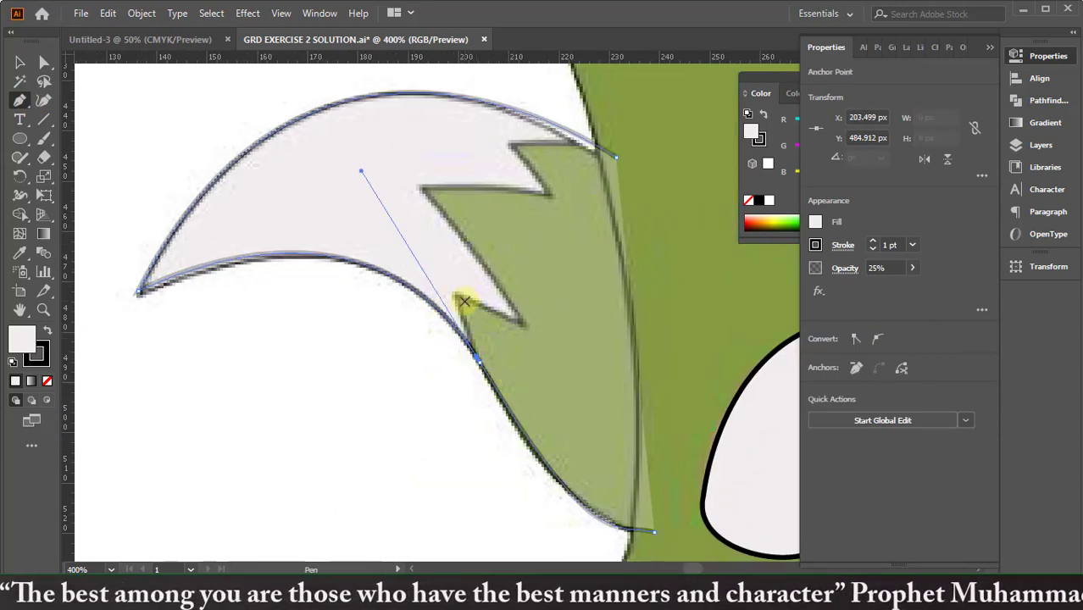
pyautogui.hotkey('ctrl', 'z')
pyautogui.click(478, 362)
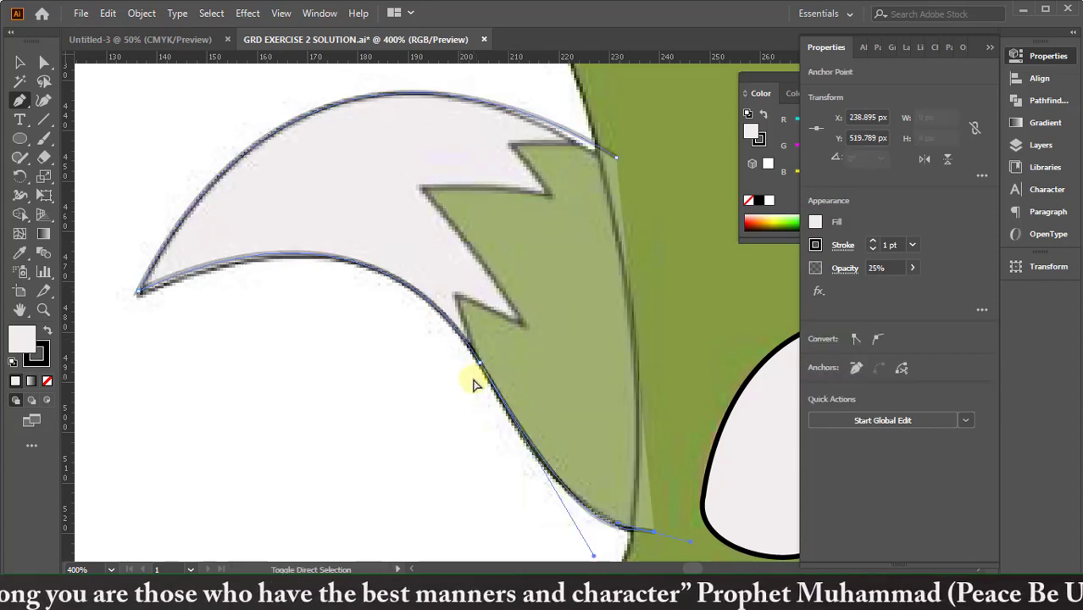
pyautogui.click(634, 529)
pyautogui.click(634, 507)
# Step: Trace the inner zigzag tuft shape along the tail's inner edge
pyautogui.click(635, 524)
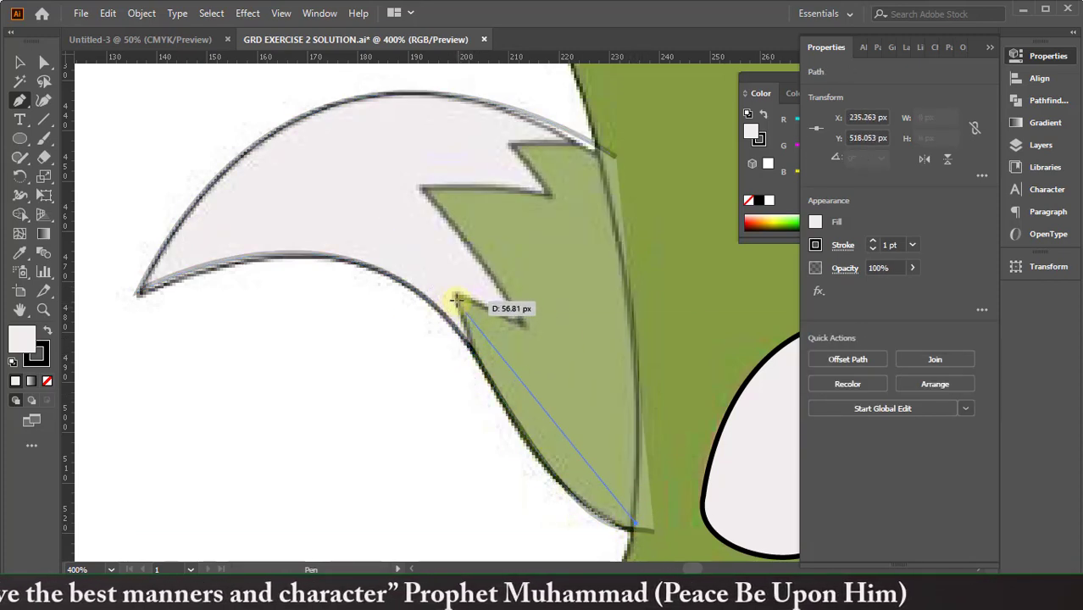
pyautogui.moveTo(440, 194); pyautogui.dragTo(402, 100)
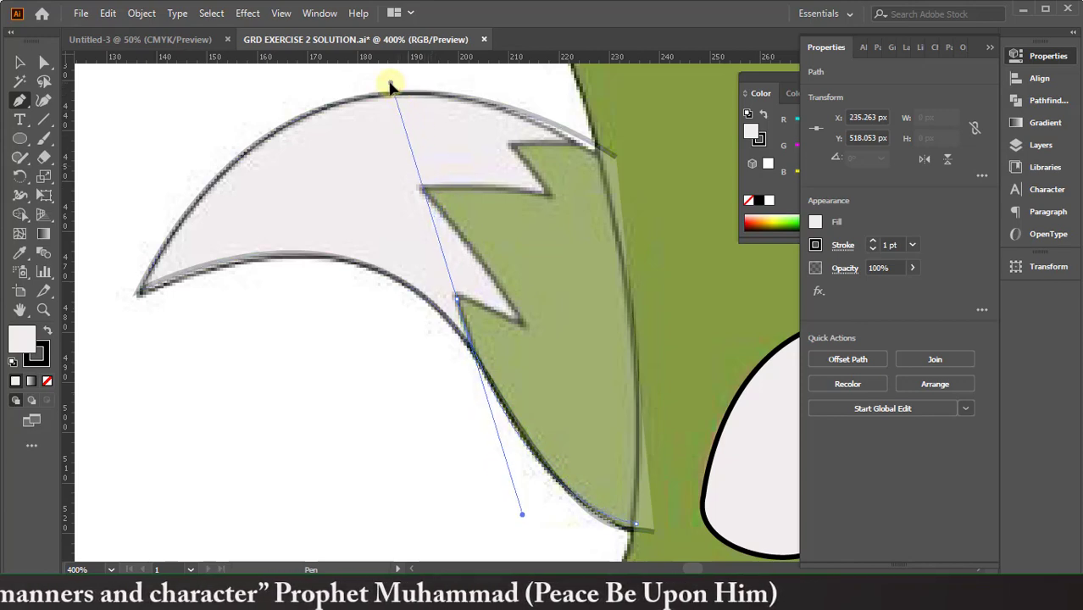
pyautogui.scroll(5, 379, 309)
pyautogui.keyDown('alt'); pyautogui.scroll(-1, 424, 276); pyautogui.keyUp('alt')
pyautogui.scroll(-2, 509, 339)
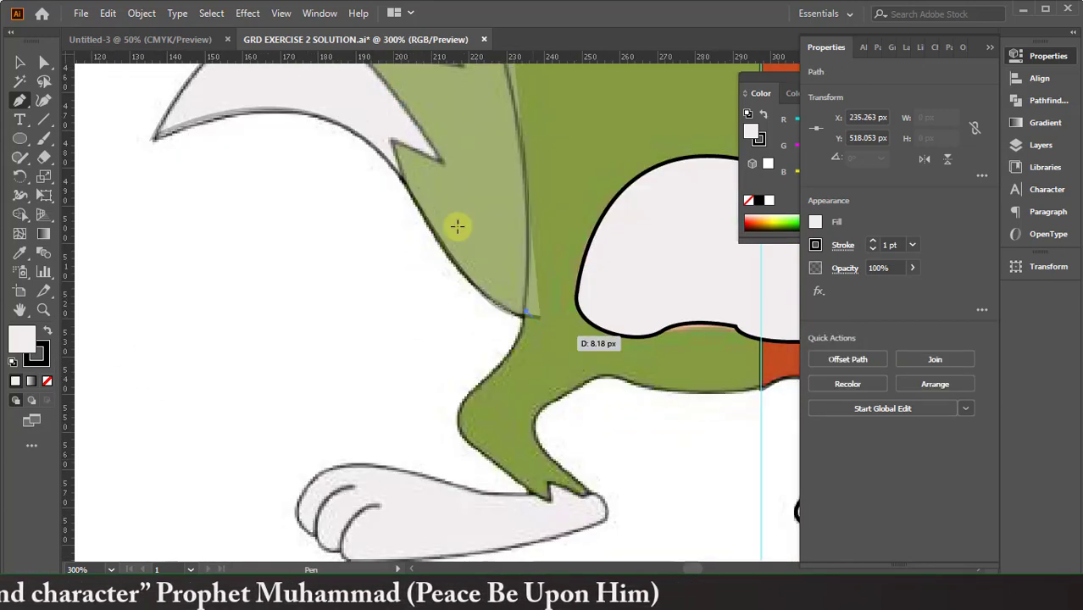
pyautogui.scroll(2, 456, 226)
pyautogui.scroll(2, 339, 89)
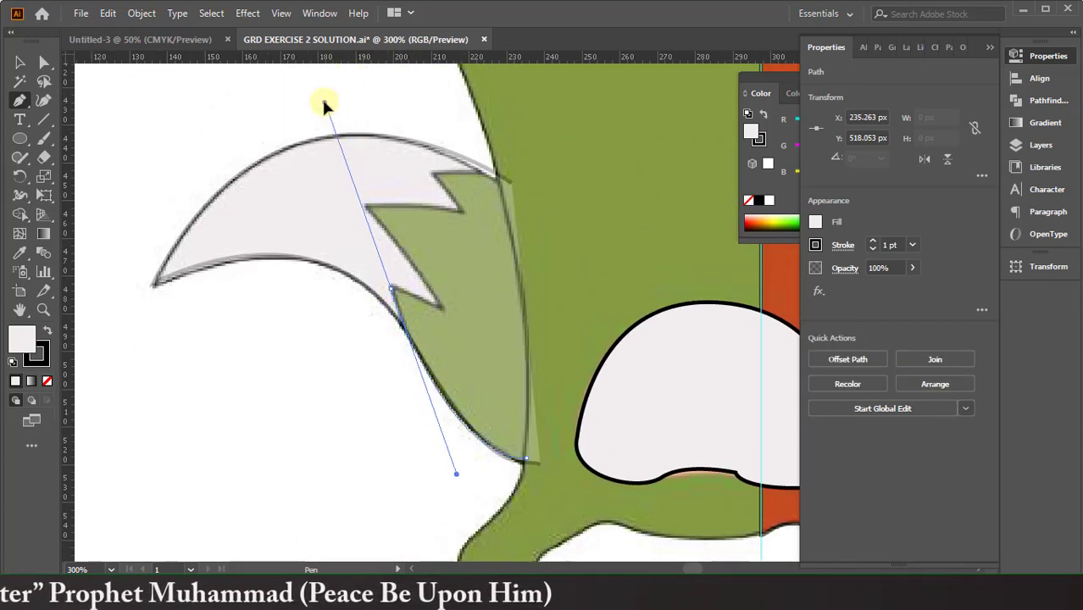
pyautogui.moveTo(375, 252); pyautogui.dragTo(380, 256)
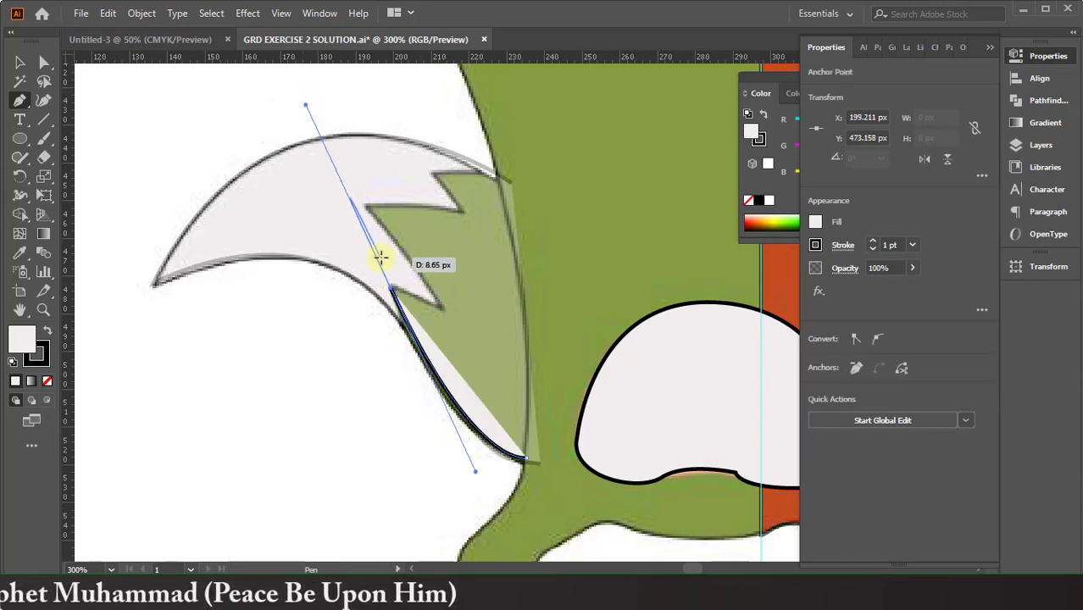
pyautogui.click(365, 206)
pyautogui.click(463, 212)
pyautogui.click(432, 174)
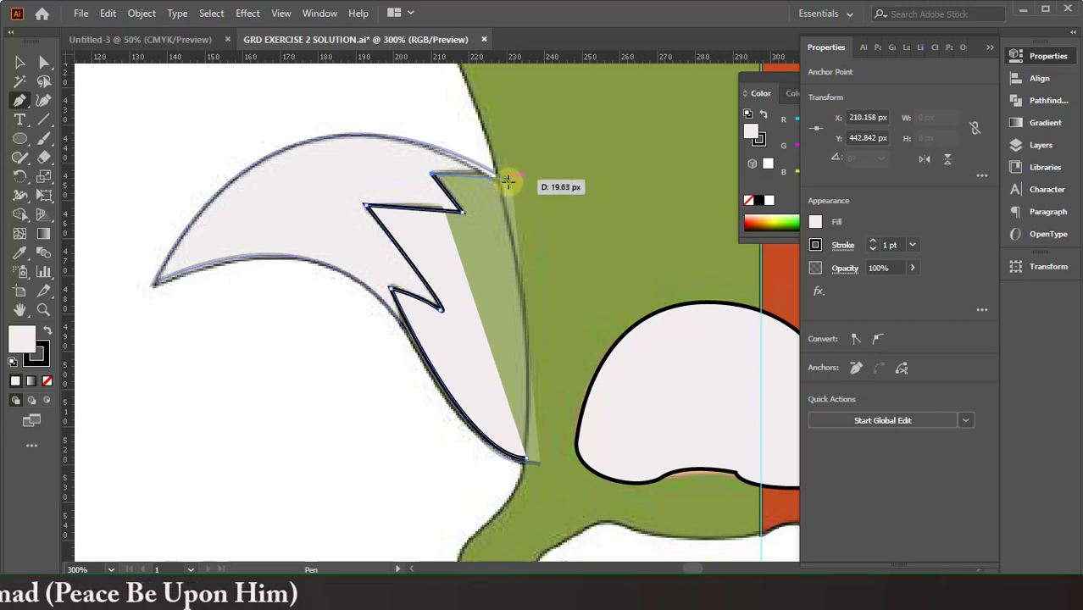
pyautogui.click(510, 181)
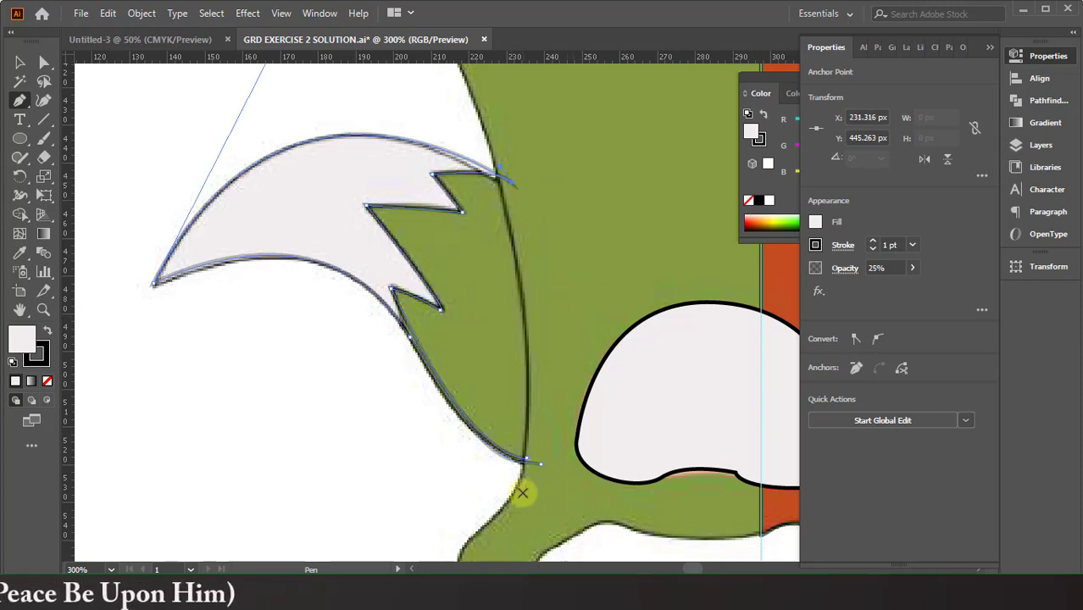
pyautogui.moveTo(519, 208); pyautogui.dragTo(525, 204)
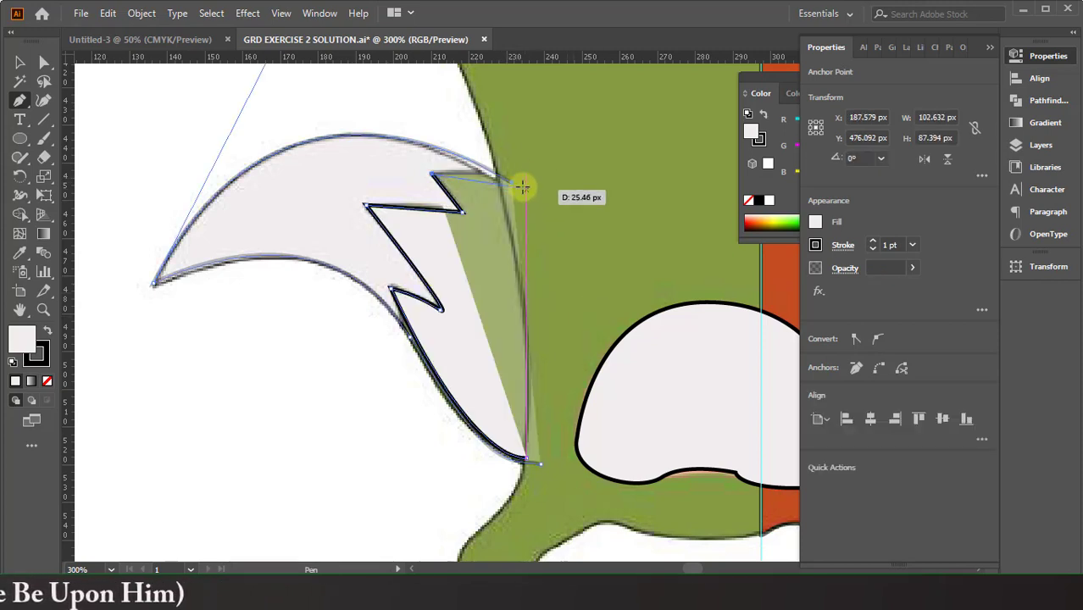
# Step: Colour the tail light with a black outline, and the zigzag body green with a 1 pt outline
pyautogui.click(20, 252)
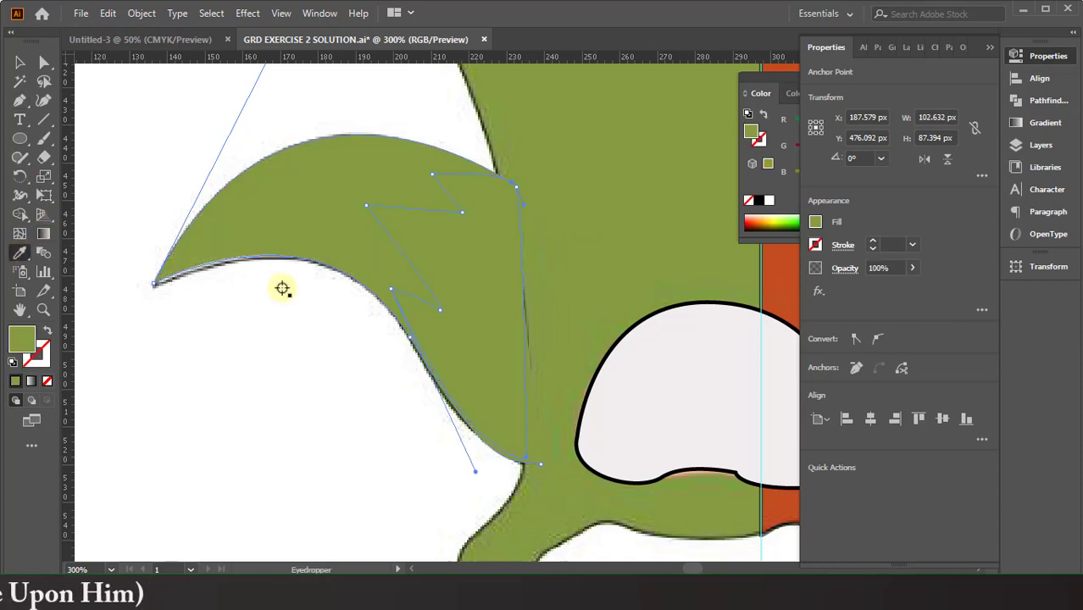
pyautogui.click(283, 285)
pyautogui.click(20, 65)
pyautogui.click(234, 177)
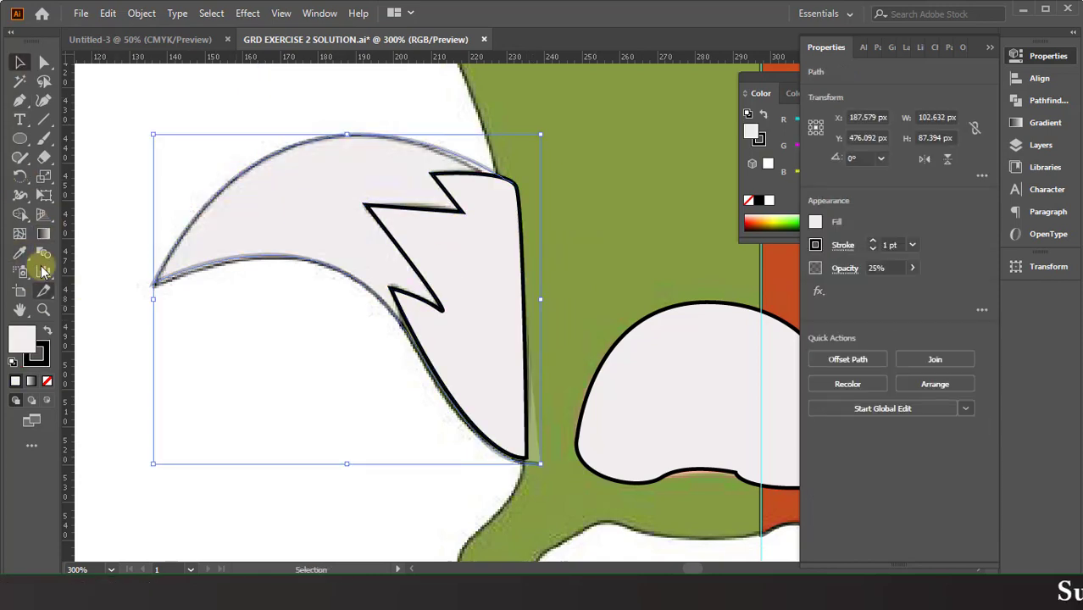
pyautogui.click(648, 370)
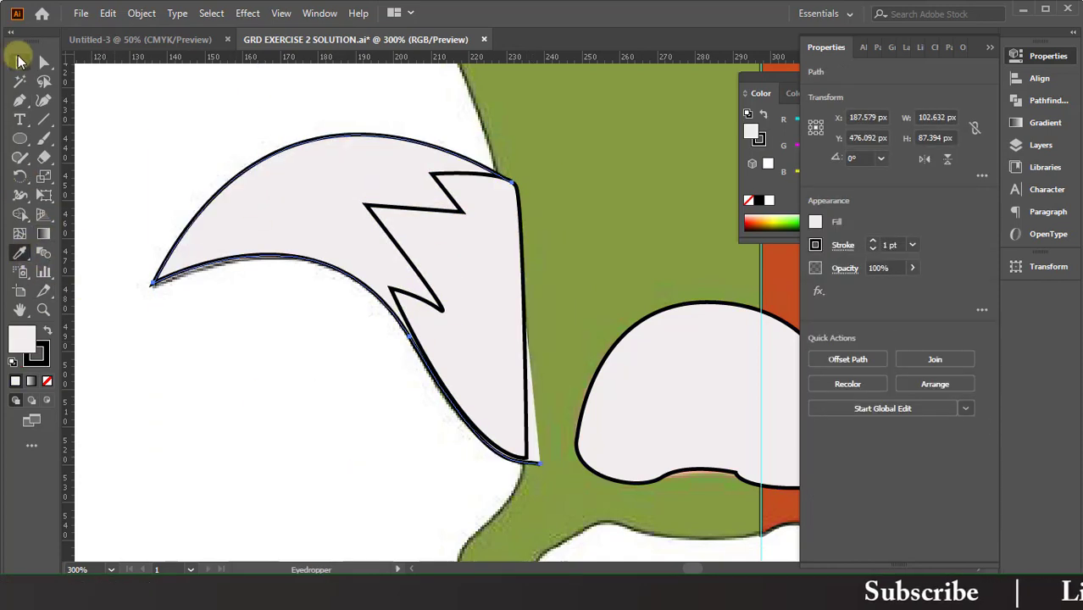
pyautogui.click(21, 63)
pyautogui.click(395, 245)
pyautogui.click(20, 253)
pyautogui.click(648, 220)
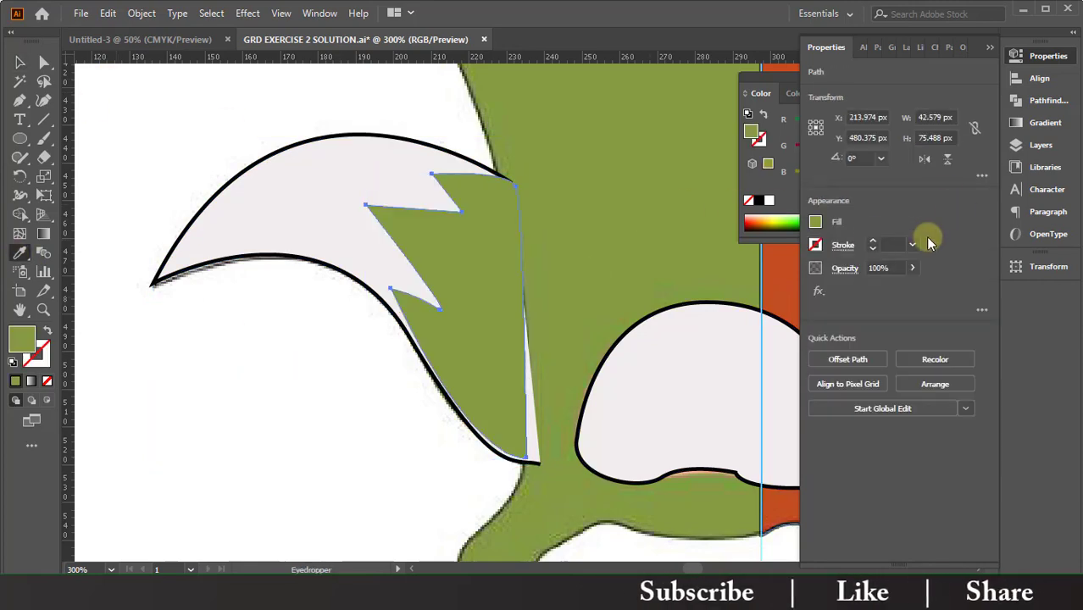
pyautogui.click(873, 241)
pyautogui.click(20, 63)
pyautogui.click(528, 447)
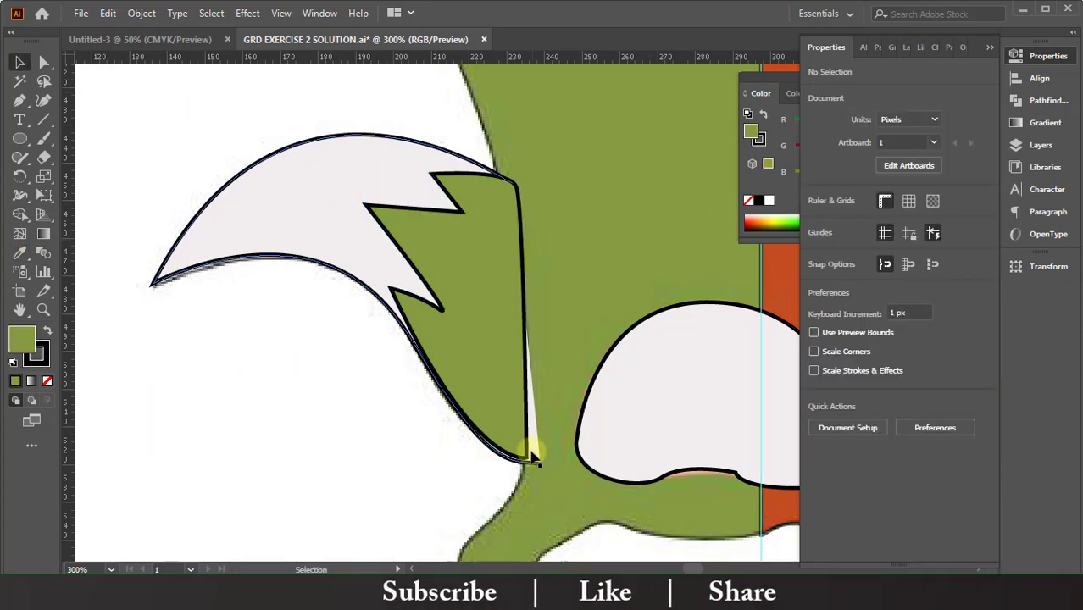
pyautogui.click(529, 318)
# Step: Stretch the green zigzag larger over the tail
pyautogui.moveTo(529, 317); pyautogui.dragTo(539, 318)
pyautogui.moveTo(446, 457); pyautogui.dragTo(452, 473)
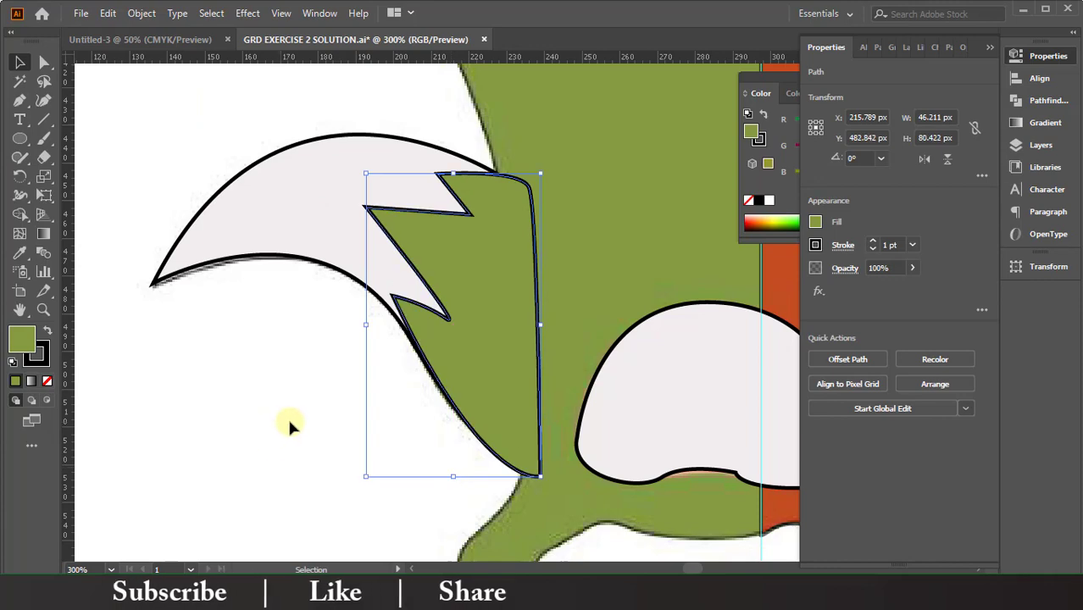
pyautogui.moveTo(290, 425); pyautogui.dragTo(460, 405)
pyautogui.click(295, 450)
pyautogui.scroll(-3, 295, 450)
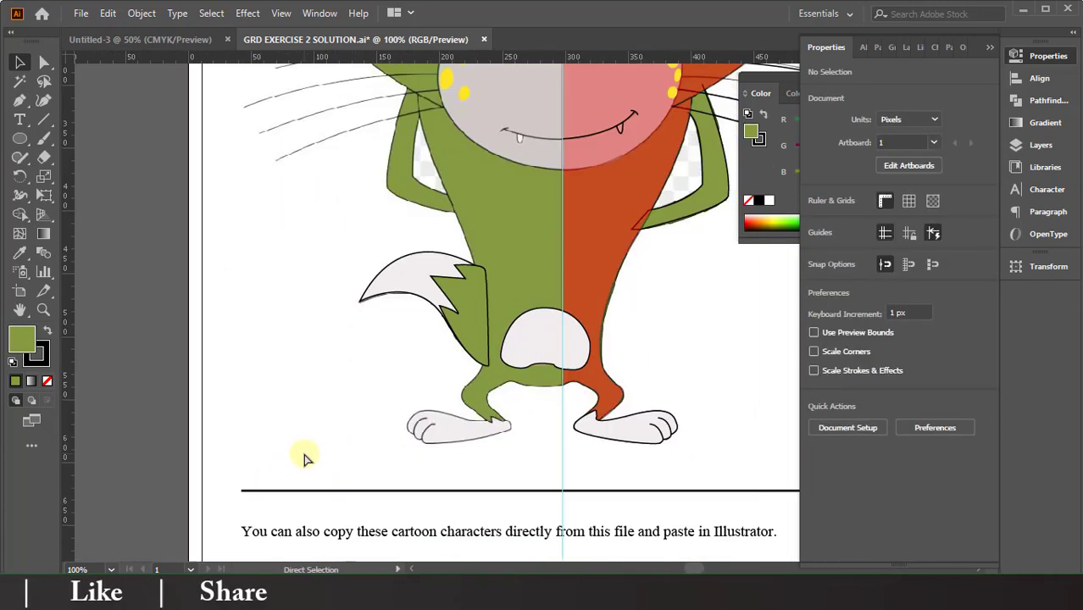
pyautogui.scroll(-3, 305, 456)
# Step: Copy the tail onto the right cat and send it to the back
pyautogui.moveTo(343, 304); pyautogui.dragTo(642, 335)
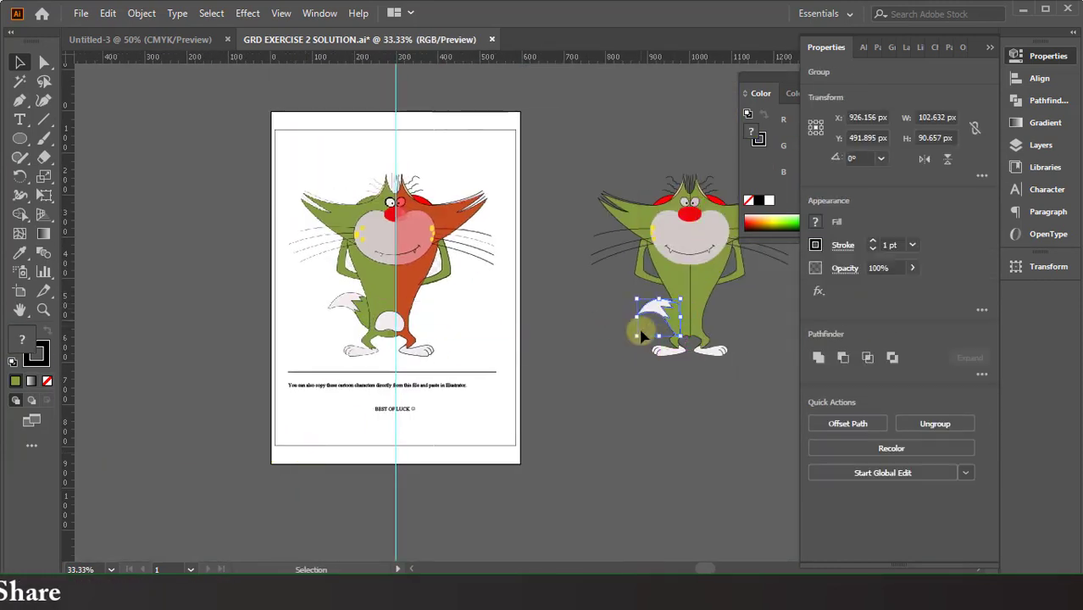
pyautogui.click(716, 507)
pyautogui.rightClick(672, 307)
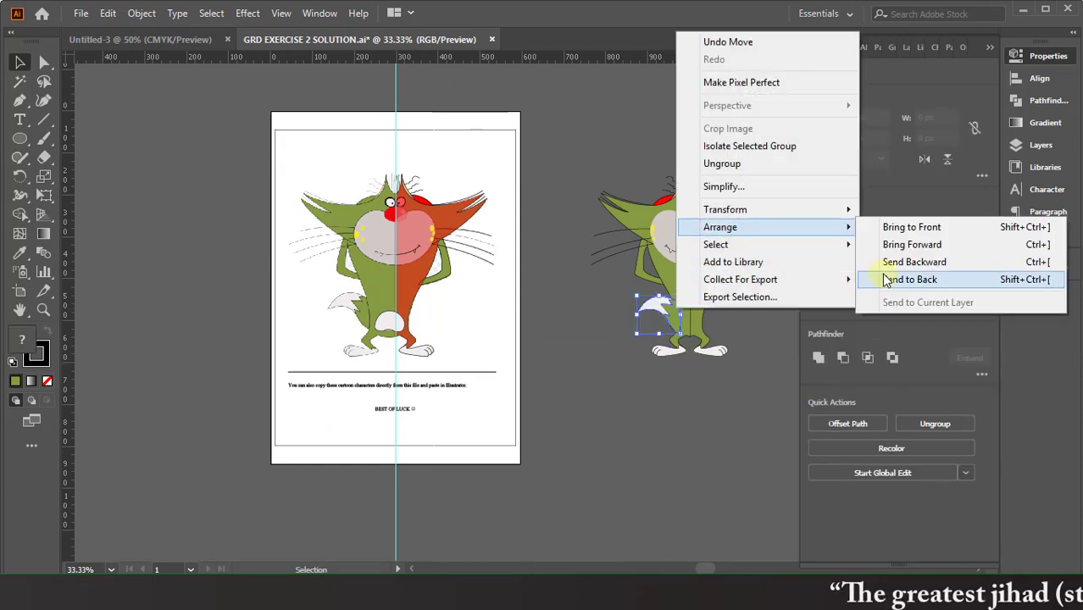
pyautogui.click(890, 273)
pyautogui.click(665, 473)
# Step: Move the white patch onto the right cat and shrink it to about 50 px wide
pyautogui.moveTo(391, 323); pyautogui.dragTo(684, 310)
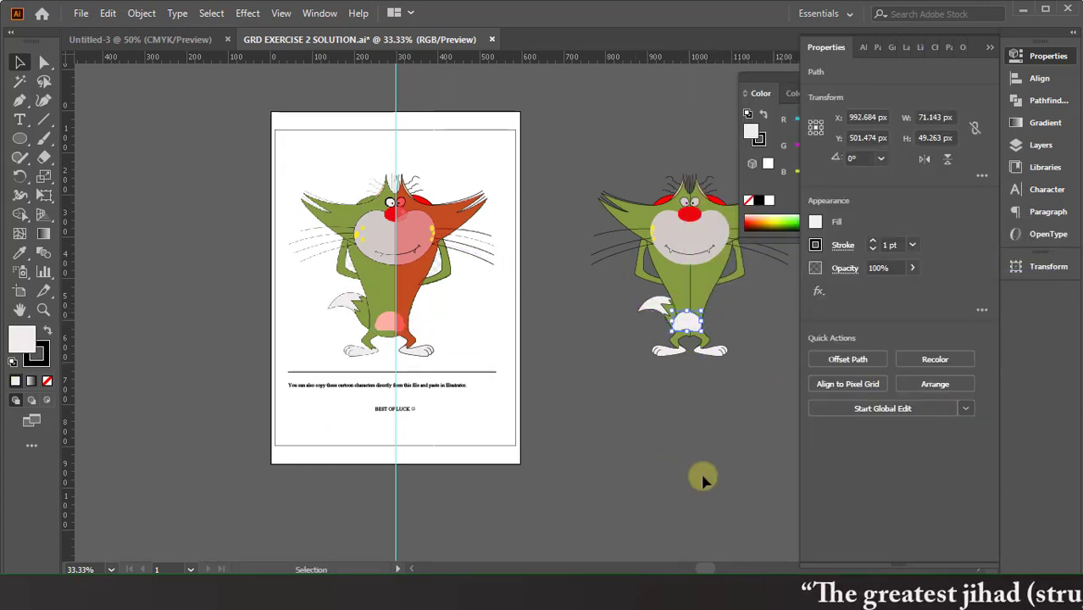
pyautogui.scroll(5, 449, 356)
pyautogui.moveTo(441, 377); pyautogui.dragTo(476, 350)
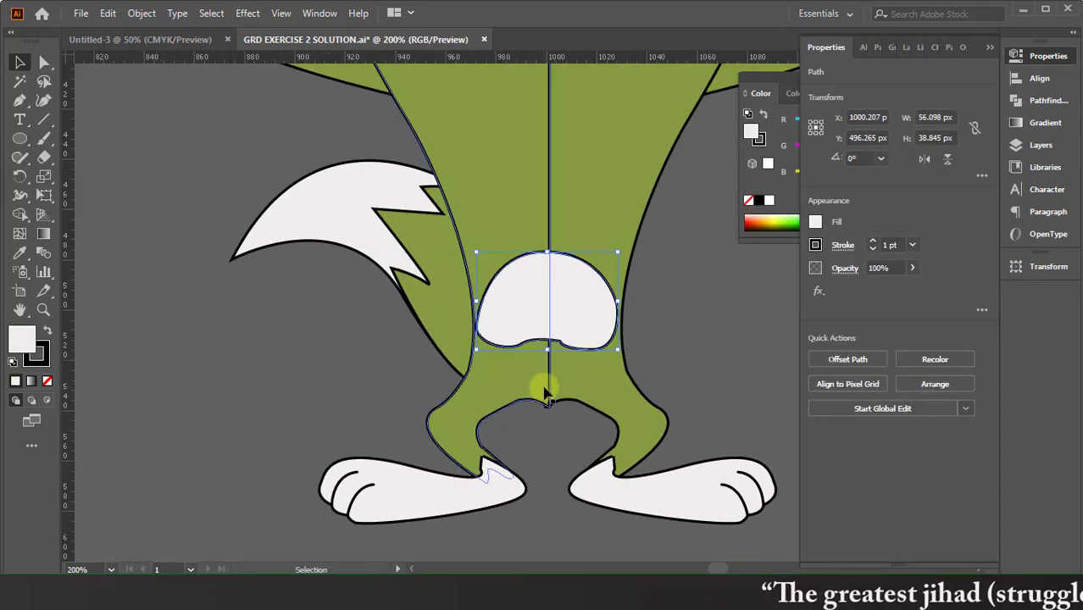
pyautogui.scroll(-3, 303, 515)
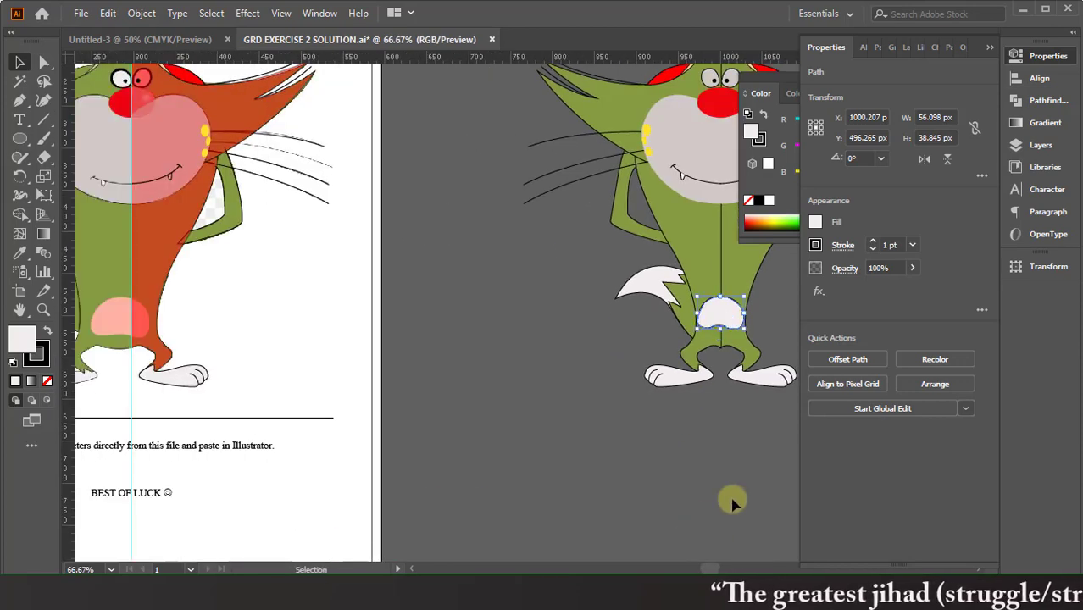
pyautogui.hotkey('ctrl', '+')
pyautogui.hotkey('ctrl', '+')
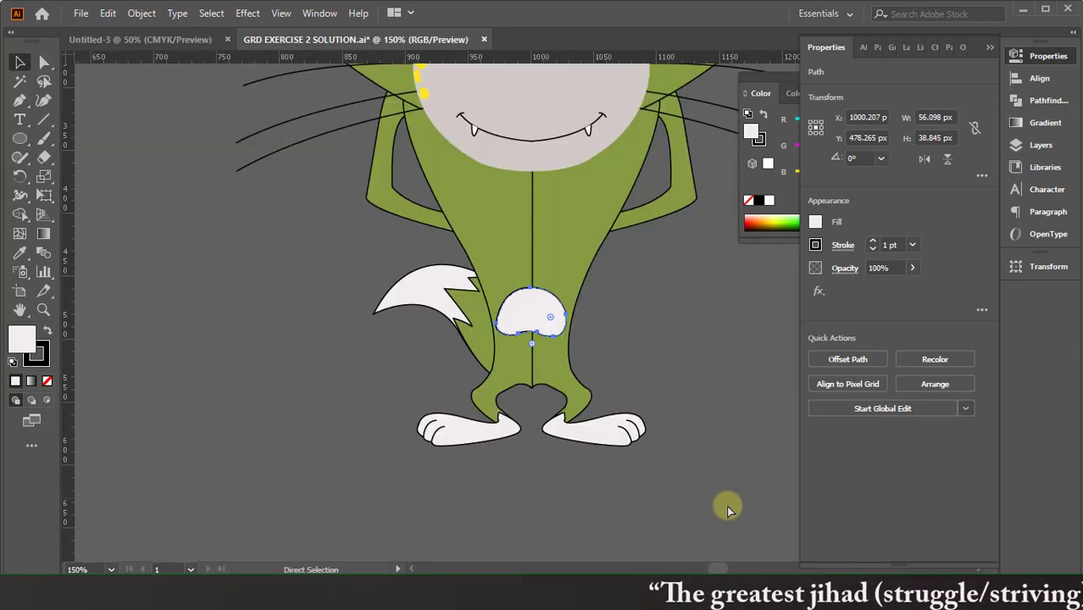
pyautogui.hotkey('ctrl', '+')
pyautogui.hotkey('ctrl', '+')
pyautogui.hotkey('ctrl', '+')
pyautogui.moveTo(667, 403); pyautogui.dragTo(573, 351)
pyautogui.click(763, 444)
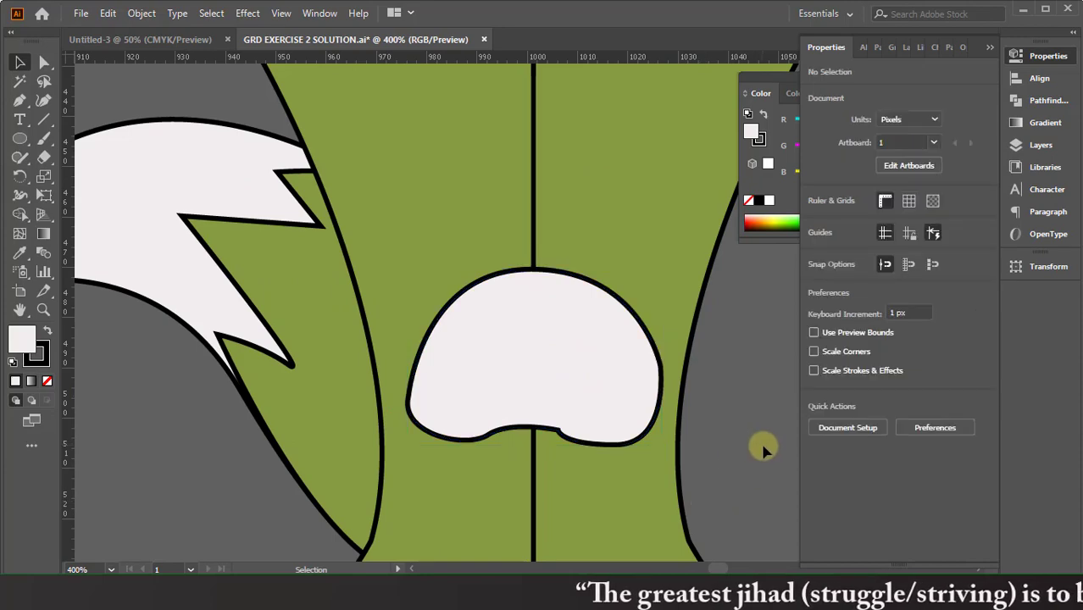
pyautogui.hotkey('ctrl', '-')
pyautogui.hotkey('ctrl', '-')
pyautogui.hotkey('ctrl', '-')
pyautogui.hotkey('ctrl', '+')
# Step: Draw a tall thin ellipse down the cat's centre line and fill it with the body green
pyautogui.click(20, 139)
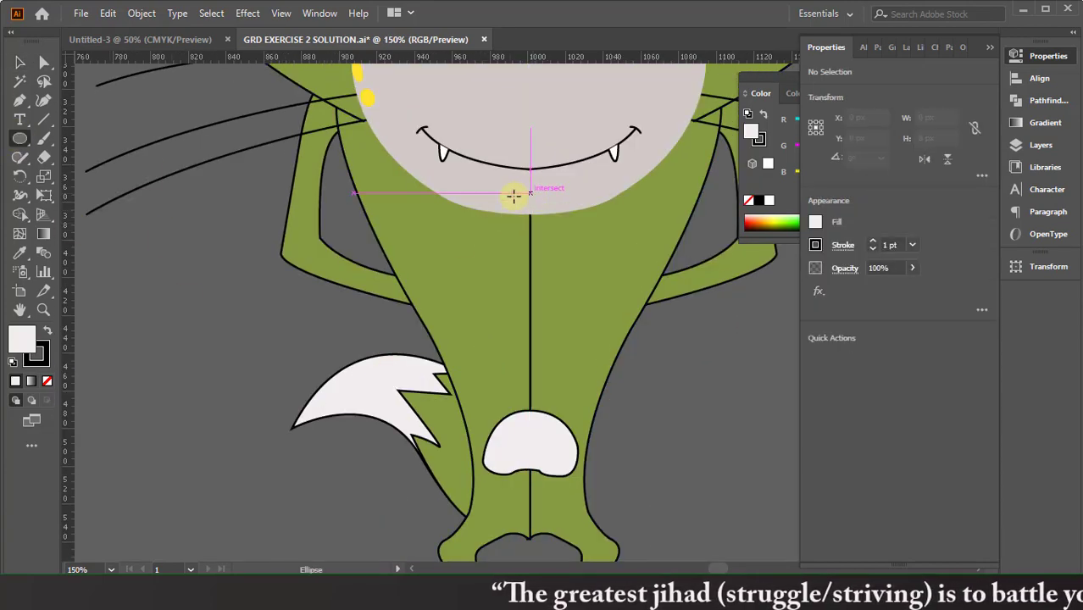
pyautogui.moveTo(518, 196); pyautogui.dragTo(545, 534)
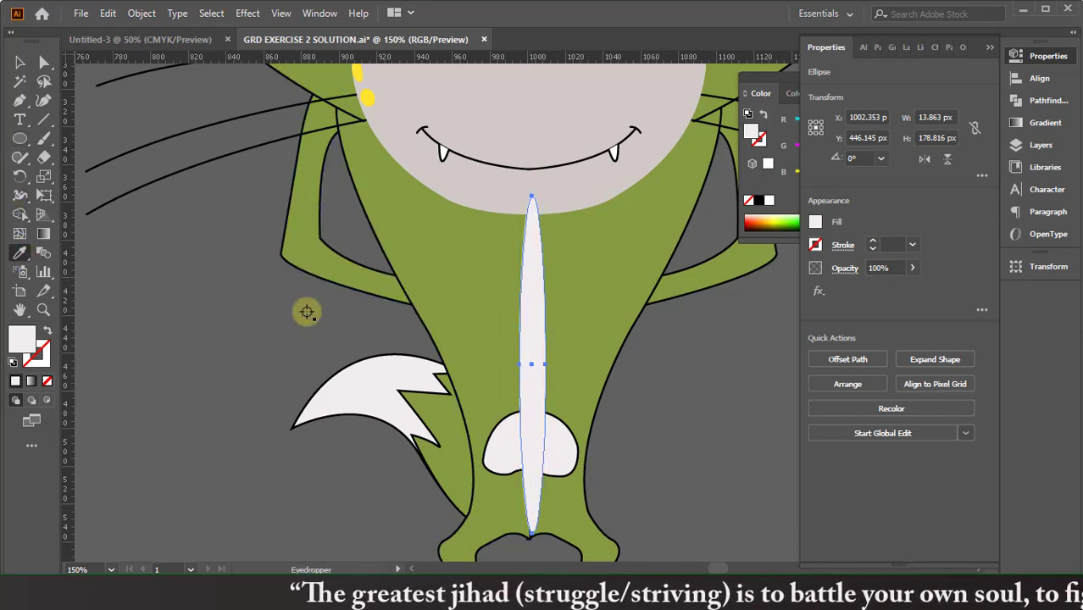
pyautogui.hotkey('ctrl', '-')
pyautogui.hotkey('ctrl', '-')
pyautogui.hscroll(-3, 263, 280)
pyautogui.click(216, 256)
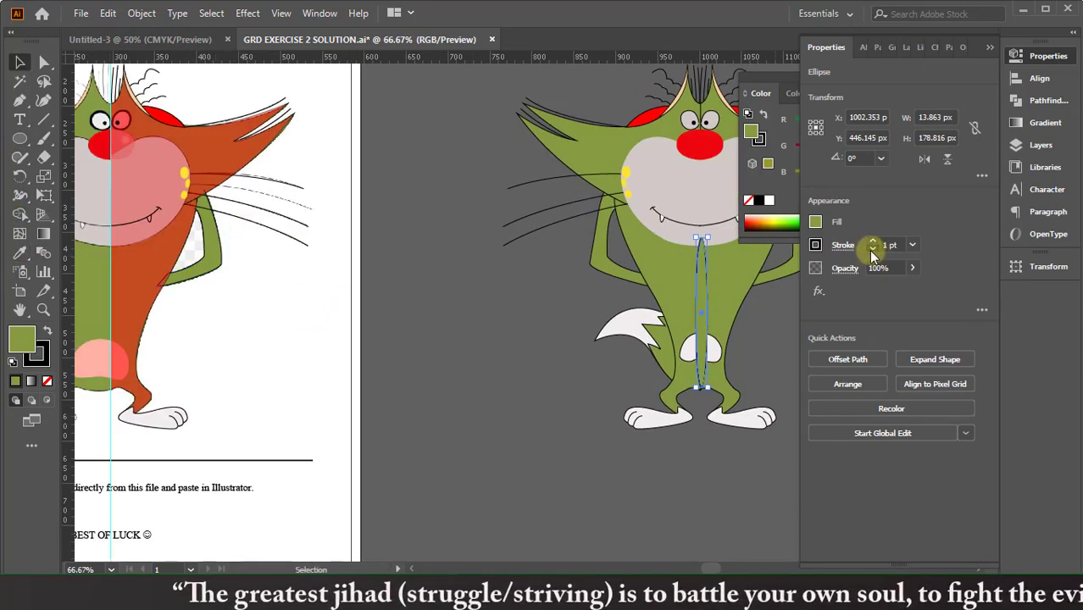
pyautogui.click(543, 410)
pyautogui.hscroll(3, 631, 244)
# Step: Send the green ellipse to the back and widen it to about 17 px over the seam
pyautogui.click(595, 350)
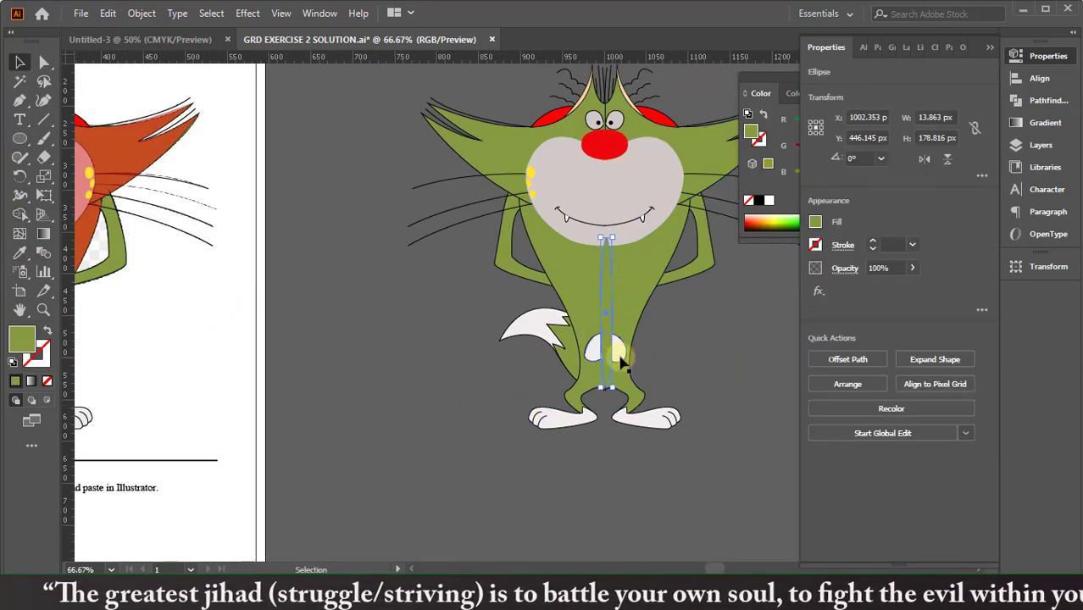
pyautogui.hotkey('ctrl', '+')
pyautogui.hotkey('ctrl', '+')
pyautogui.rightClick(526, 217)
pyautogui.click(740, 519)
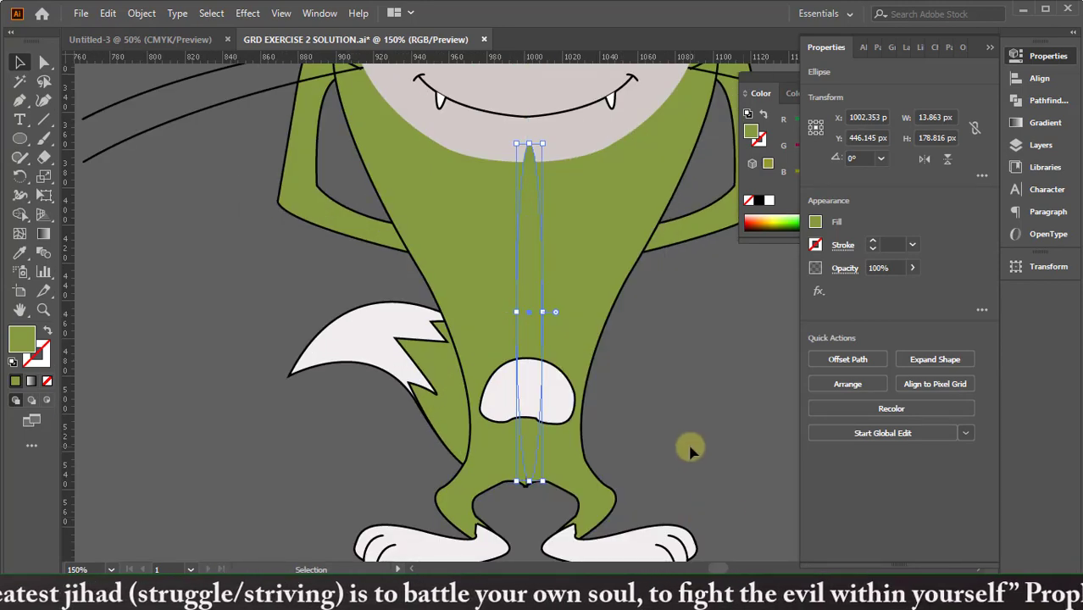
pyautogui.rightClick(527, 231)
pyautogui.click(766, 550)
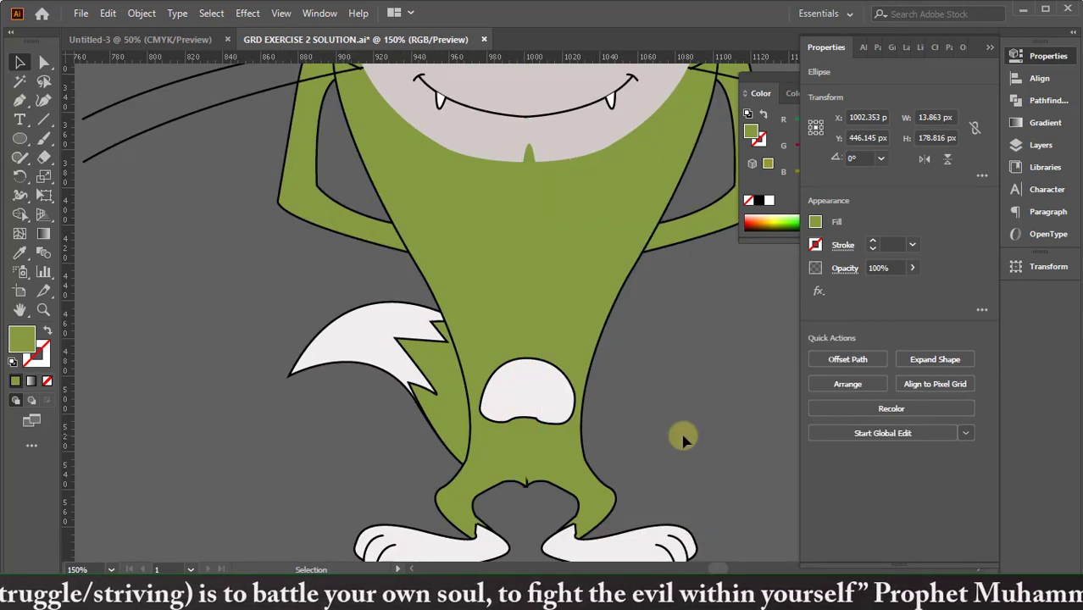
pyautogui.click(684, 435)
pyautogui.click(520, 452)
pyautogui.moveTo(516, 312); pyautogui.dragTo(509, 330)
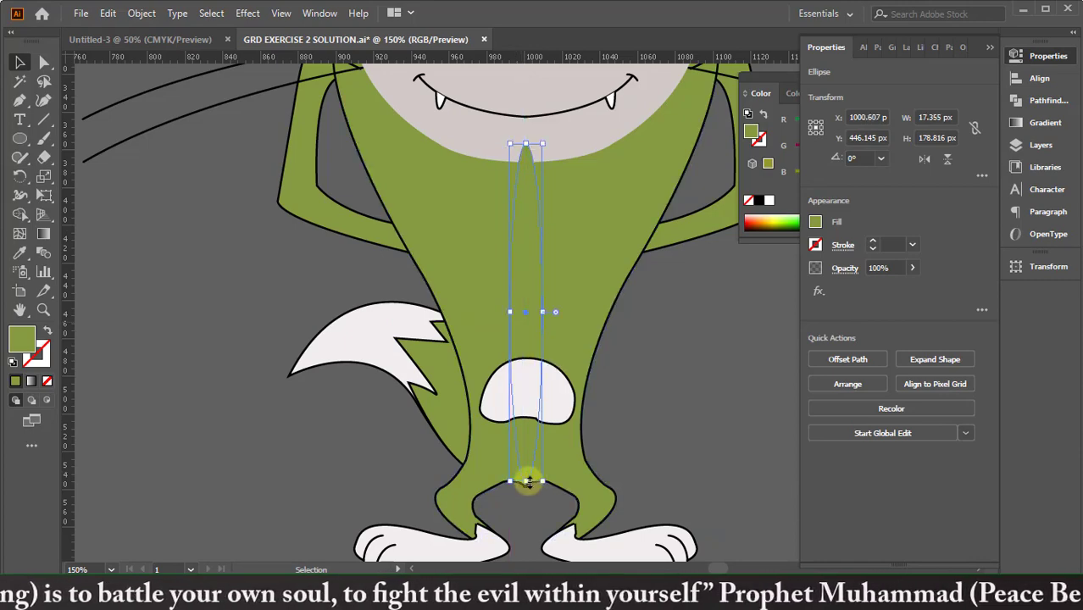
pyautogui.click(762, 388)
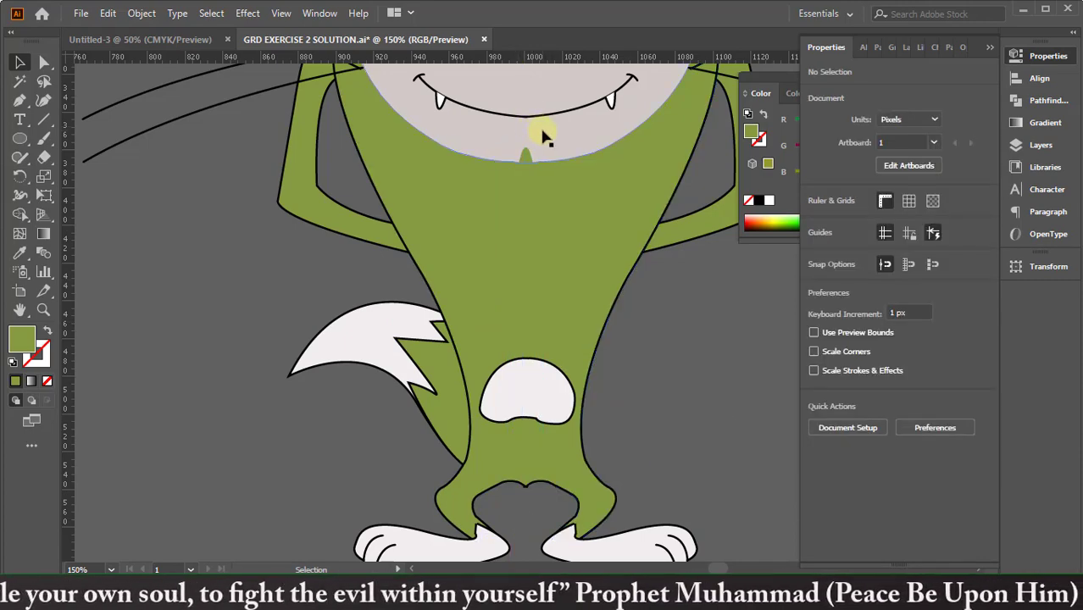
pyautogui.scroll(4, 543, 136)
# Step: Select the grey face and try reordering it in the Layers panel, then undo
pyautogui.click(432, 174)
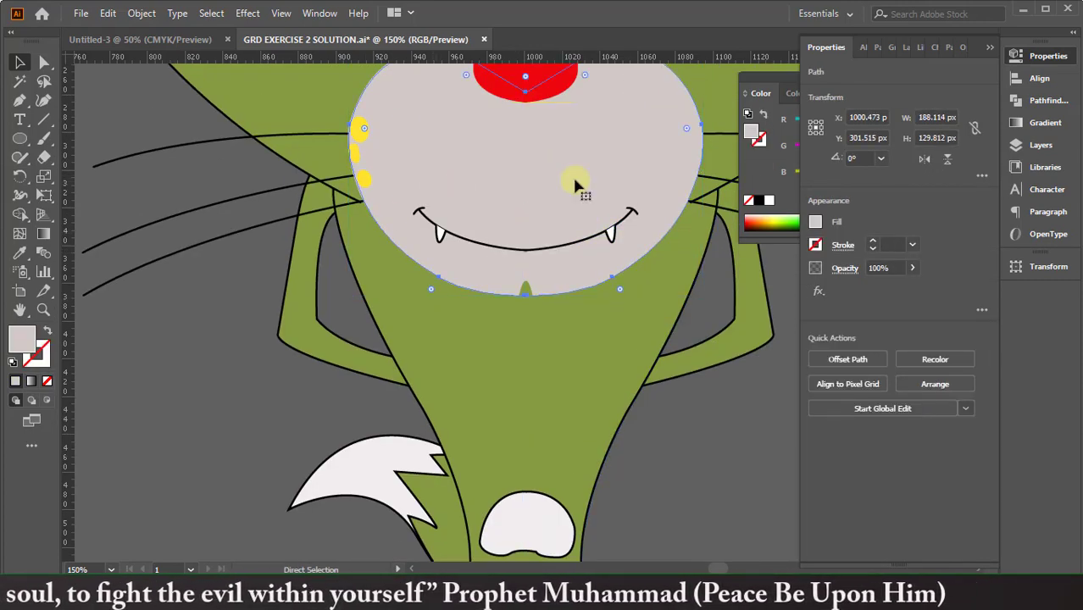
pyautogui.click(358, 135)
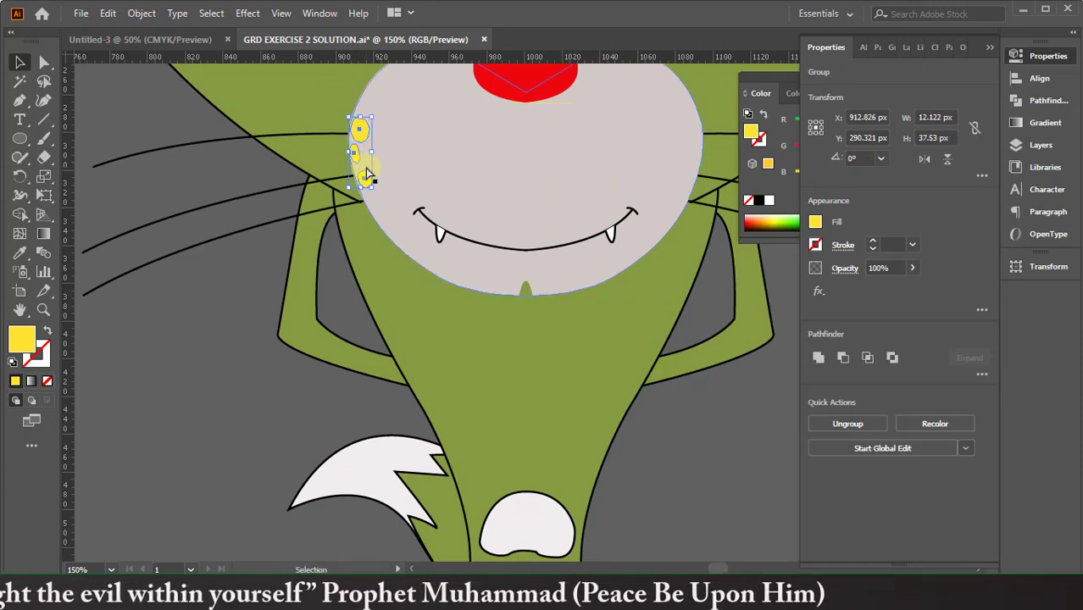
pyautogui.click(699, 436)
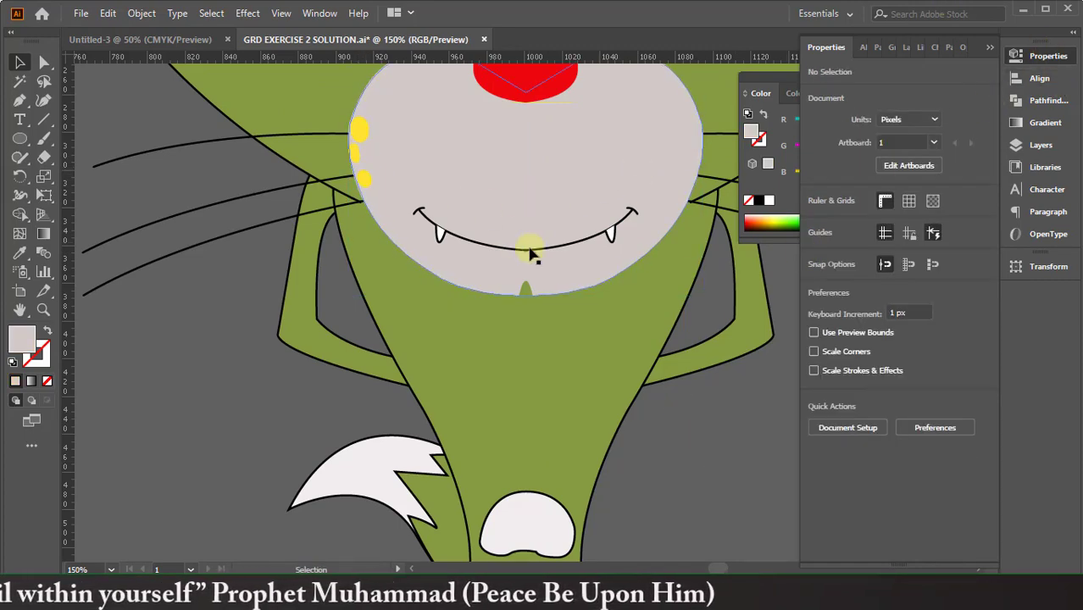
pyautogui.click(531, 254)
pyautogui.rightClick(561, 259)
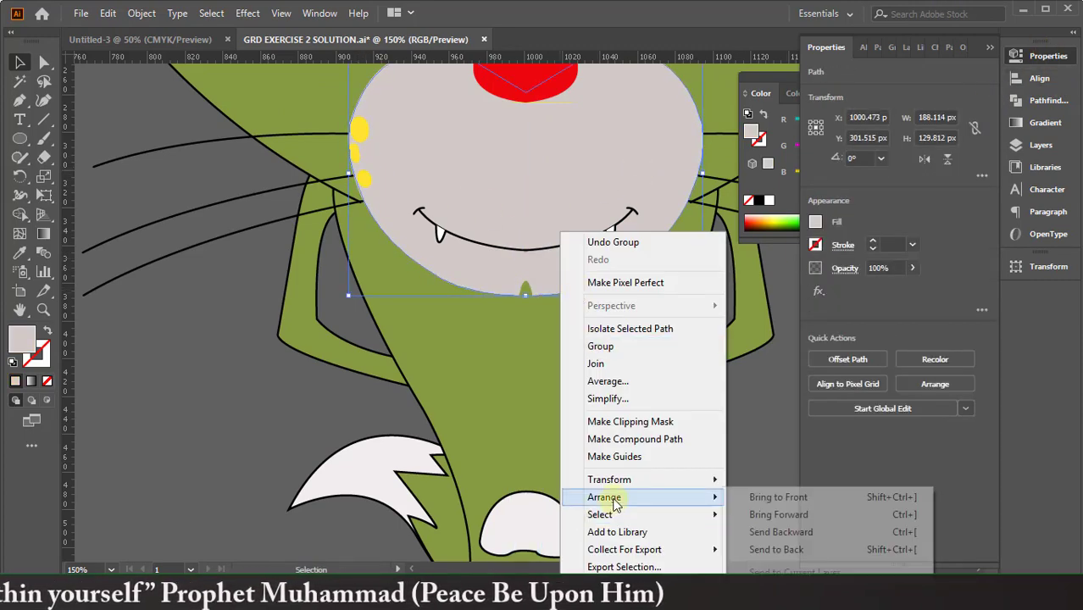
pyautogui.click(780, 410)
pyautogui.click(1039, 146)
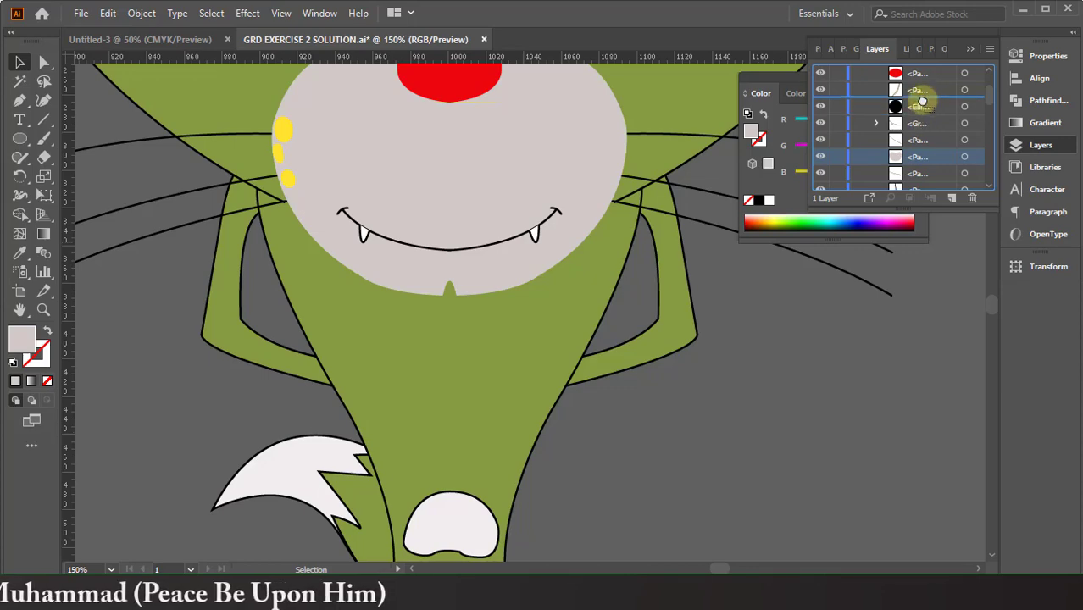
pyautogui.moveTo(922, 101); pyautogui.dragTo(925, 149)
pyautogui.hotkey('ctrl', 'z')
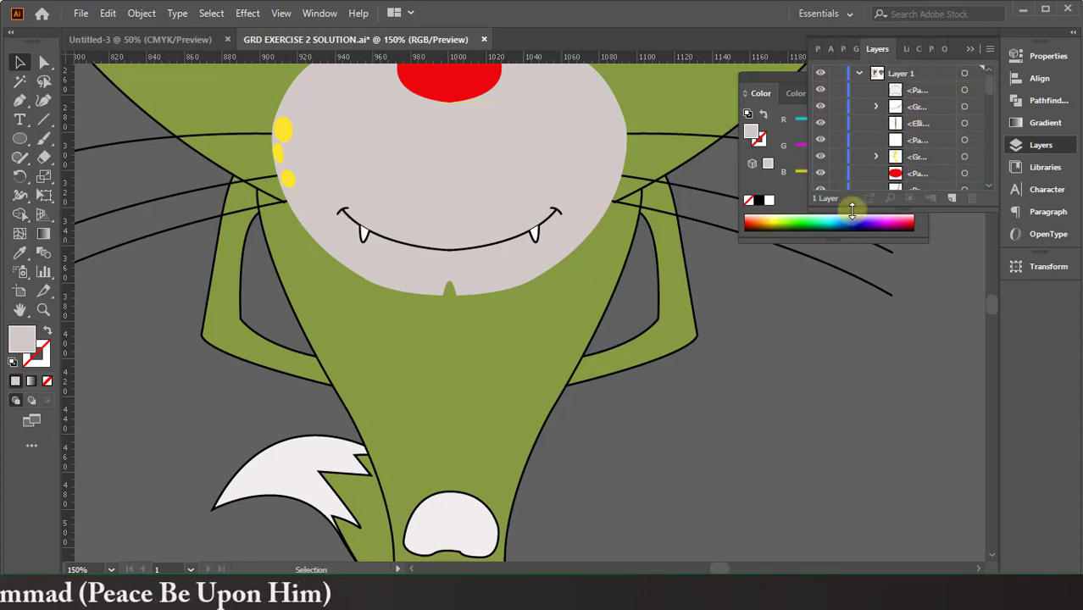
# Step: Restack the face with Arrange commands: above the green strip, below nose, smile and cheek dots
pyautogui.rightClick(469, 280)
pyautogui.moveTo(492, 427)
pyautogui.click(689, 498)
pyautogui.rightClick(449, 161)
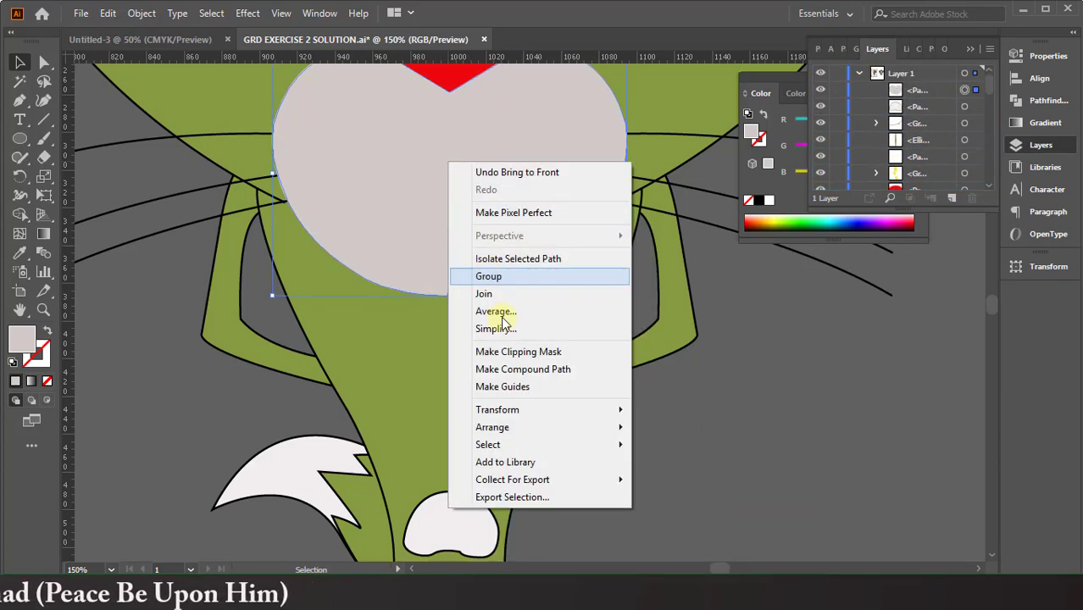
pyautogui.click(690, 461)
pyautogui.rightClick(500, 191)
pyautogui.click(750, 507)
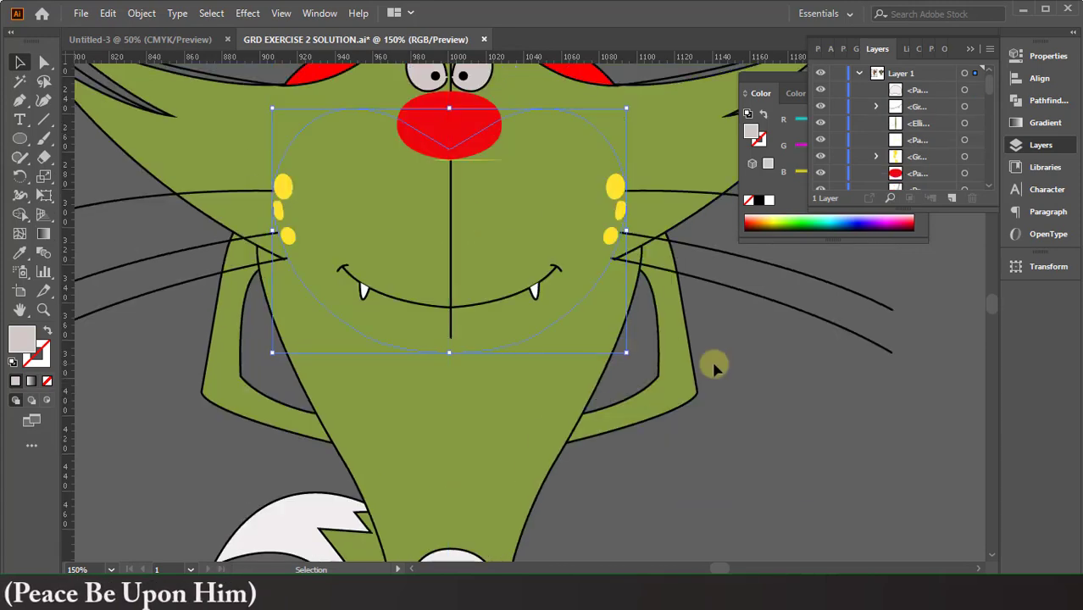
pyautogui.rightClick(464, 218)
pyautogui.click(757, 512)
pyautogui.rightClick(547, 288)
pyautogui.moveTo(611, 480)
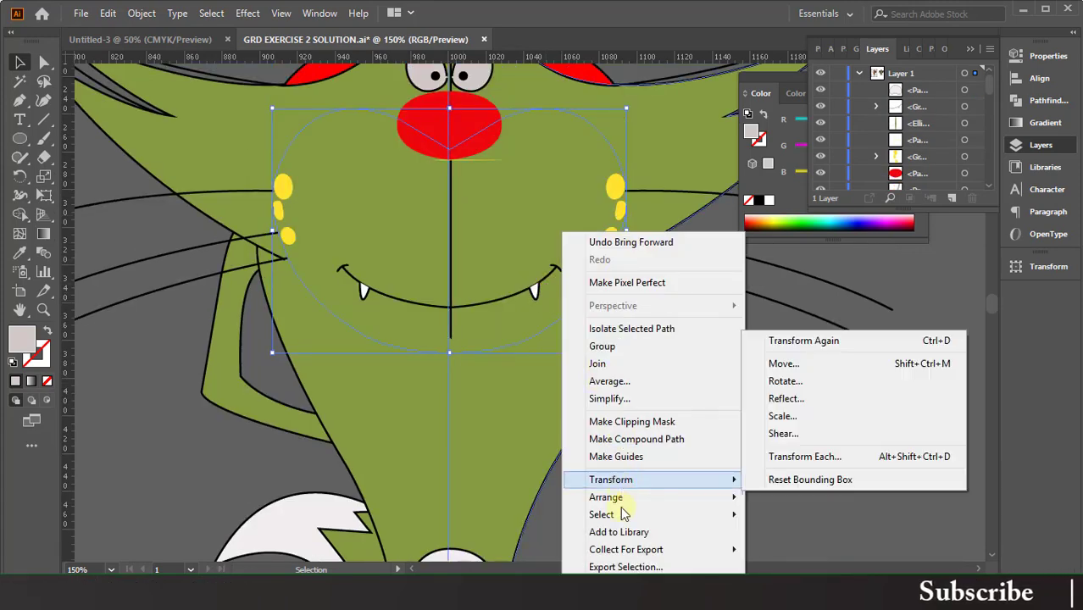
pyautogui.click(793, 513)
pyautogui.hotkey('ctrl', 'z')
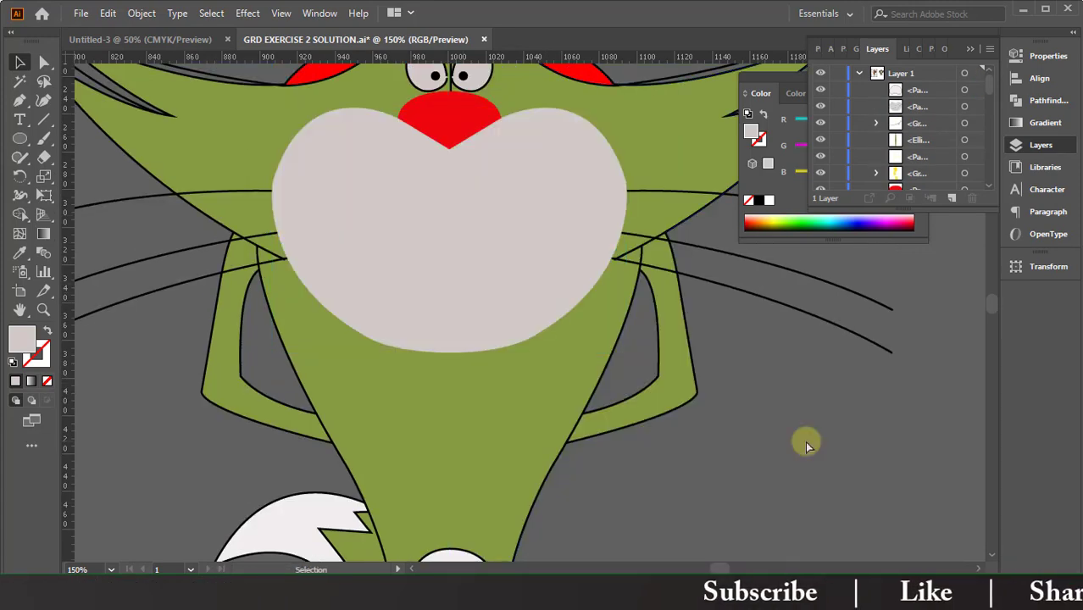
pyautogui.hotkey('ctrl', 'z')
# Step: Select the green centre strip and zoom out to view the whole cat
pyautogui.click(445, 346)
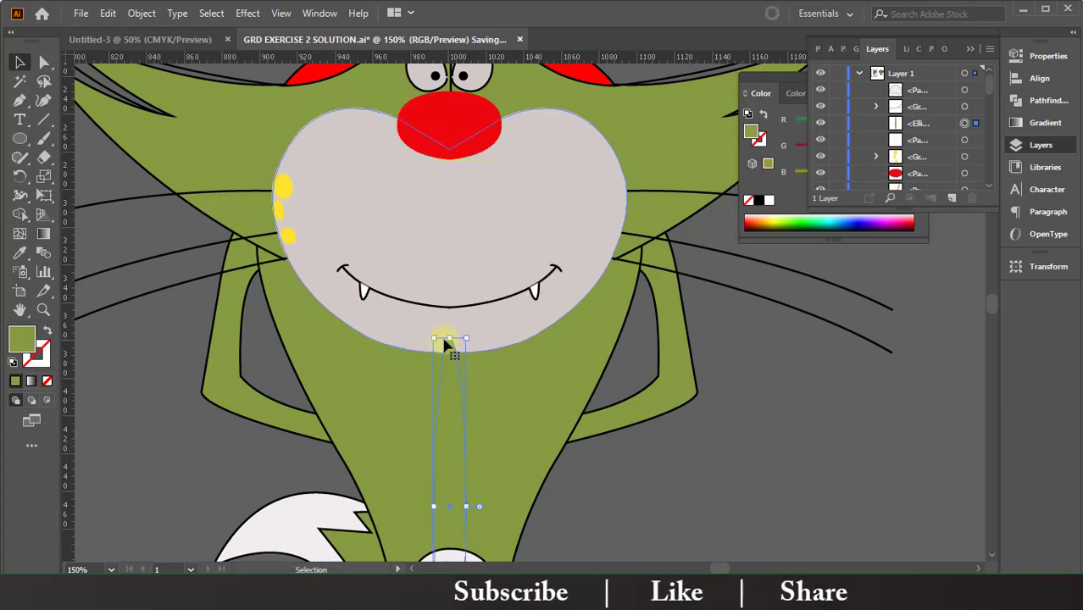
pyautogui.click(667, 477)
pyautogui.press('v')
pyautogui.hotkey('ctrl', '-')
pyautogui.hotkey('ctrl', '-')
pyautogui.hotkey('ctrl', '-')
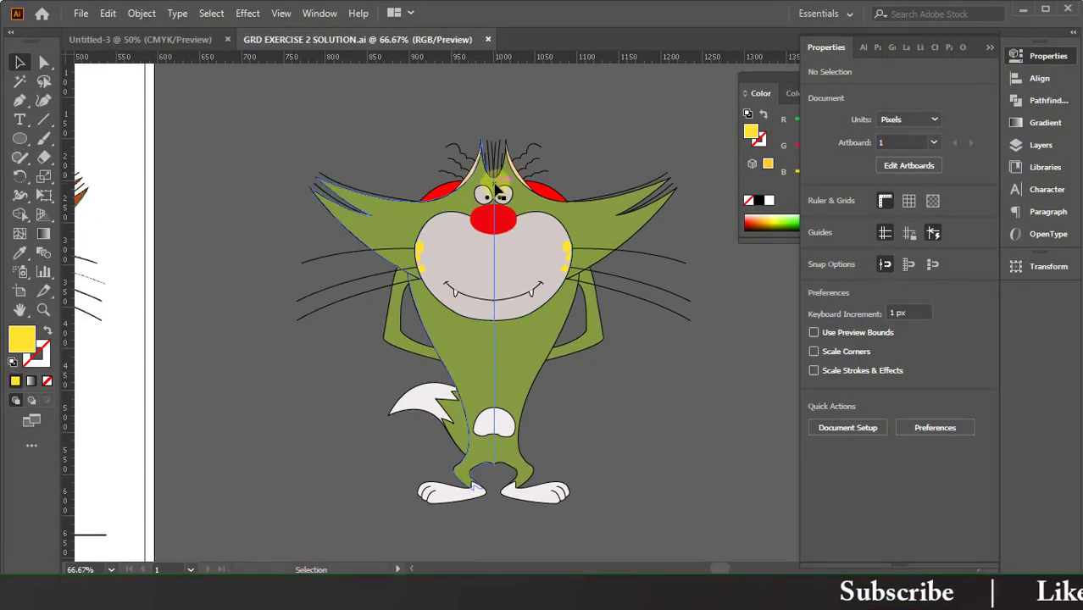
# Step: Draw a thin ellipse over the line between the eyes with green fill and no stroke
pyautogui.click(496, 203)
pyautogui.scroll(3, 496, 203)
pyautogui.hscroll(-3, 526, 312)
pyautogui.click(464, 91)
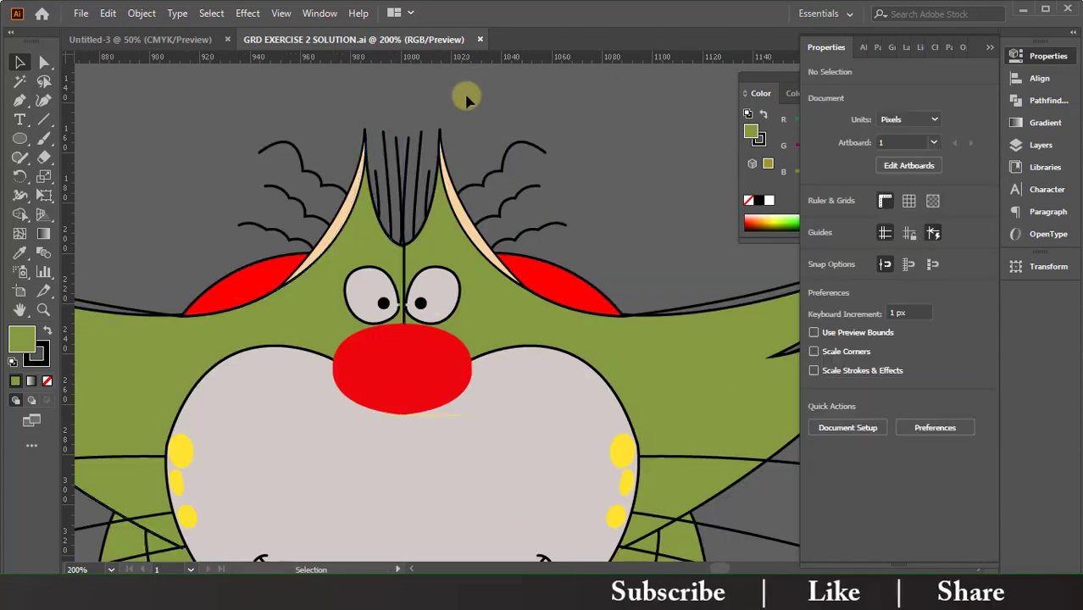
pyautogui.click(19, 138)
pyautogui.moveTo(407, 250)
pyautogui.mouseDown()
pyautogui.moveTo(421, 264)
pyautogui.moveTo(410, 333)
pyautogui.mouseUp()
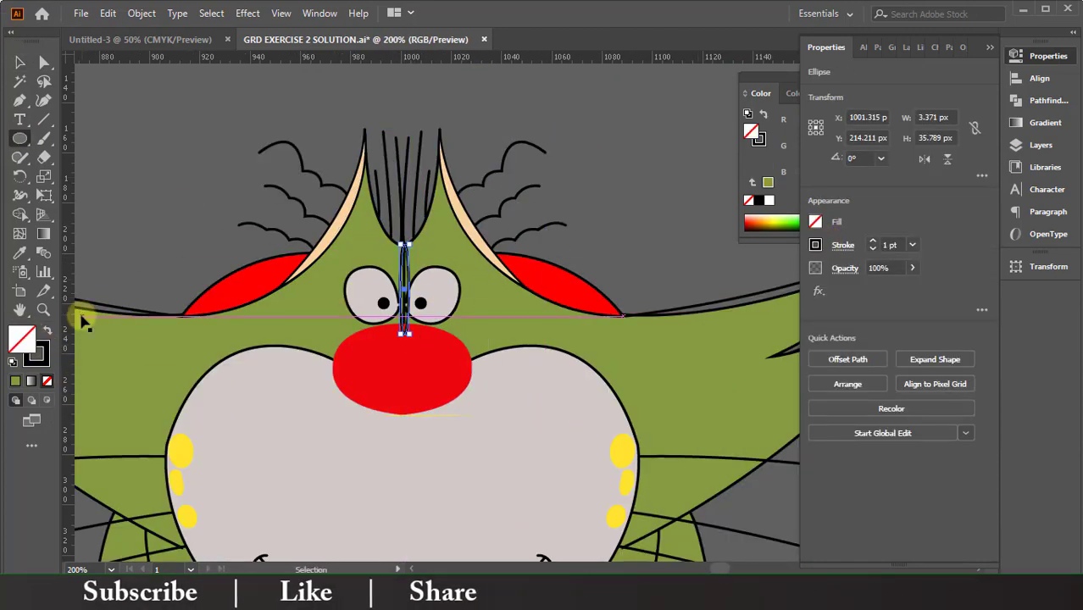
pyautogui.click(47, 330)
pyautogui.click(47, 382)
# Step: Nudge the thin ellipse right and stretch it wider and taller over the seam
pyautogui.click(20, 62)
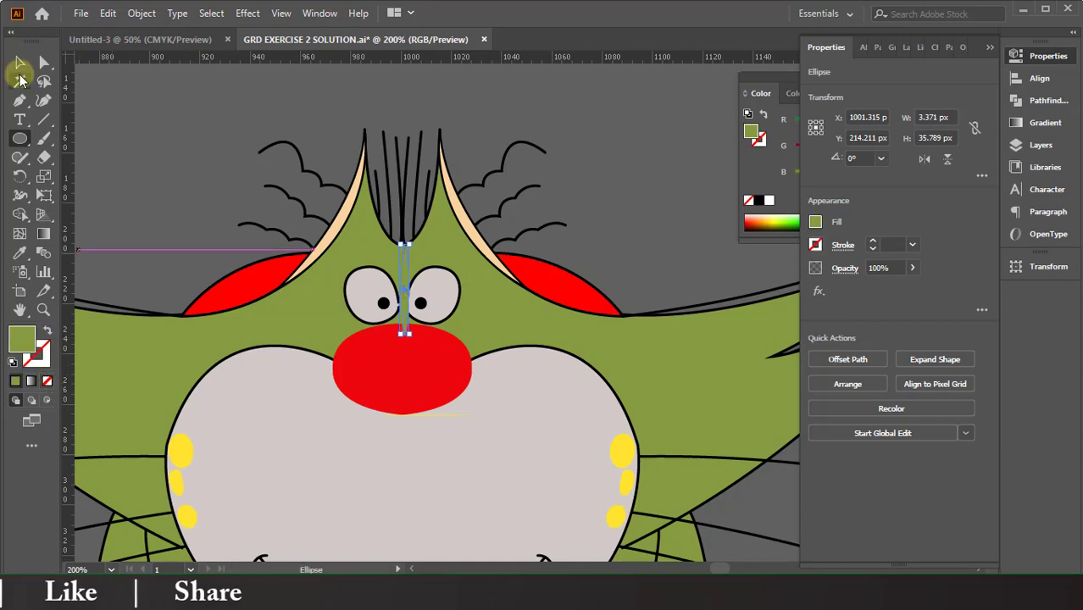
pyautogui.rightClick(398, 364)
pyautogui.click(602, 159)
pyautogui.click(404, 299)
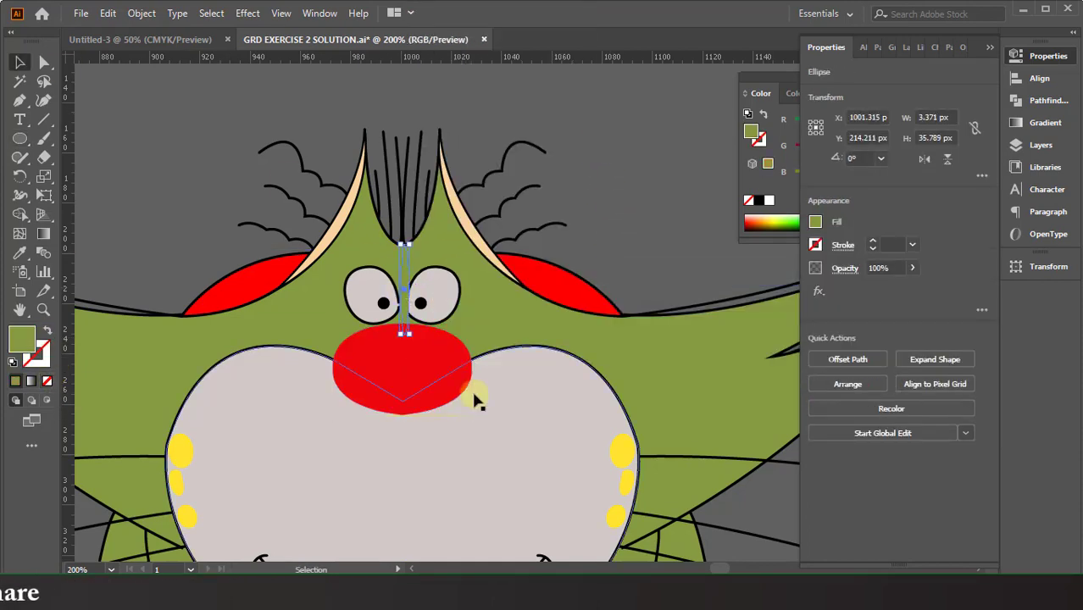
pyautogui.scroll(3, 475, 373)
pyautogui.press('Right')
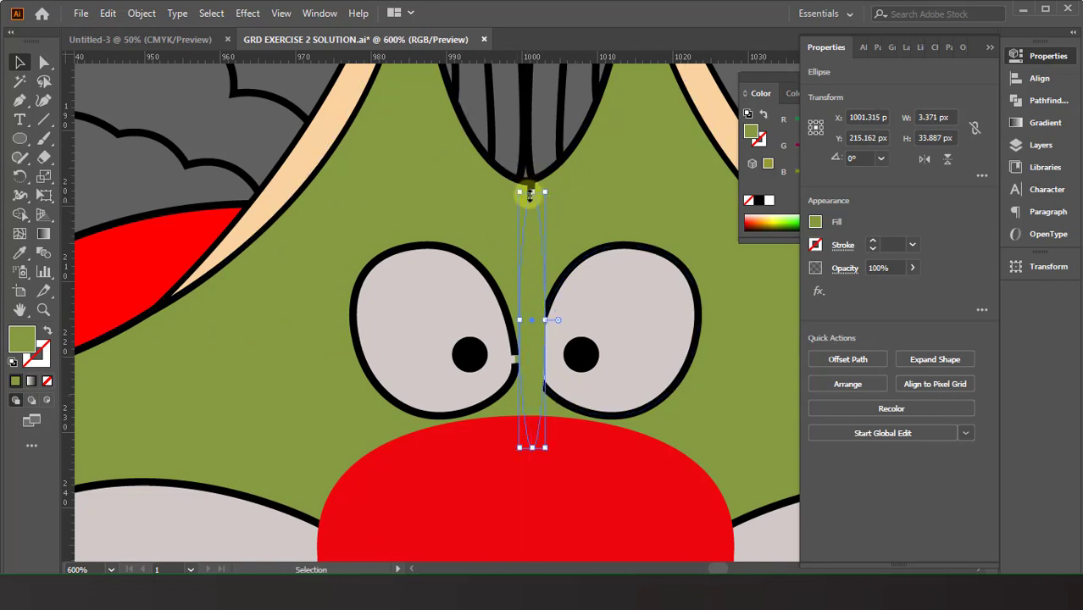
pyautogui.moveTo(529, 193); pyautogui.dragTo(527, 188)
pyautogui.moveTo(518, 321); pyautogui.dragTo(506, 319)
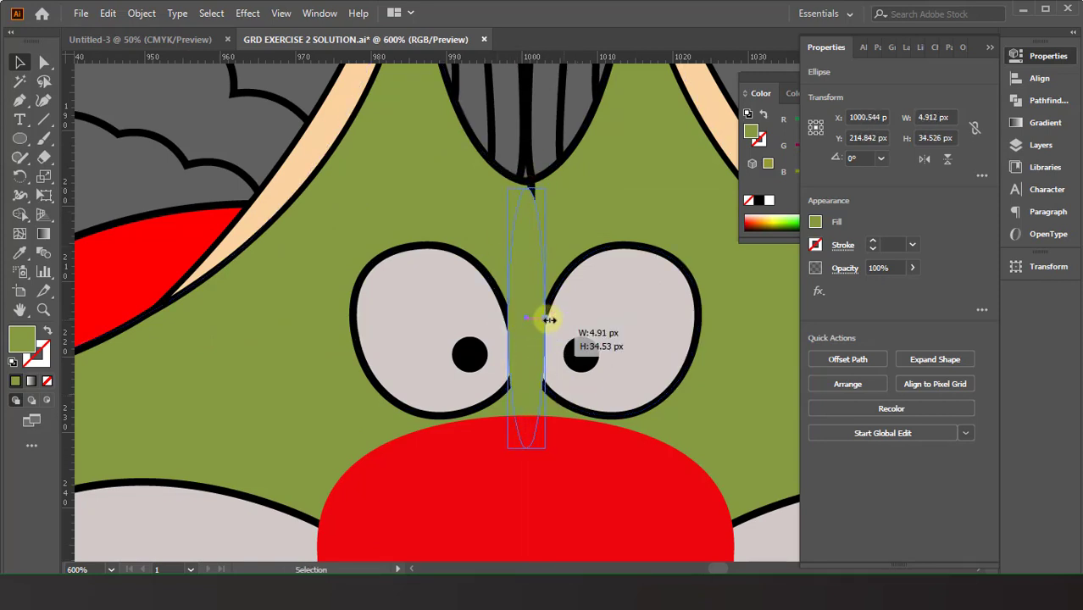
pyautogui.click(107, 172)
# Step: Send the left eye and pupil backward and bring the right eye and pupil to the front
pyautogui.click(404, 165)
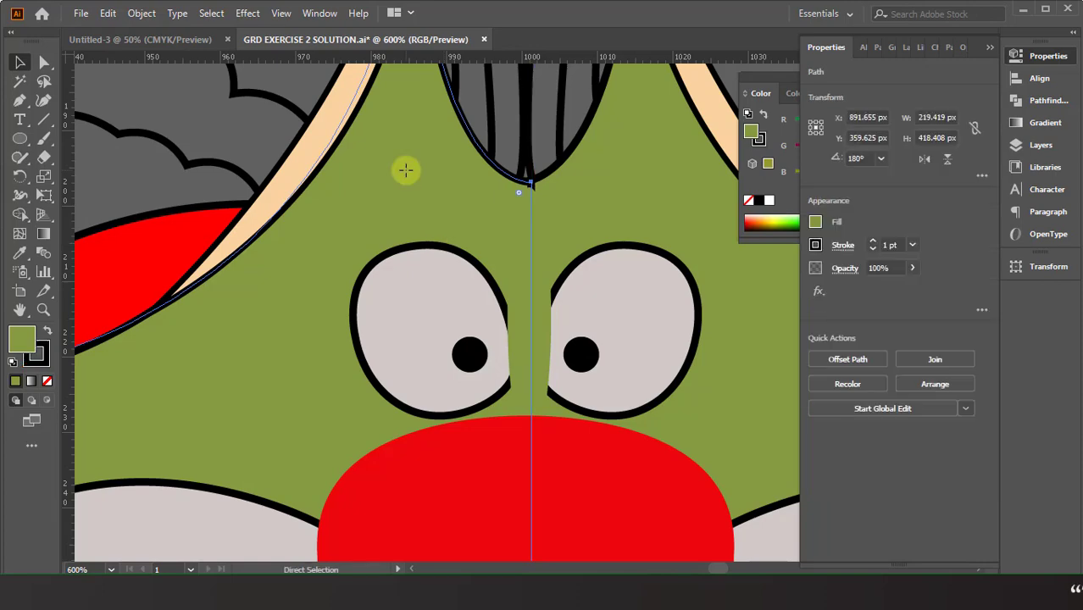
pyautogui.click(428, 246)
pyautogui.keyDown('shift'); pyautogui.click(467, 339); pyautogui.keyUp('shift')
pyautogui.rightClick(466, 339)
pyautogui.click(683, 286)
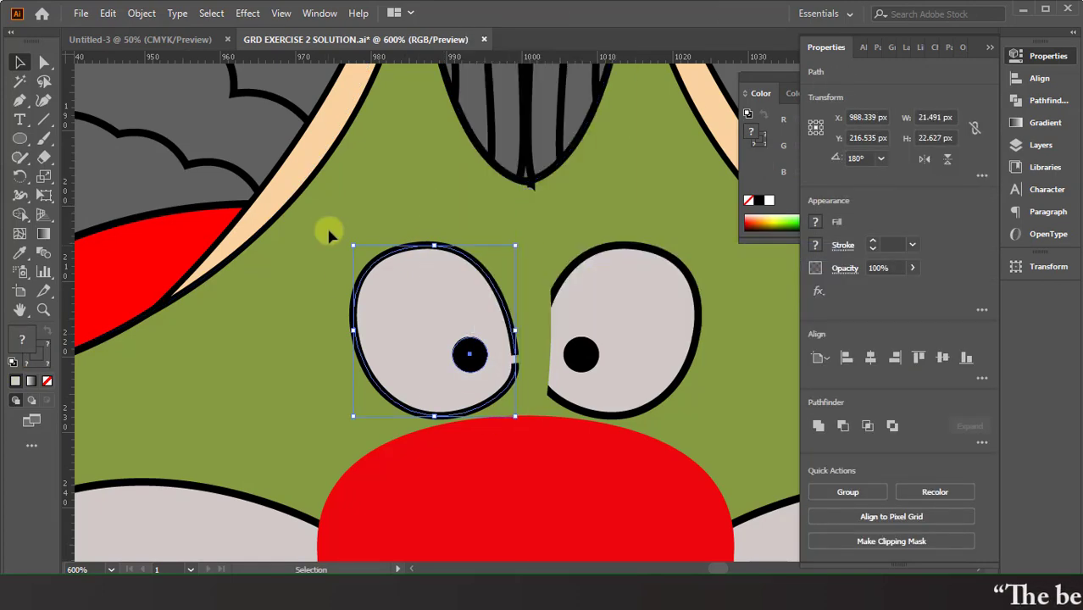
pyautogui.click(327, 226)
pyautogui.click(598, 293)
pyautogui.moveTo(573, 201); pyautogui.dragTo(680, 406)
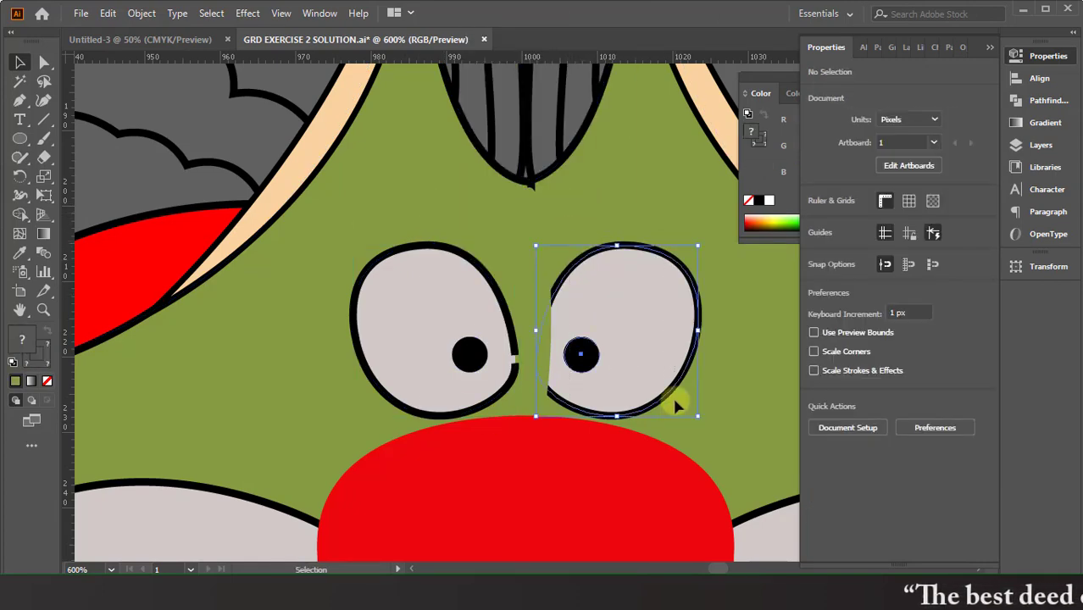
pyautogui.rightClick(626, 398)
pyautogui.click(847, 497)
pyautogui.click(357, 413)
# Step: Refine the thin ellipse to about 7.4 px wide, lowering its top edge
pyautogui.click(535, 201)
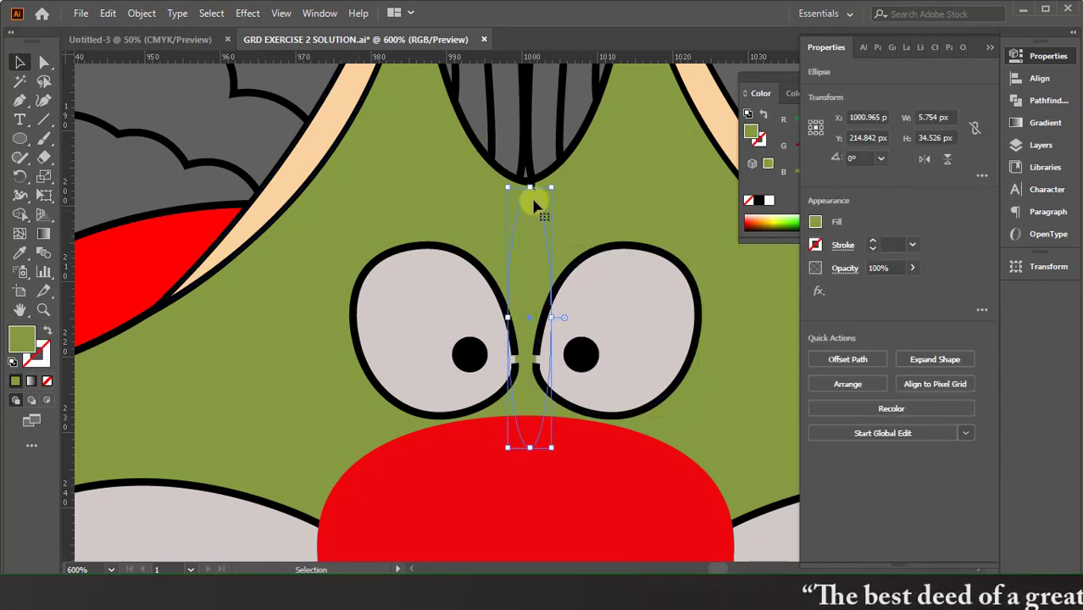
pyautogui.moveTo(536, 180); pyautogui.dragTo(536, 185)
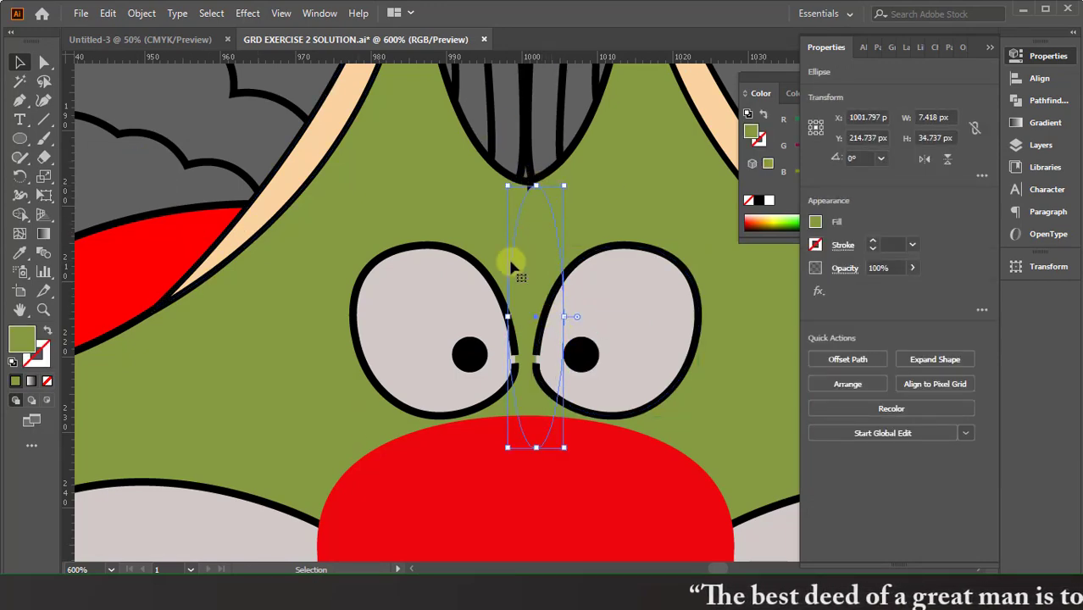
pyautogui.moveTo(507, 314); pyautogui.dragTo(494, 316)
pyautogui.click(338, 249)
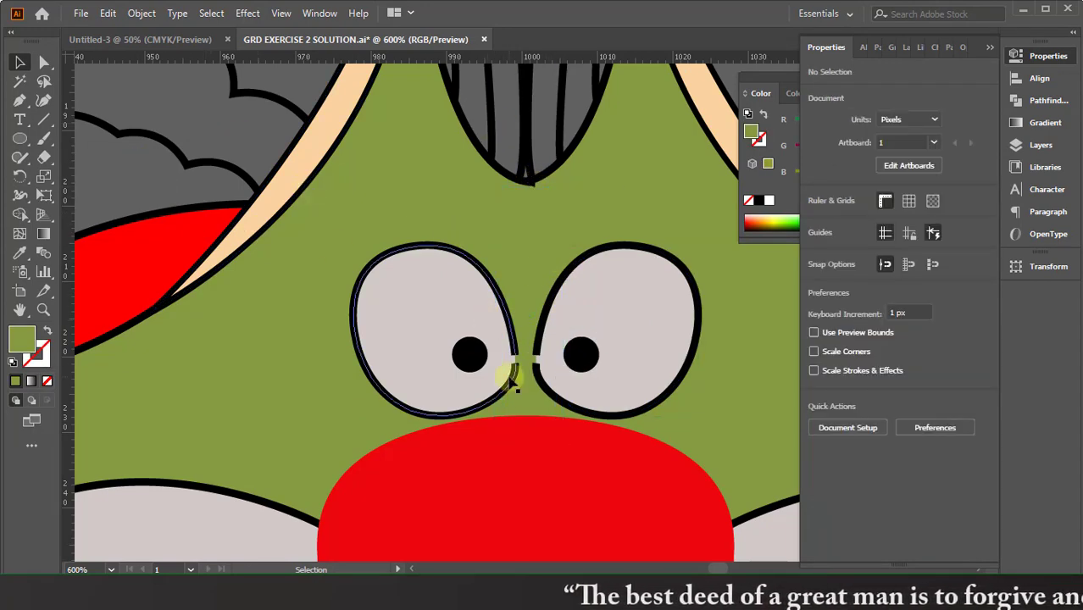
# Step: Dismiss the file-modified warning to reload the document and zoom back out to 50%
pyautogui.hotkey('ctrl', '1')
pyautogui.hotkey('ctrl', '-')
pyautogui.hotkey('ctrl', 'a')
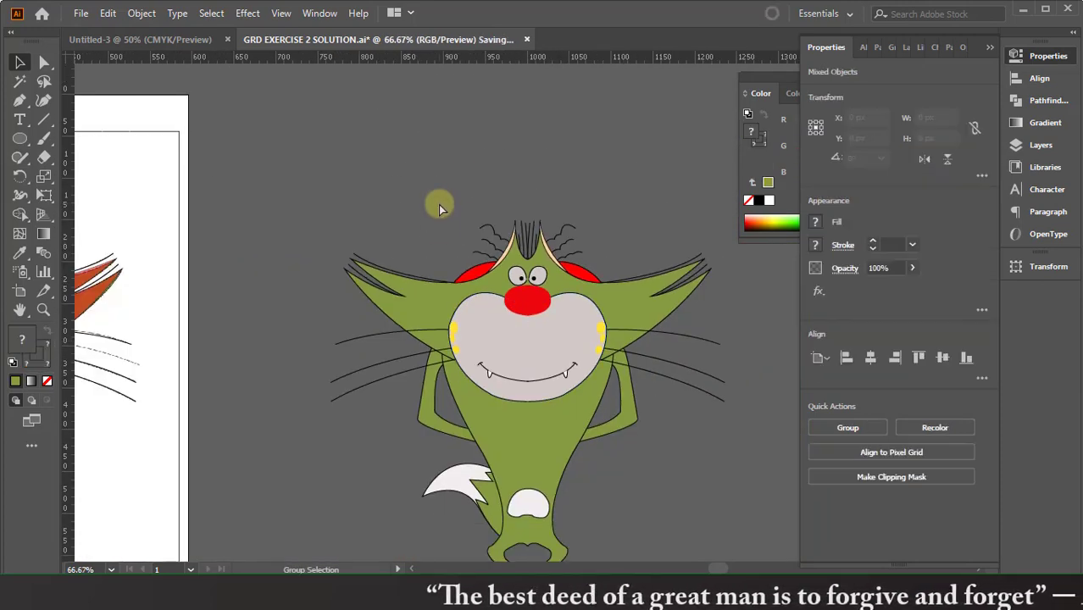
pyautogui.click(413, 99)
pyautogui.click(611, 317)
pyautogui.hotkey('ctrl', '1')
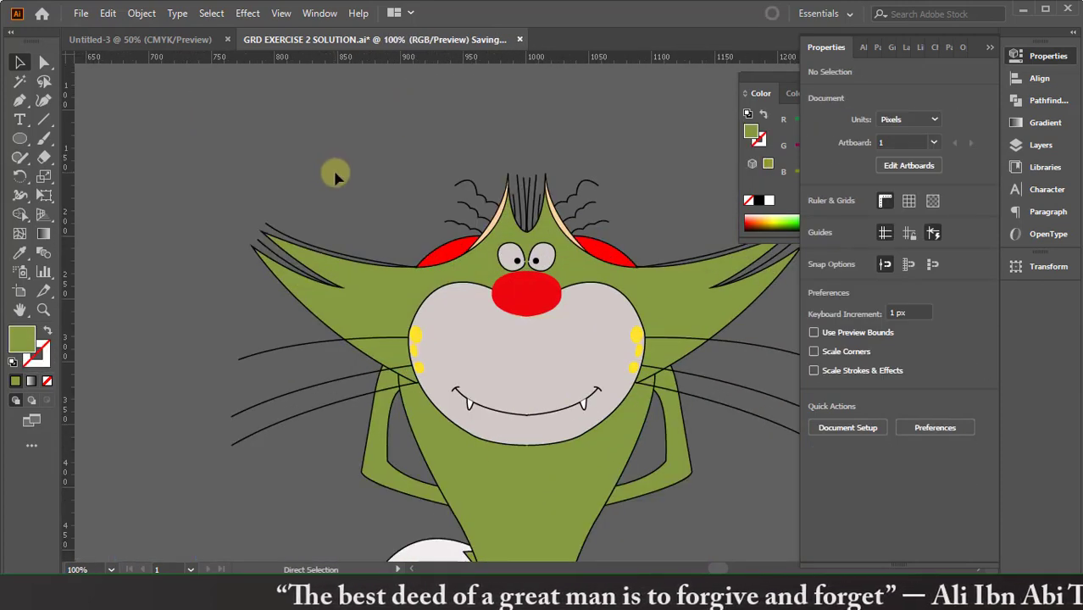
pyautogui.hotkey('ctrl', '-')
pyautogui.hotkey('ctrl', '-')
pyautogui.hscroll(-5, 336, 175)
# Step: Move the reference sheet off the artboard to the left
pyautogui.hscroll(3, 336, 176)
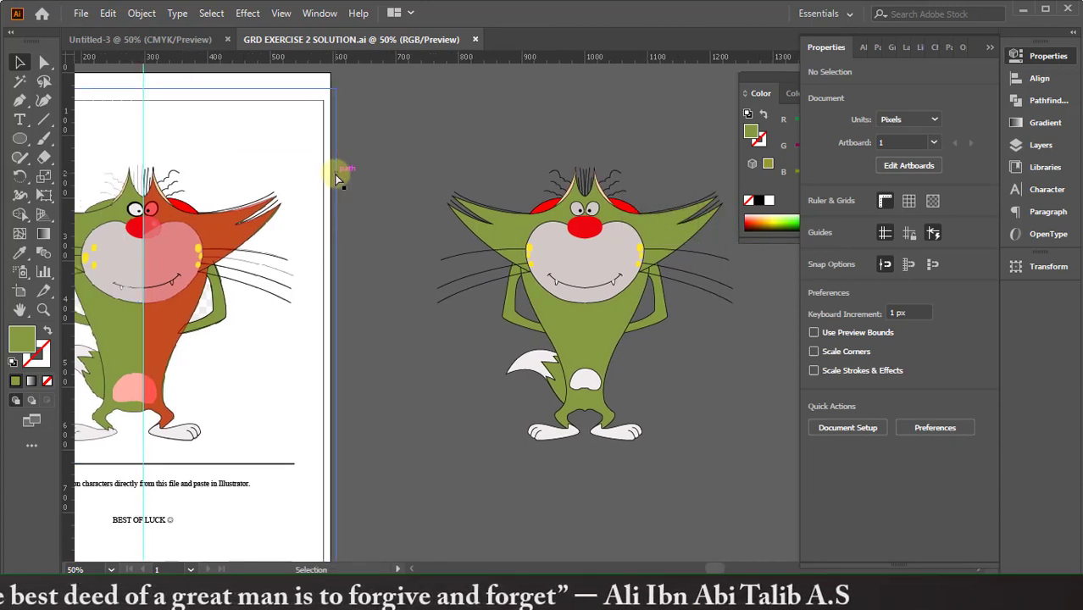
pyautogui.hscroll(-1, 337, 162)
pyautogui.hscroll(-3, 338, 161)
pyautogui.hotkey('ctrl', '-')
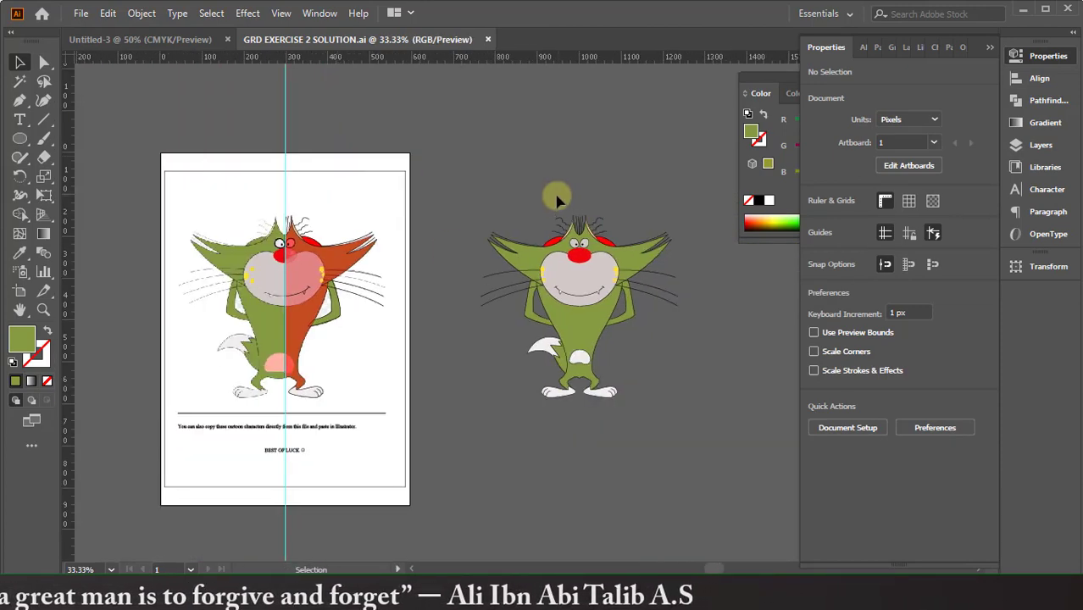
pyautogui.moveTo(556, 193); pyautogui.dragTo(689, 459)
pyautogui.click(644, 384)
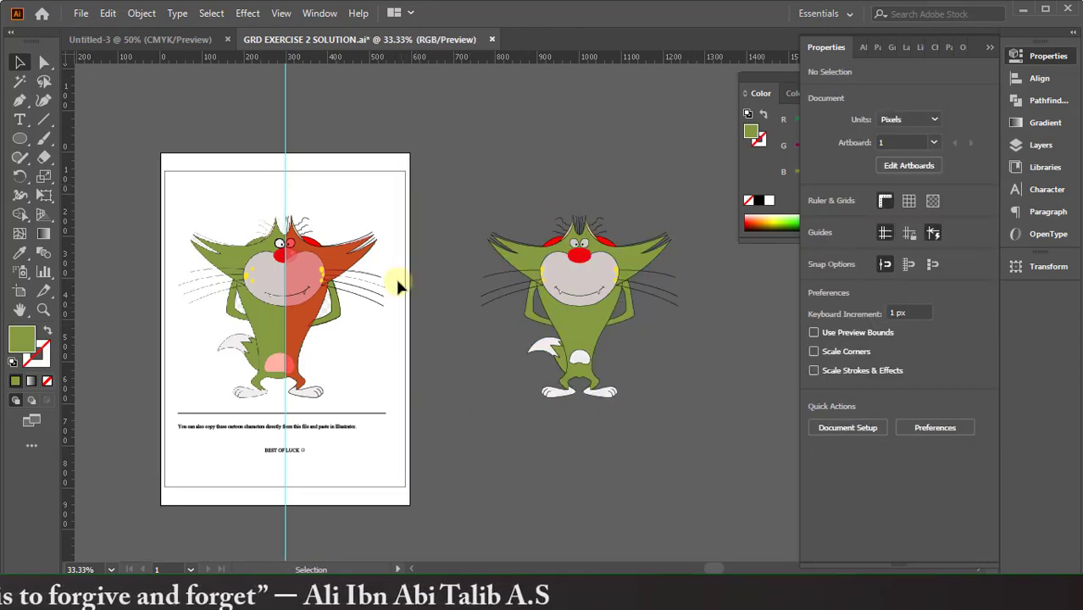
pyautogui.hotkey('ctrl', 'a')
pyautogui.scroll(-1, 339, 195)
pyautogui.click(426, 527)
pyautogui.scroll(-3, 411, 416)
pyautogui.hscroll(-5, 411, 416)
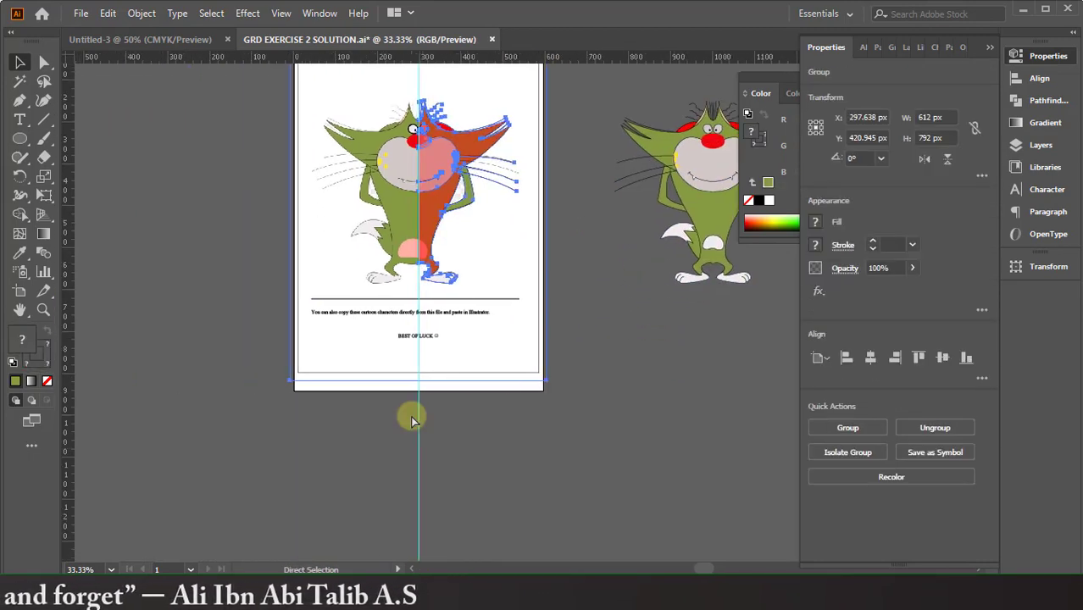
pyautogui.moveTo(485, 266); pyautogui.dragTo(167, 266)
# Step: Move the front-facing green cat onto the now-empty artboard
pyautogui.click(612, 516)
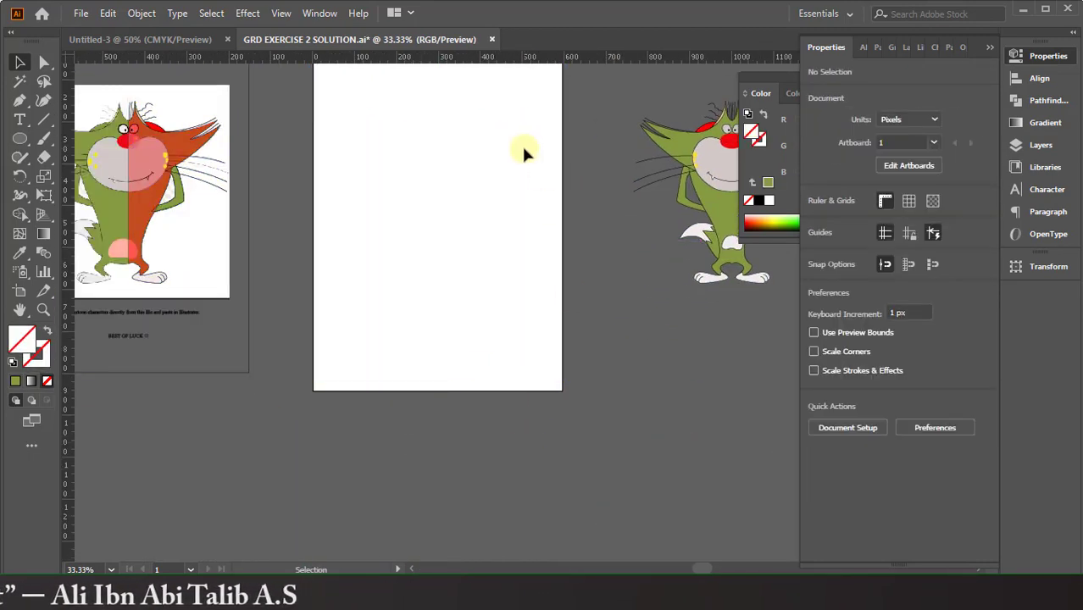
pyautogui.hscroll(3, 524, 152)
pyautogui.moveTo(525, 232); pyautogui.dragTo(322, 246)
pyautogui.click(541, 404)
pyautogui.scroll(3, 363, 351)
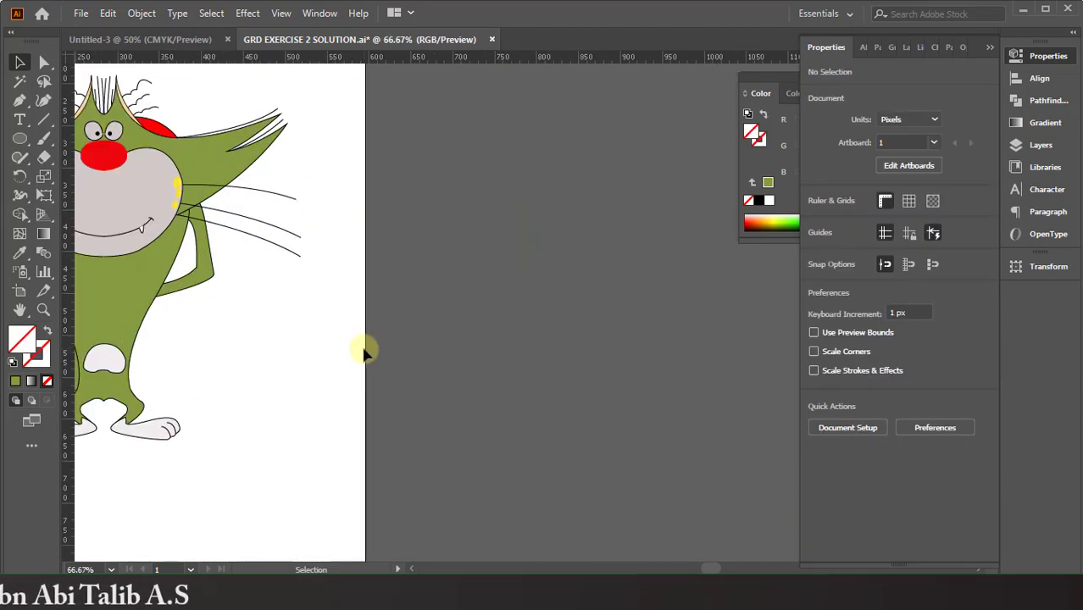
pyautogui.scroll(-2, 363, 351)
pyautogui.scroll(-2, 366, 354)
pyautogui.scroll(-1, 366, 354)
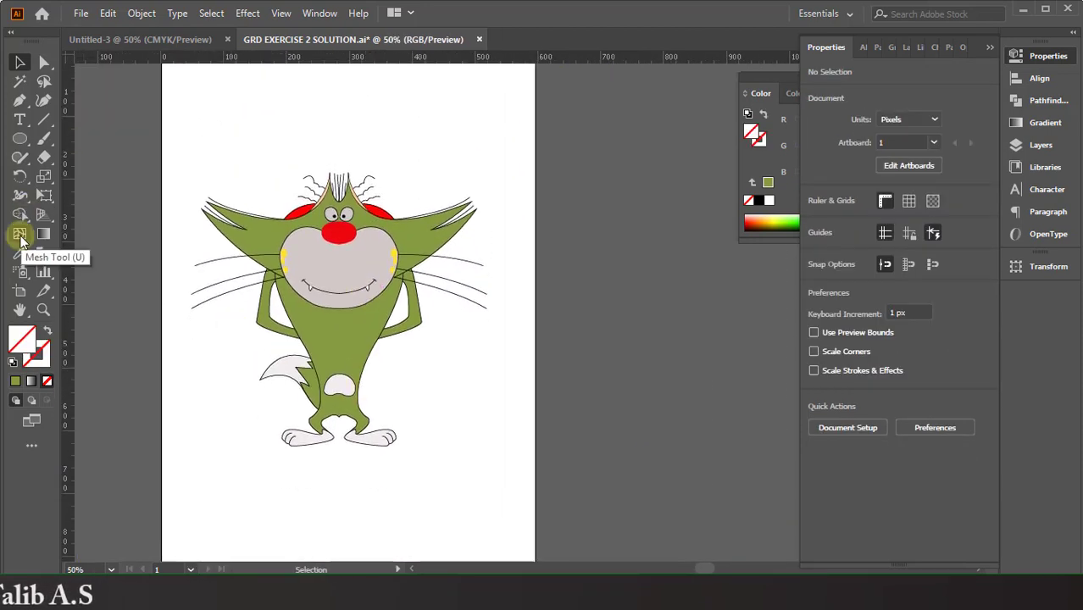
pyautogui.click(21, 272)
# Step: Enlarge the artboard to about 539 × 498 px with a margin around the cat, then save
pyautogui.click(19, 62)
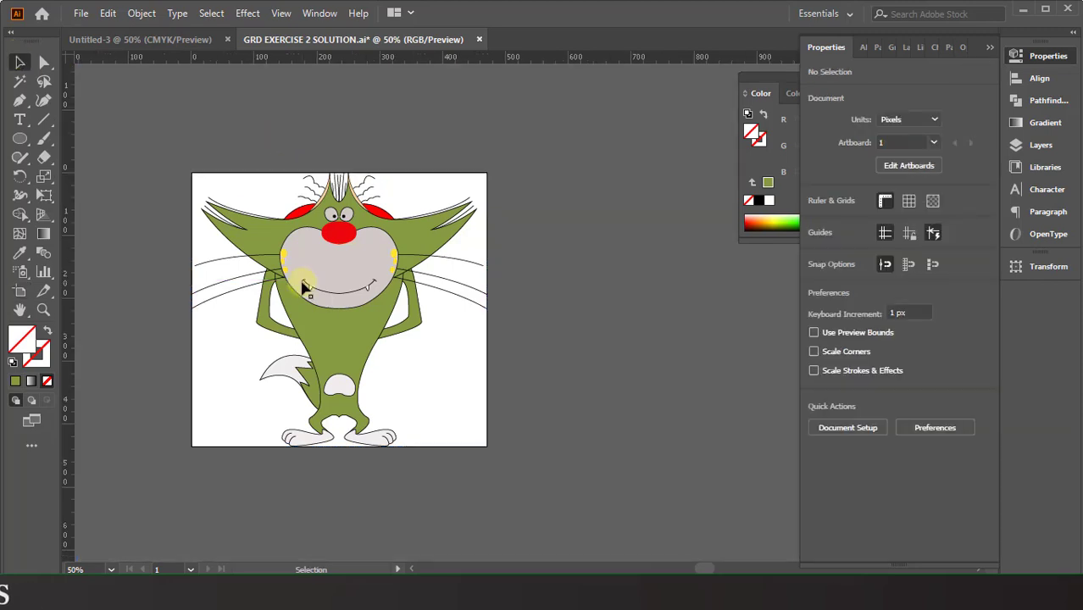
pyautogui.click(20, 291)
pyautogui.moveTo(339, 173); pyautogui.dragTo(339, 161)
pyautogui.moveTo(339, 447); pyautogui.dragTo(339, 458)
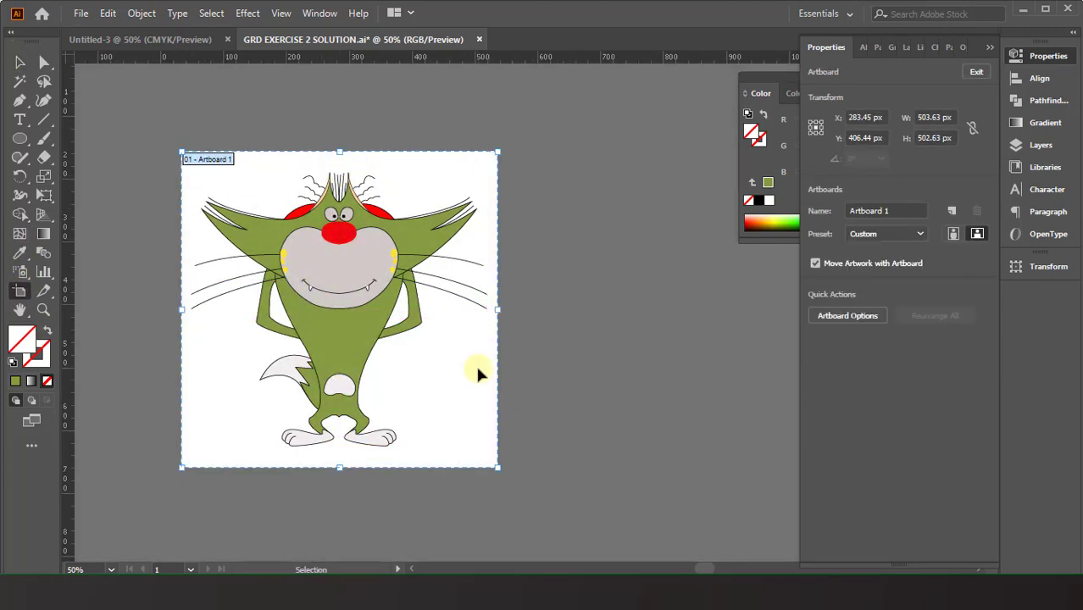
pyautogui.hotkey('ctrl', 'z')
pyautogui.hotkey('ctrl', 'z')
pyautogui.moveTo(496, 314); pyautogui.dragTo(508, 309)
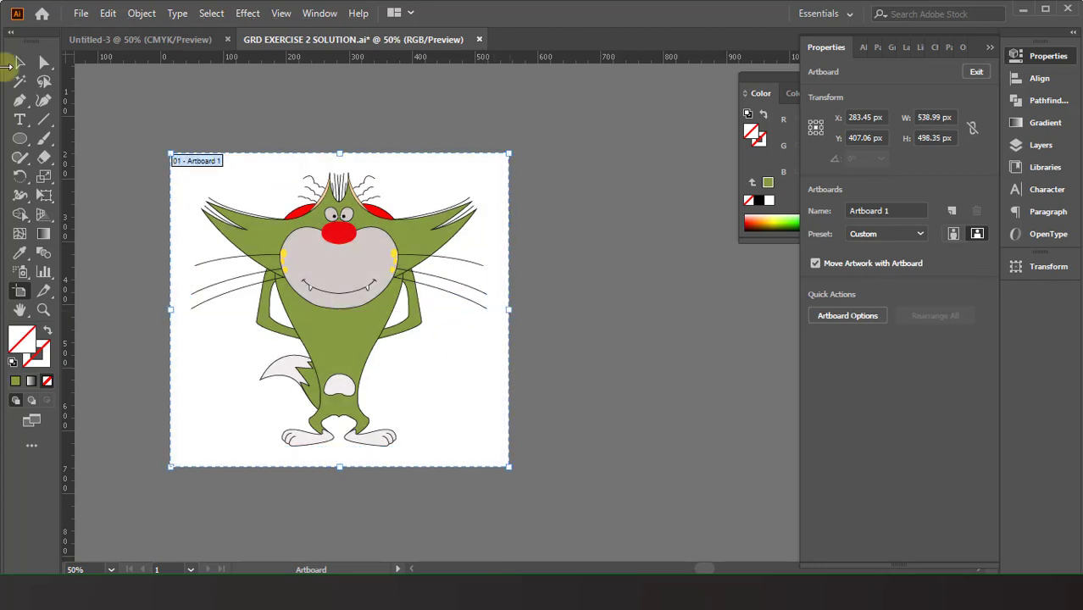
pyautogui.click(20, 62)
pyautogui.hotkey('ctrl', 's')
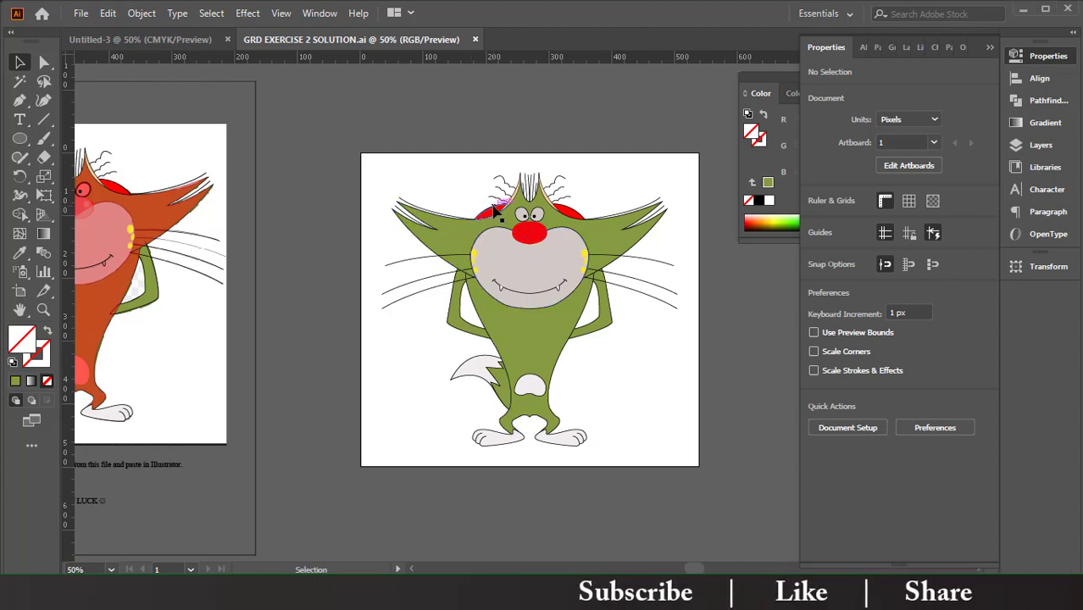
# Step: Recolour the left and right red shapes behind the head with the body's olive green
pyautogui.click(45, 62)
pyautogui.click(484, 204)
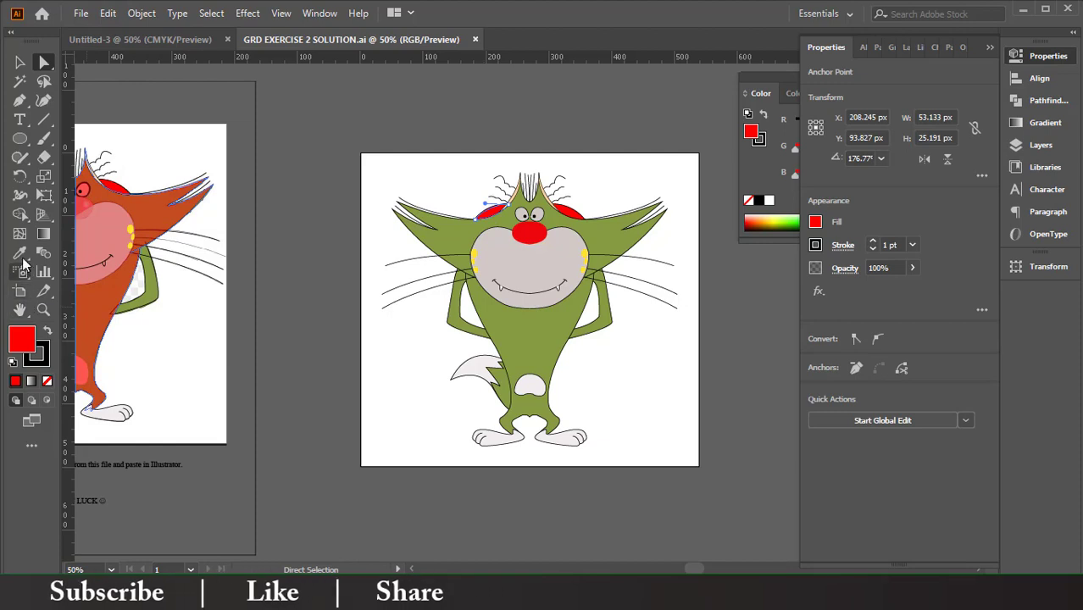
pyautogui.press('i')
pyautogui.click(521, 322)
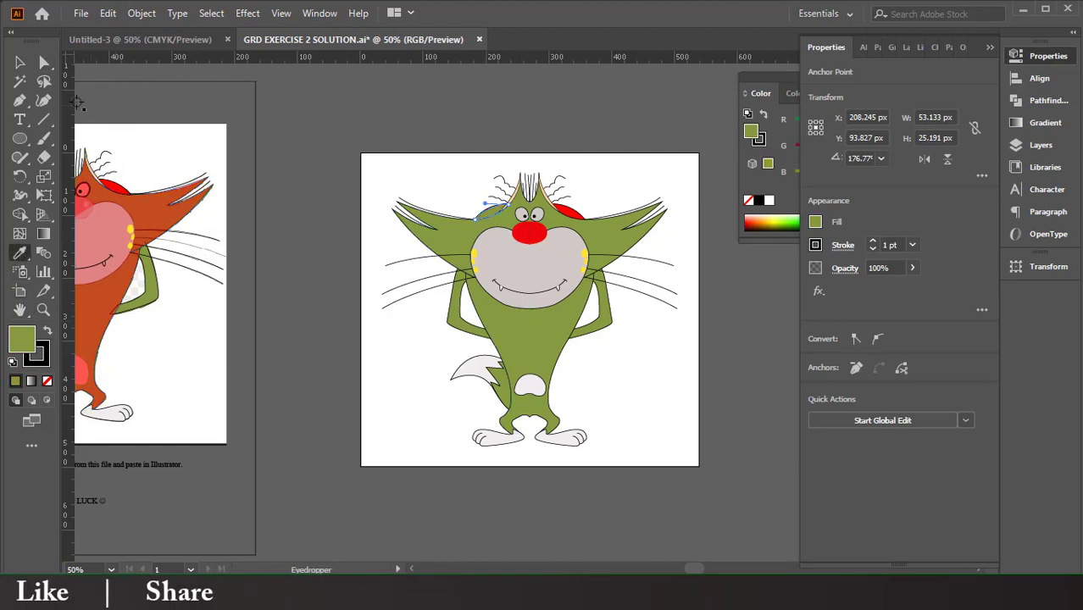
pyautogui.press('a')
pyautogui.click(568, 217)
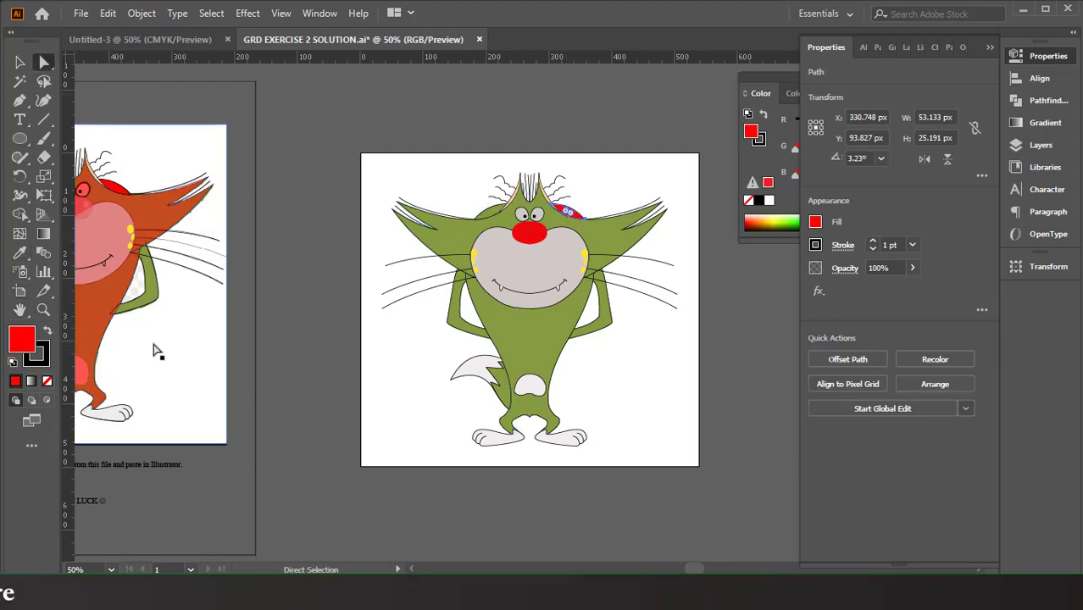
pyautogui.click(15, 261)
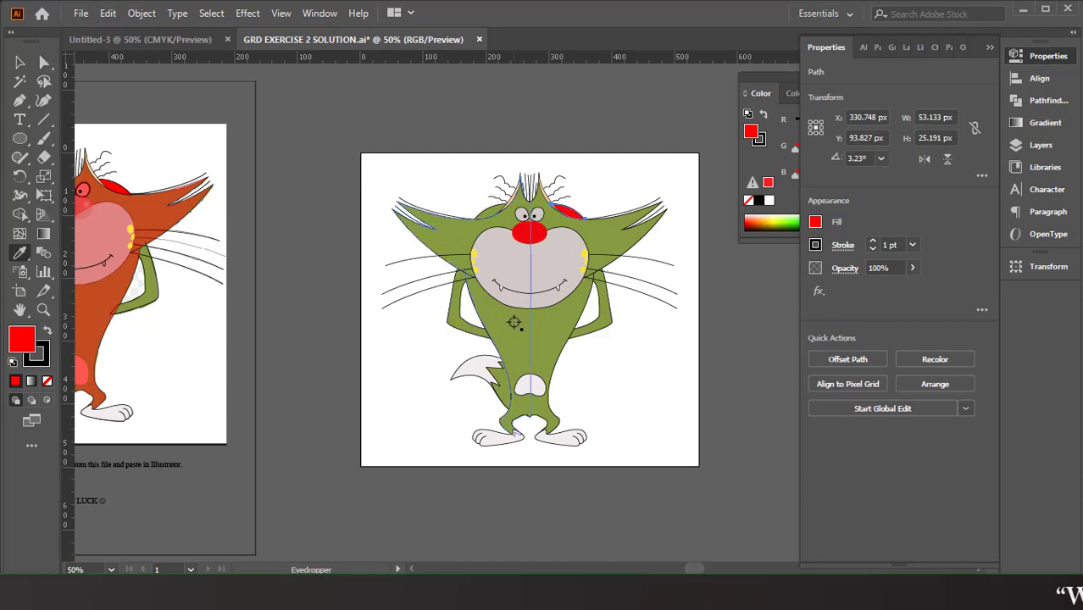
pyautogui.click(407, 212)
pyautogui.click(21, 63)
# Step: Delete the orange right-half overlay from the reference cat, then zoom to 100%
pyautogui.hscroll(-5, 261, 97)
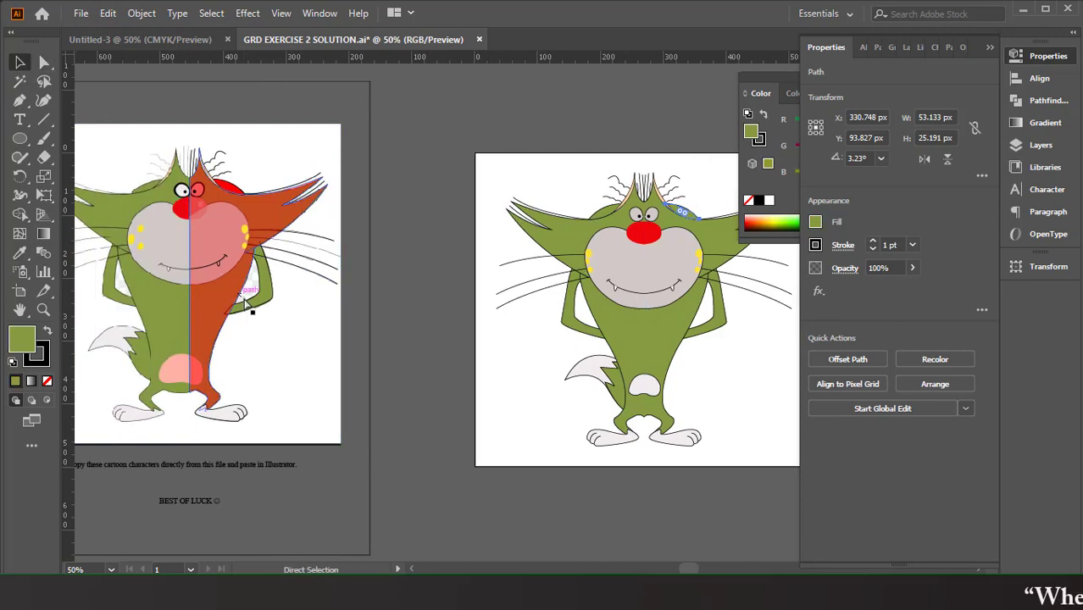
pyautogui.click(310, 222)
pyautogui.scroll(-1, 484, 556)
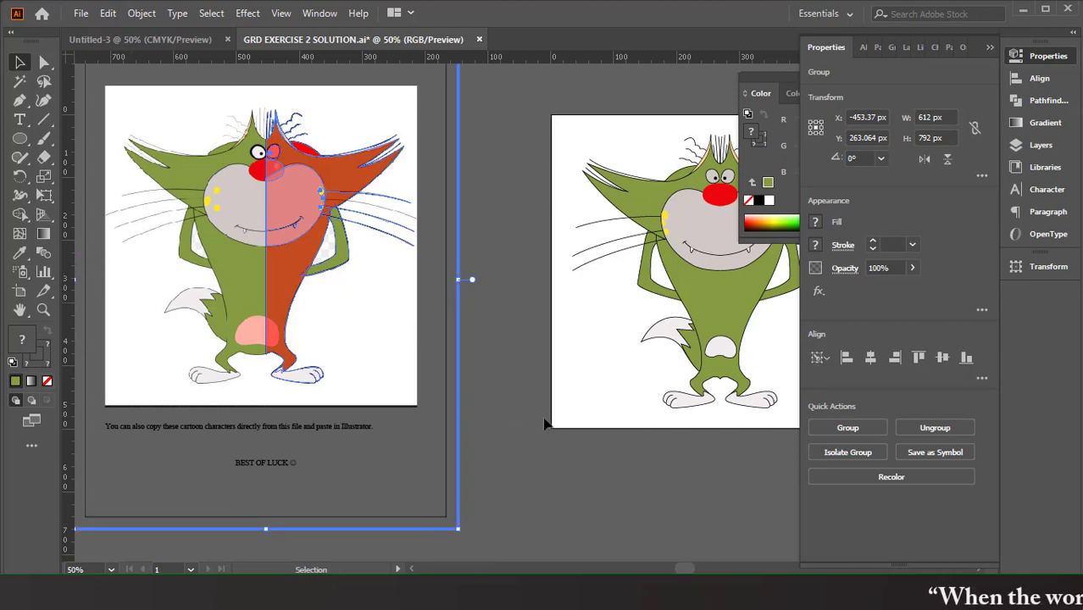
pyautogui.click(202, 418)
pyautogui.click(170, 445)
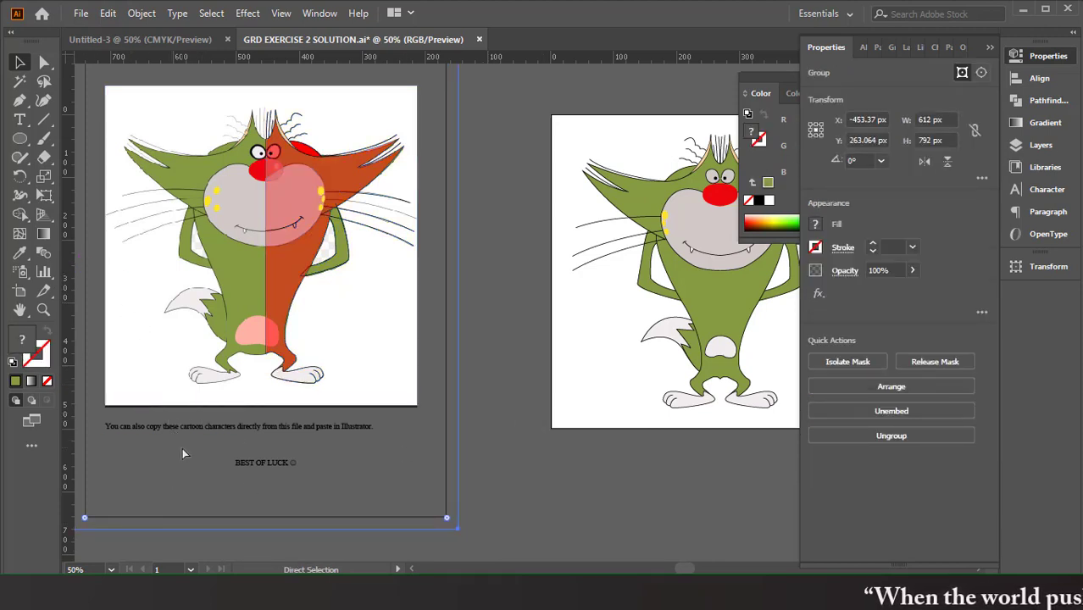
pyautogui.hotkey('ctrl', 'shift', 'a')
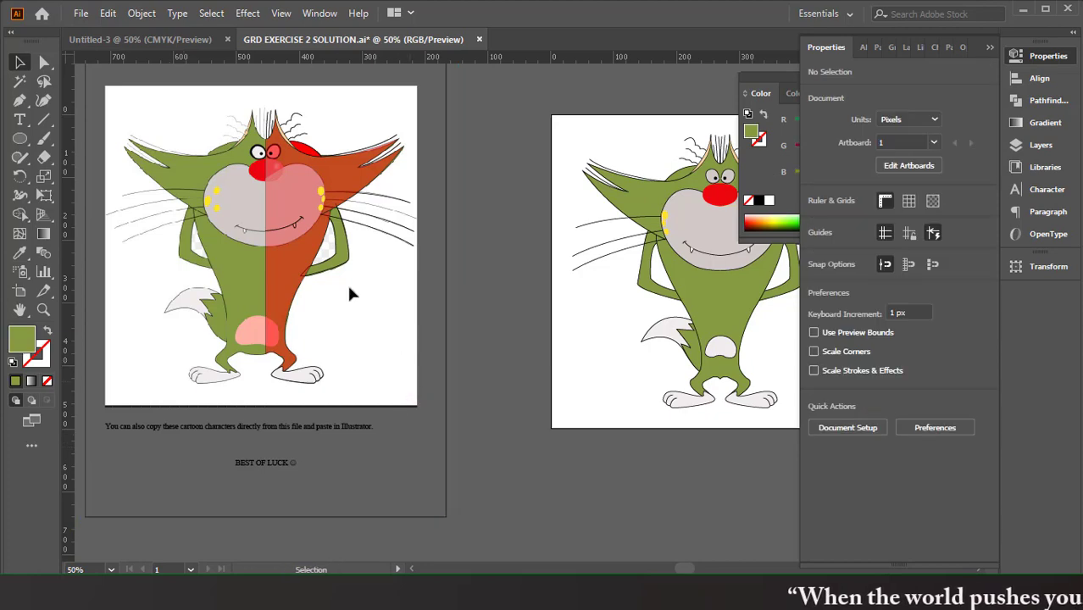
pyautogui.moveTo(476, 559); pyautogui.dragTo(454, 573)
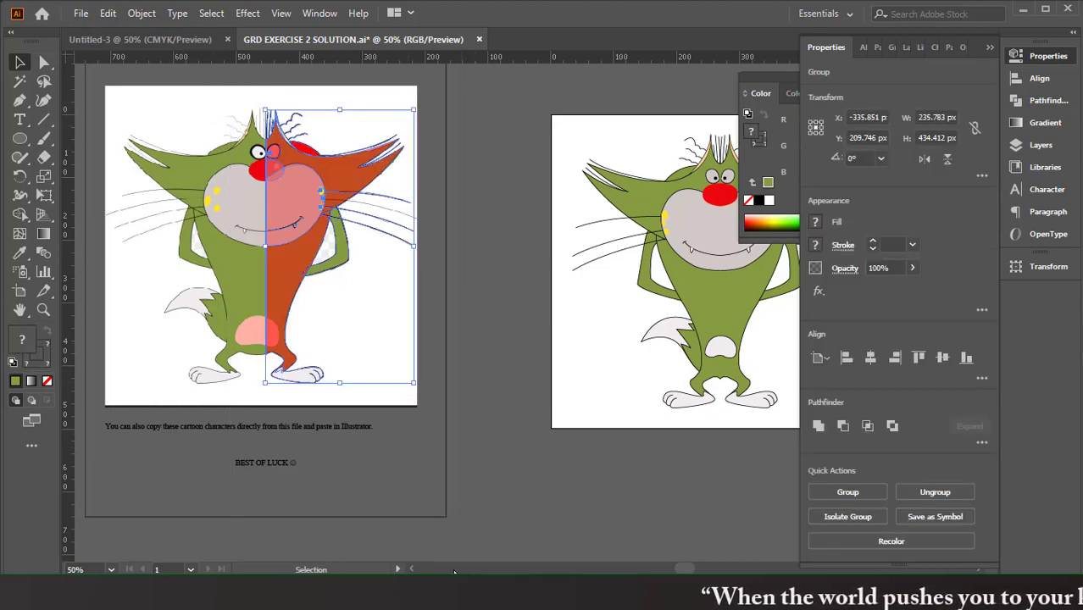
pyautogui.press('Delete')
pyautogui.hscroll(2, 466, 504)
pyautogui.hscroll(1, 466, 504)
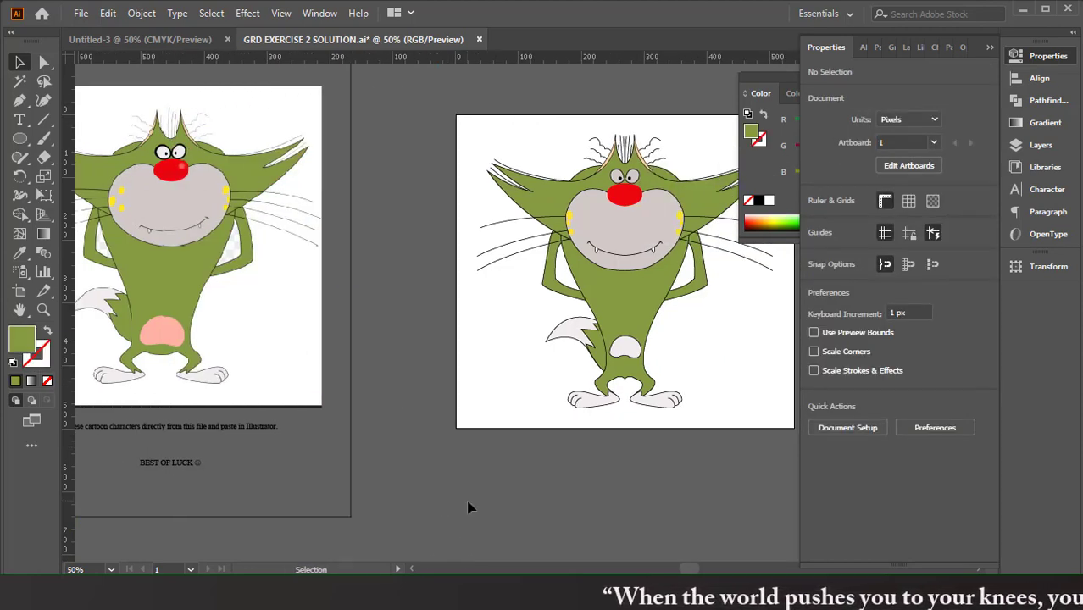
pyautogui.scroll(1, 186, 252)
pyautogui.scroll(1, 187, 252)
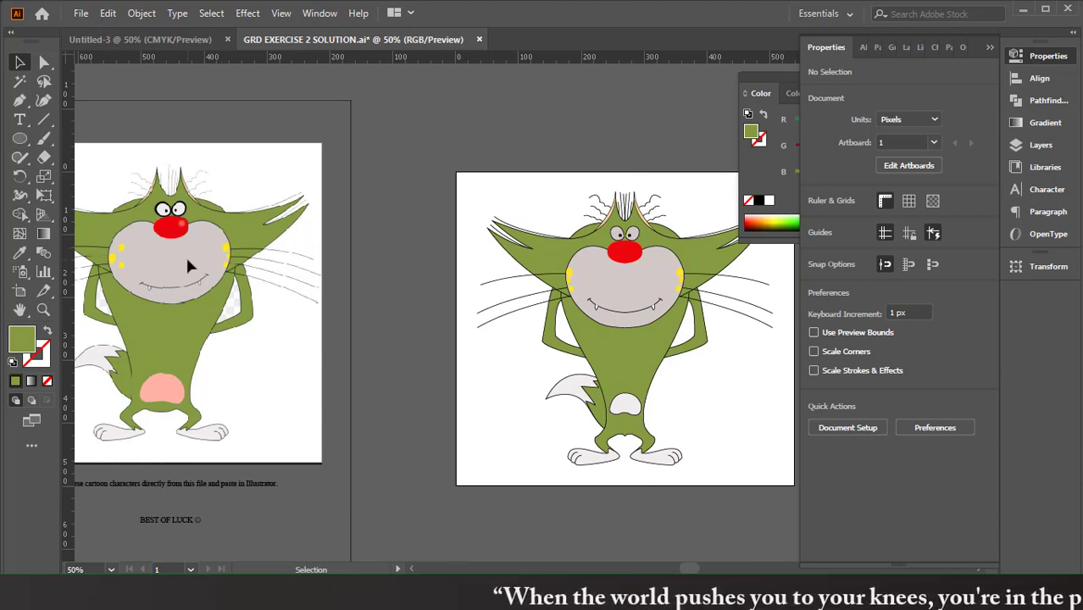
pyautogui.hotkey('ctrl', '1')
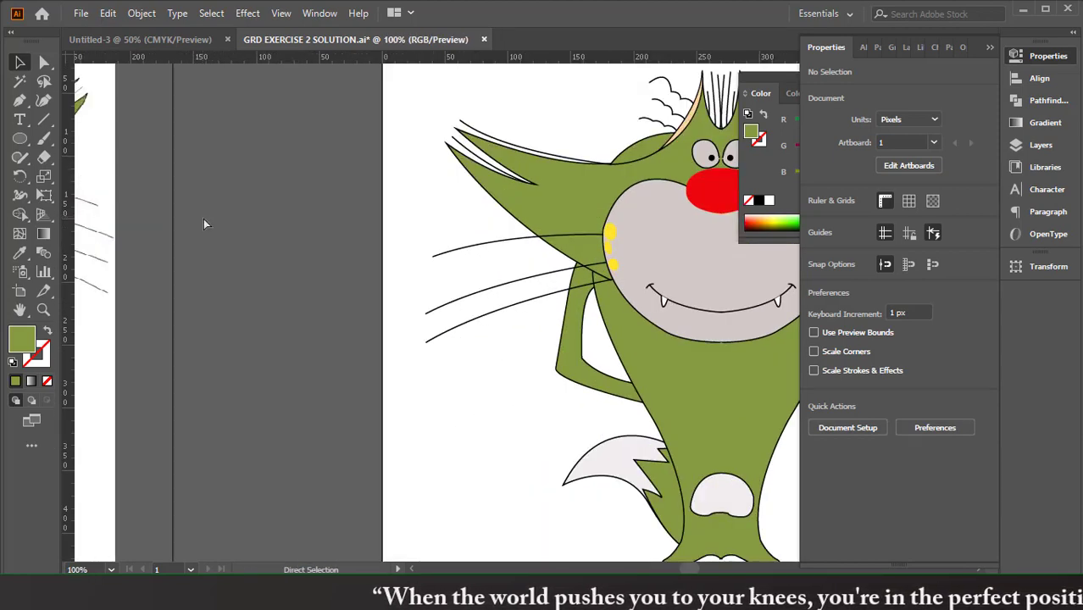
# Step: Draw a small circle on the reference cat's red nose with the Ellipse tool
pyautogui.hscroll(-3, 204, 222)
pyautogui.hscroll(-2, 203, 222)
pyautogui.scroll(1, 203, 219)
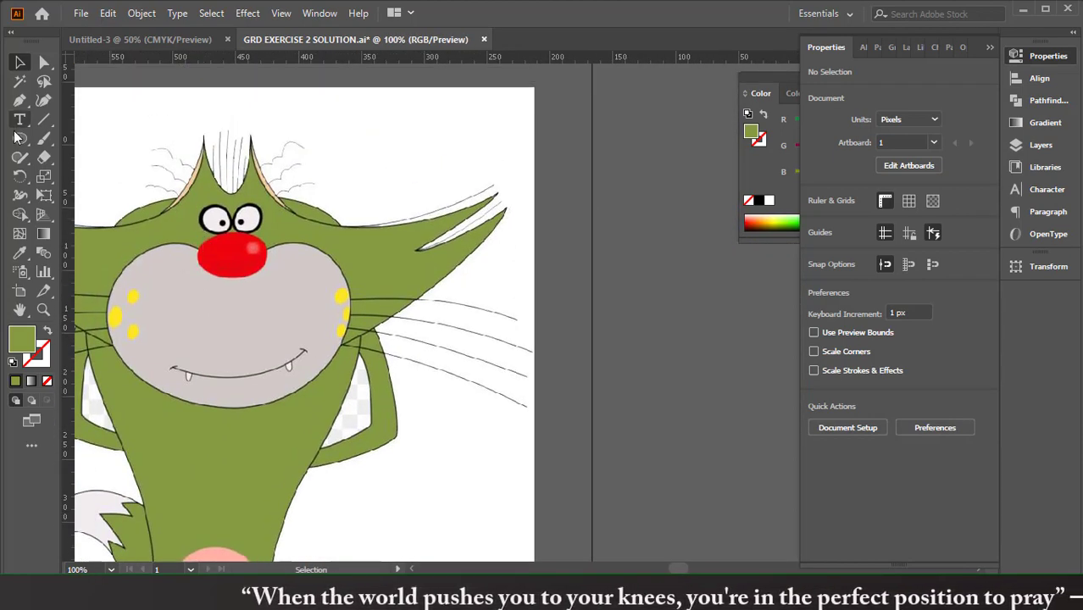
pyautogui.click(19, 141)
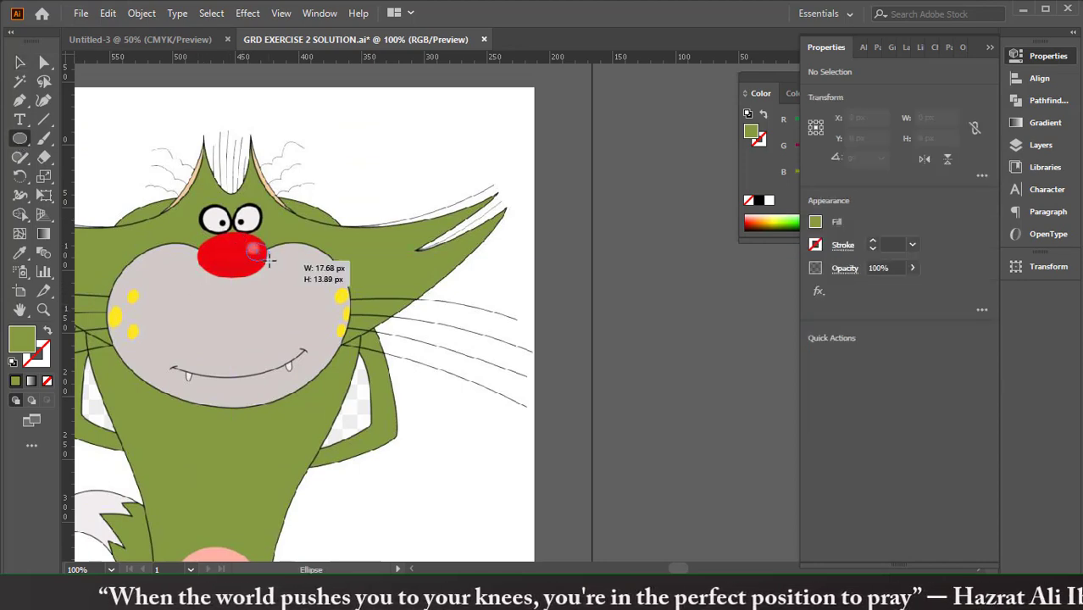
pyautogui.moveTo(264, 261); pyautogui.dragTo(265, 261)
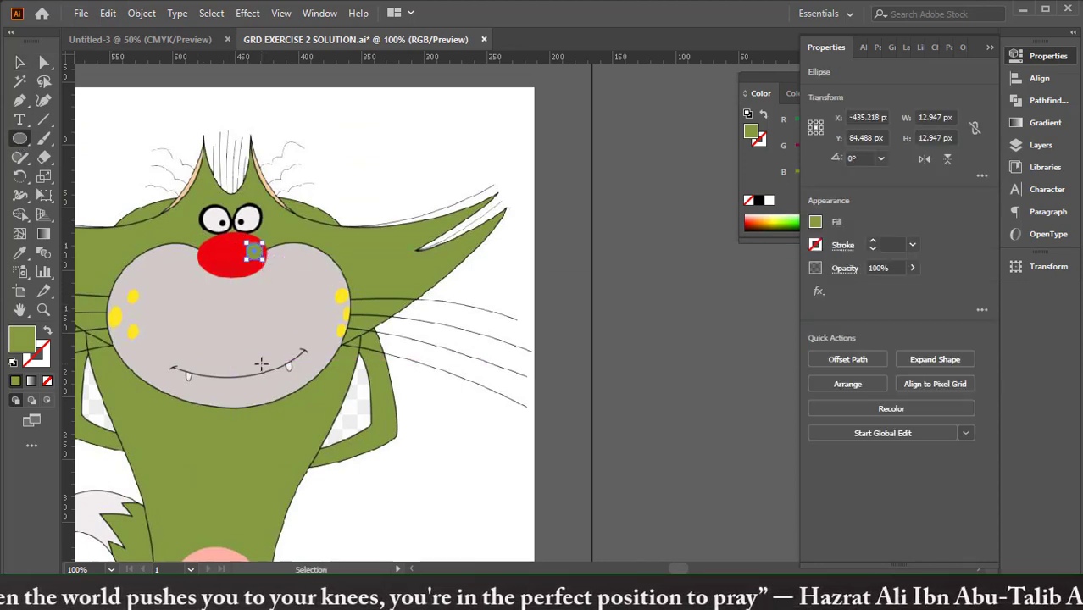
# Step: Zoom in and eyedrop the white 47%-opacity highlight style onto the circle
pyautogui.hotkey('ctrl', '+')
pyautogui.hotkey('ctrl', '+')
pyautogui.hotkey('ctrl', '+')
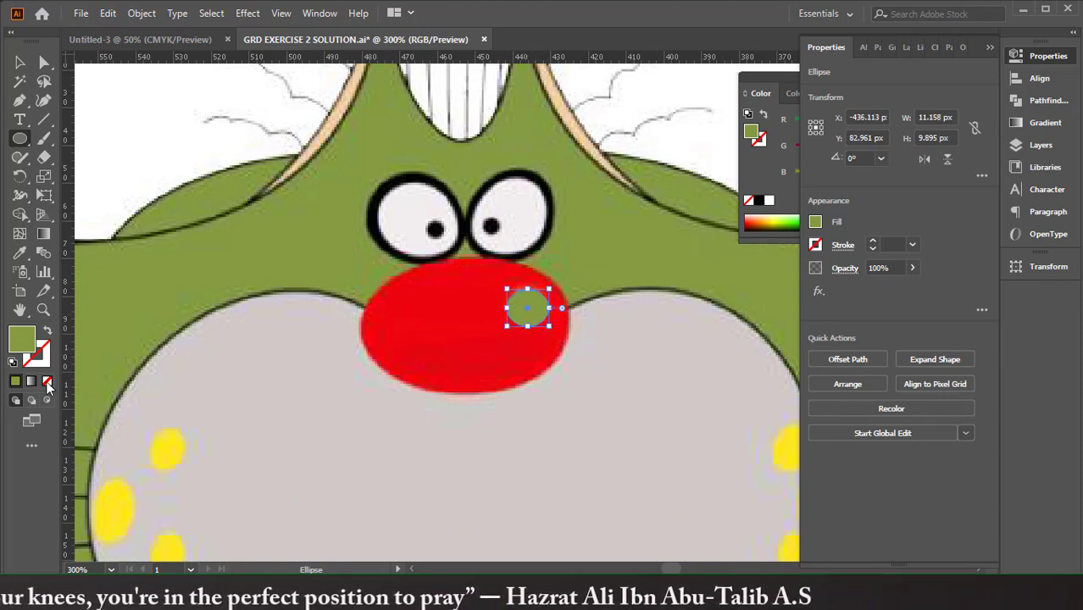
pyautogui.click(22, 256)
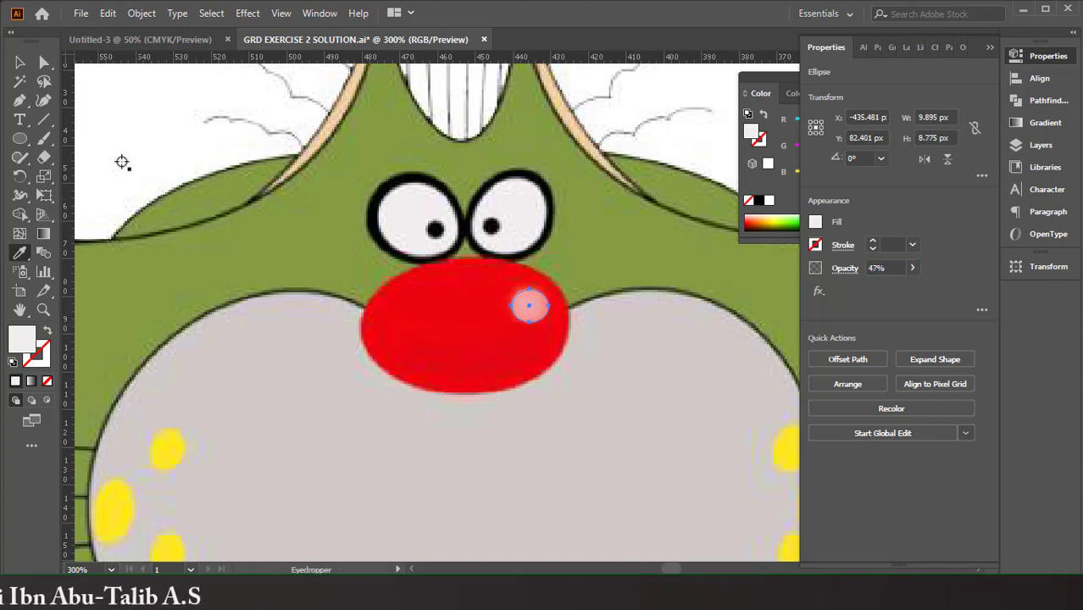
pyautogui.press('v')
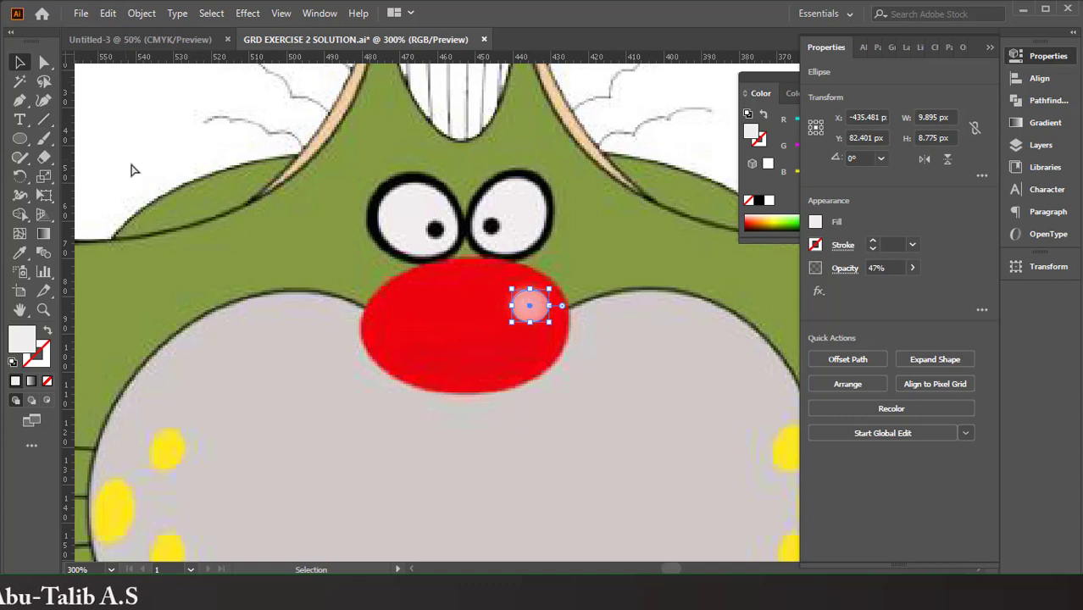
pyautogui.hscroll(3, 194, 241)
pyautogui.hscroll(2, 282, 294)
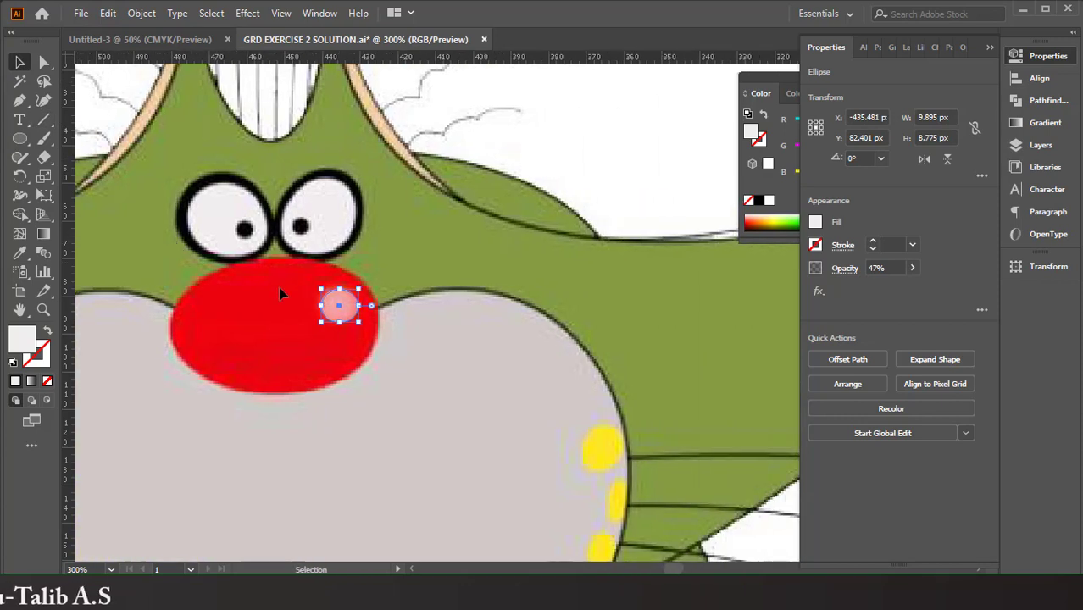
# Step: Locate and select the small highlight circle near the cat's eyes
pyautogui.click(390, 362)
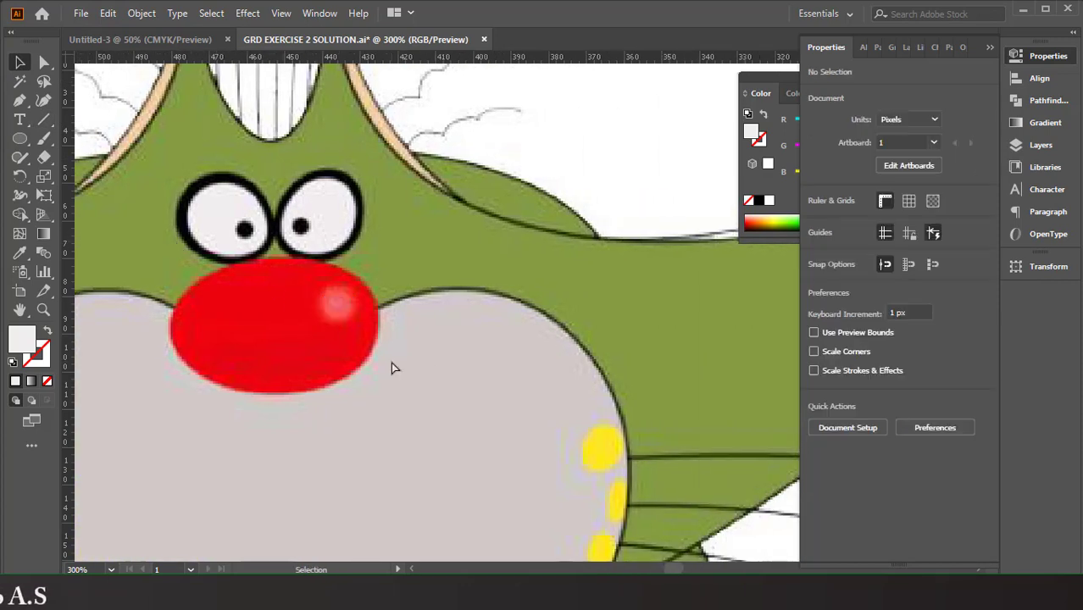
pyautogui.hscroll(3, 391, 362)
pyautogui.hscroll(2, 391, 361)
pyautogui.hscroll(4, 373, 331)
pyautogui.hscroll(5, 367, 319)
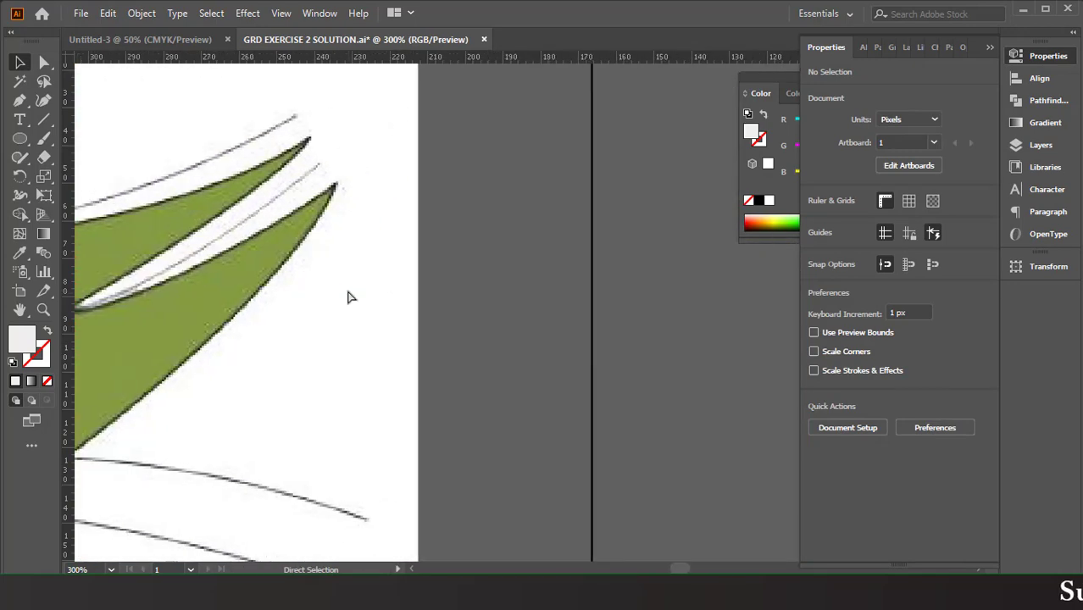
pyautogui.scroll(-2, 330, 302)
pyautogui.scroll(-3, 314, 313)
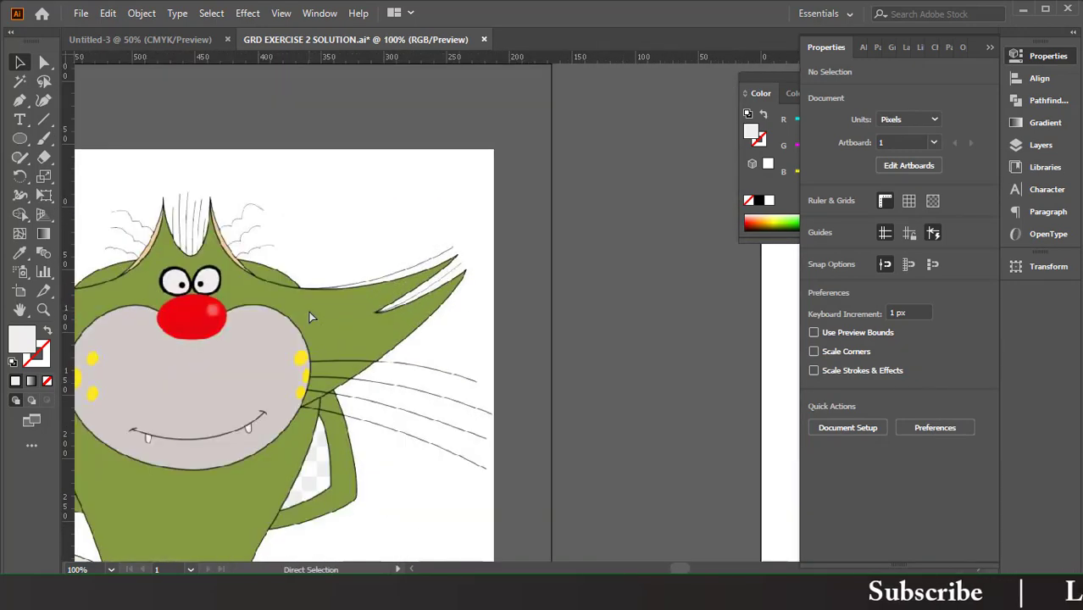
pyautogui.hscroll(3, 310, 315)
pyautogui.hscroll(-15, 305, 318)
pyautogui.hscroll(4, 295, 314)
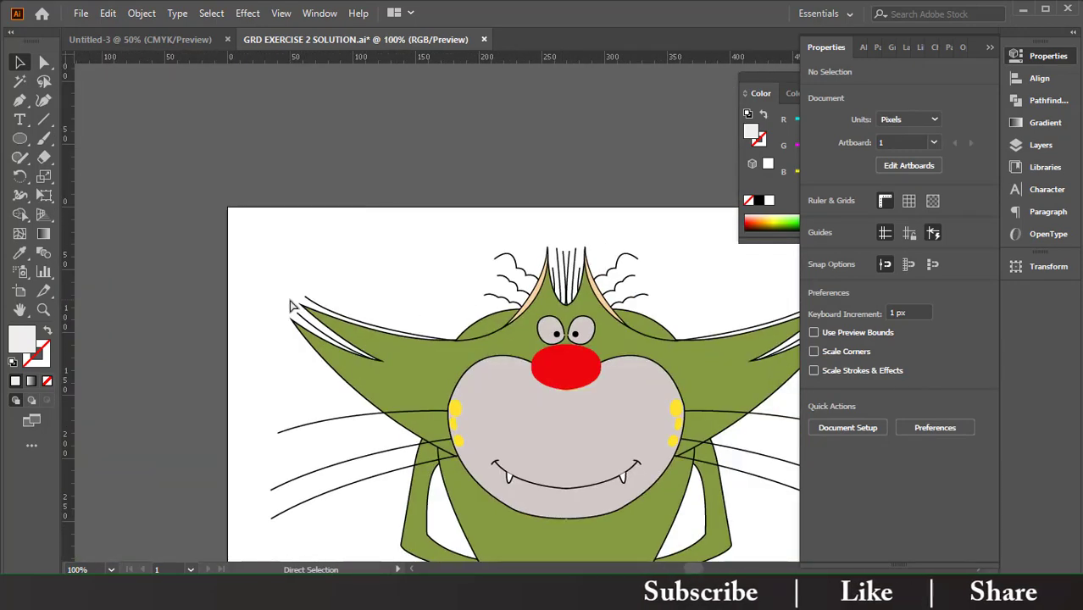
pyautogui.click(529, 314)
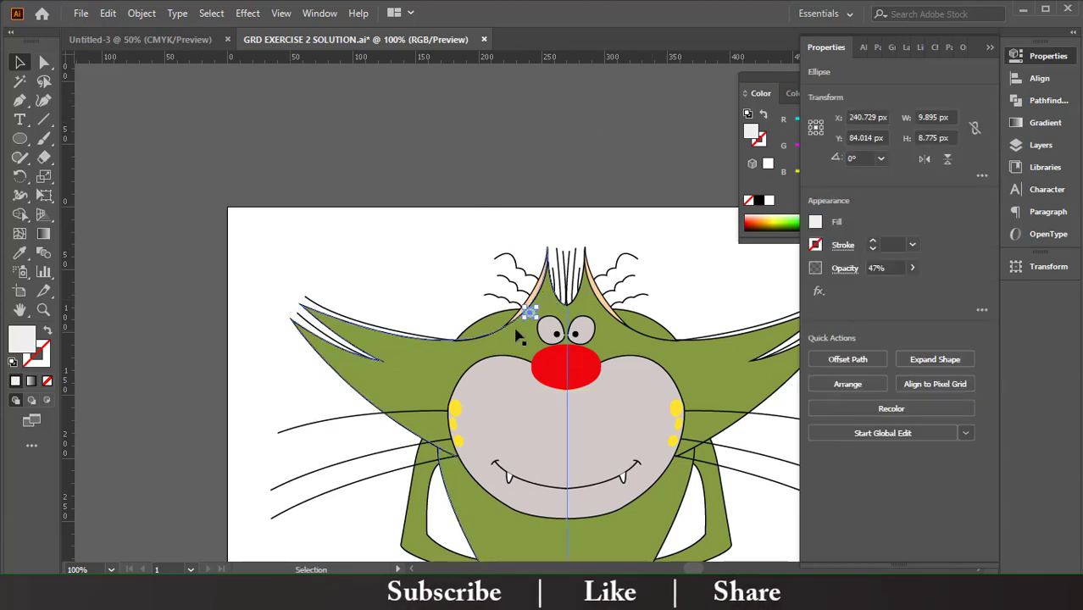
# Step: Move the highlight circle onto the upper right of the green cat's red nose
pyautogui.scroll(1, 529, 316)
pyautogui.scroll(2, 520, 332)
pyautogui.scroll(1, 500, 279)
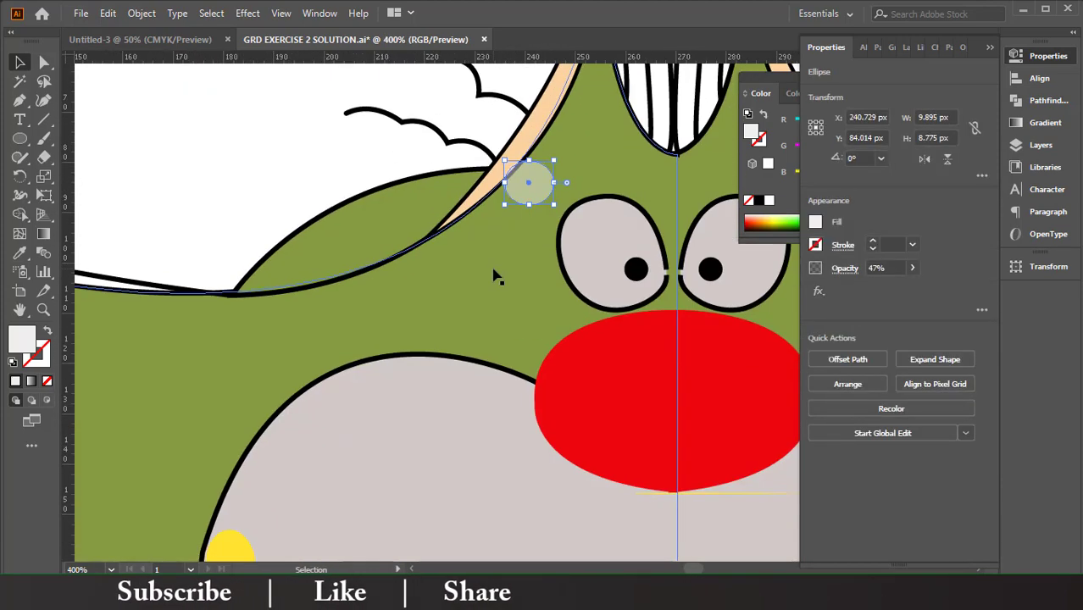
pyautogui.hscroll(2, 495, 271)
pyautogui.hscroll(1, 343, 214)
pyautogui.moveTo(306, 181); pyautogui.dragTo(558, 378)
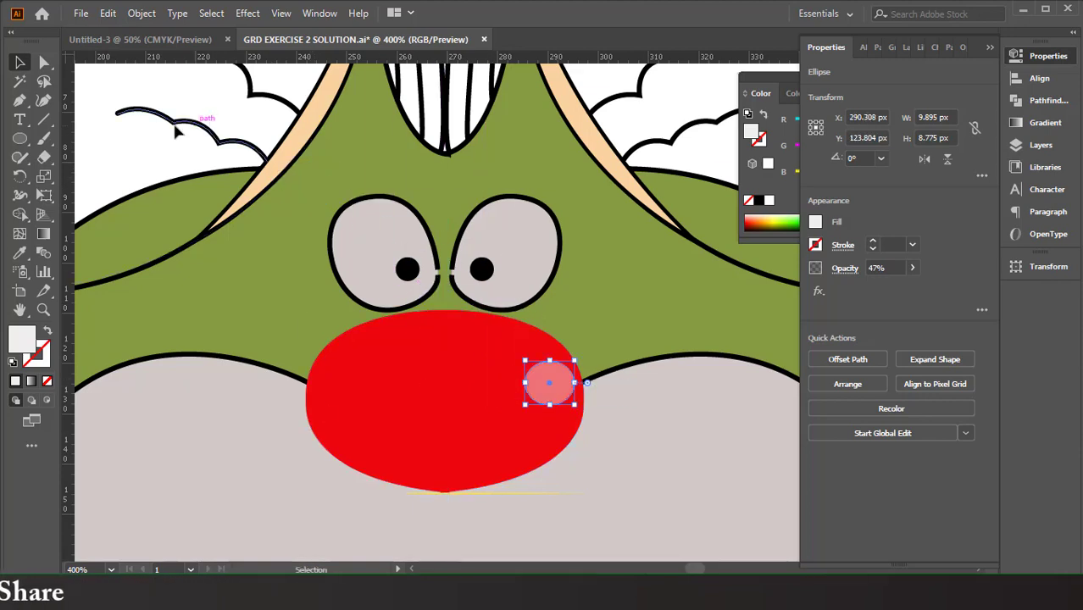
pyautogui.click(126, 151)
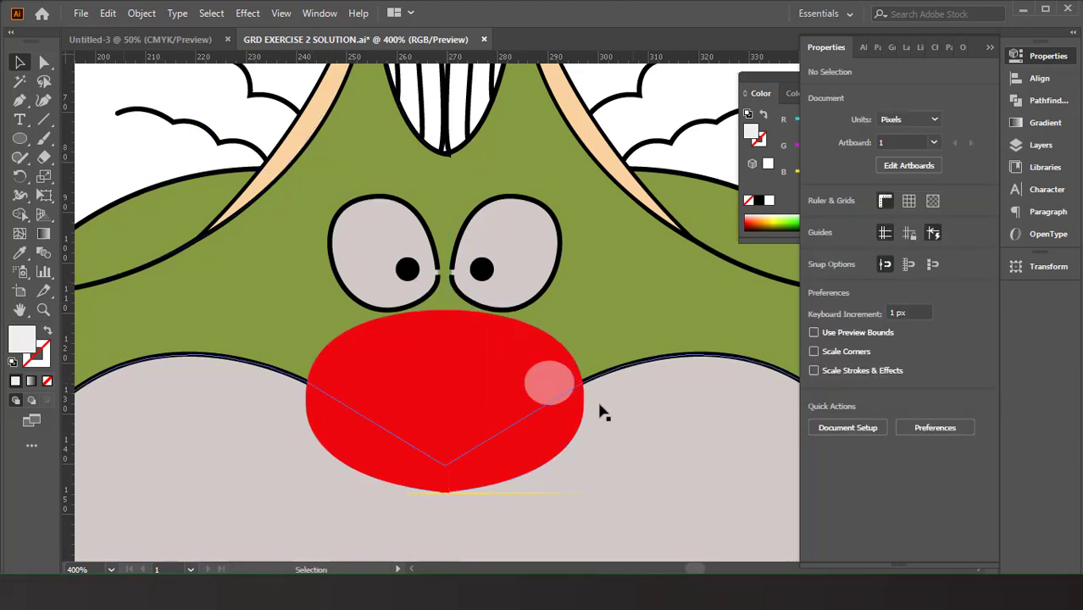
pyautogui.click(547, 392)
pyautogui.click(130, 156)
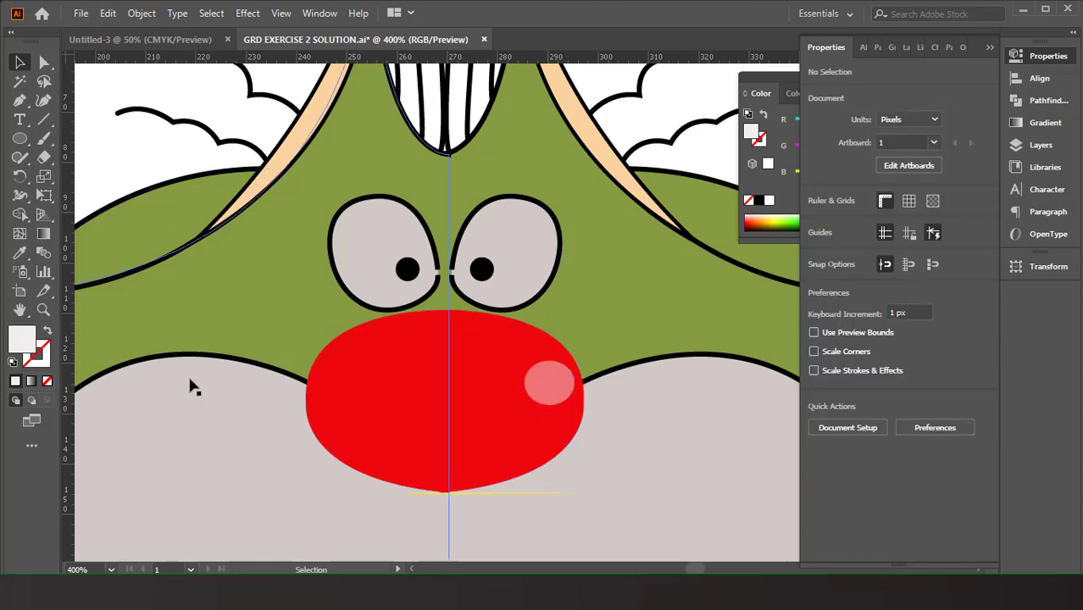
# Step: Select all the cat artwork to check it, then deselect everything
pyautogui.scroll(-3, 194, 387)
pyautogui.scroll(-3, 195, 387)
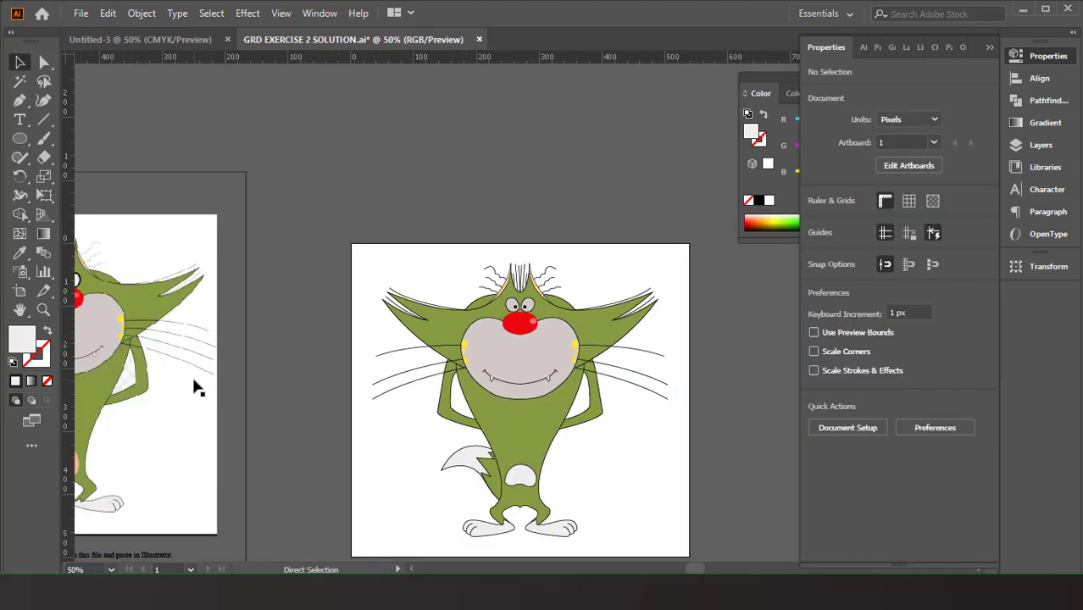
pyautogui.scroll(-1, 195, 387)
pyautogui.scroll(-1, 195, 387)
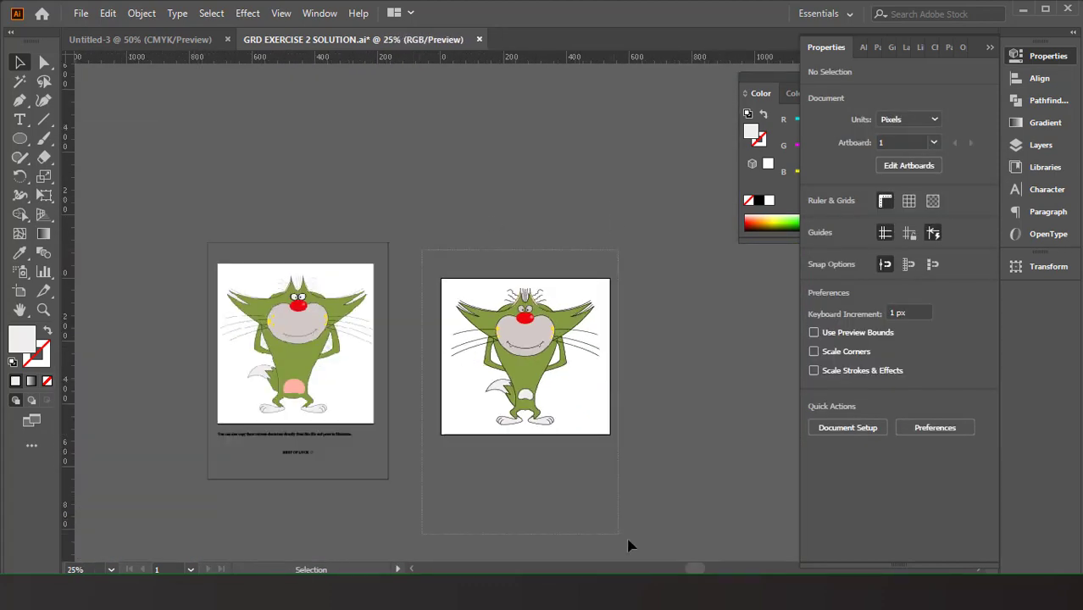
pyautogui.hotkey('ctrl', 'alt', 'a')
pyautogui.press('v')
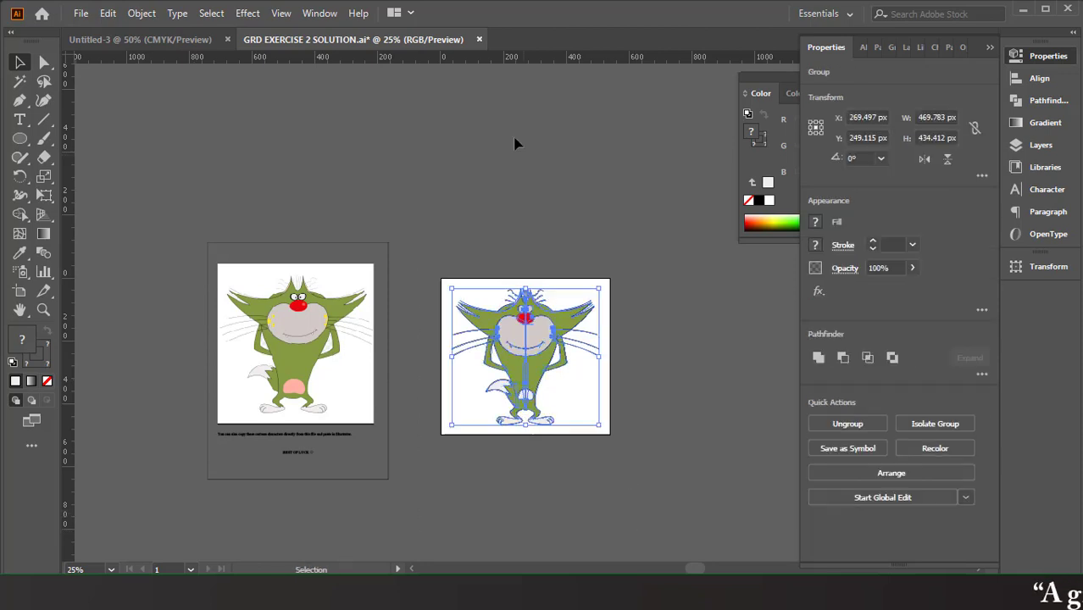
pyautogui.click(477, 277)
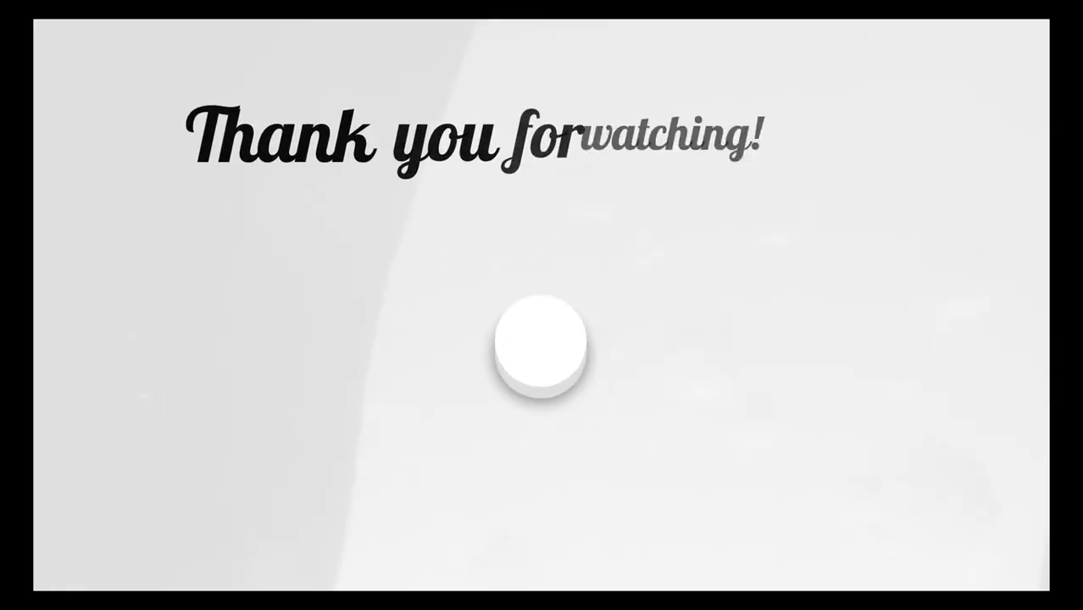